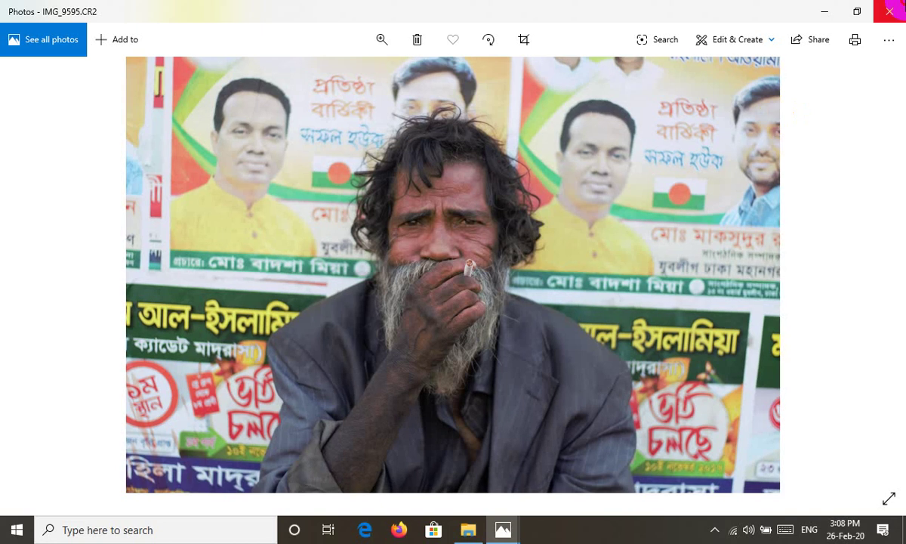
Step: Close the Photos preview of IMG_9595.CR2 to reveal the DR7 Mask with Brush folder
click(889, 12)
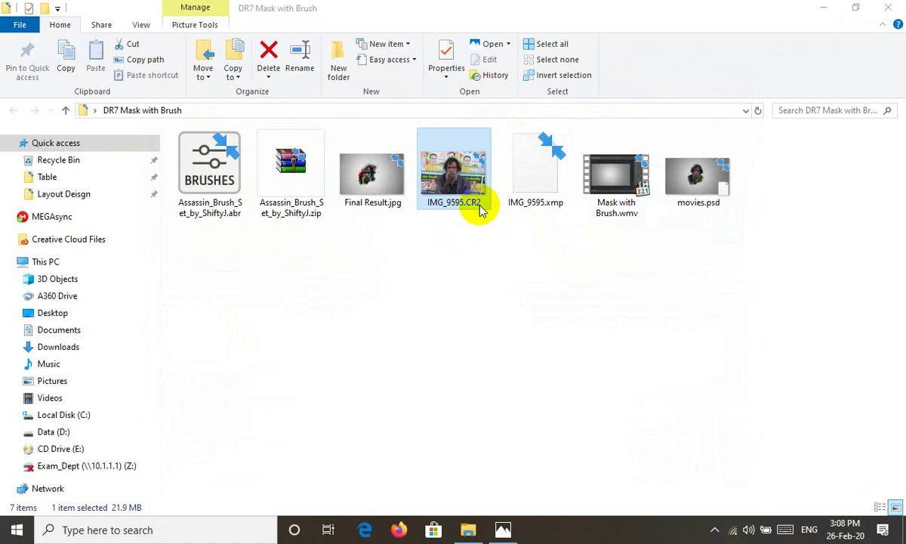
Step: Try searching the Start menu for an Adobe app with 'brid', then dismiss the search
key(super)
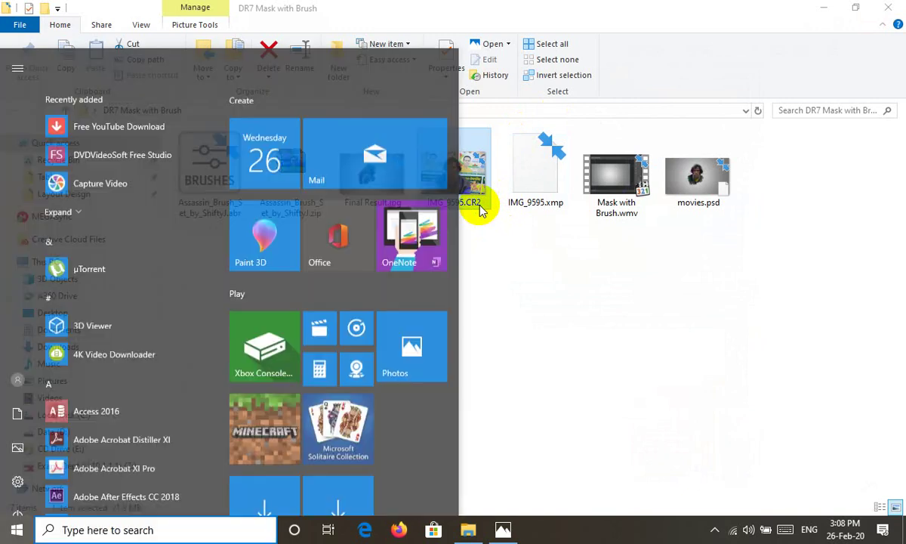
text(adov)
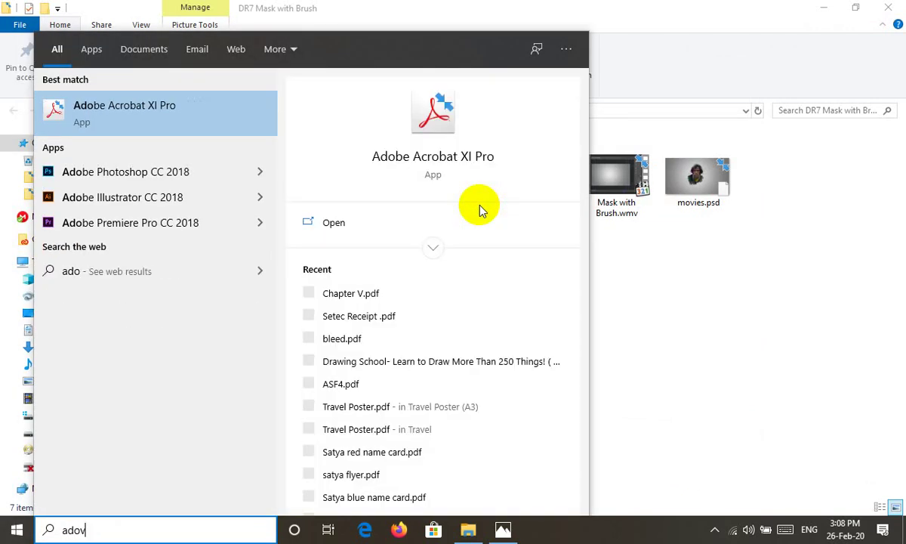
key(BackSpace)
key(BackSpace)
key(BackSpace)
text(r)
key(BackSpace)
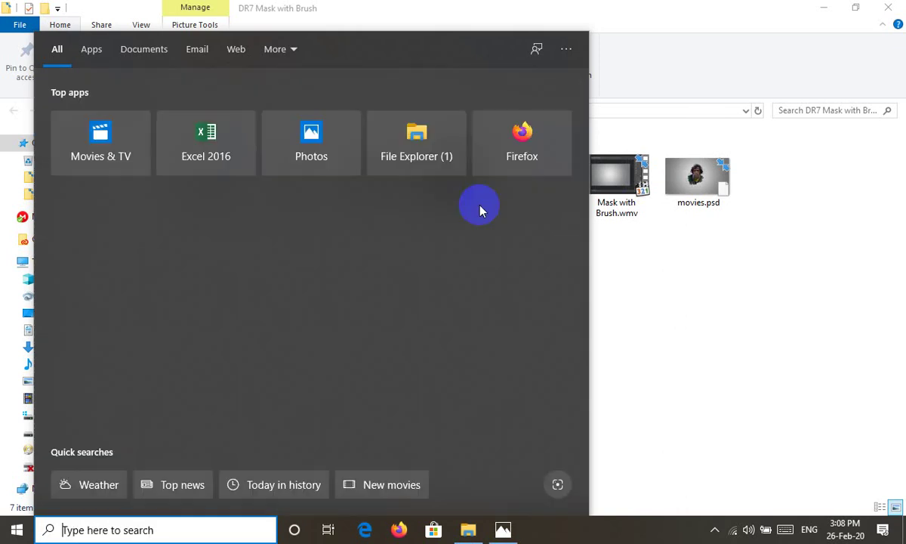
text(brid)
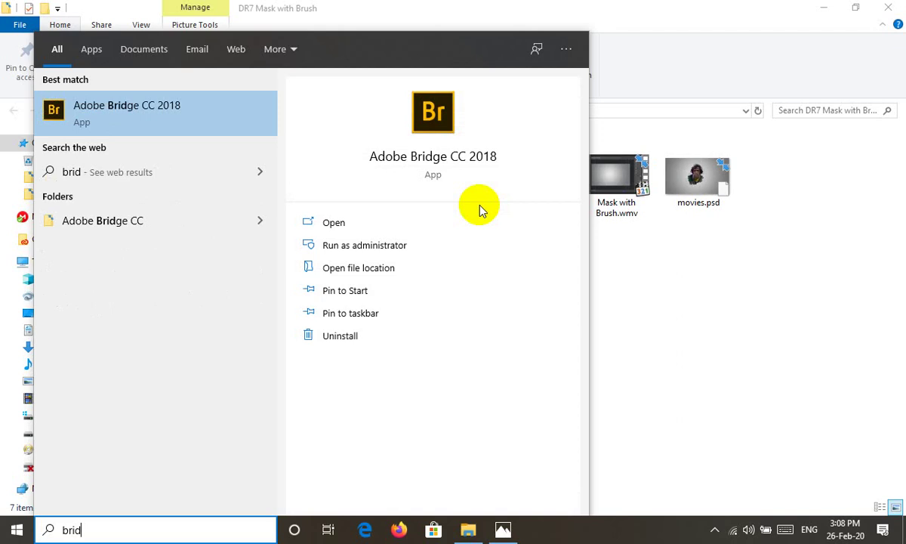
click(678, 26)
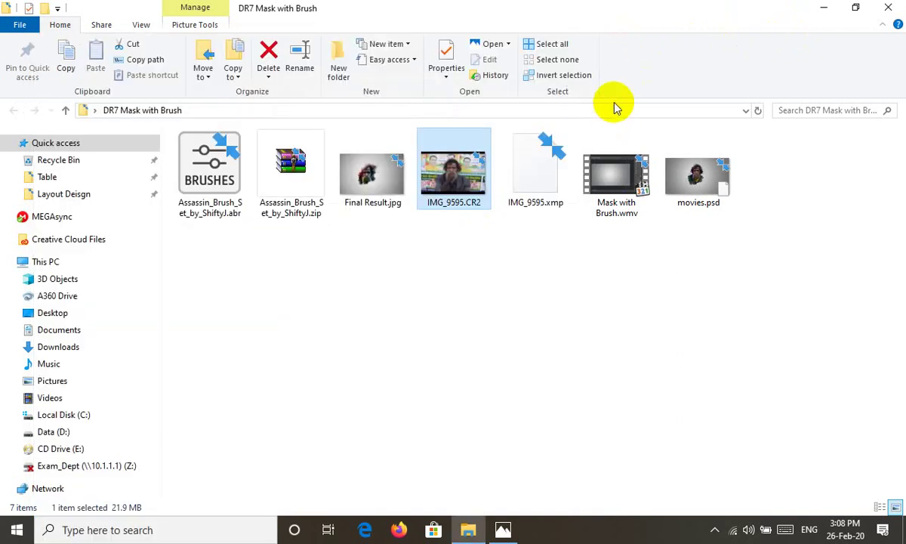
Step: Launch Adobe Photoshop CC 2018 from the Start menu's installed apps list
click(17, 530)
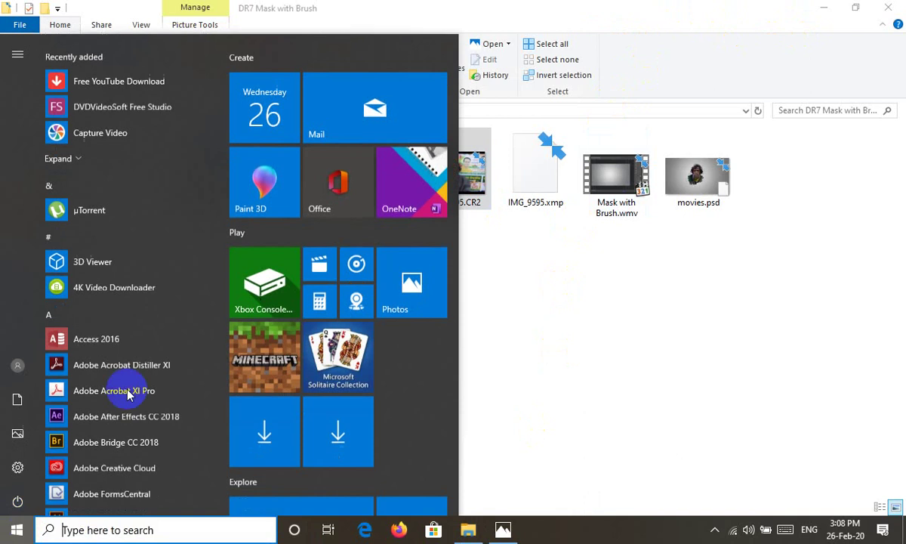
scroll(173, 226, down, 5)
scroll(151, 269, down, 1)
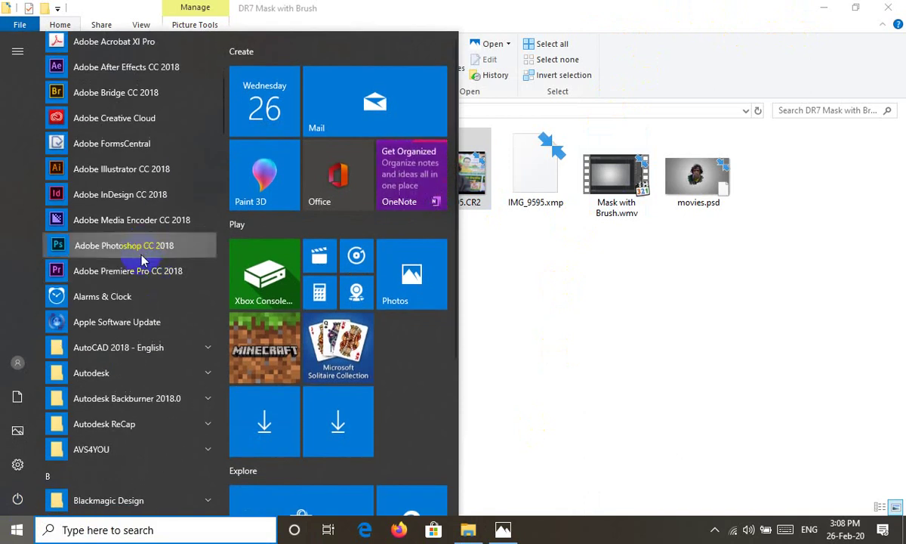
click(194, 247)
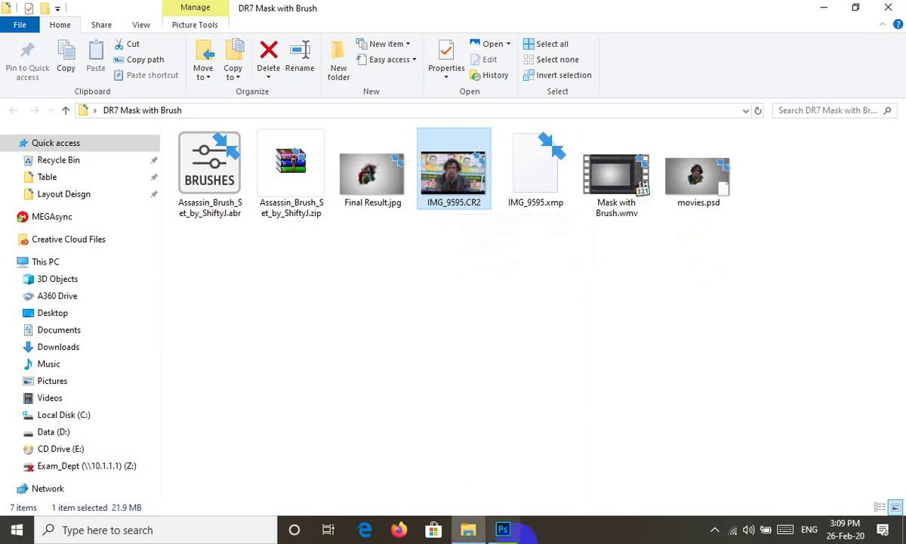
Step: Create a new 1920 × 1080 document from the Film & Video HDTV 1080p preset
click(516, 533)
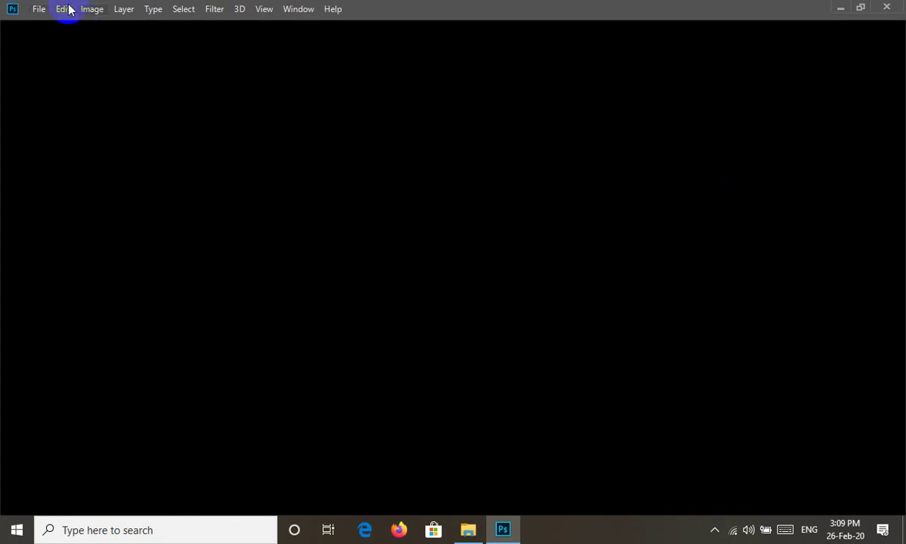
click(38, 10)
click(55, 28)
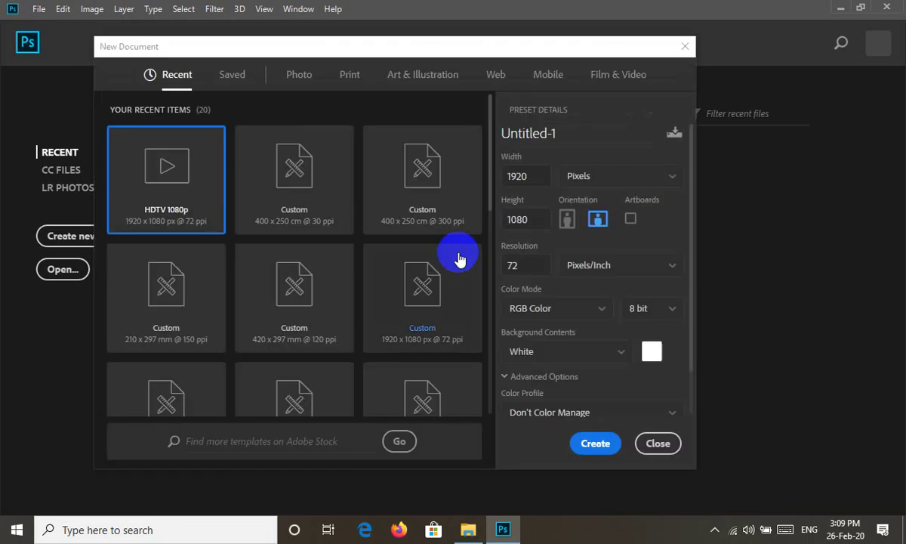
click(632, 83)
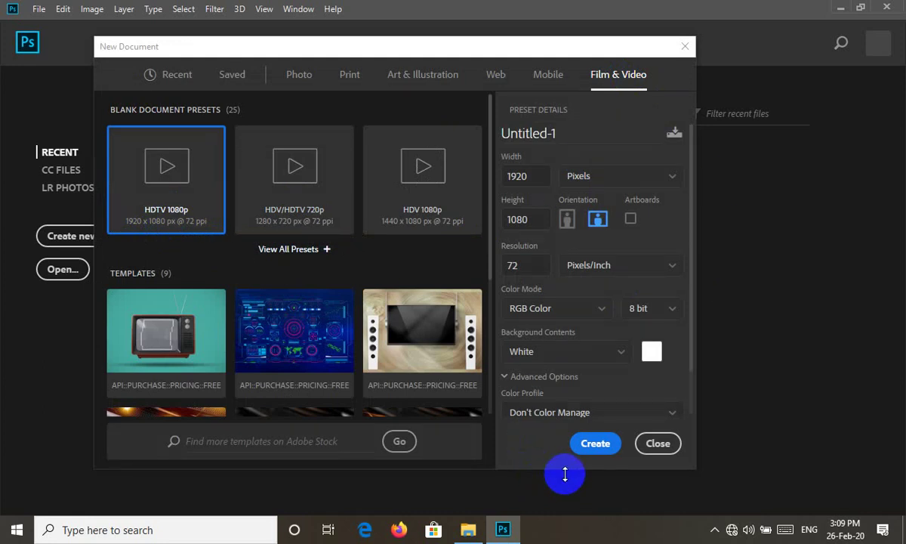
click(613, 447)
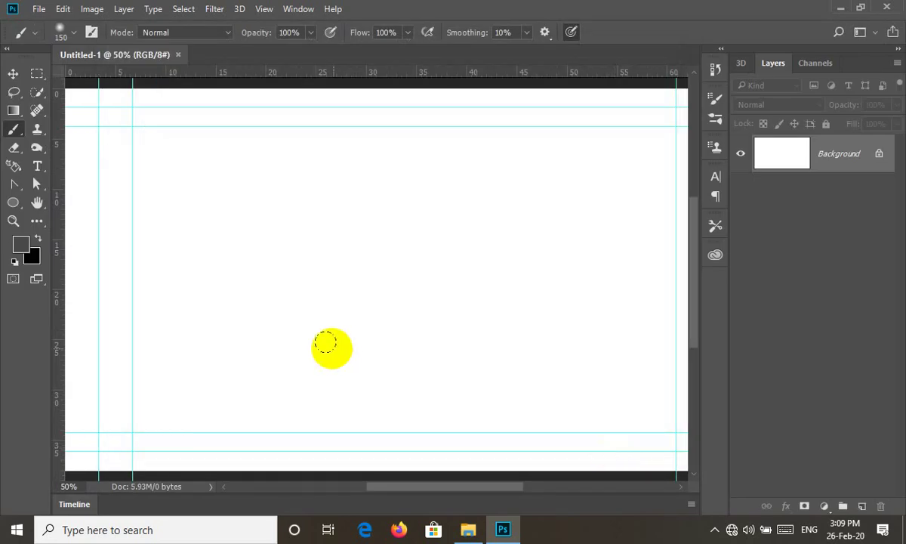
Step: Fit the new canvas on screen and switch to the Move tool
key(ctrl+minus)
key(v)
key(ctrl+0)
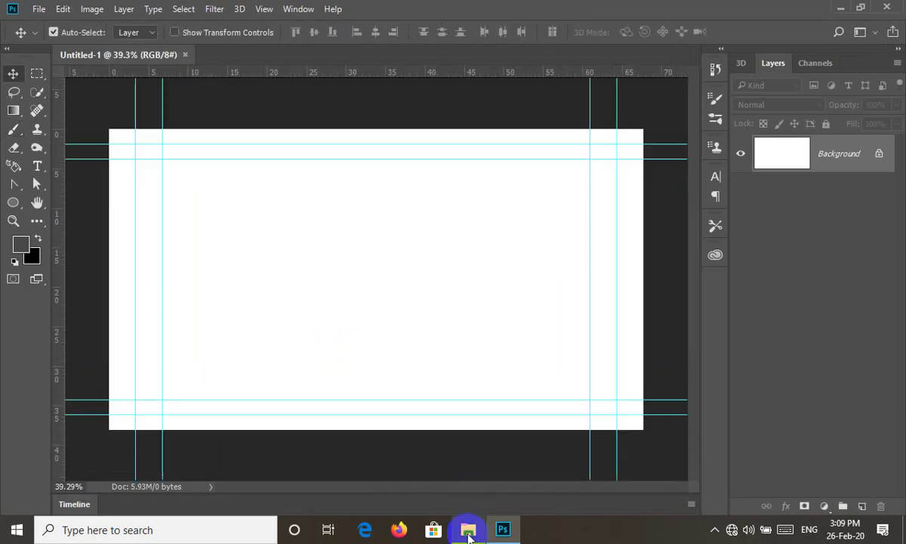
click(468, 532)
click(380, 172)
double_click(380, 172)
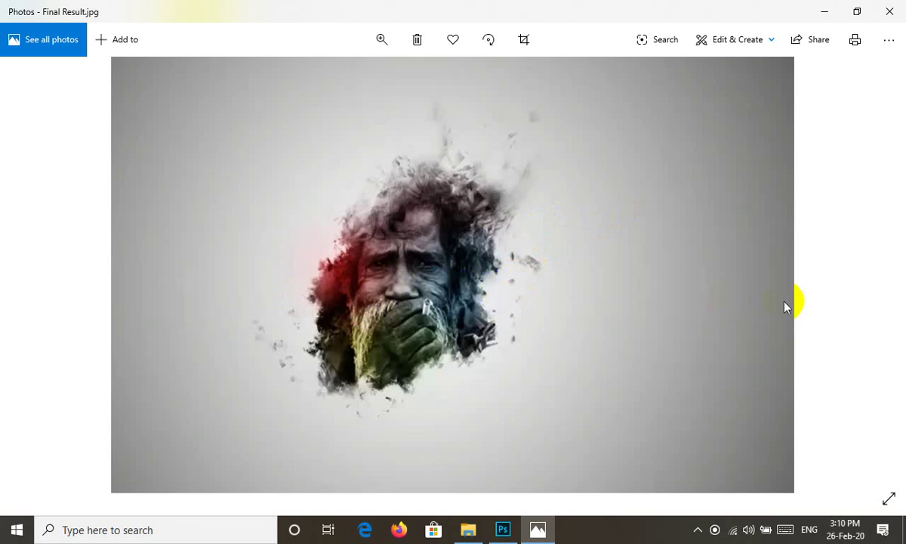
drag(425, 354, 370, 341)
click(503, 529)
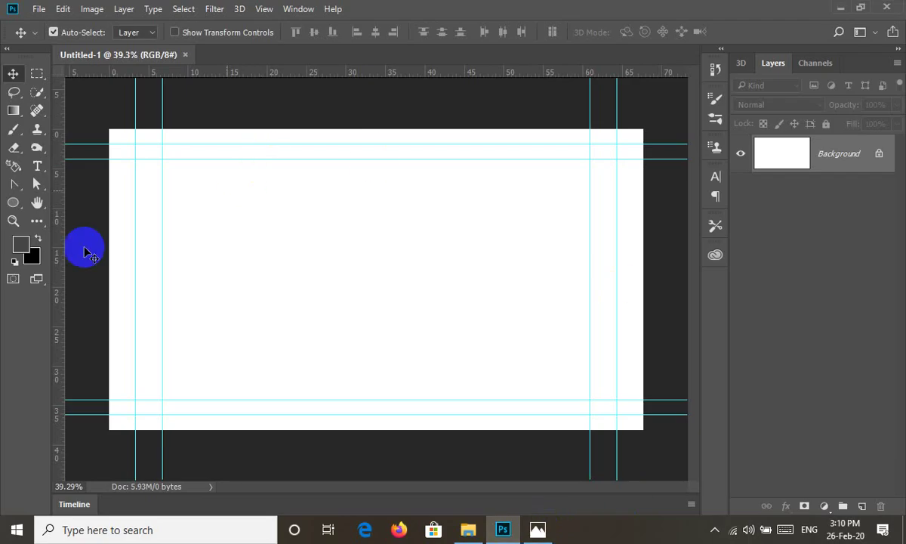
Step: Set the Gradient tool's left colour stop to #5a5a5a in the Gradient Editor
click(11, 111)
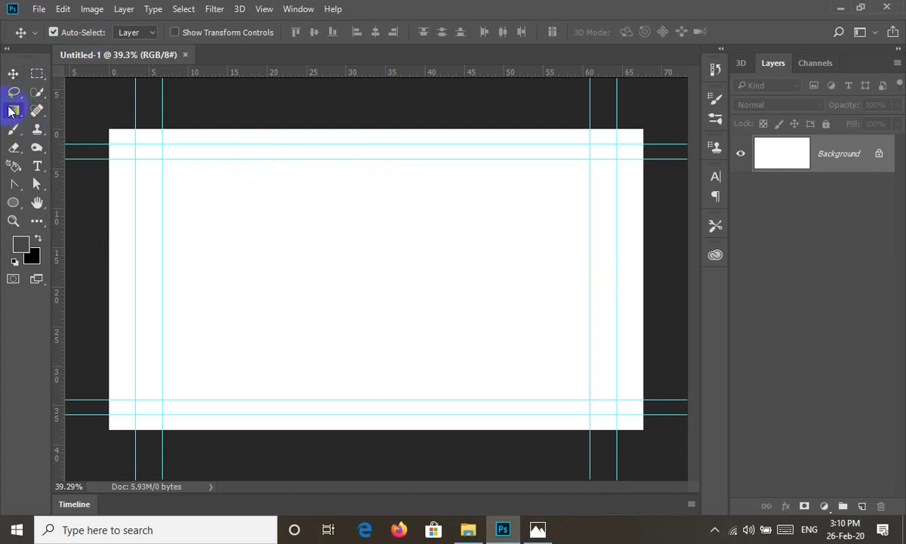
click(35, 16)
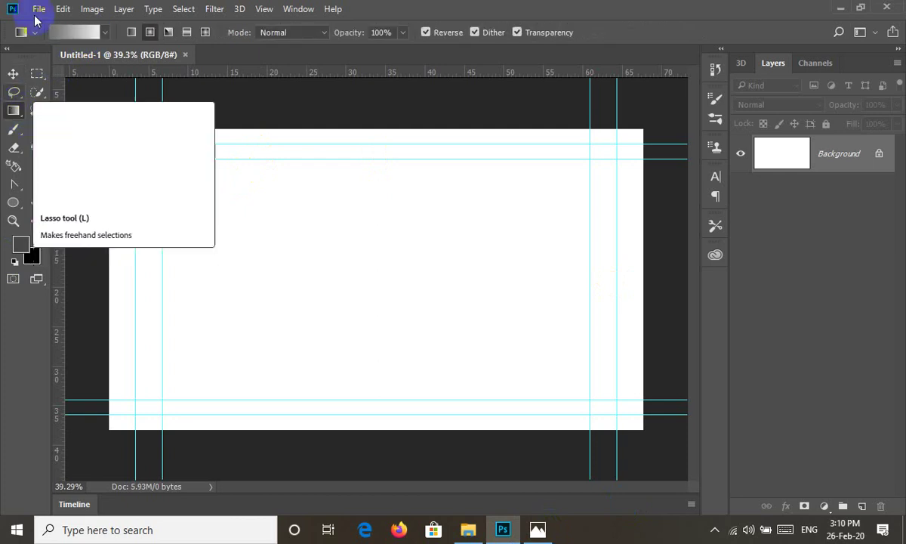
click(83, 33)
click(204, 244)
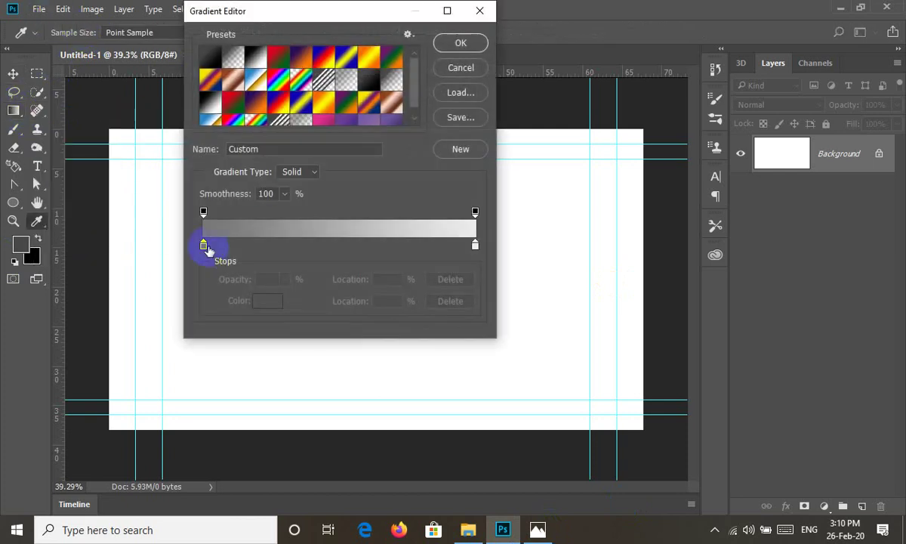
click(267, 300)
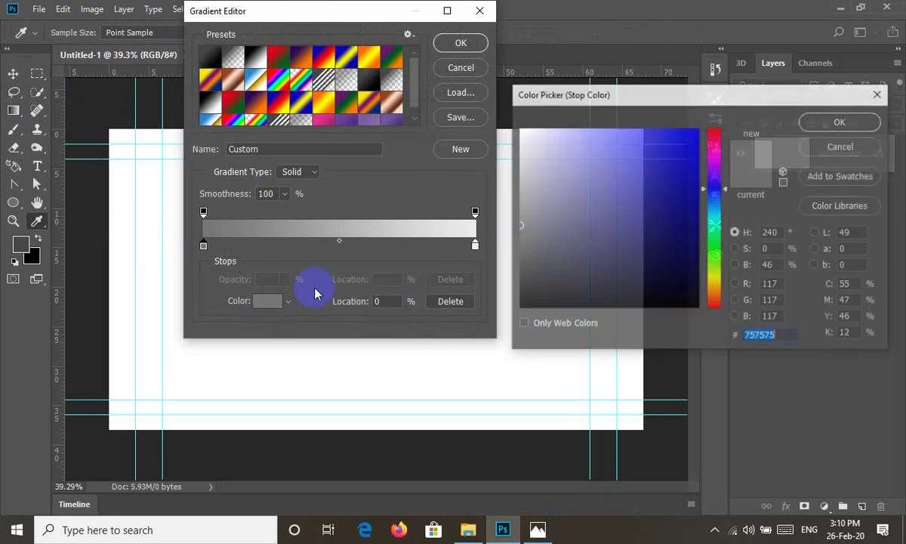
click(519, 243)
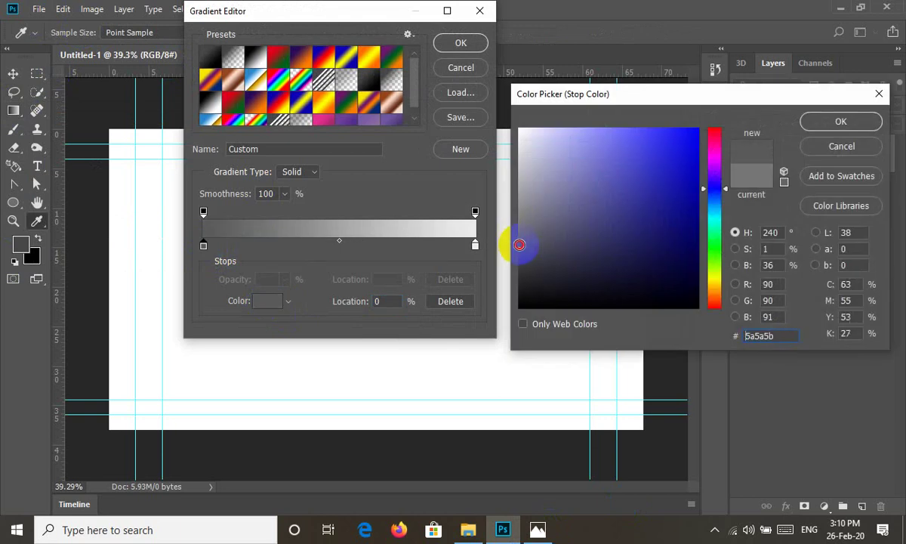
click(837, 121)
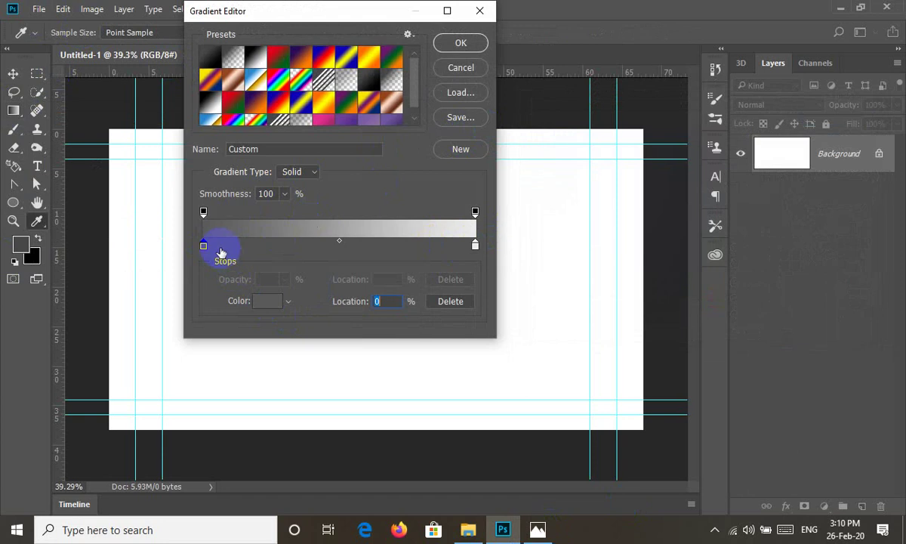
click(463, 45)
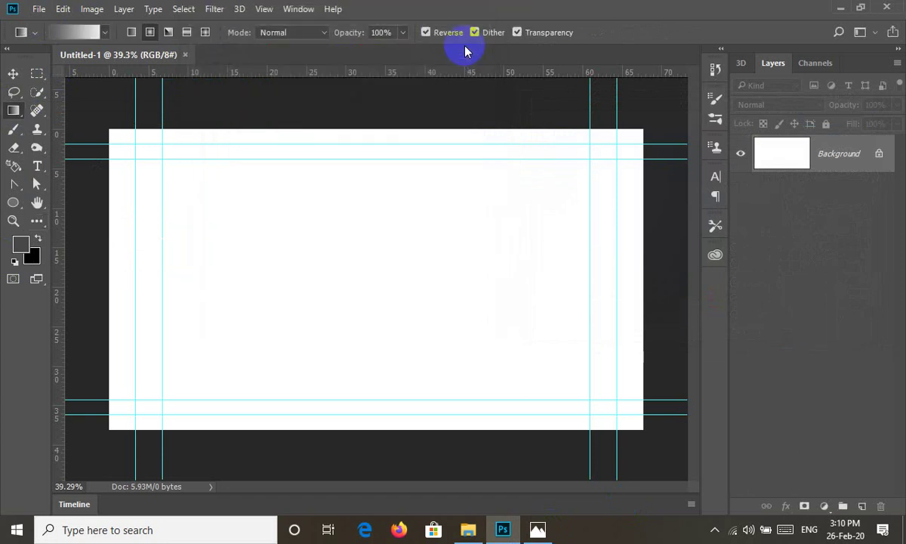
Step: Draw a reversed radial gradient outward from the canvas centre
click(427, 32)
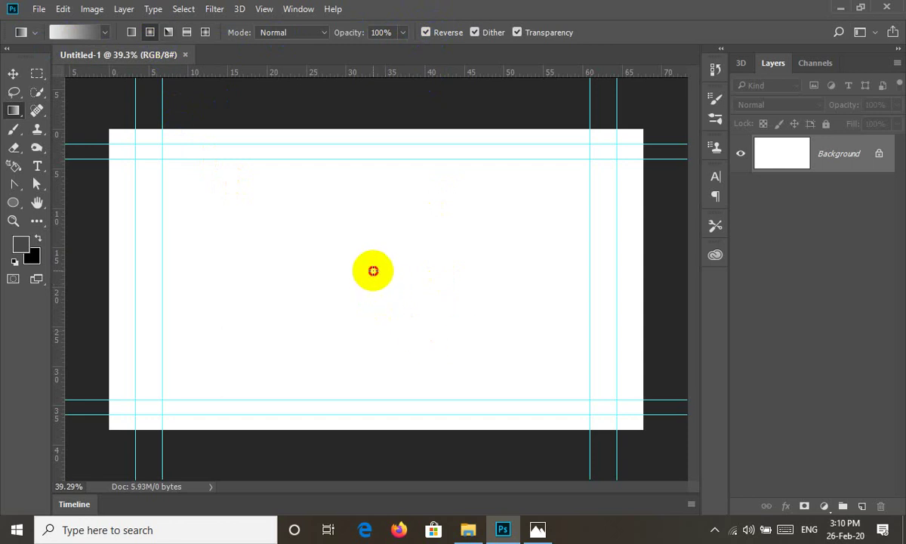
drag(373, 270, 620, 260)
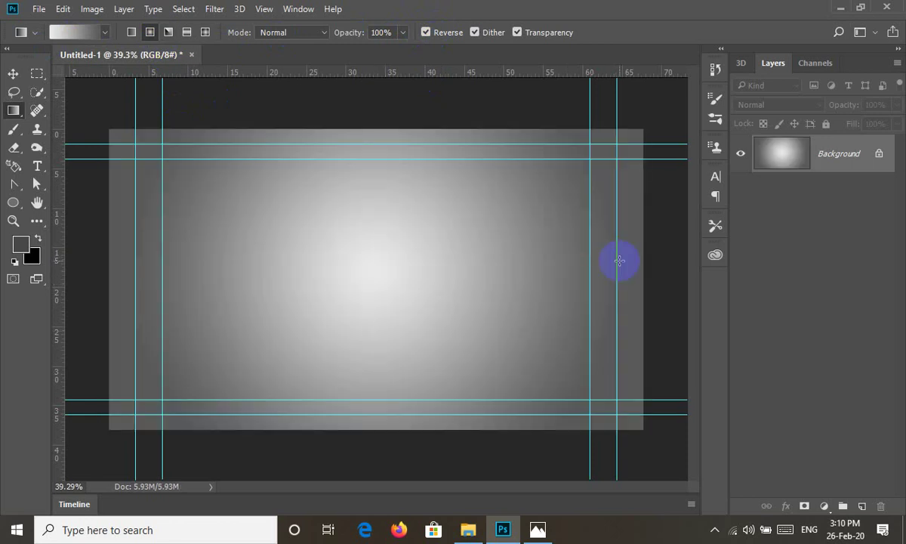
click(13, 73)
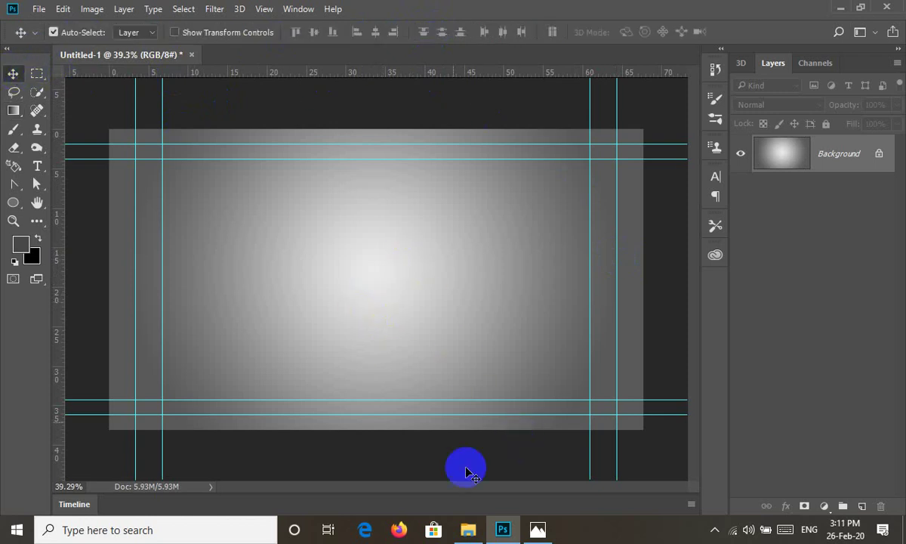
click(469, 529)
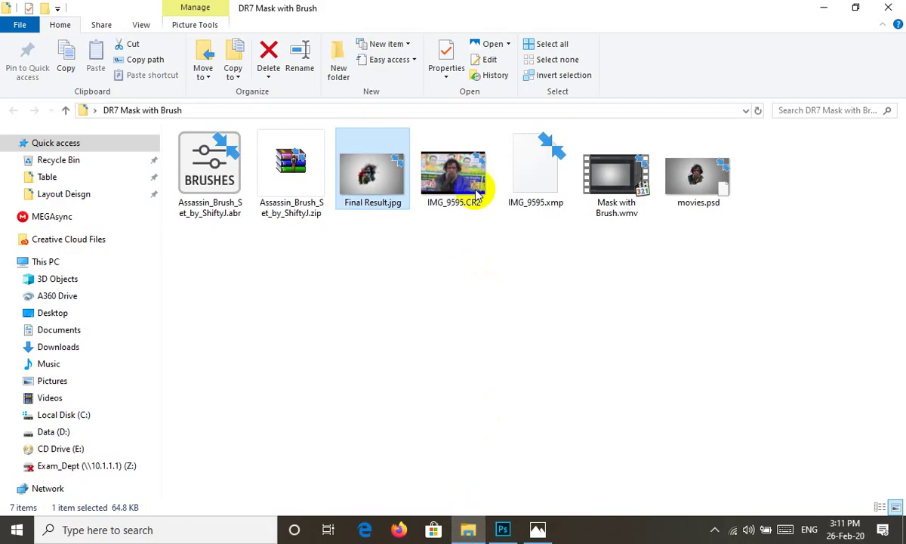
Step: Drag IMG_9595.CR2 into Photoshop and open it from Camera Raw unchanged
mouse_move(451, 177)
mouse_down()
mouse_move(526, 453)
mouse_move(380, 64)
mouse_up()
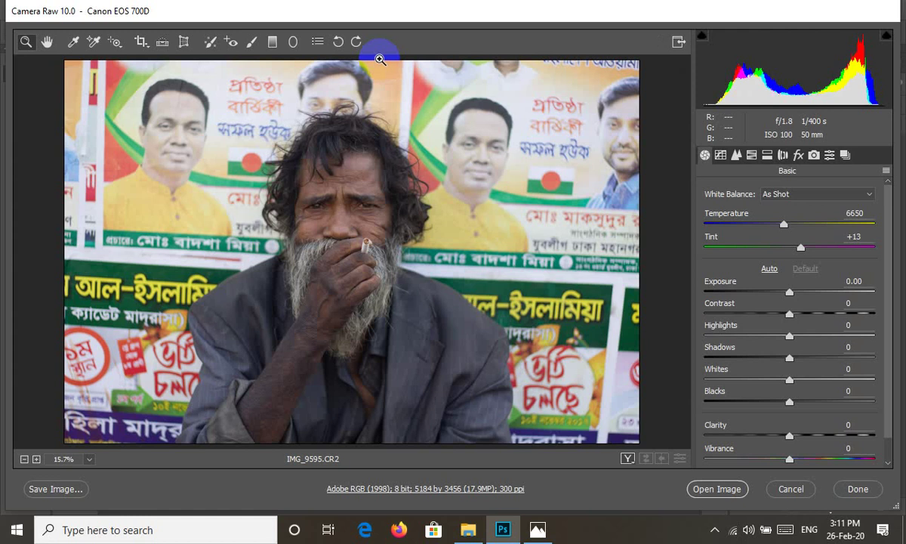
click(538, 529)
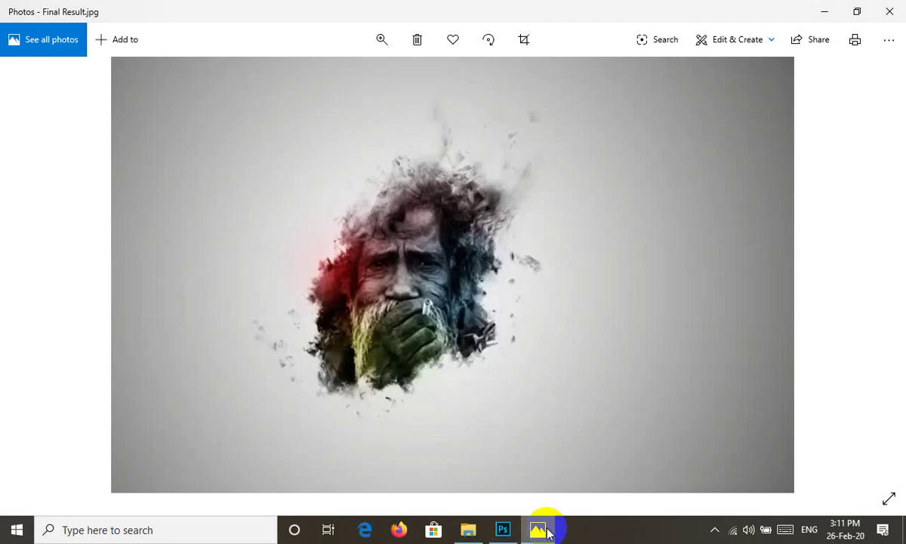
click(503, 531)
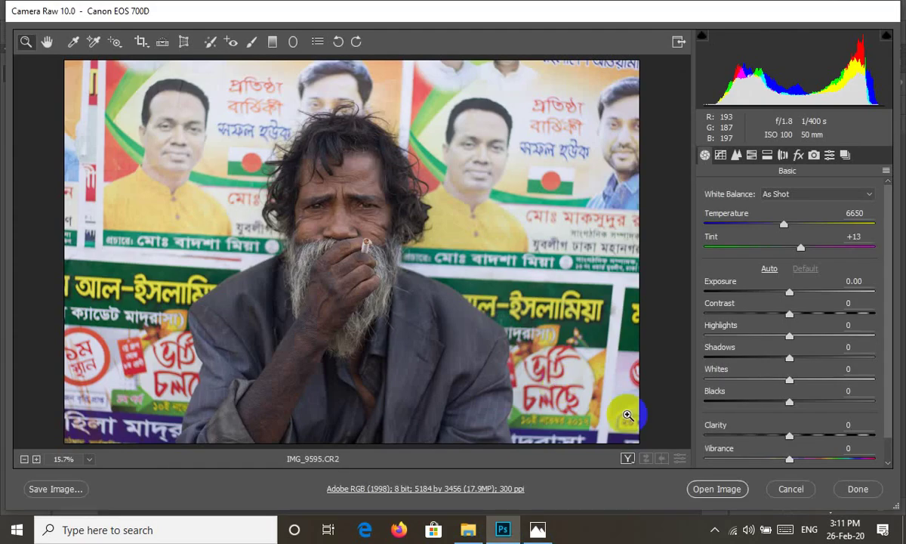
click(717, 489)
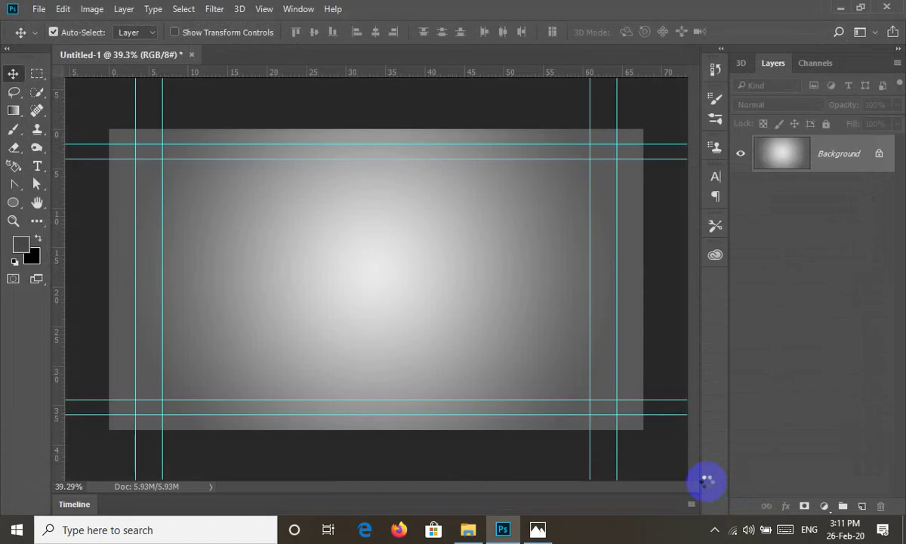
scroll(519, 398, down, 3)
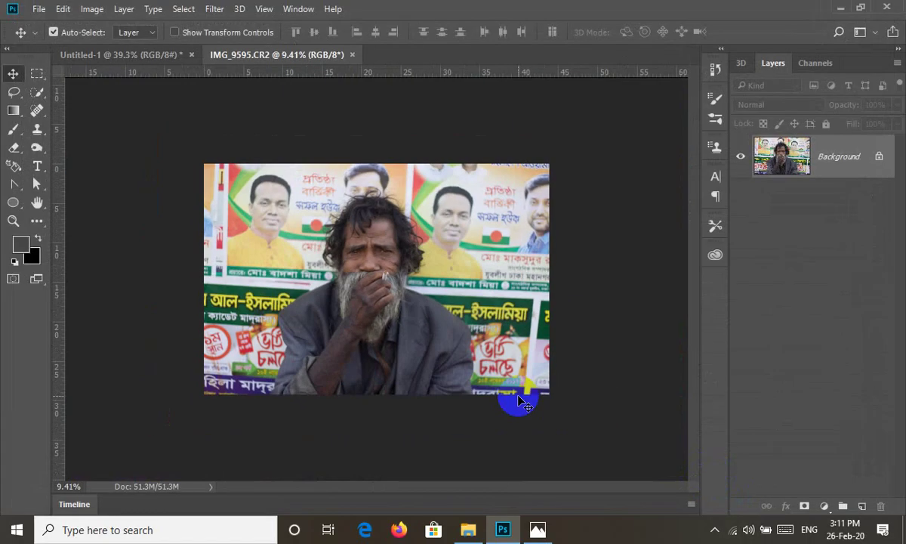
scroll(279, 137, up, 3)
scroll(277, 147, up, 3)
scroll(423, 154, down, 2)
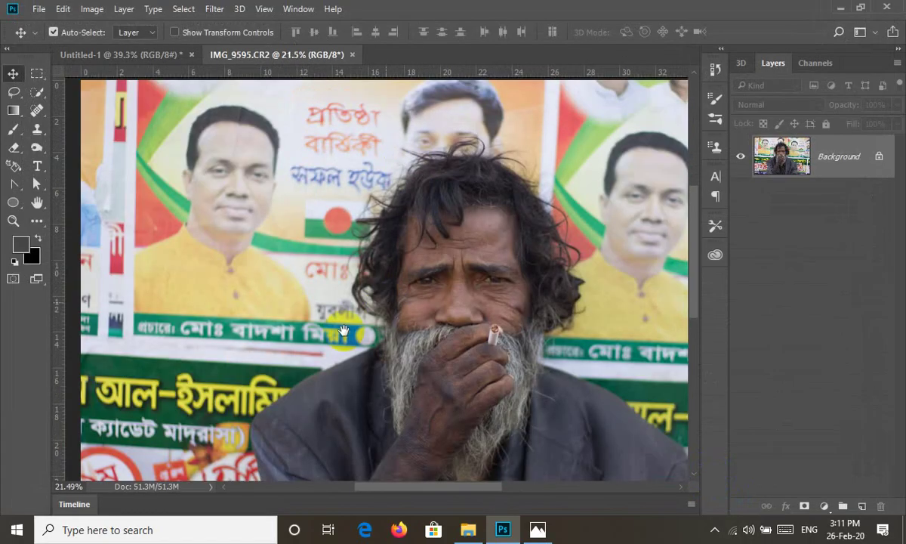
scroll(482, 182, down, 3)
scroll(228, 330, up, 2)
mouse_move(229, 330)
mouse_down()
mouse_move(365, 226)
mouse_move(480, 214)
mouse_up()
scroll(379, 313, down, 2)
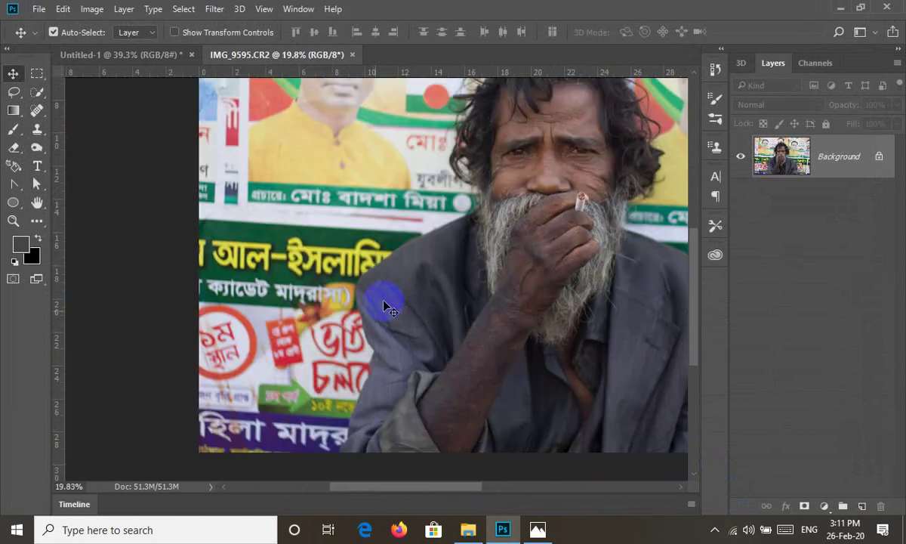
scroll(380, 302, down, 1)
scroll(495, 198, up, 2)
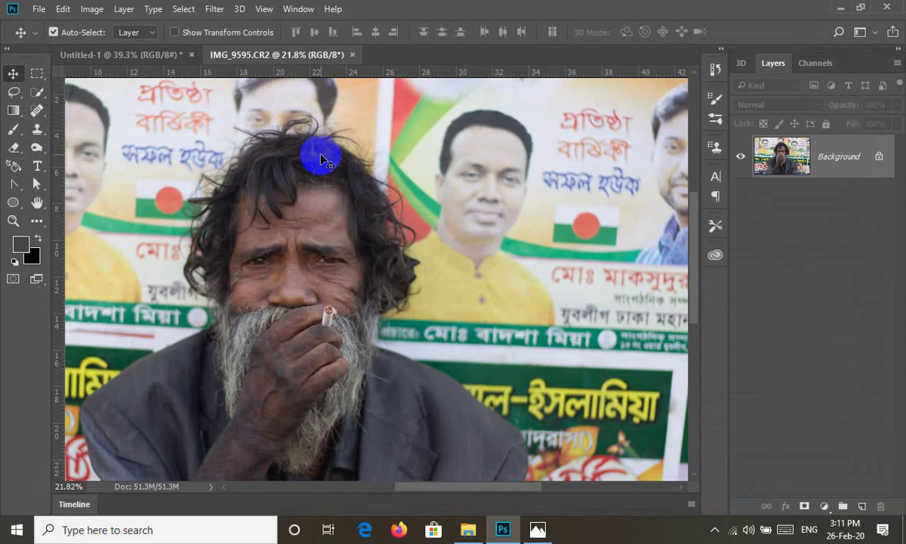
drag(560, 204, 419, 283)
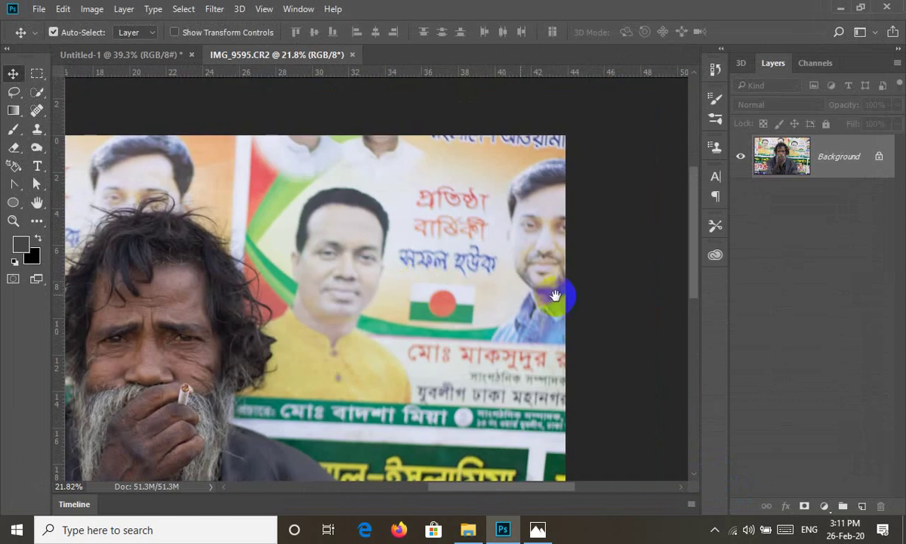
scroll(453, 218, down, 2)
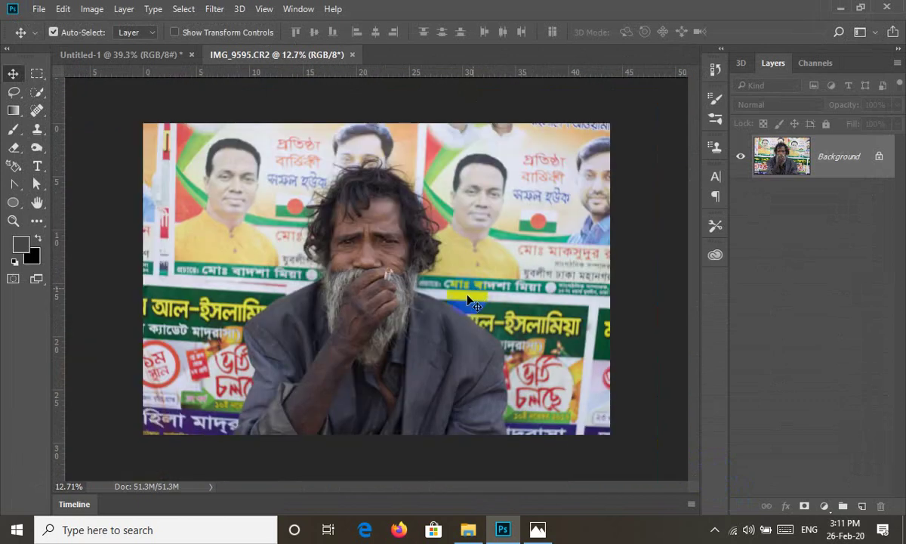
scroll(250, 206, up, 2)
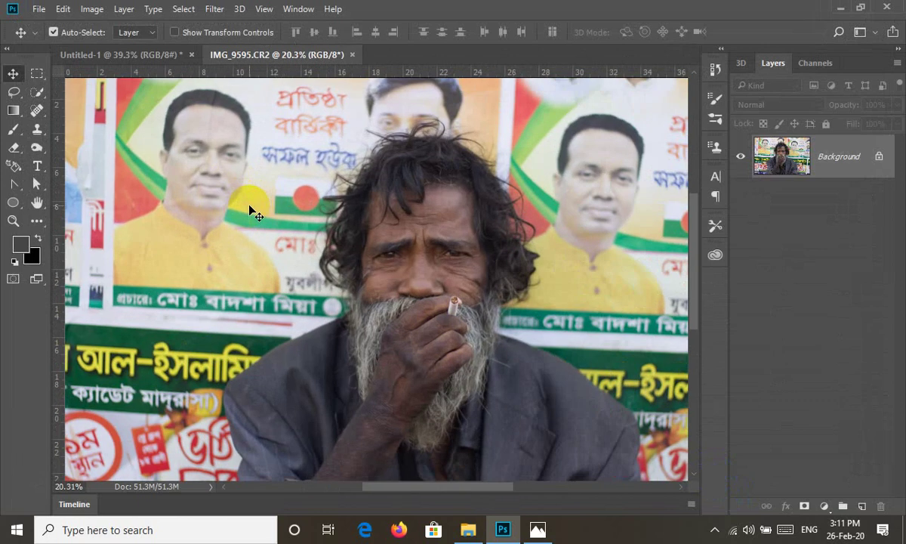
drag(560, 286, 542, 282)
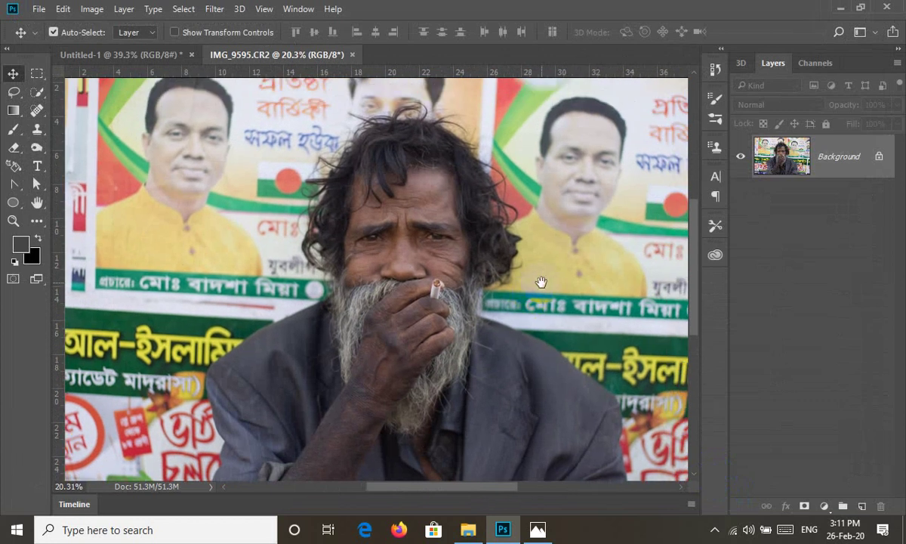
Step: Quick-select the man's beard, hand, shoulder, head and hair
click(34, 92)
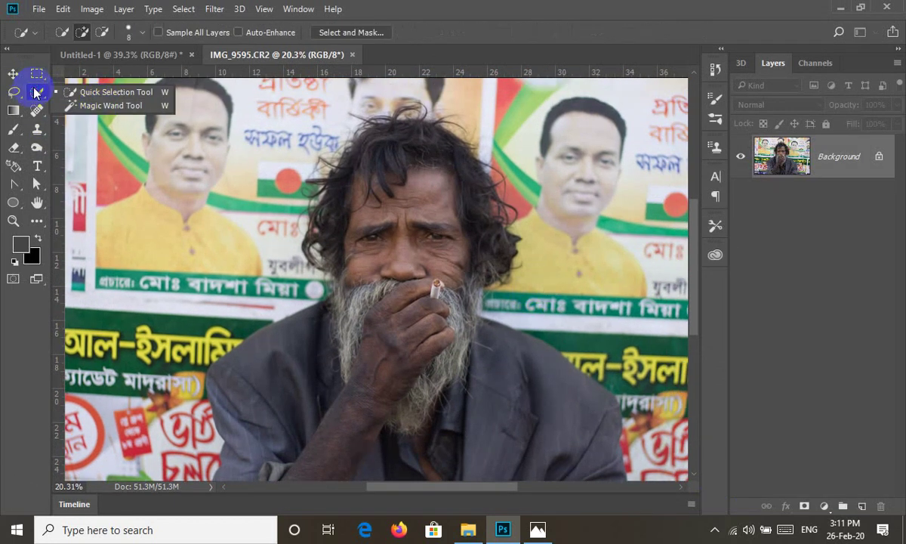
click(108, 93)
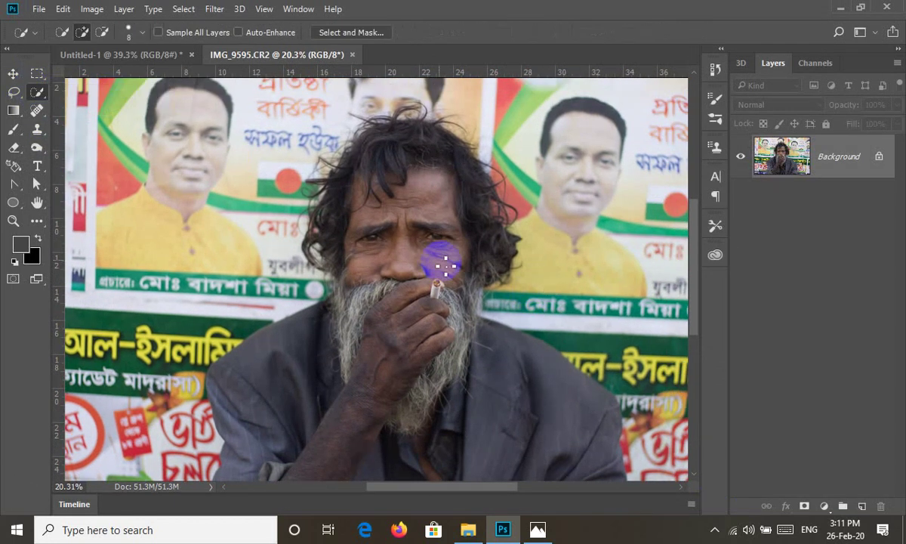
mouse_move(427, 228)
mouse_down()
mouse_move(397, 385)
mouse_move(307, 450)
mouse_move(262, 415)
mouse_move(546, 446)
mouse_up()
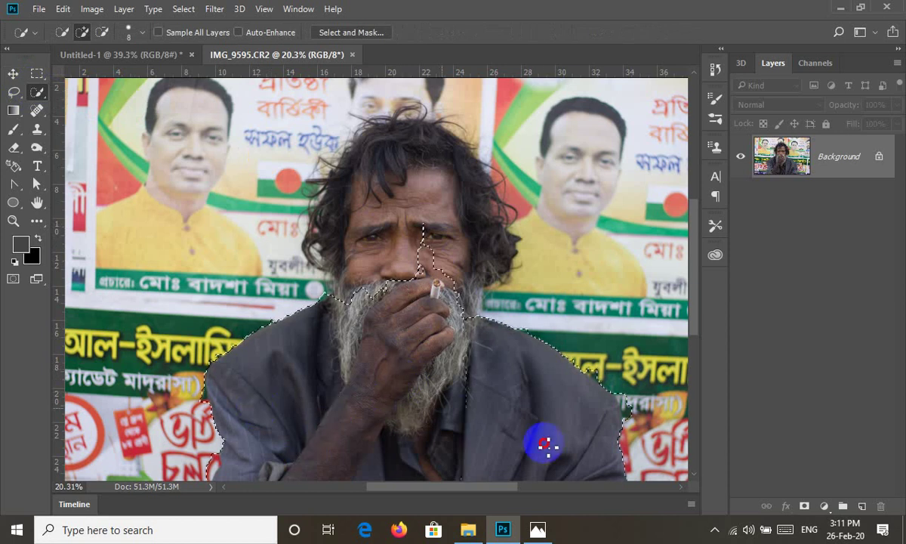
scroll(572, 187, down, 5)
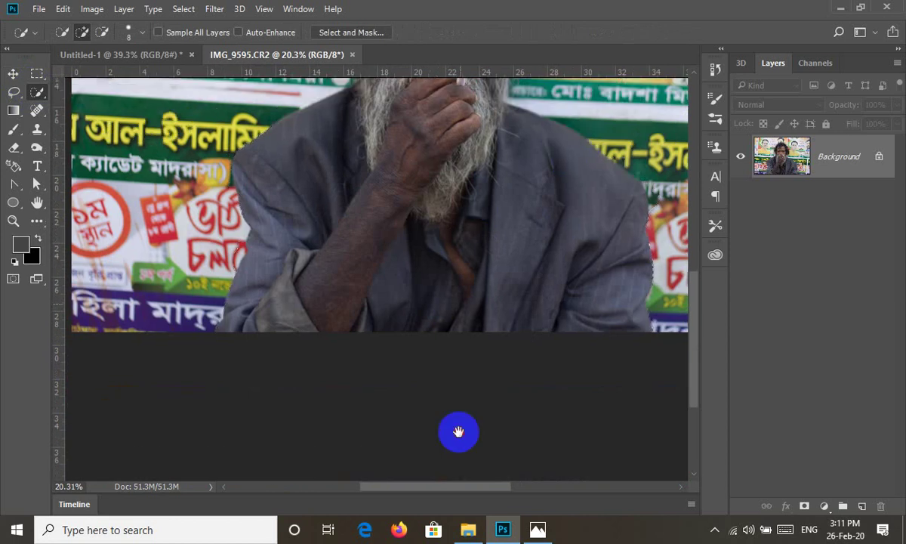
scroll(423, 355, up, 6)
mouse_move(409, 317)
mouse_down()
mouse_move(405, 227)
mouse_move(481, 268)
mouse_move(494, 202)
mouse_up()
scroll(542, 311, up, 2)
scroll(502, 370, up, 3)
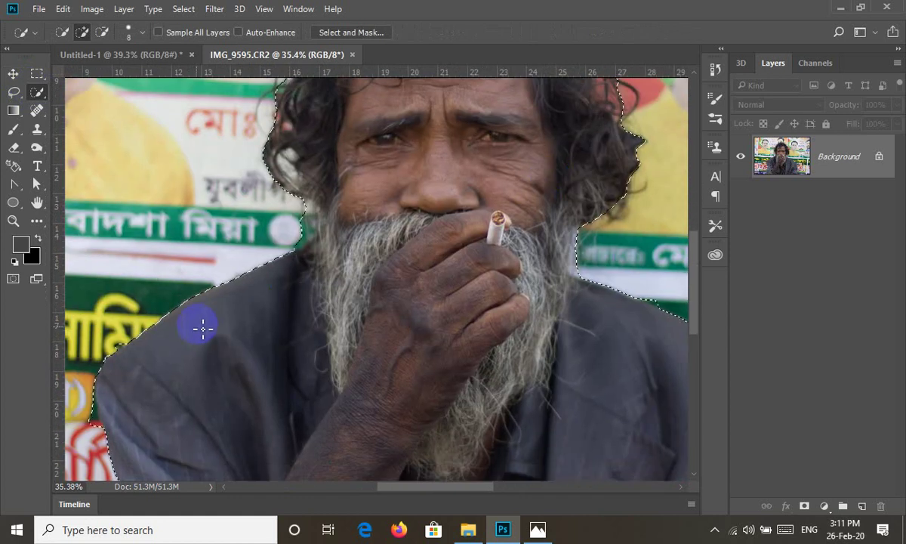
drag(198, 323, 483, 136)
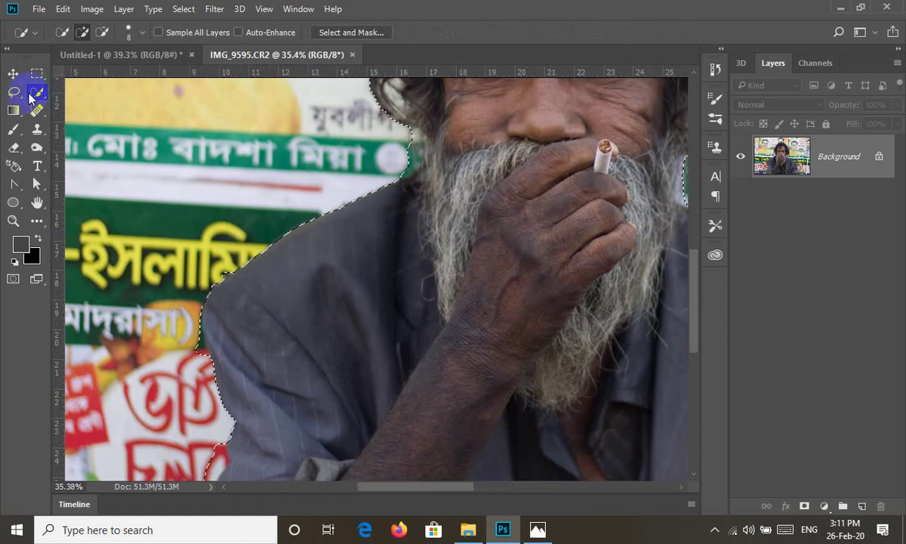
Step: Switch to the Lasso Tool and trace the coat's edge to refine the selection
click(34, 93)
click(13, 91)
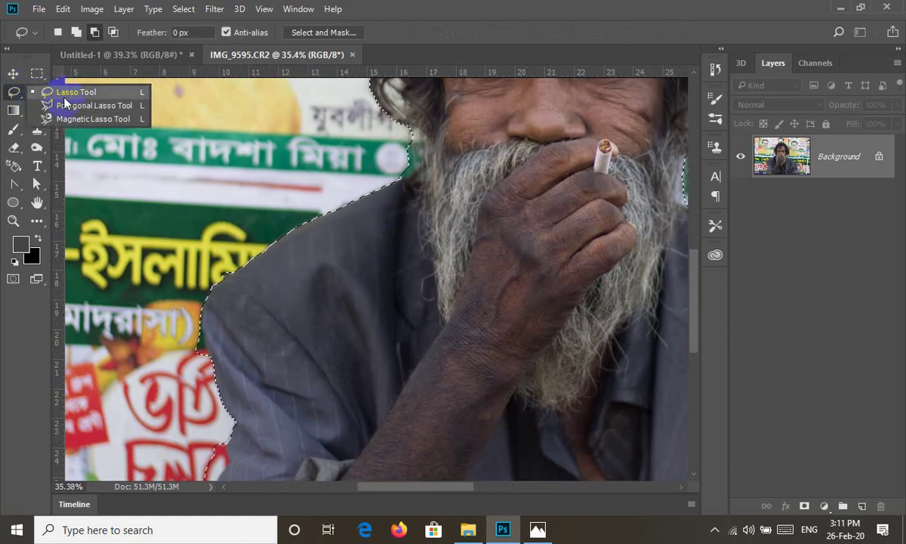
click(98, 91)
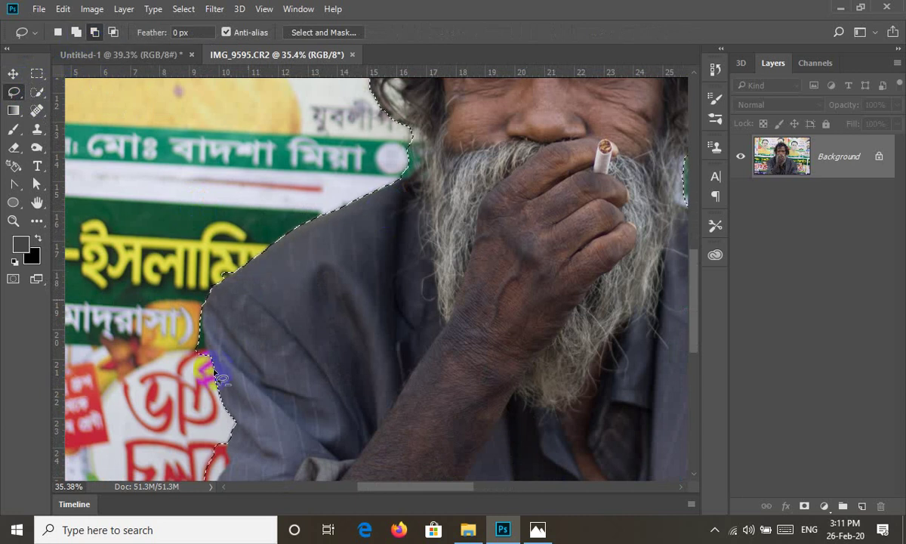
scroll(213, 370, up, 3)
drag(257, 179, 321, 83)
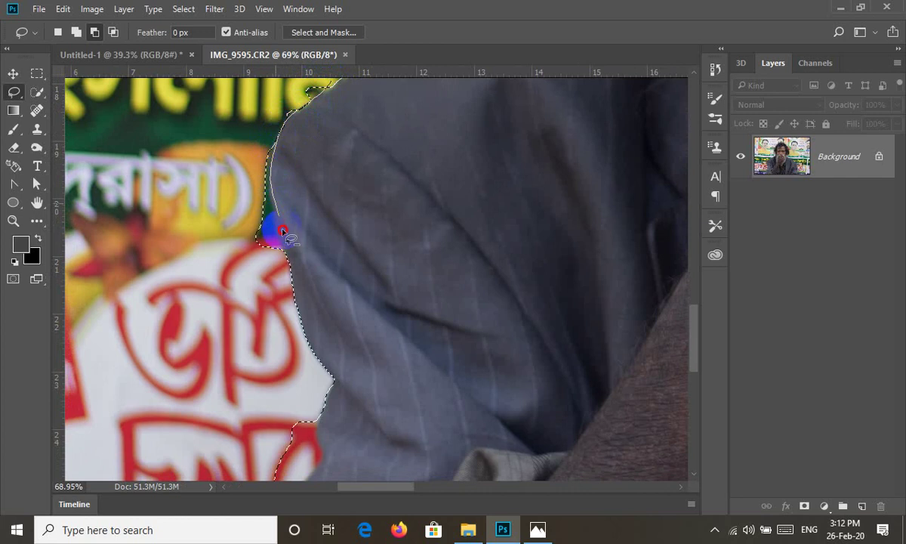
Step: Lasso-trace the coat edge and trim the selection along the hair's left edge
mouse_move(293, 270)
mouse_down()
mouse_move(333, 239)
mouse_move(350, 208)
mouse_move(348, 244)
mouse_move(247, 135)
mouse_move(391, 117)
mouse_move(364, 302)
mouse_up()
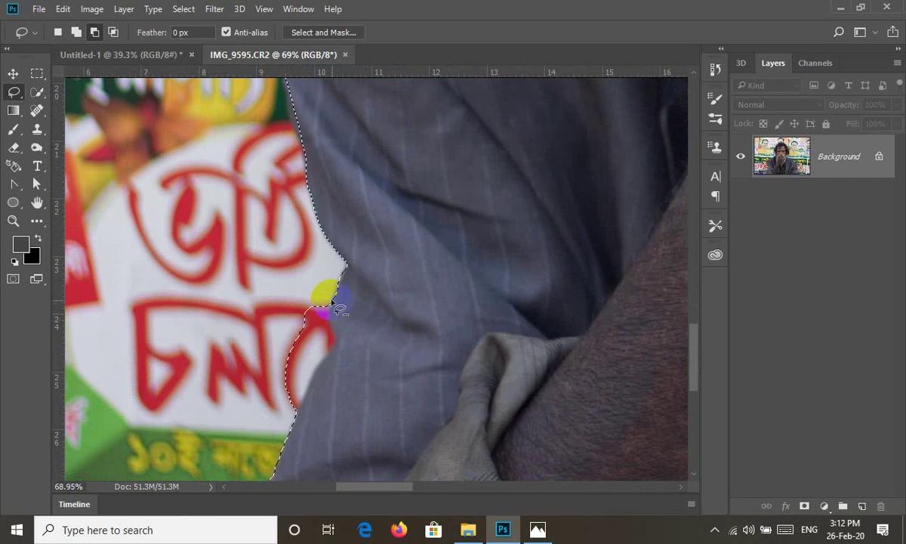
mouse_move(296, 429)
mouse_down()
mouse_move(253, 178)
mouse_move(461, 98)
mouse_move(283, 269)
mouse_move(451, 242)
mouse_move(405, 219)
mouse_move(362, 271)
mouse_move(481, 295)
mouse_move(523, 190)
mouse_move(432, 358)
mouse_move(364, 358)
mouse_move(304, 389)
mouse_move(347, 387)
mouse_move(426, 354)
mouse_move(475, 319)
mouse_move(520, 245)
mouse_move(473, 217)
mouse_move(461, 115)
mouse_move(395, 102)
mouse_up()
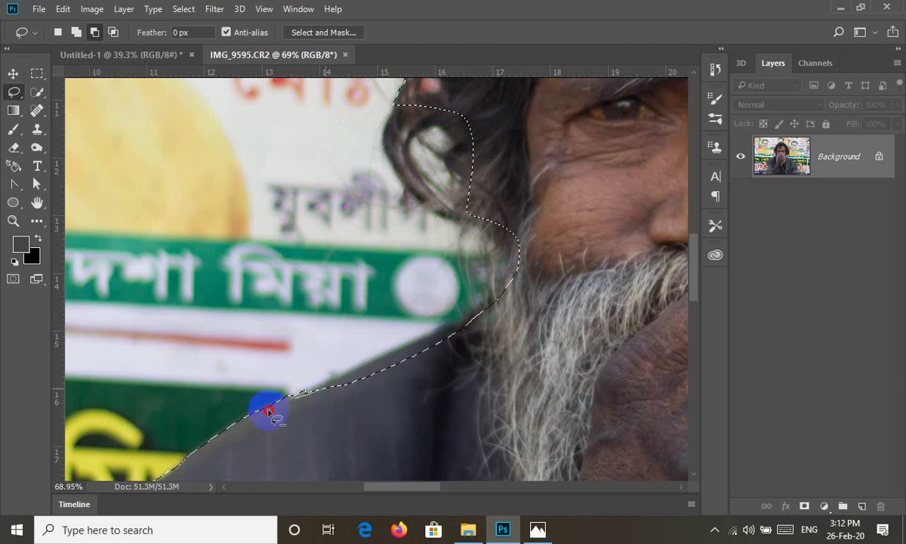
drag(469, 194, 441, 441)
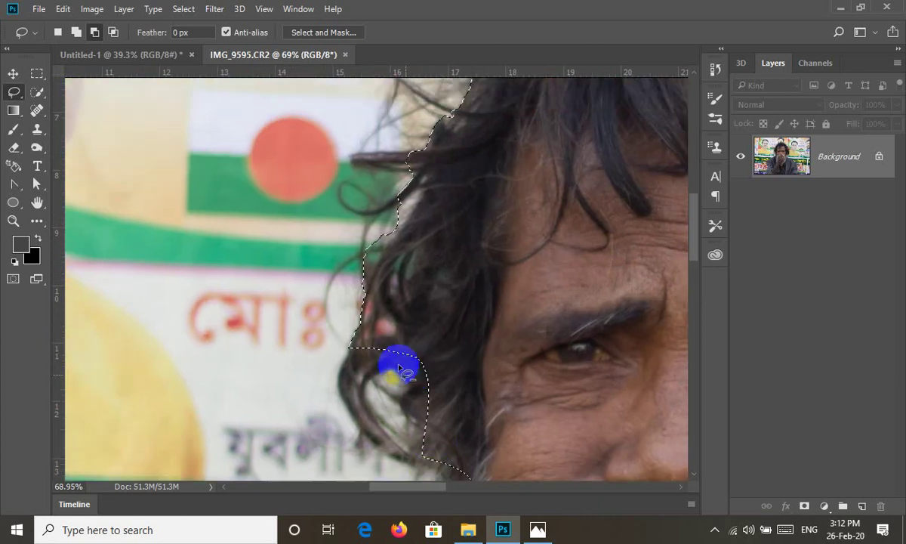
drag(399, 367, 391, 90)
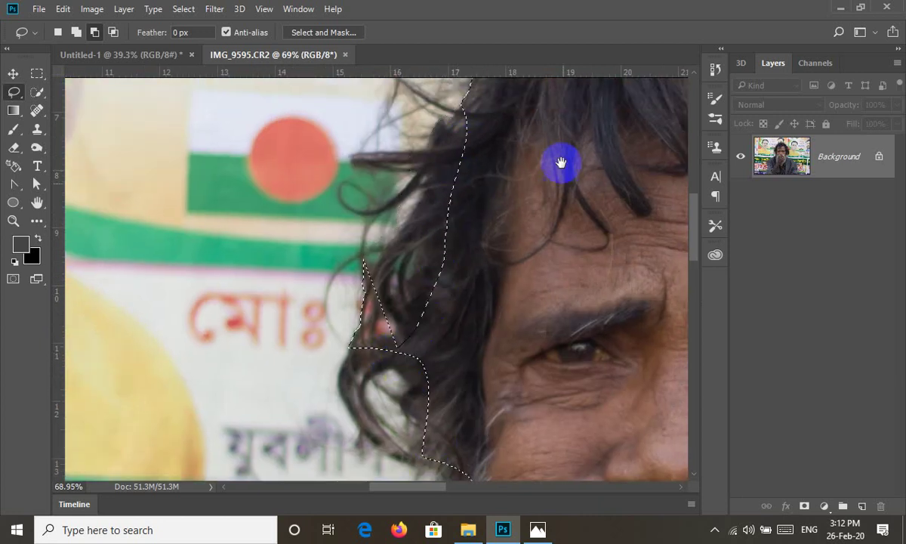
mouse_move(425, 303)
mouse_down()
mouse_move(467, 373)
mouse_move(414, 413)
mouse_up()
Step: Retrace the selection over the top of the hair and down beside the ear
mouse_move(361, 368)
mouse_down()
mouse_move(451, 232)
mouse_move(279, 186)
mouse_up()
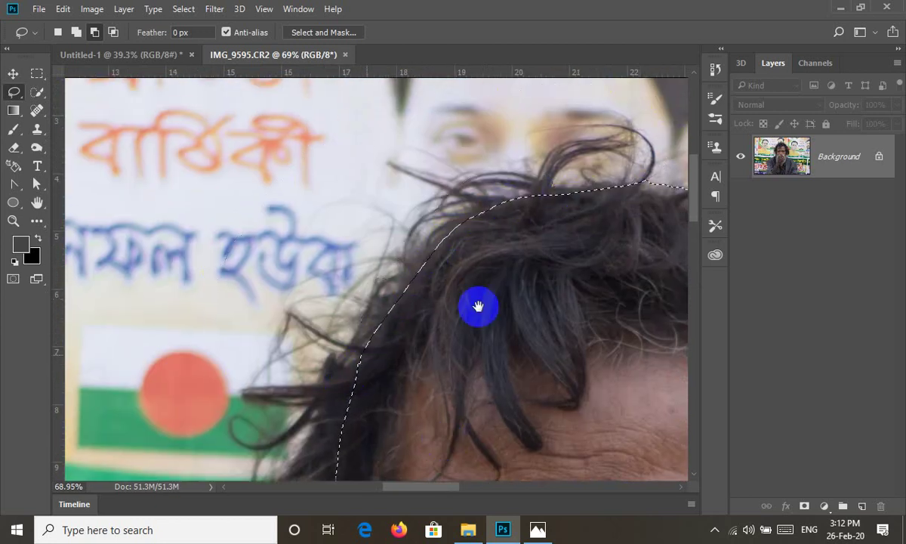
drag(478, 306, 280, 219)
mouse_move(354, 152)
mouse_down()
mouse_move(313, 137)
mouse_move(416, 197)
mouse_move(513, 306)
mouse_up()
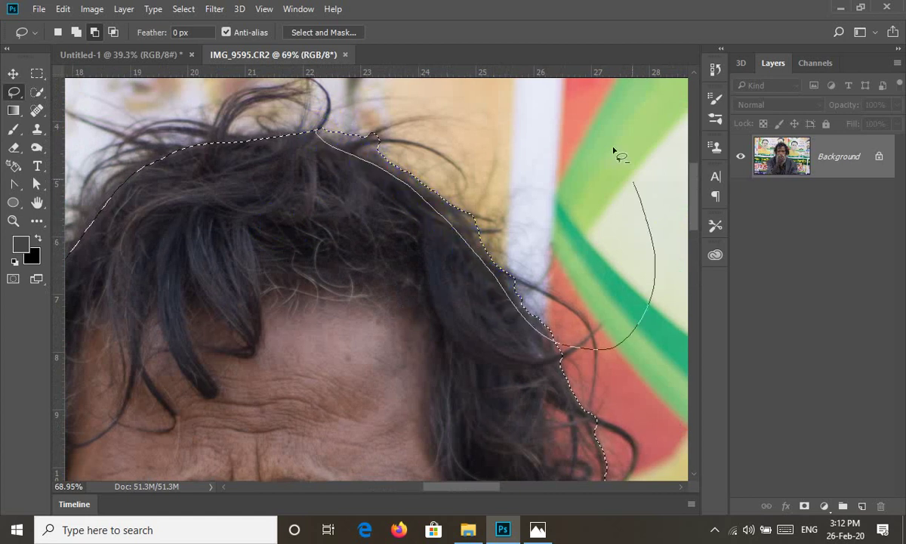
drag(614, 151, 294, 138)
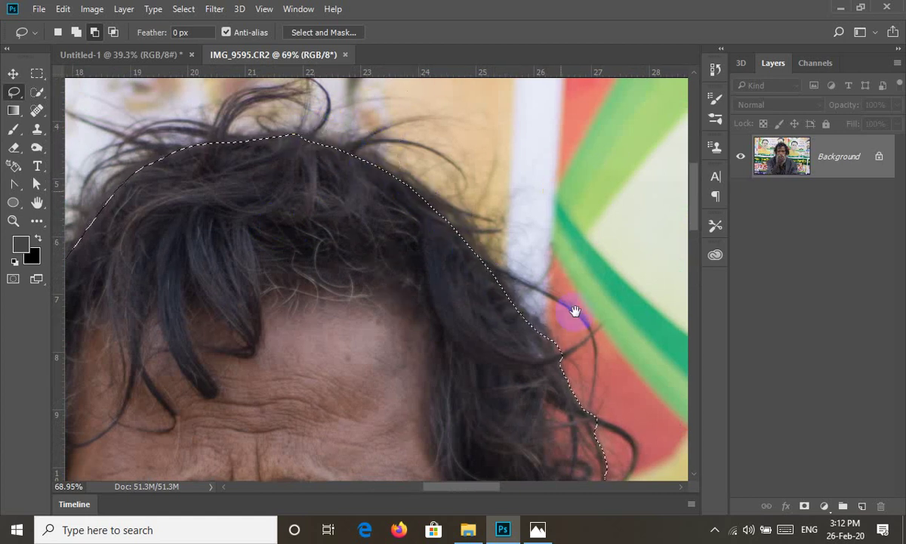
drag(574, 311, 467, 188)
mouse_move(390, 111)
mouse_down()
mouse_move(413, 150)
mouse_move(410, 232)
mouse_move(475, 337)
mouse_move(647, 283)
mouse_move(567, 363)
mouse_move(564, 185)
mouse_up()
Step: Fit the selection to the hair and beard edges
mouse_move(474, 202)
mouse_down()
mouse_move(491, 252)
mouse_move(479, 249)
mouse_move(450, 296)
mouse_move(394, 333)
mouse_up()
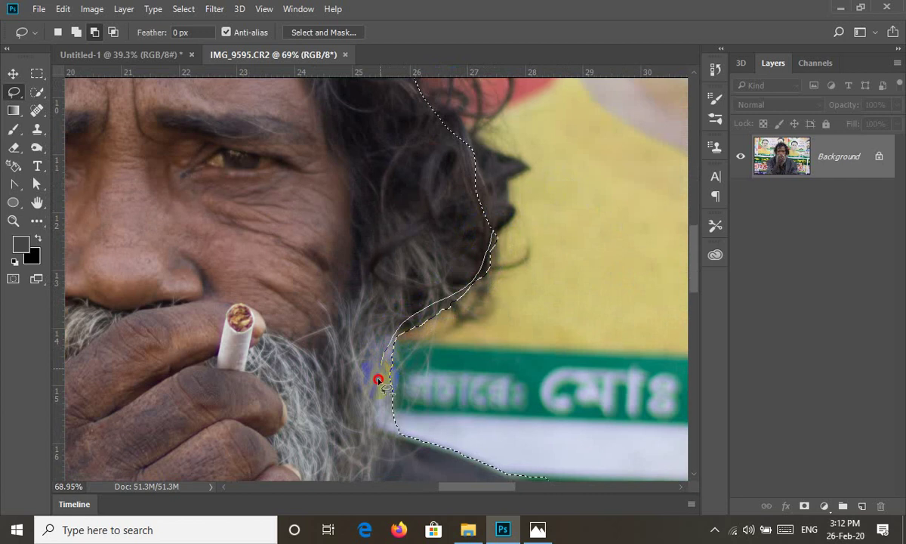
drag(376, 427, 434, 439)
drag(573, 304, 557, 172)
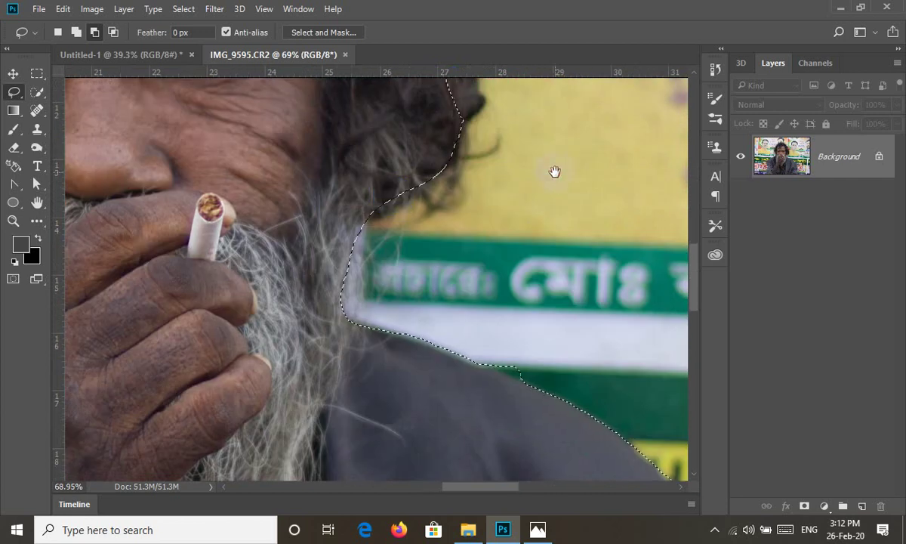
drag(398, 198, 355, 221)
mouse_move(339, 295)
mouse_down()
mouse_move(342, 314)
mouse_move(488, 364)
mouse_move(606, 256)
mouse_move(504, 197)
mouse_move(337, 239)
mouse_move(399, 277)
mouse_move(485, 307)
mouse_up()
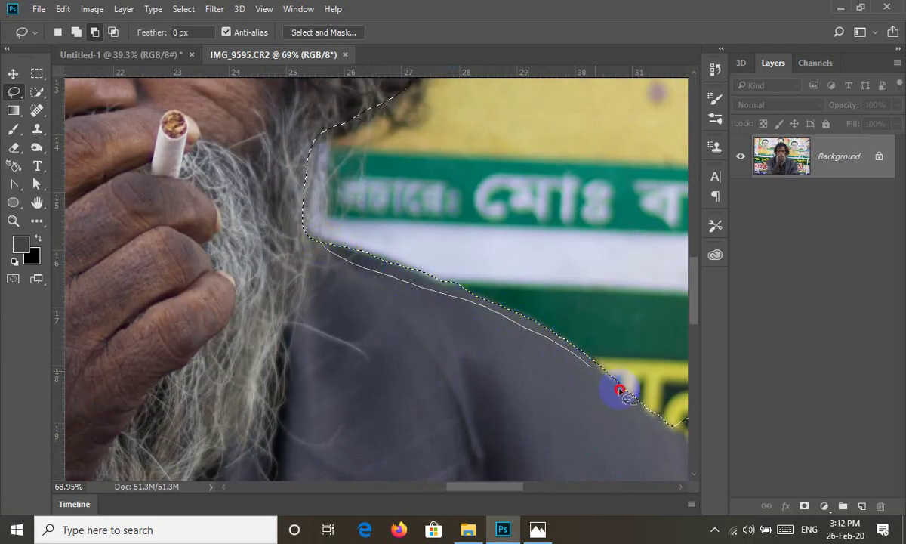
Step: Refine the selection along the right and lower shoulder edge
mouse_move(619, 390)
mouse_down()
mouse_move(592, 384)
mouse_move(340, 209)
mouse_move(402, 247)
mouse_up()
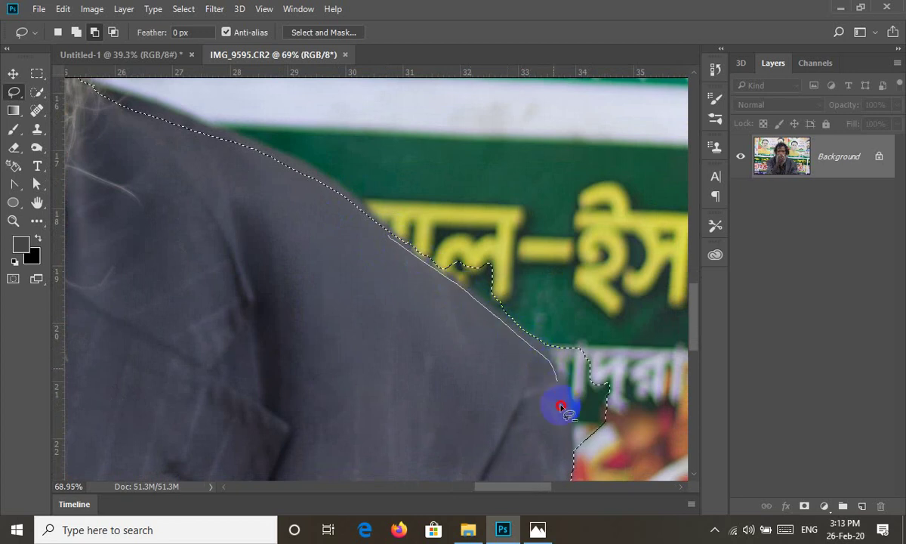
drag(568, 482, 570, 476)
drag(582, 399, 506, 132)
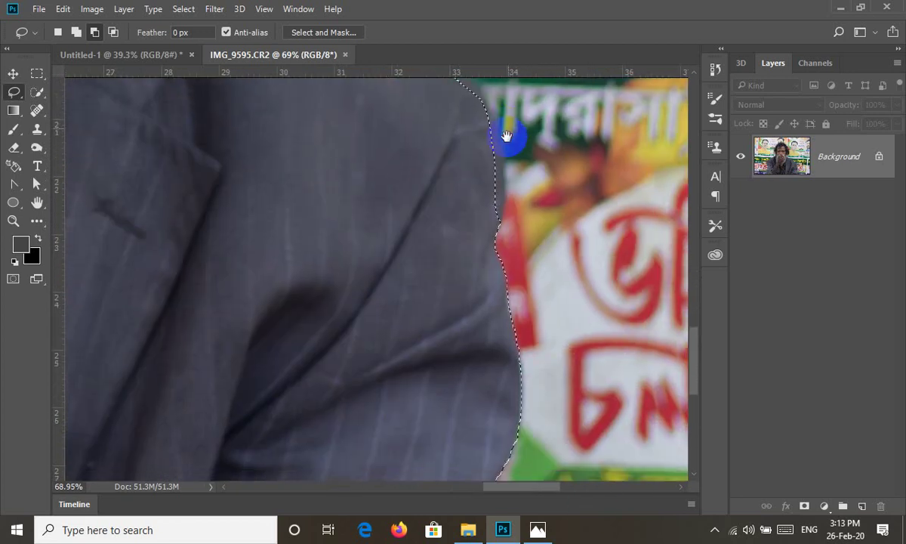
scroll(550, 253, down, 2)
scroll(548, 219, down, 2)
scroll(528, 204, down, 1)
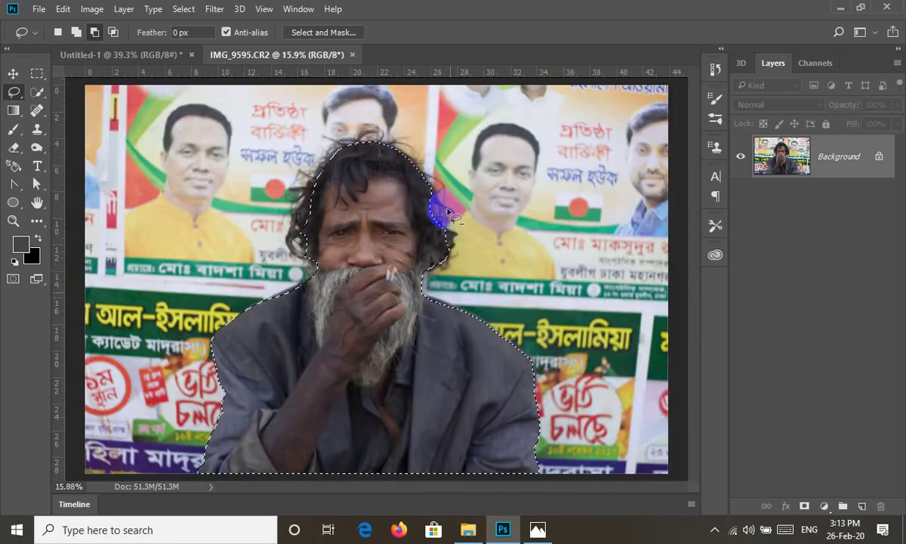
scroll(480, 172, up, 1)
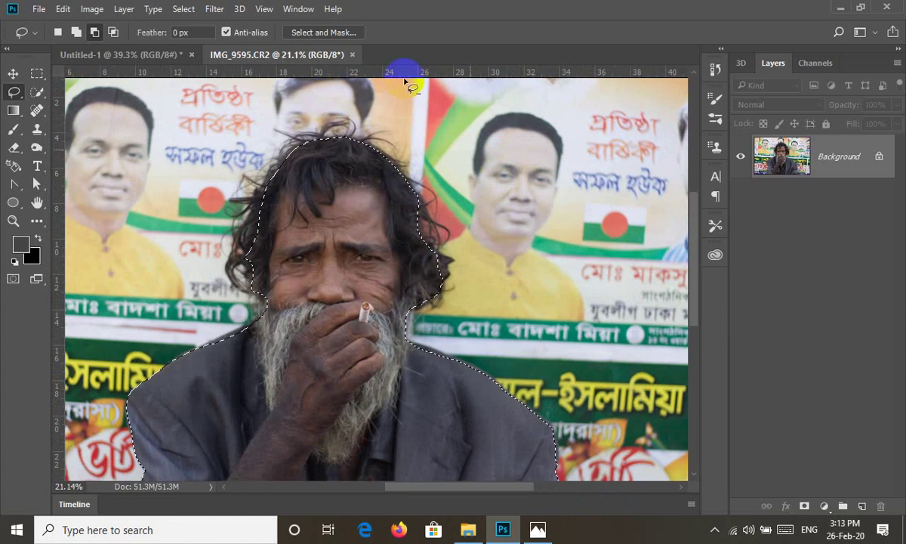
Step: Open Select and Mask in Overlay view and brush-refine the hair's left edge and top
click(323, 32)
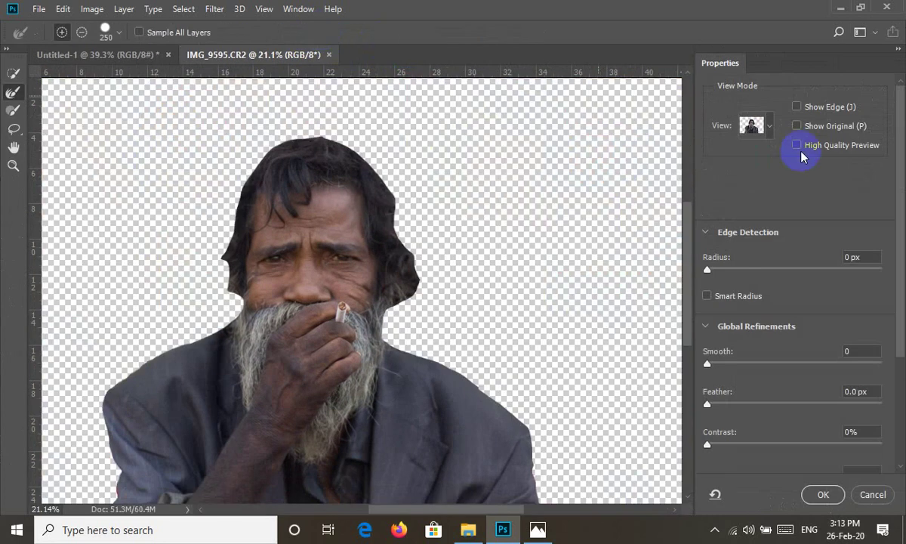
click(769, 127)
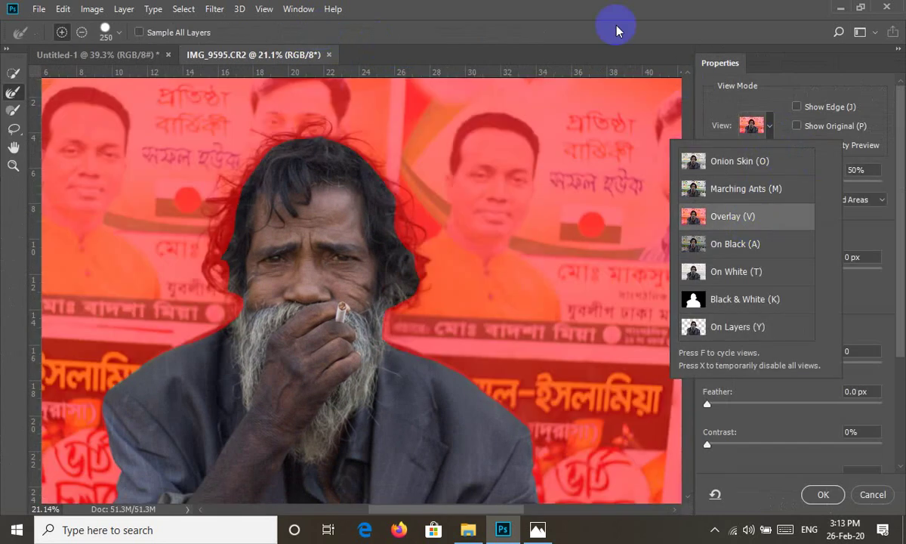
click(616, 29)
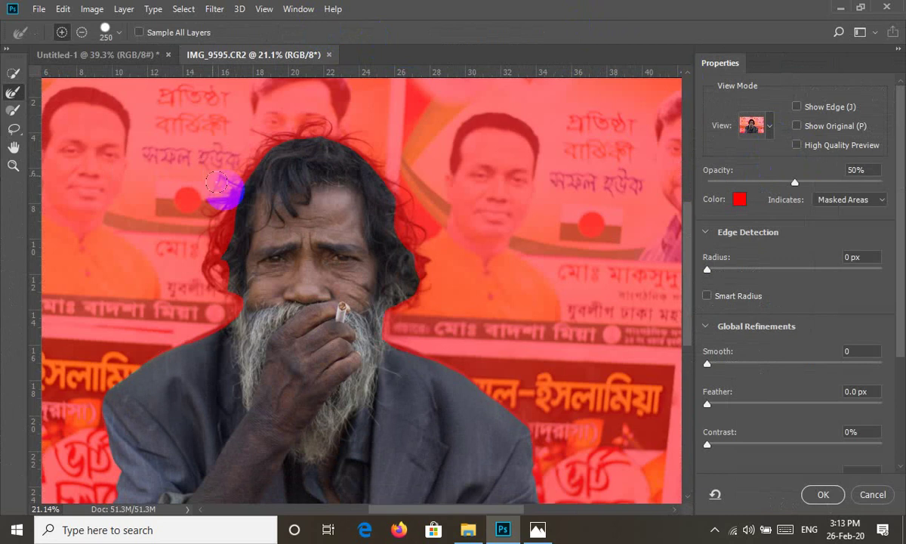
drag(217, 181, 215, 317)
drag(164, 361, 232, 300)
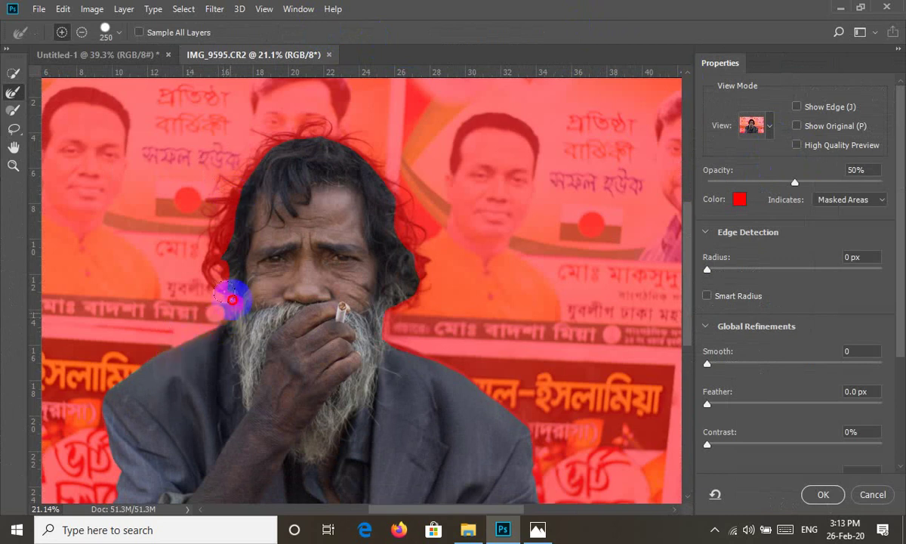
mouse_move(214, 265)
mouse_down()
mouse_move(228, 139)
mouse_move(283, 122)
mouse_move(381, 154)
mouse_move(373, 164)
mouse_move(324, 133)
mouse_move(378, 189)
mouse_move(397, 249)
mouse_move(421, 246)
mouse_move(400, 188)
mouse_move(425, 219)
mouse_move(414, 279)
mouse_move(396, 312)
mouse_up()
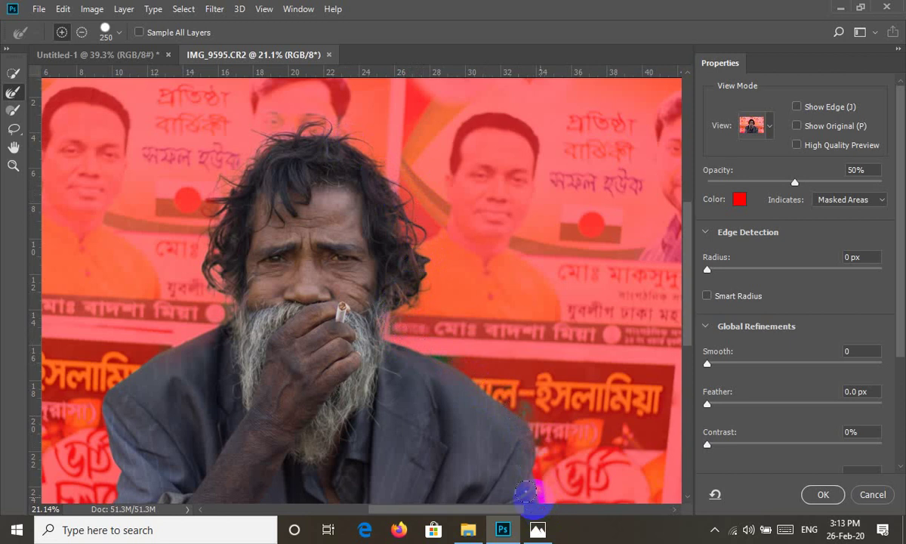
Step: Brush-refine the mask edges around the coat's lower right and lower left
click(599, 369)
drag(570, 361, 563, 120)
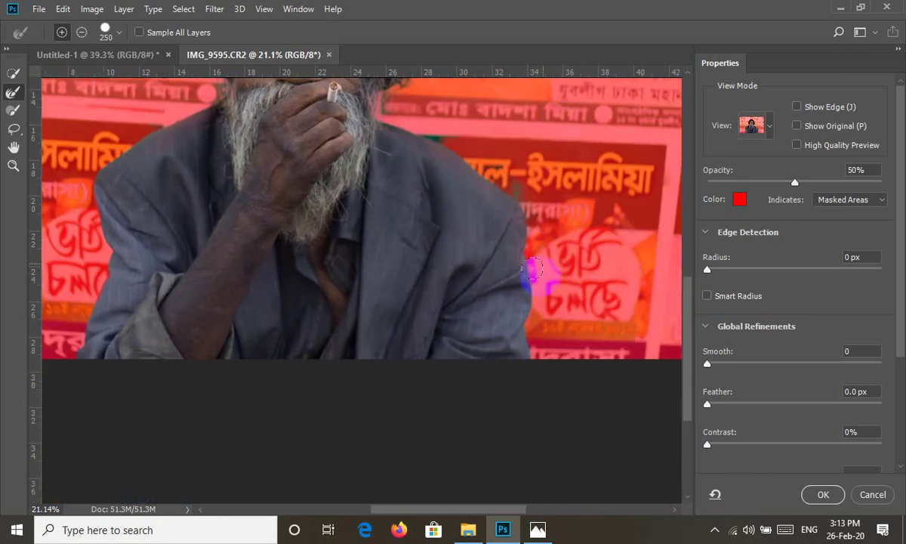
drag(68, 348, 85, 319)
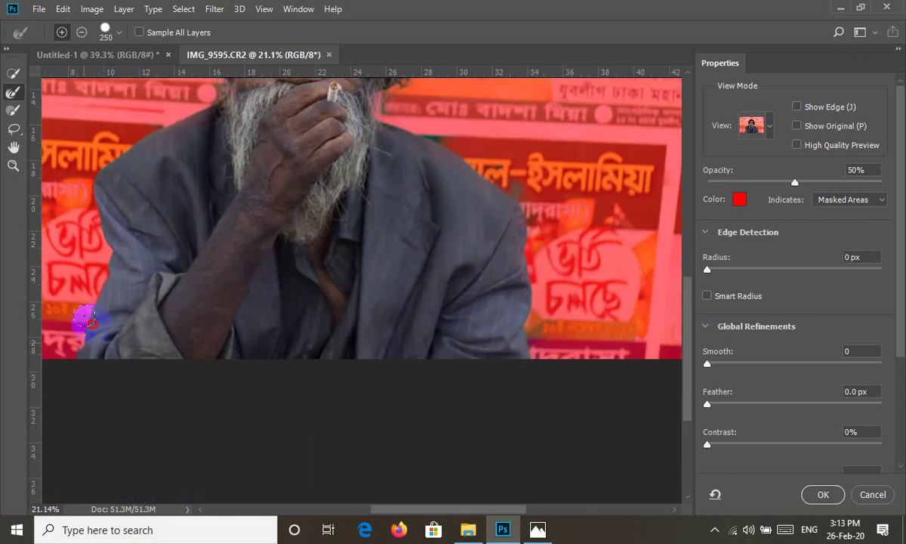
drag(96, 234, 88, 155)
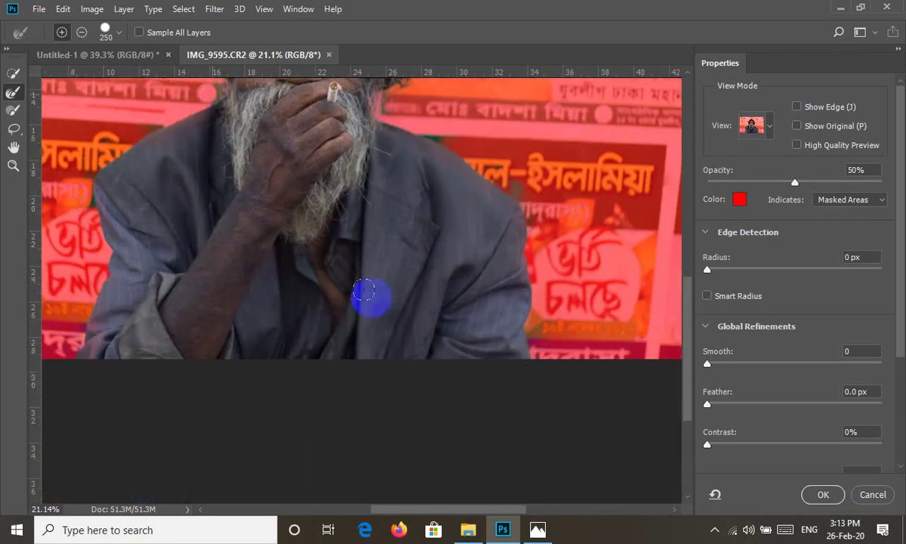
drag(455, 221, 461, 358)
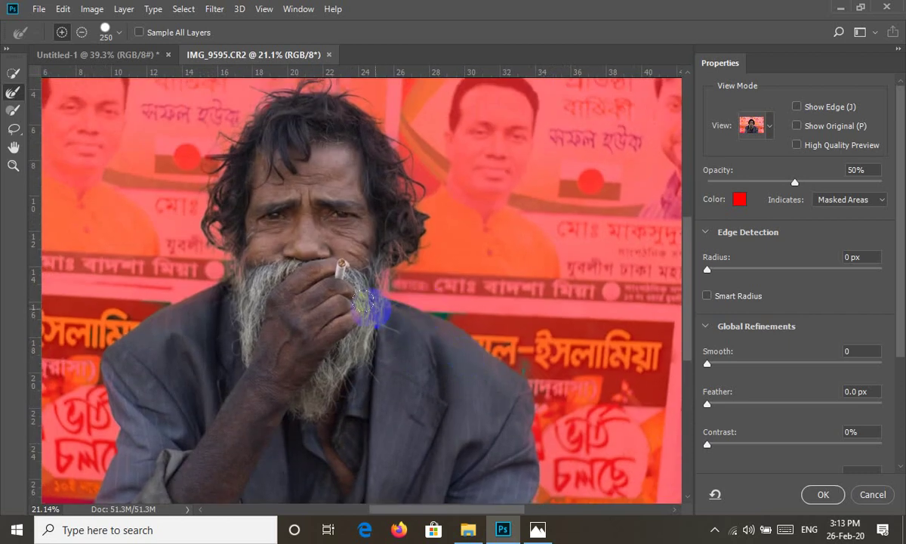
click(769, 127)
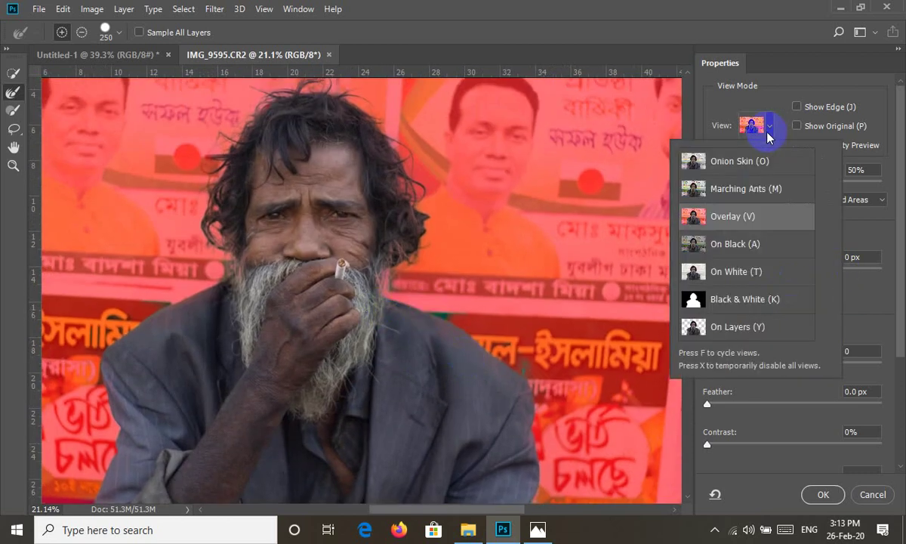
Step: Switch to On Layers view, touch up the coat's left edge, and set Contrast to 3%
click(741, 328)
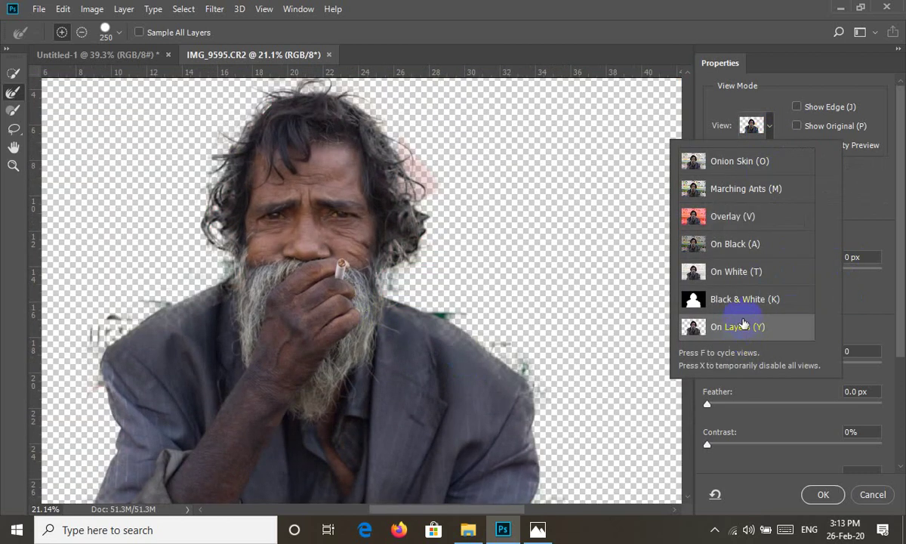
click(560, 34)
drag(91, 311, 166, 270)
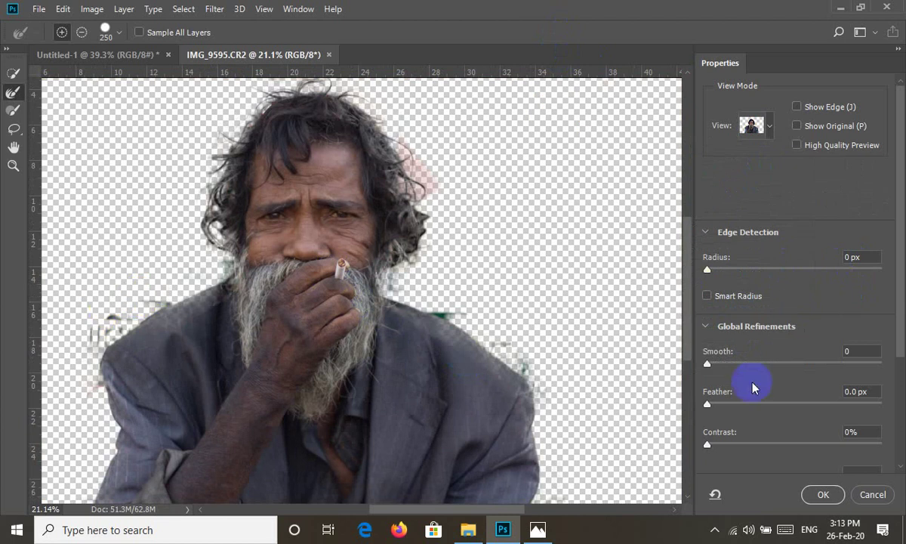
drag(710, 445, 721, 450)
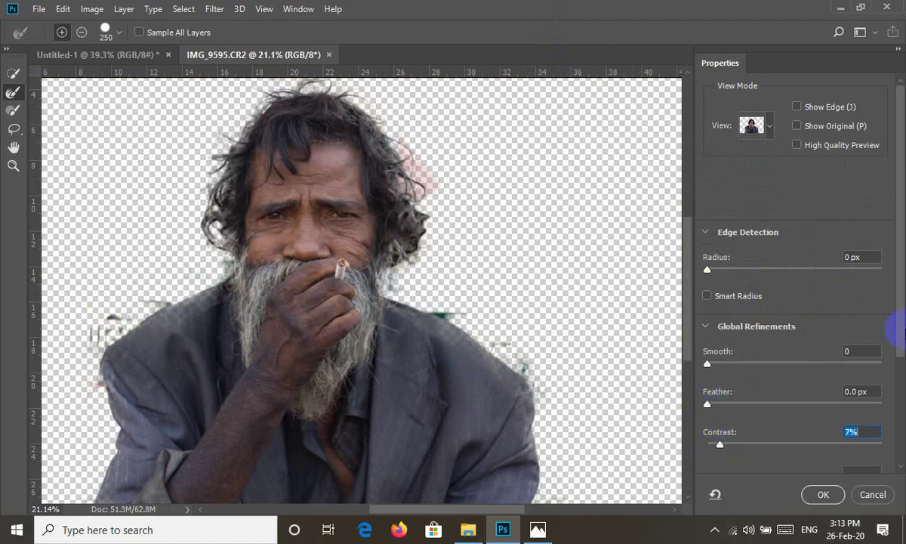
key(Down)
key(Down)
key(Down)
scroll(890, 334, down, 2)
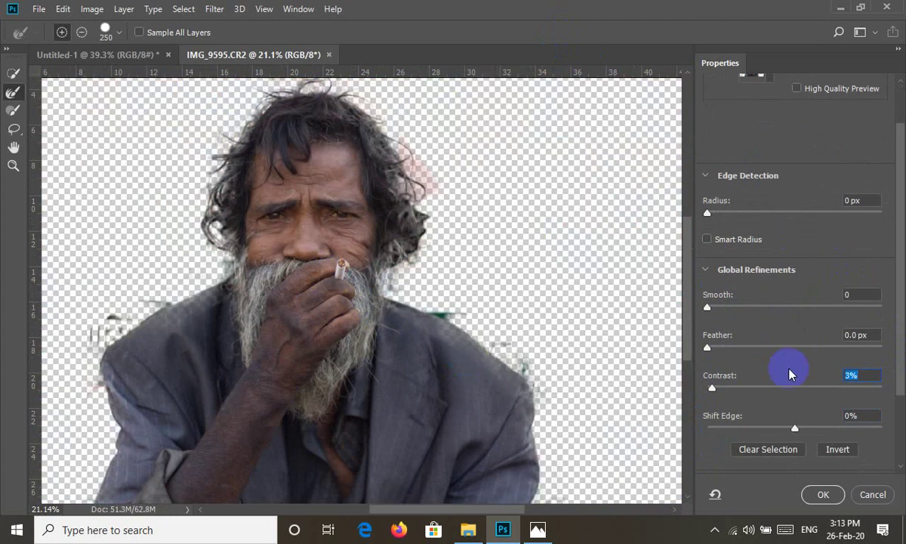
Step: Apply Shift Edge +5% and Decontaminate Colors, outputting to a new layer with layer mask
drag(795, 436, 791, 432)
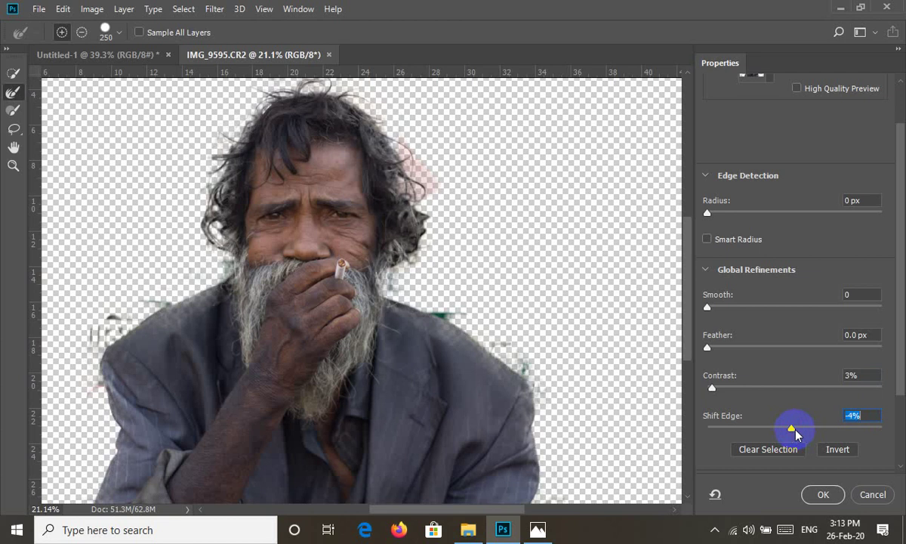
drag(792, 433, 800, 431)
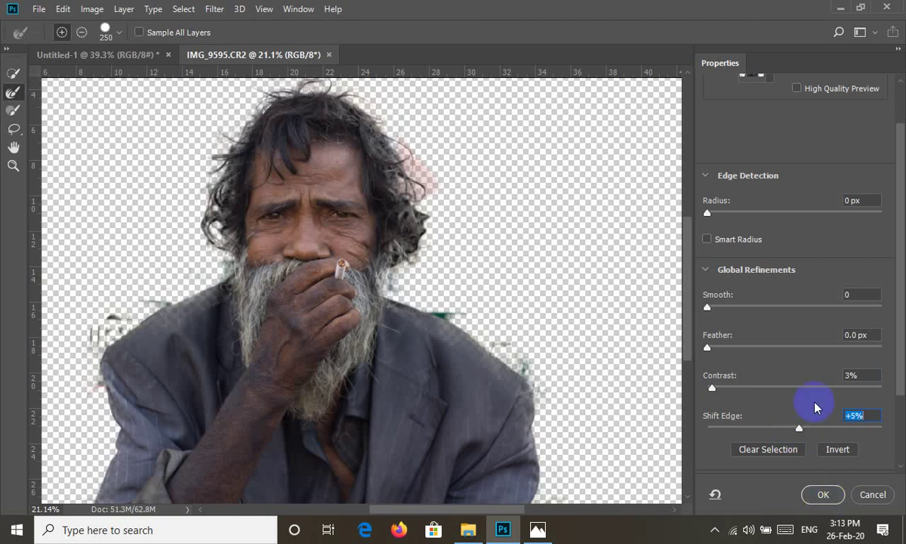
drag(903, 377, 898, 457)
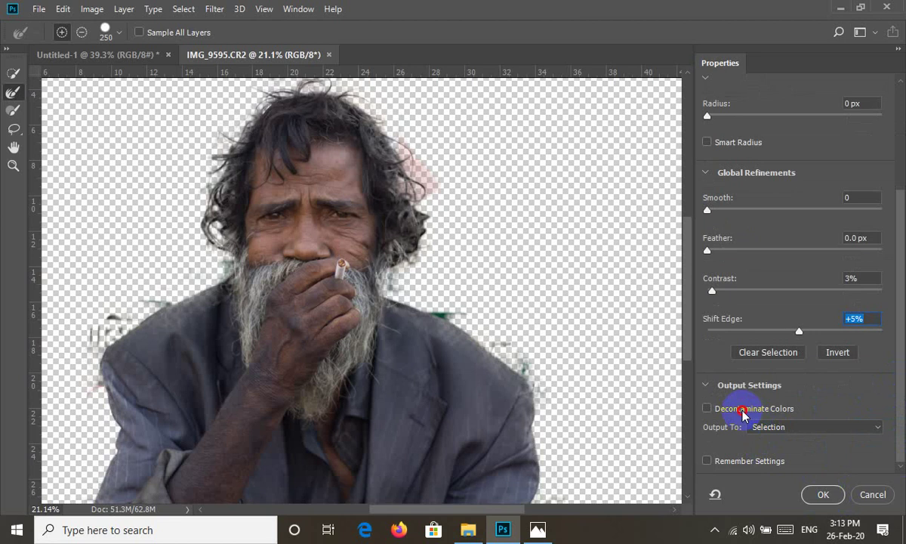
click(784, 430)
click(775, 440)
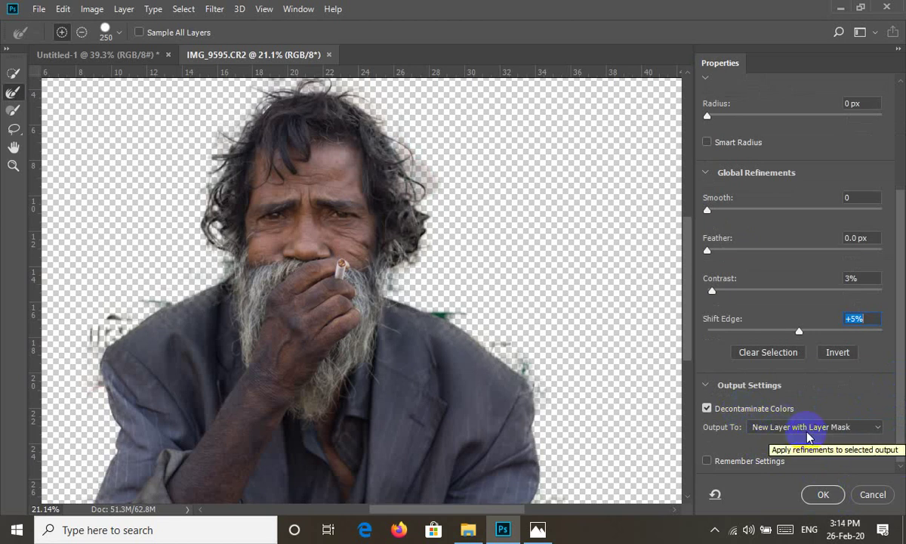
click(821, 494)
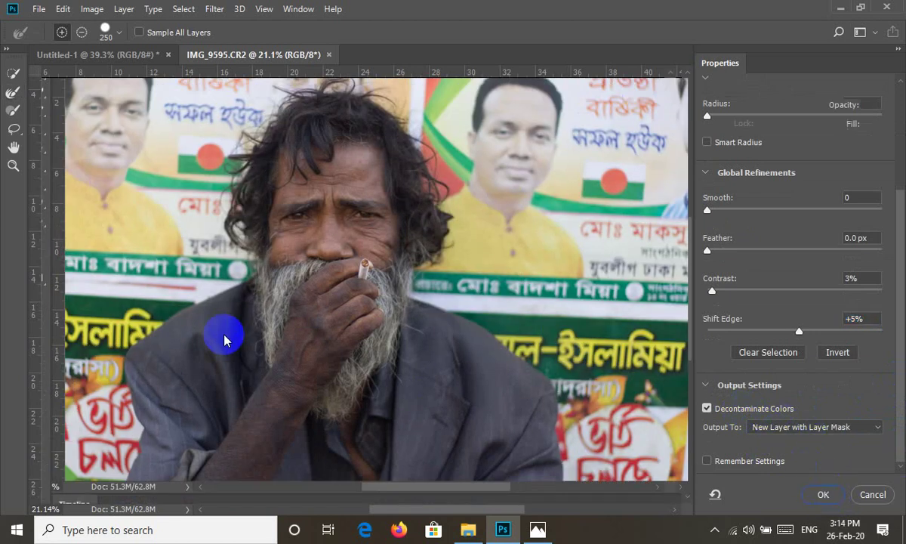
Step: Lasso the ghosted lettering left of the man's shoulder
scroll(420, 243, up, 2)
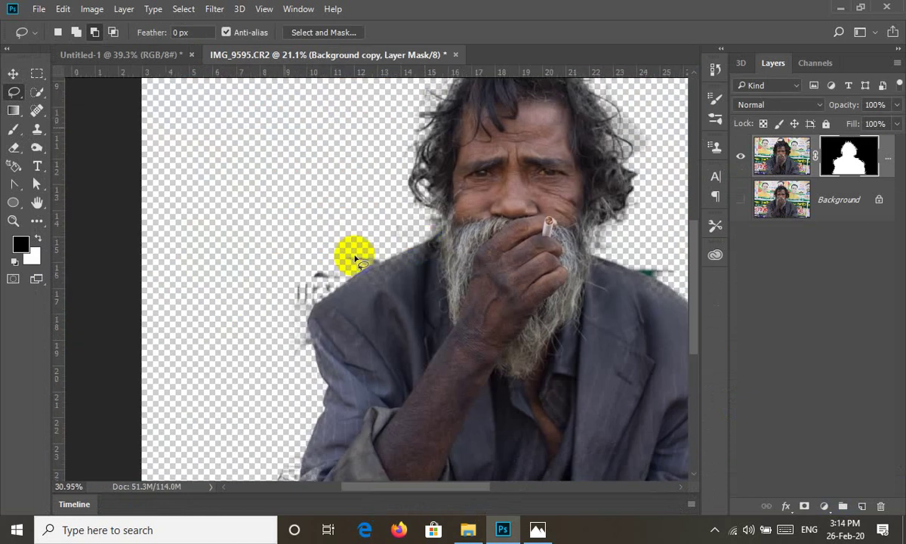
scroll(354, 257, up, 2)
mouse_move(398, 212)
mouse_down()
mouse_move(405, 268)
mouse_move(330, 310)
mouse_up()
mouse_move(277, 373)
mouse_down()
mouse_move(280, 421)
mouse_move(194, 223)
mouse_move(290, 175)
mouse_up()
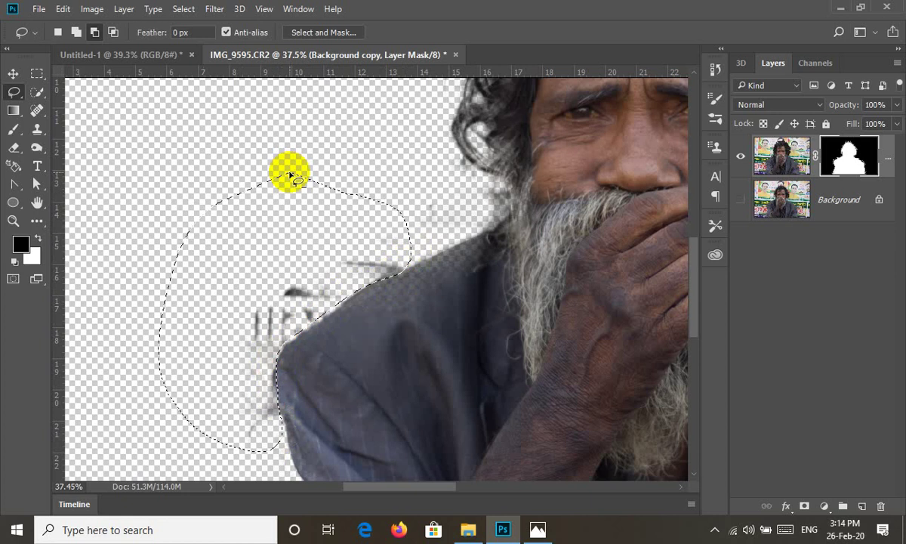
drag(637, 219, 86, 251)
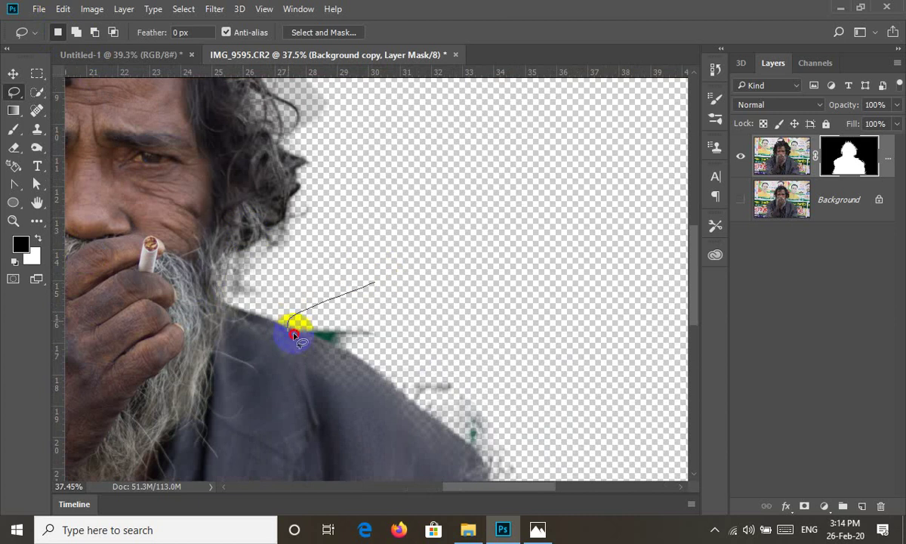
Step: Lasso the leftover haze right of the shoulder and beside the hair
drag(323, 276, 300, 322)
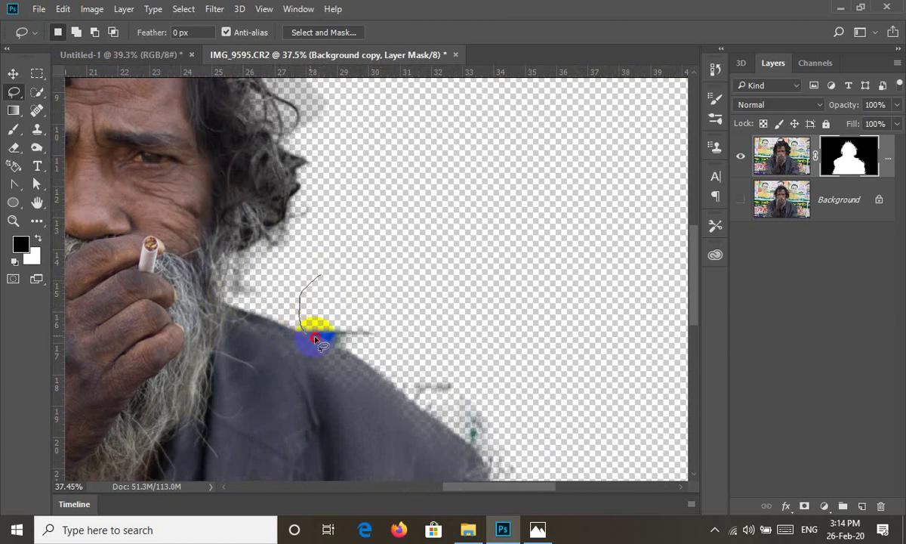
drag(376, 363, 506, 106)
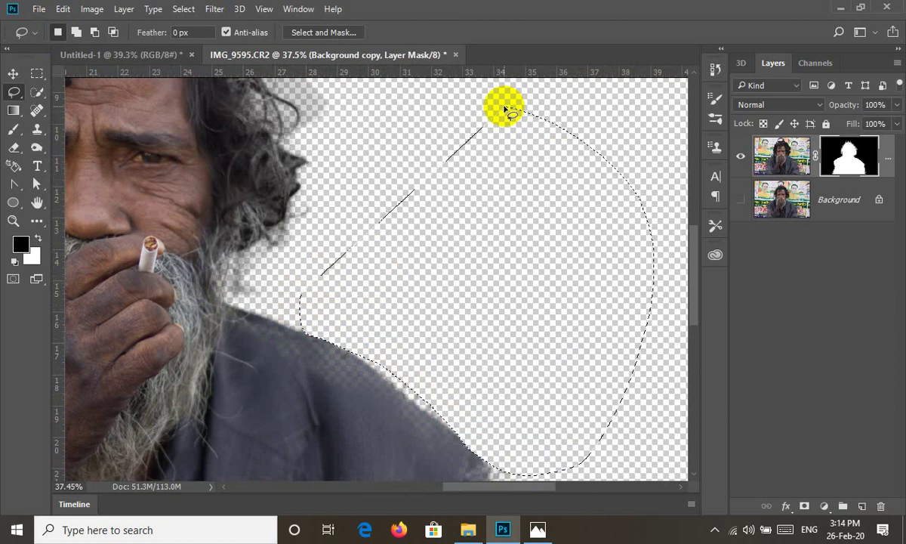
drag(306, 195, 289, 218)
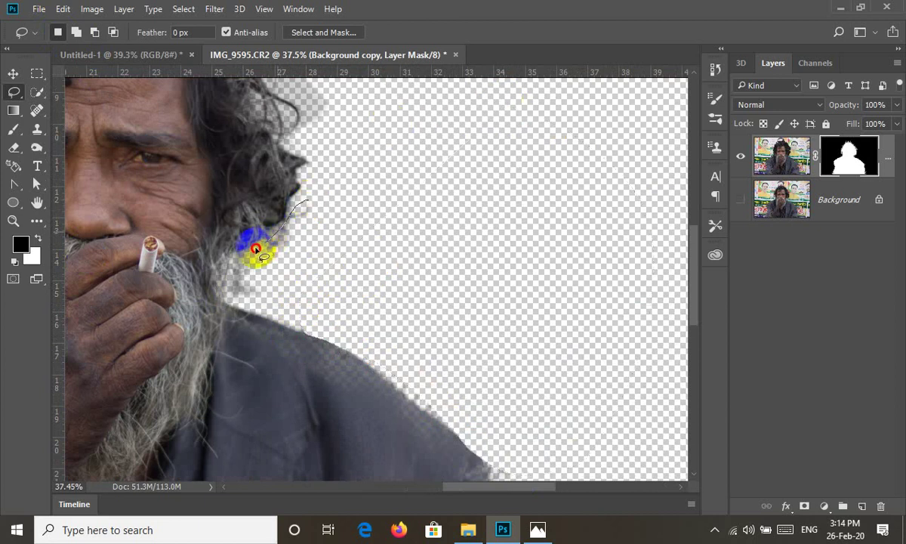
drag(234, 300, 369, 173)
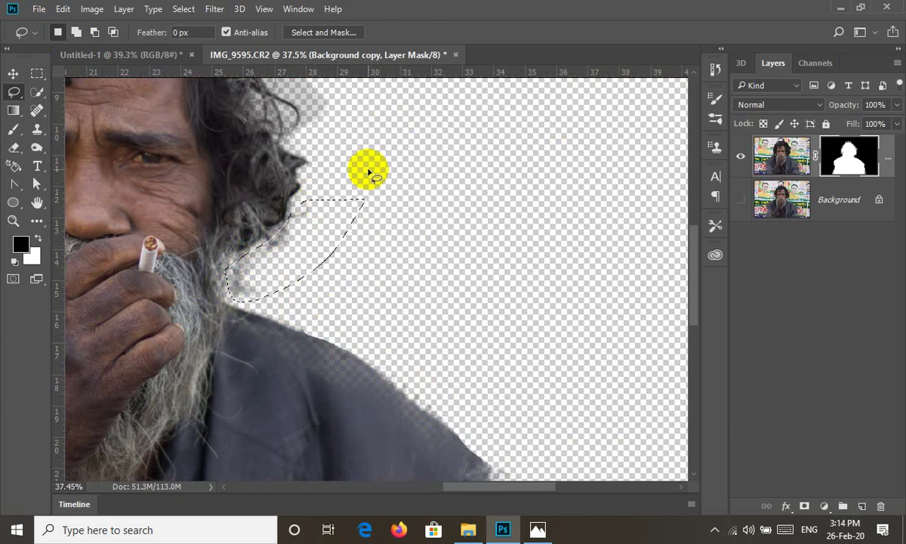
scroll(461, 294, down, 3)
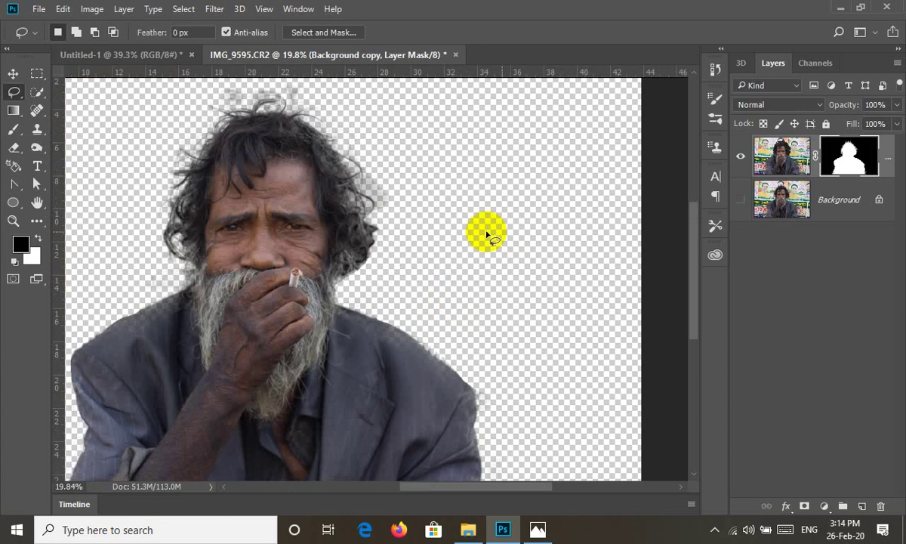
scroll(487, 235, down, 3)
scroll(394, 191, up, 2)
scroll(372, 153, up, 3)
drag(494, 117, 438, 233)
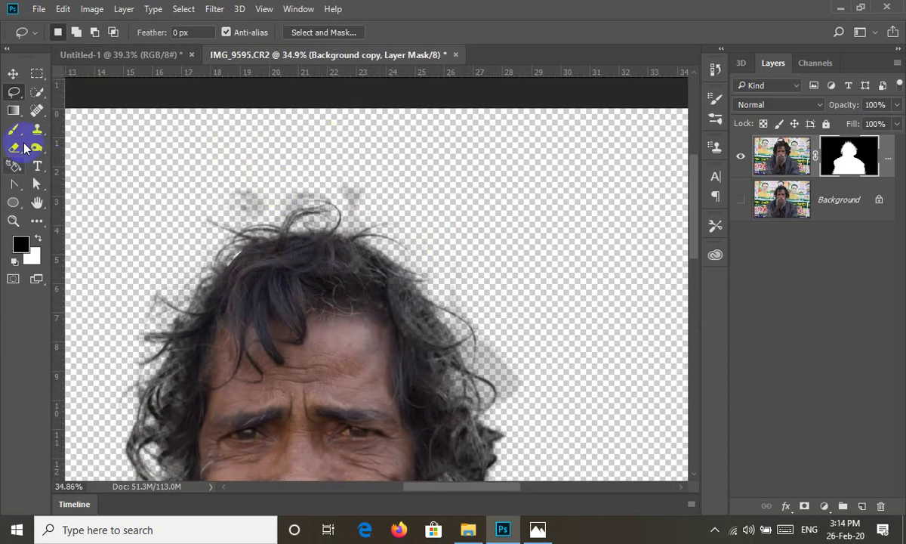
Step: Paint black on the mask over the haze above and right of the man's hair
click(36, 148)
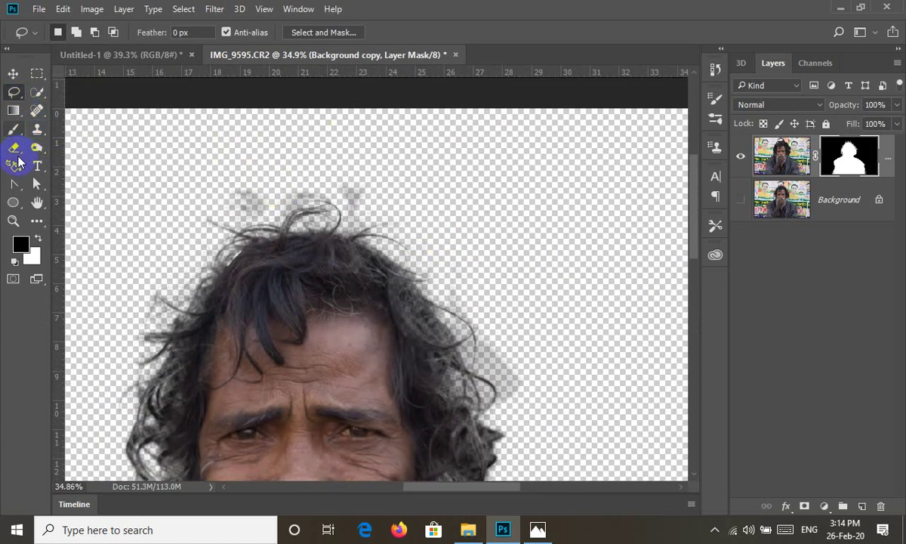
key(b)
mouse_move(243, 204)
mouse_down()
mouse_move(330, 176)
mouse_move(349, 188)
mouse_move(321, 189)
mouse_up()
drag(273, 208, 268, 206)
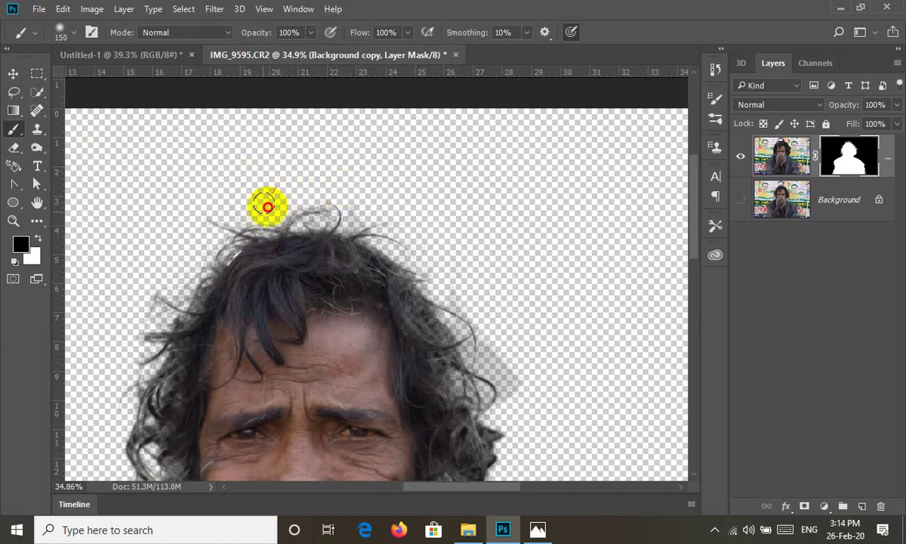
click(358, 215)
mouse_move(521, 332)
mouse_down()
mouse_move(516, 397)
mouse_move(461, 324)
mouse_up()
Step: Clear the remaining grey haze left of the beard and at the figure's bottom-left
scroll(540, 362, down, 3)
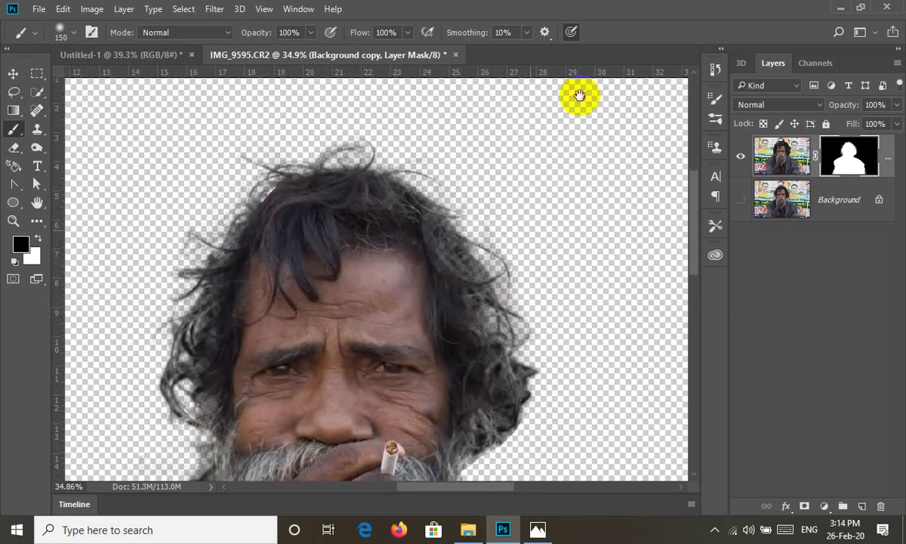
scroll(580, 95, down, 2)
drag(247, 311, 223, 328)
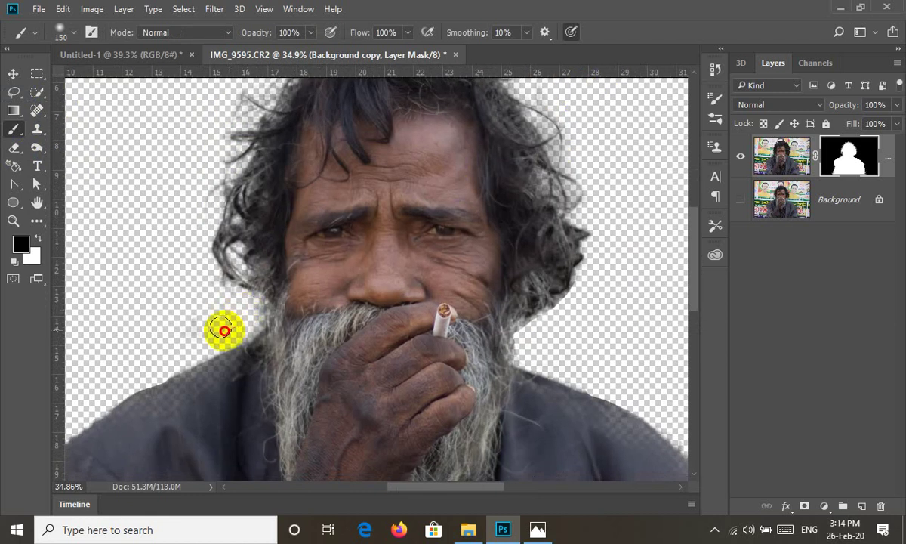
scroll(418, 227, right, 3)
scroll(439, 243, down, 2)
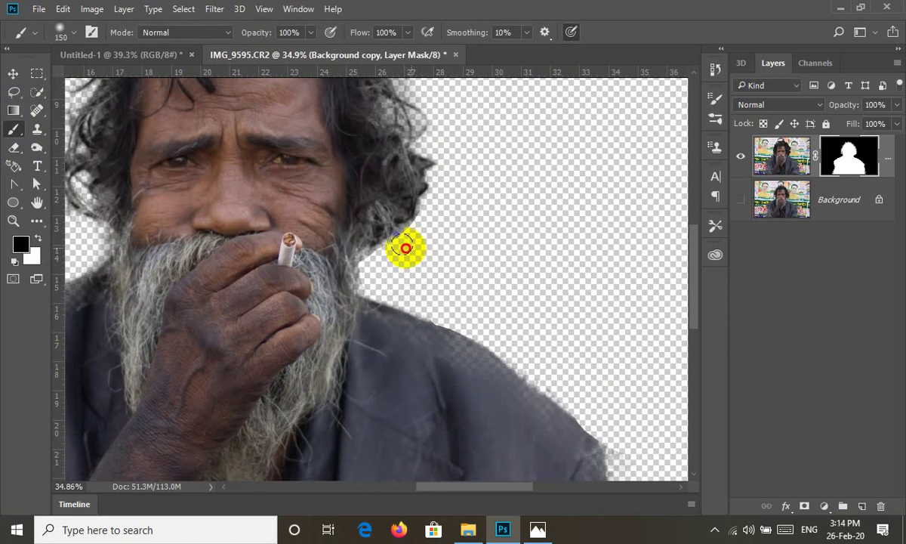
scroll(486, 187, down, 2)
drag(435, 269, 556, 166)
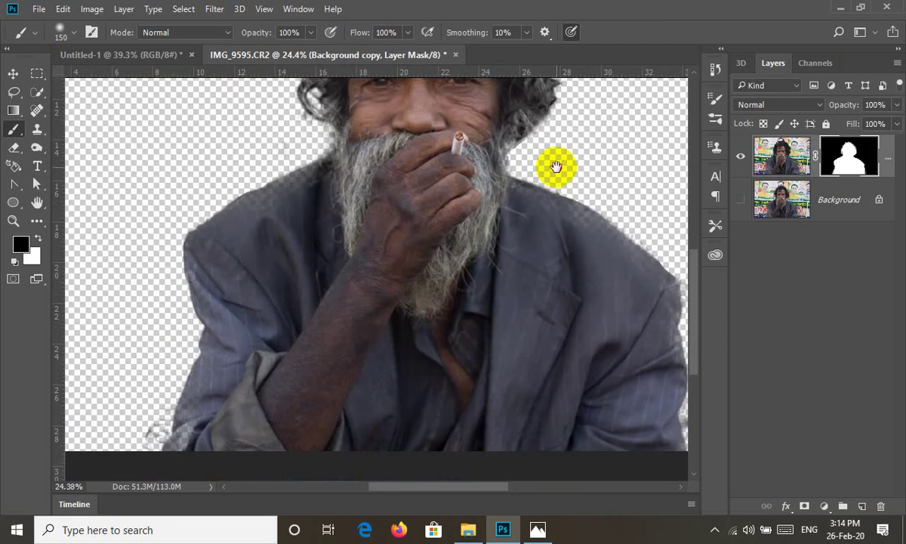
drag(159, 401, 148, 437)
scroll(468, 344, down, 2)
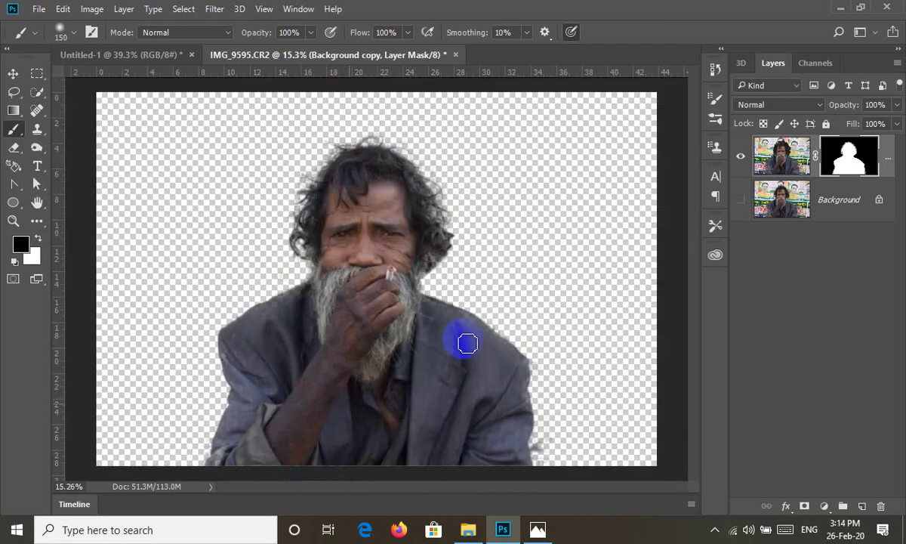
click(12, 73)
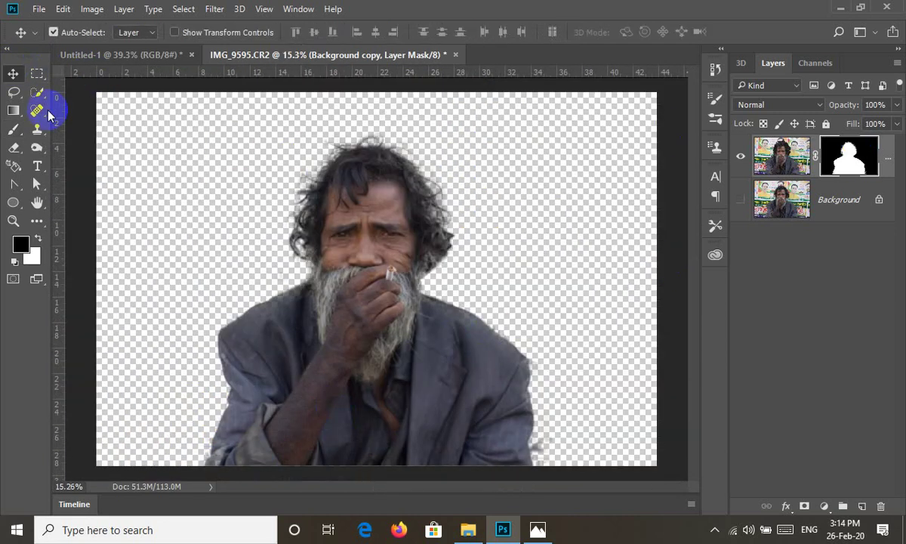
Step: Drag the masked Background copy layer into the Untitled-1 gradient document
mouse_move(782, 155)
mouse_down()
mouse_move(164, 55)
mouse_move(361, 283)
mouse_up()
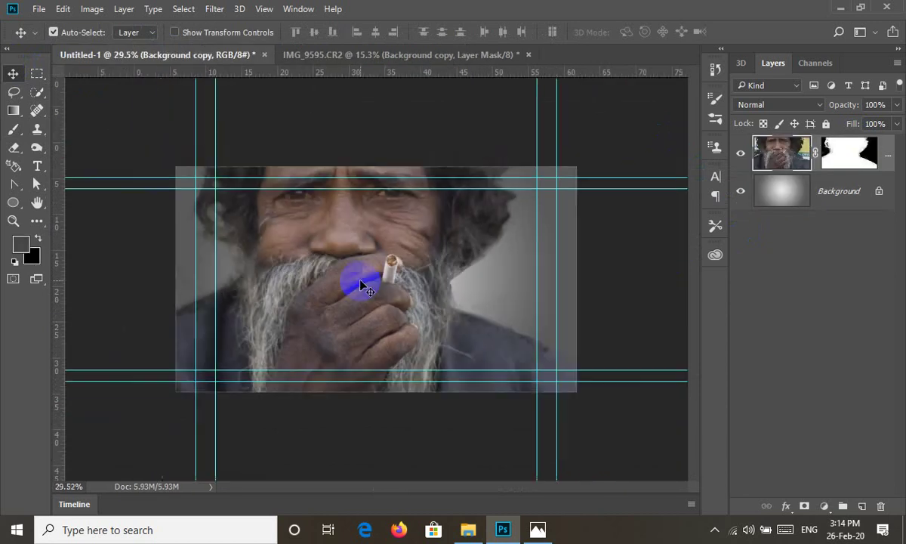
scroll(361, 285, down, 1)
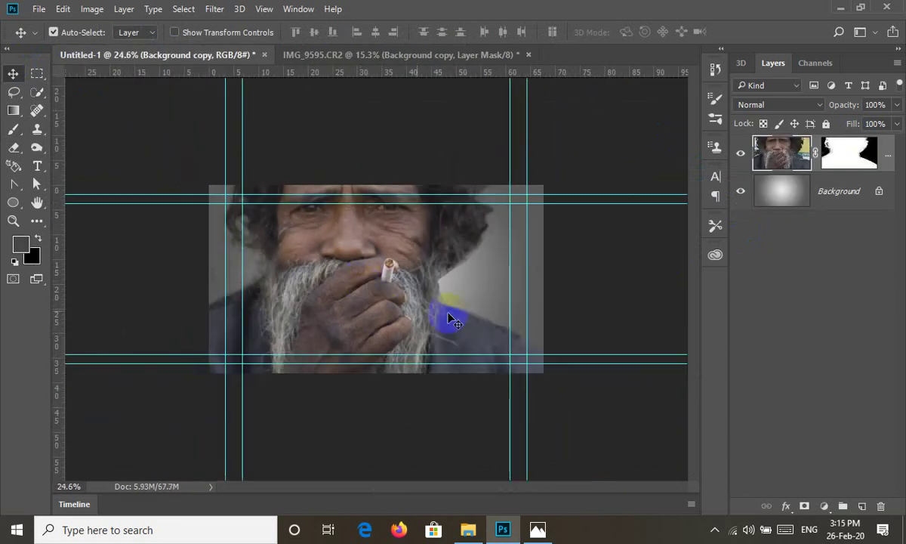
scroll(453, 313, down, 3)
scroll(423, 303, down, 1)
scroll(408, 297, down, 2)
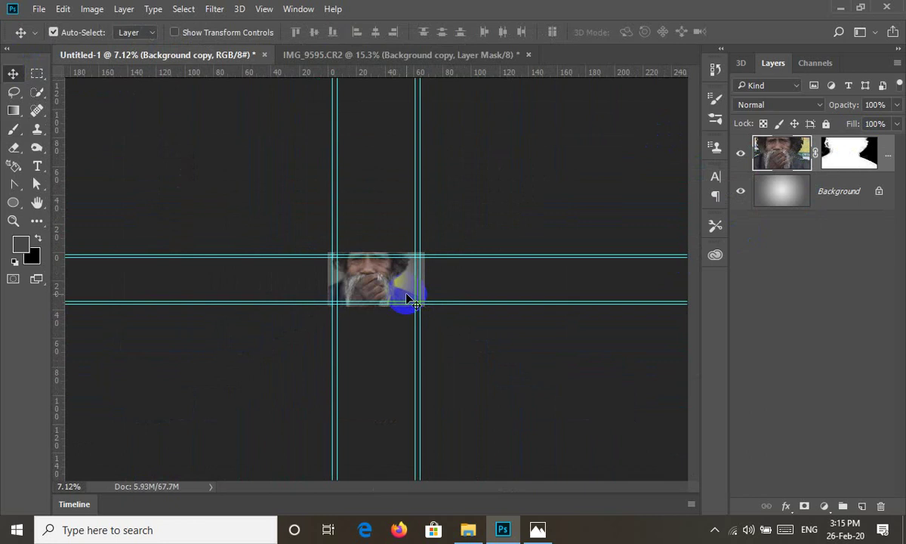
Step: Free-transform the man down to about 25.6% and centre him on the gradient
key(ctrl)
key(ctrl+t)
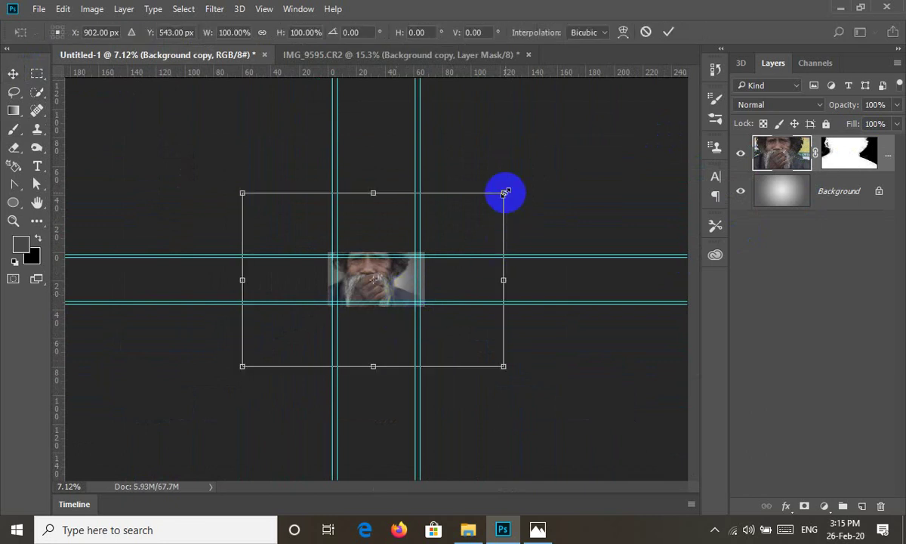
drag(502, 199, 425, 303)
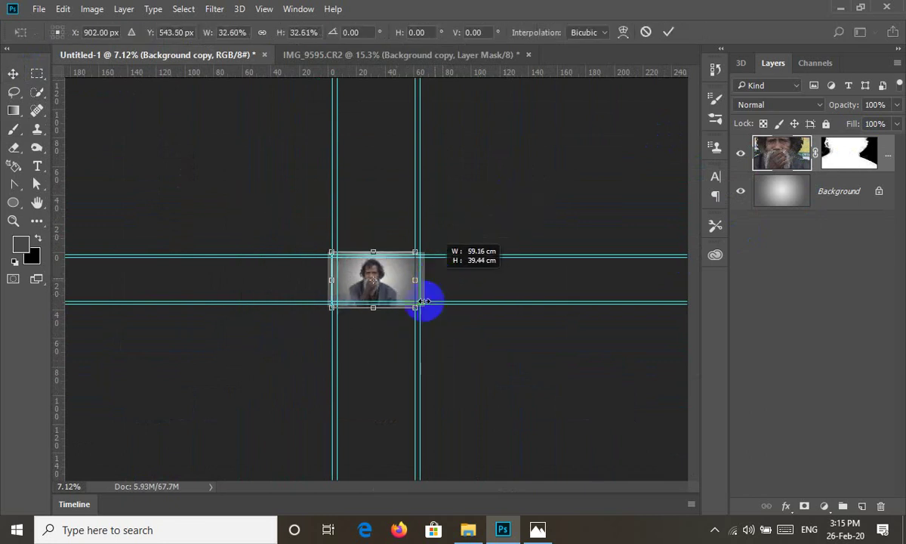
scroll(413, 293, up, 1)
scroll(423, 282, up, 3)
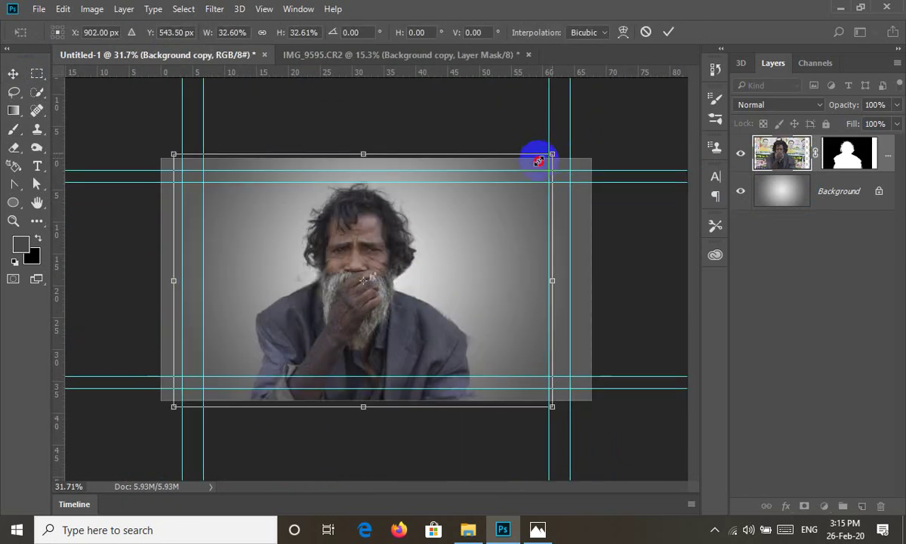
drag(539, 161, 516, 201)
mouse_move(432, 293)
mouse_down()
mouse_move(461, 301)
mouse_move(447, 299)
mouse_up()
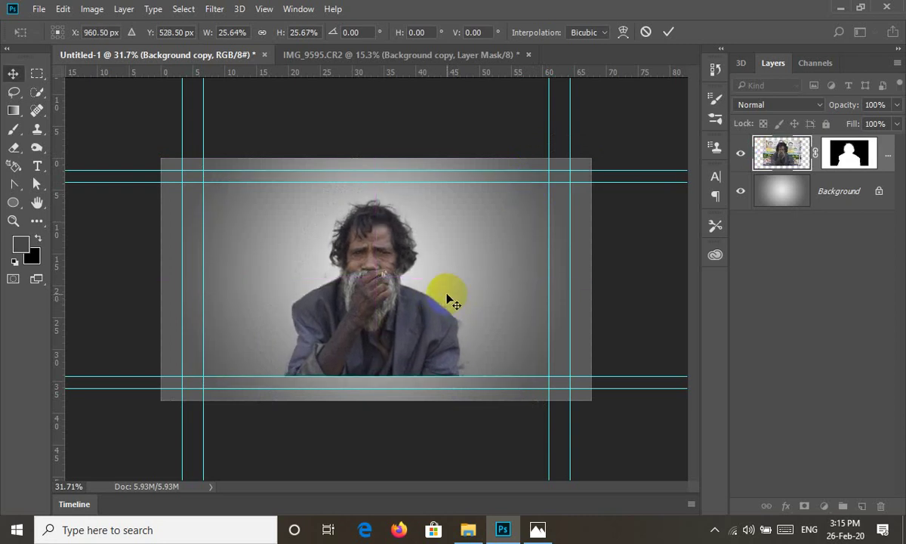
key(Return)
scroll(412, 271, up, 3)
scroll(491, 151, up, 3)
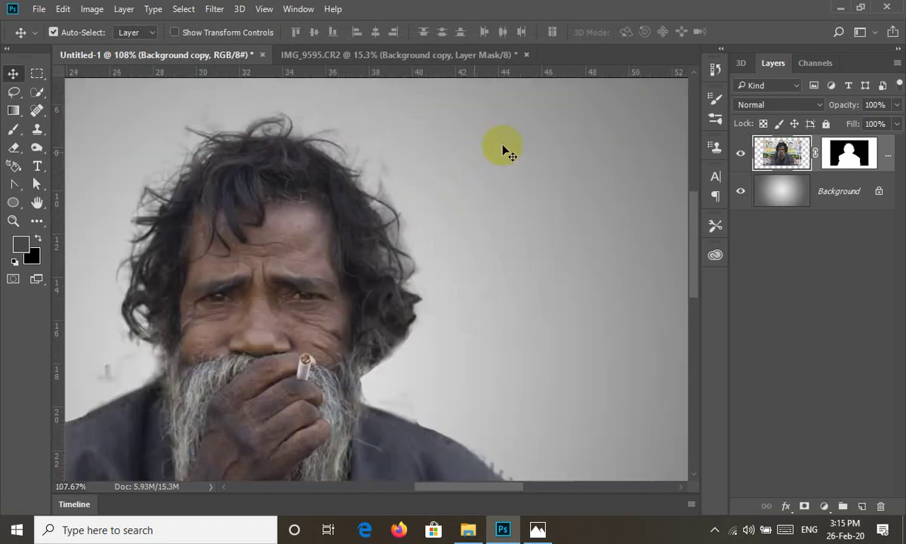
Step: Target the man's layer mask with a smaller brush and inspect the hair, face and beard
click(849, 153)
scroll(411, 215, up, 3)
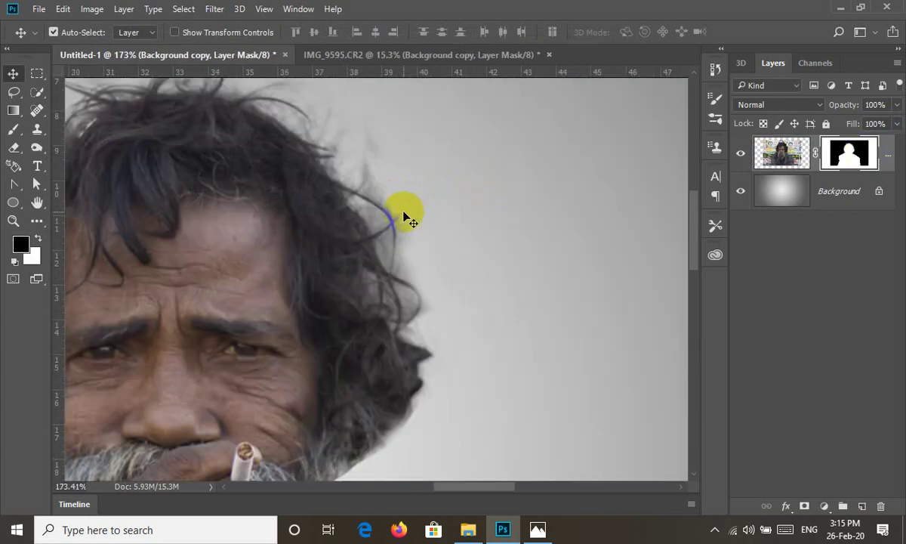
key(b)
key(bracketleft)
key(bracketleft)
key(bracketleft)
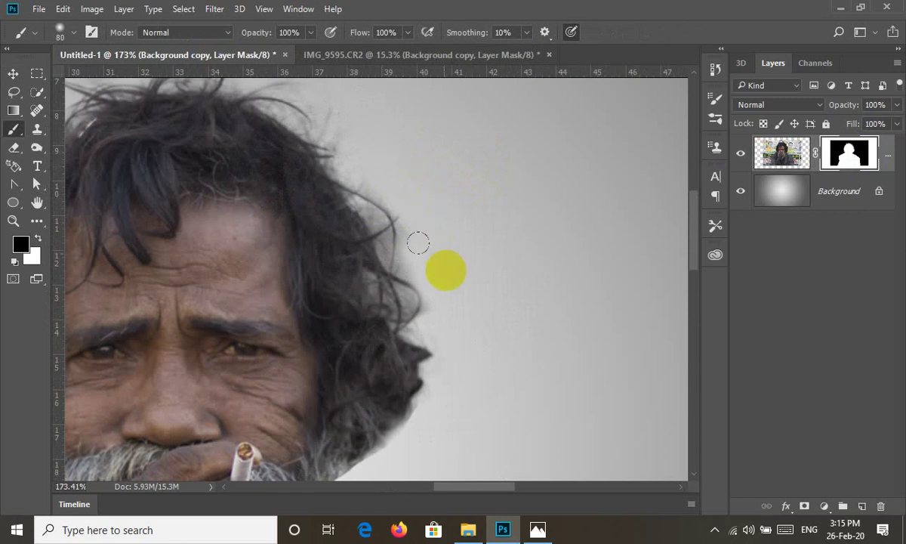
drag(445, 136, 505, 275)
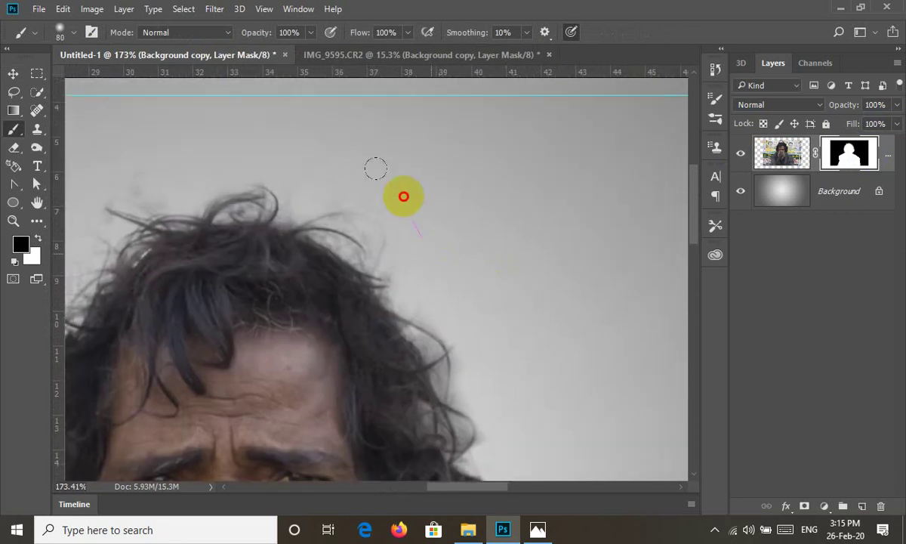
drag(322, 185, 545, 192)
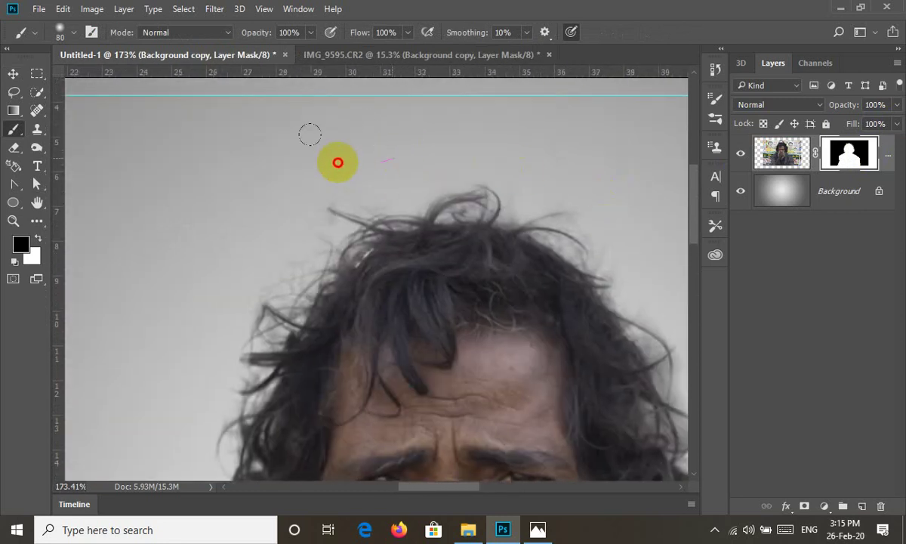
drag(328, 261, 396, 174)
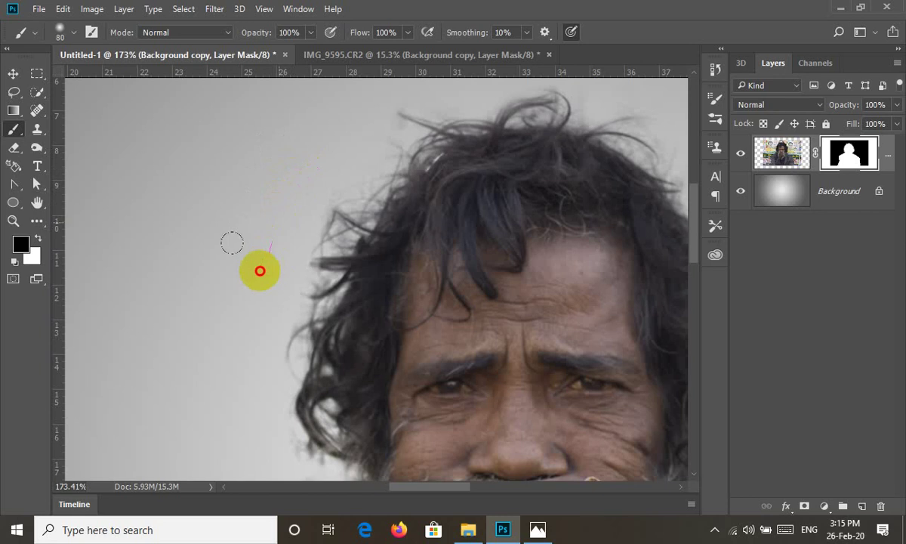
drag(466, 293, 424, 203)
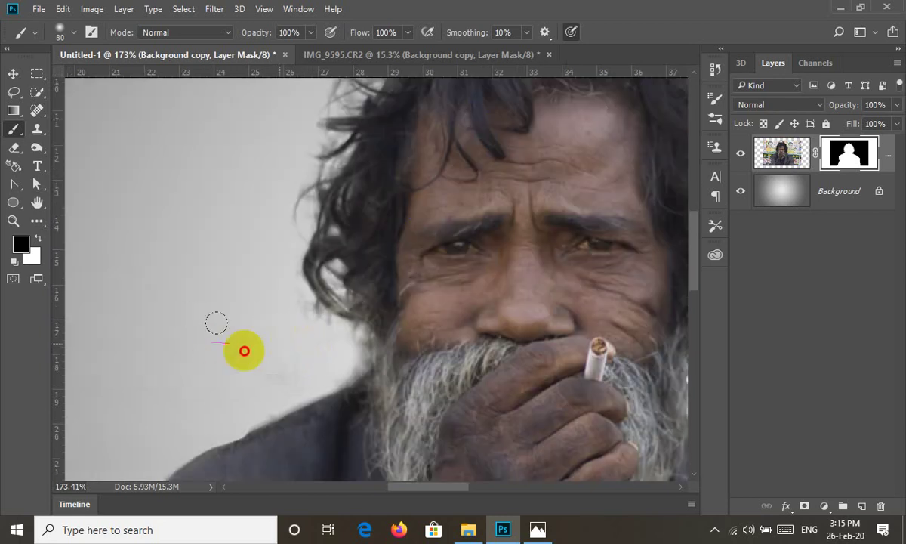
scroll(192, 269, down, 4)
scroll(257, 318, down, 1)
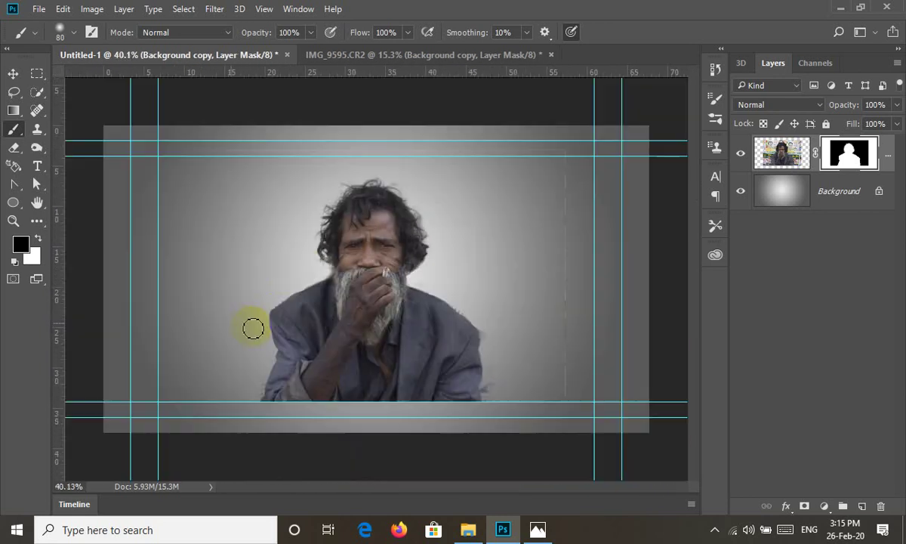
scroll(277, 269, up, 2)
scroll(227, 262, up, 3)
Step: Reset colours to black and white and paint away the fringe beside the shoulder
click(12, 260)
scroll(128, 254, down, 2)
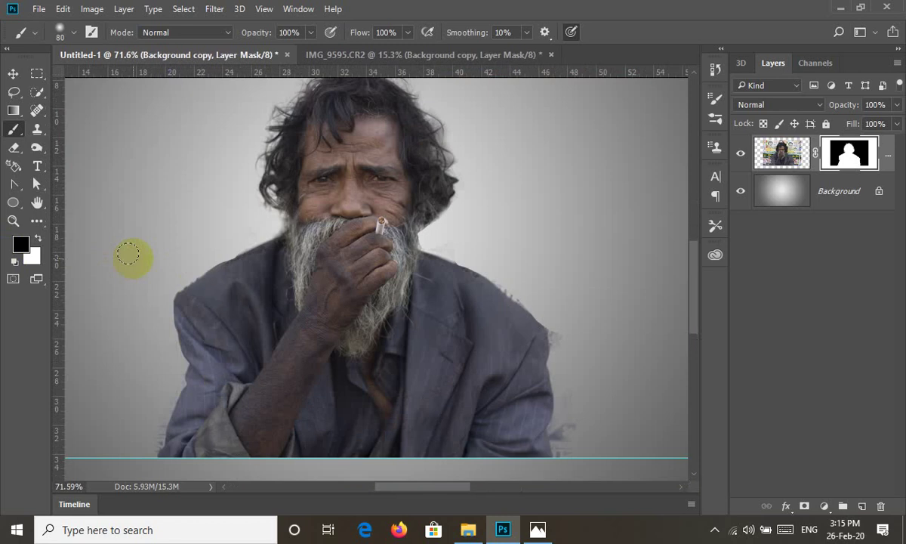
scroll(128, 254, down, 3)
scroll(500, 304, up, 1)
scroll(601, 238, up, 2)
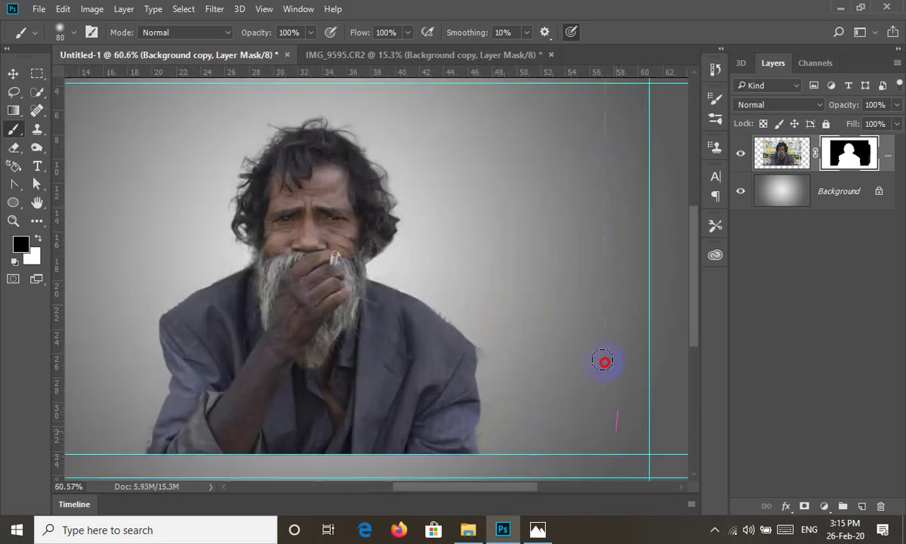
drag(481, 328, 498, 364)
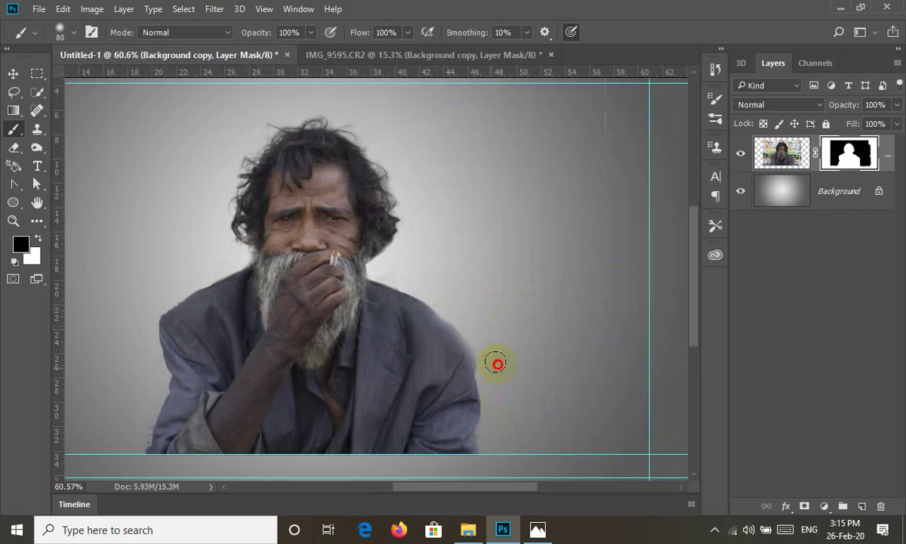
drag(627, 181, 547, 310)
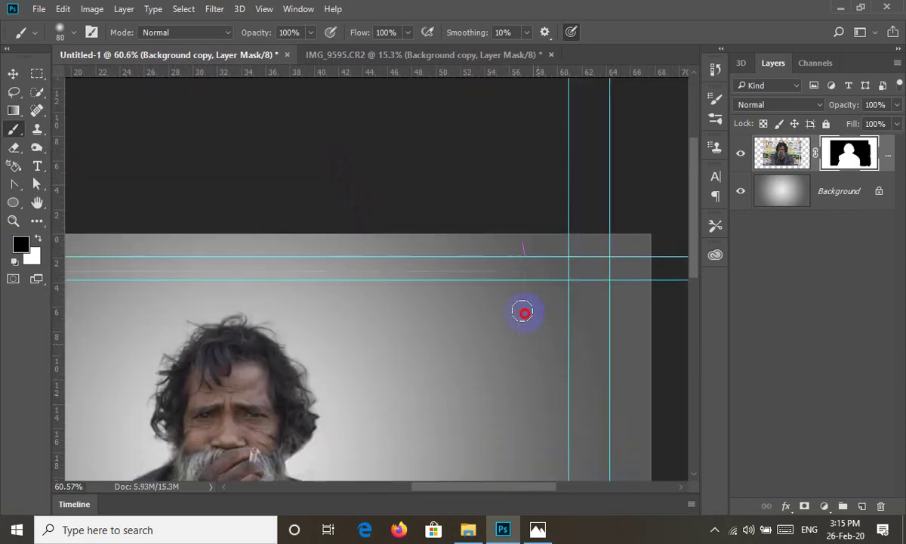
drag(389, 296, 522, 259)
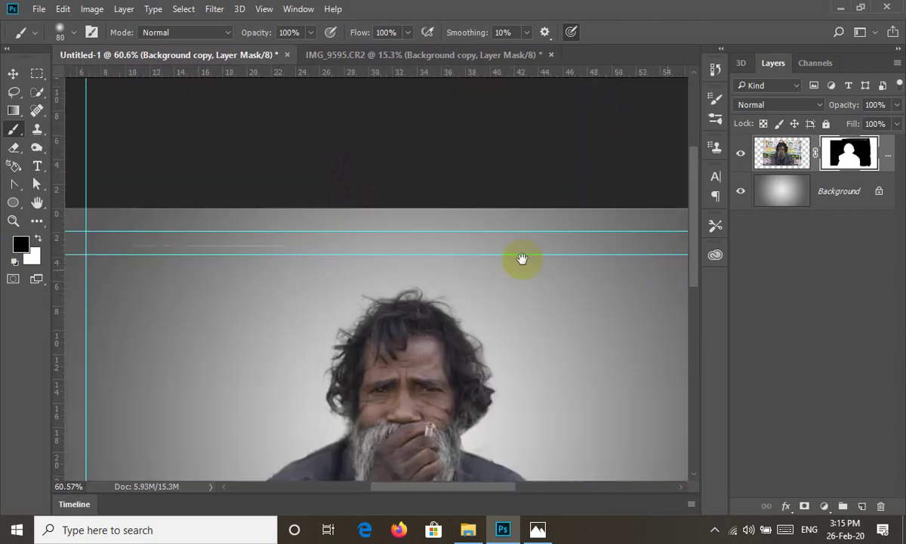
drag(404, 310, 534, 190)
scroll(534, 190, down, 3)
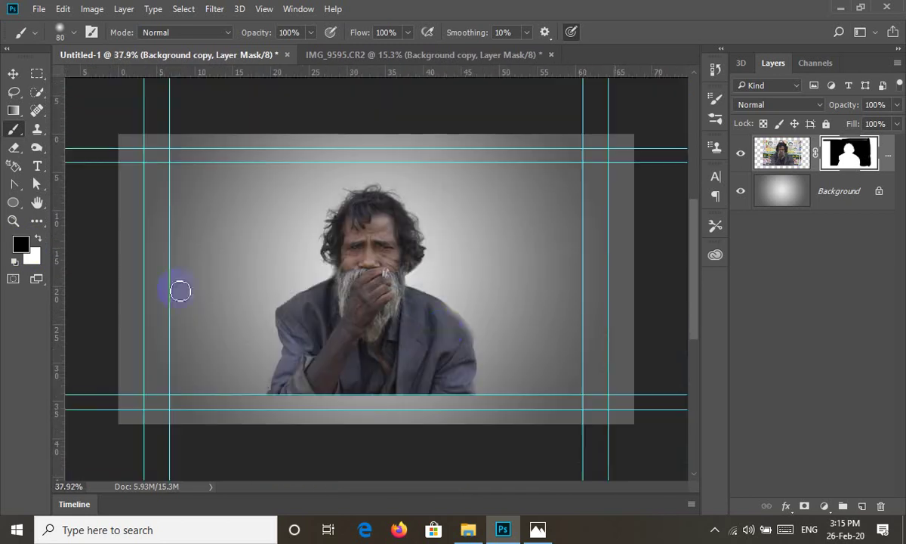
Step: Nudge the man slightly left and select his layer image instead of the mask
key(v)
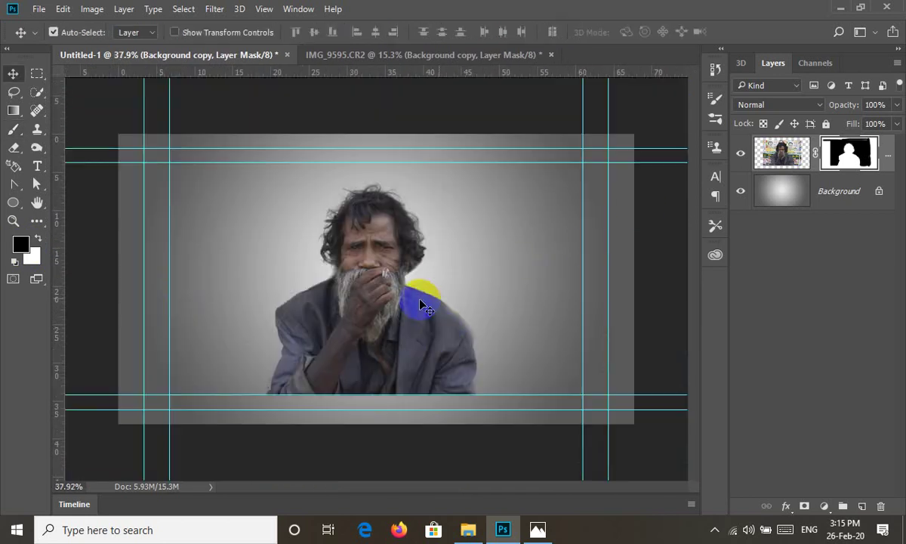
drag(372, 282, 364, 279)
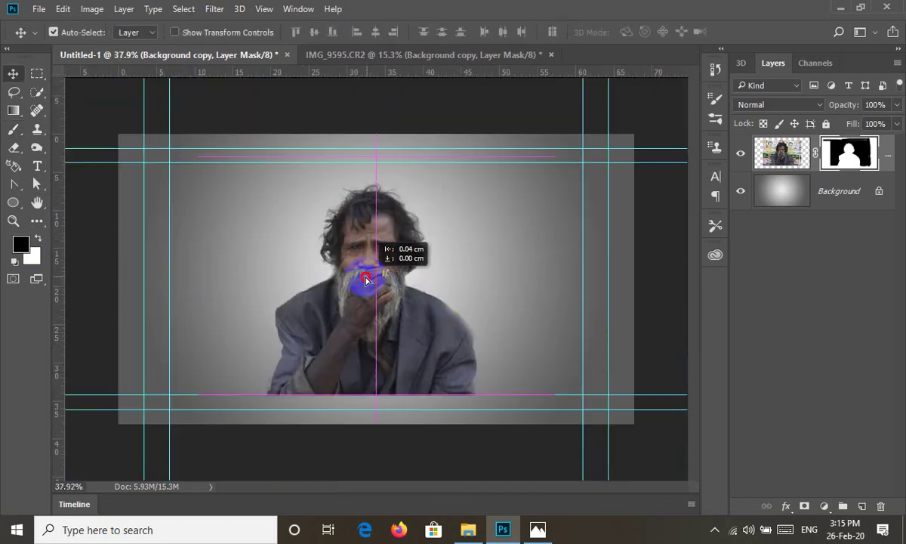
click(802, 155)
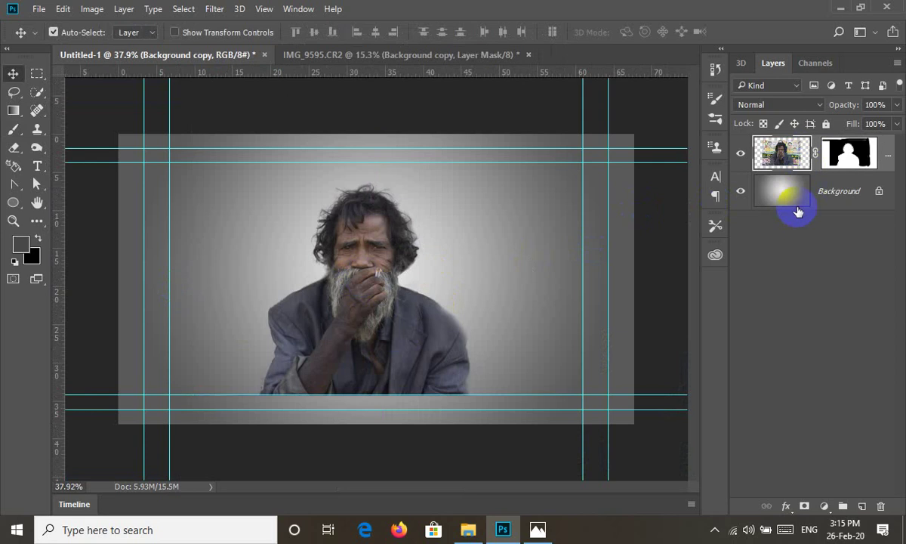
Step: Unlock the gradient Background, duplicate it, and move the copy to the top of the stack
click(881, 192)
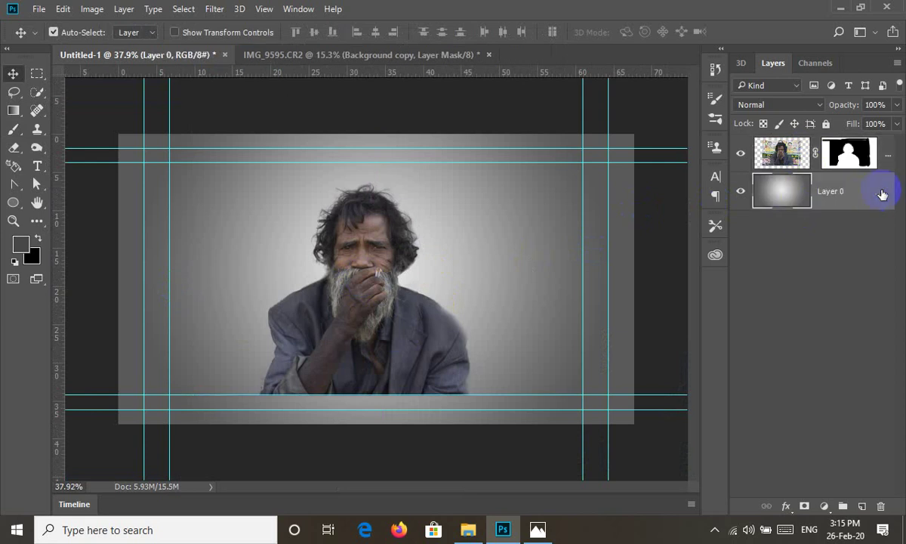
right_click(830, 194)
click(595, 145)
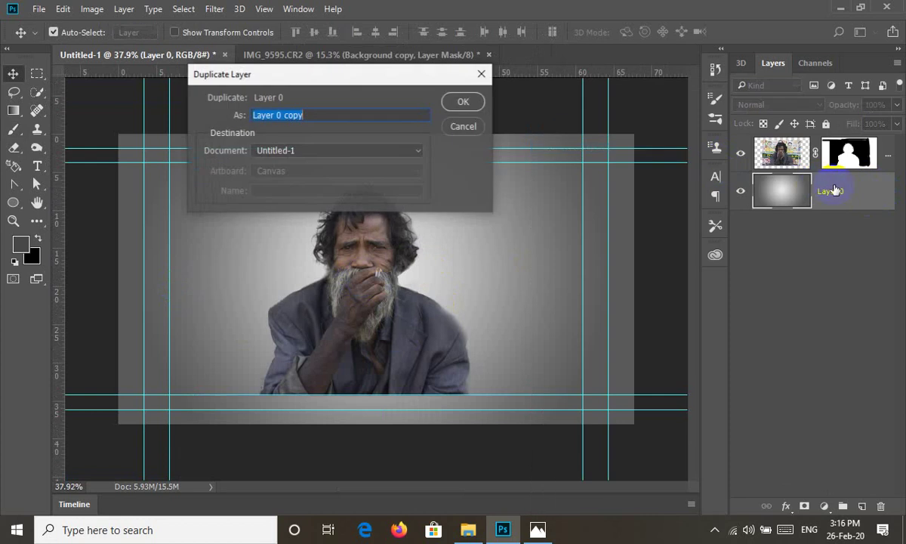
click(461, 101)
drag(831, 192, 844, 153)
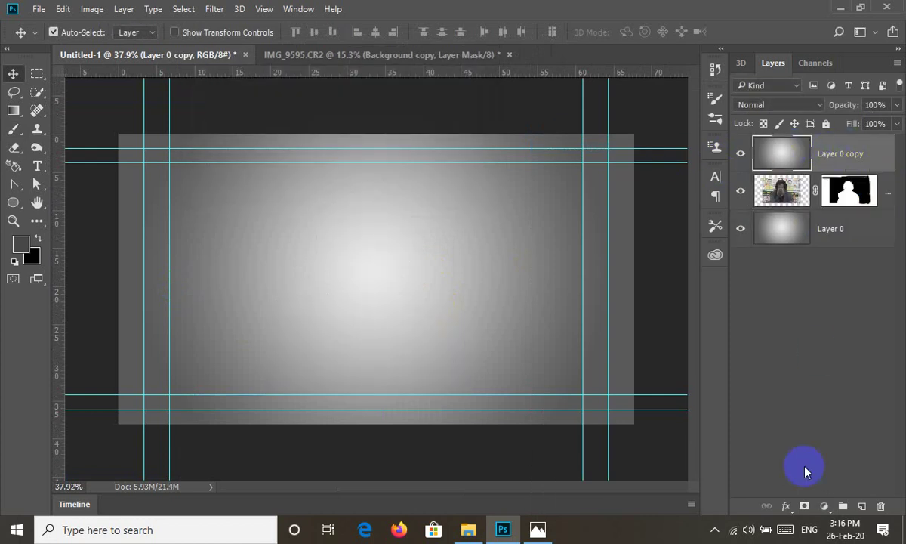
Step: Give the gradient copy a layer mask at 75% opacity and open the DR7 Mask with Brush folder
click(802, 507)
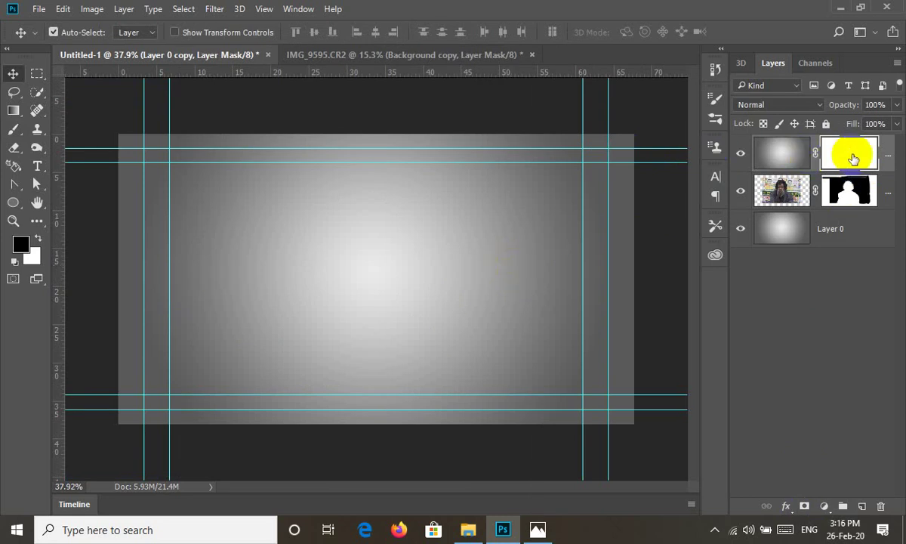
drag(826, 108, 826, 110)
text(75)
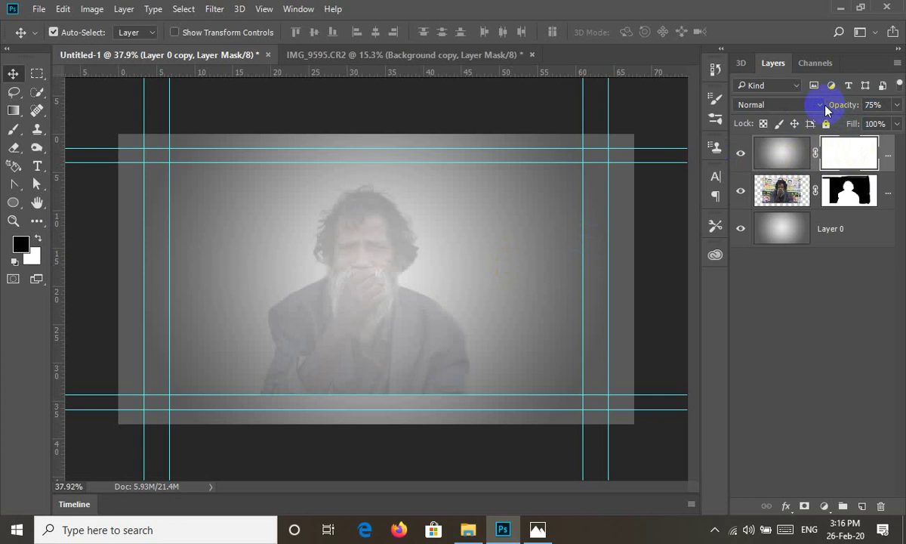
click(476, 536)
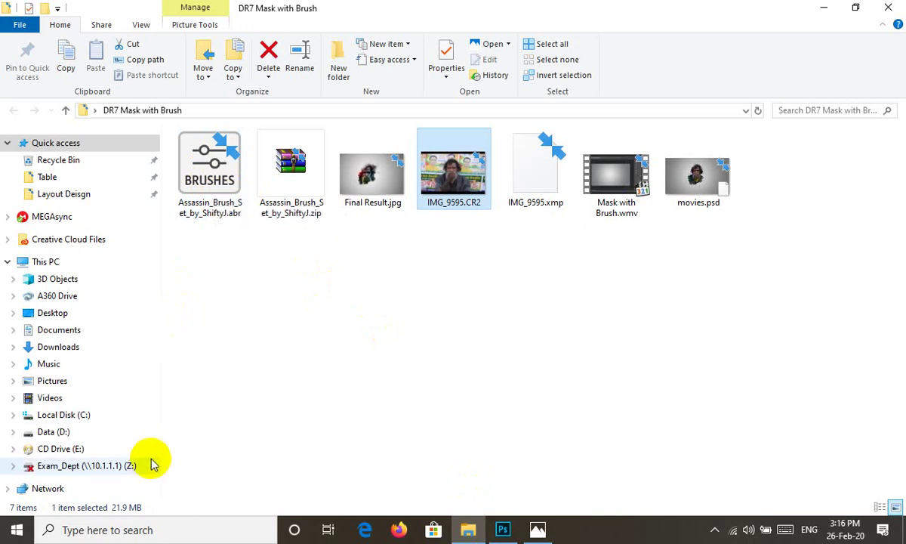
Step: Browse to C:\Program Files\Adobe\Adobe Photoshop CC 2018 in File Explorer
click(46, 262)
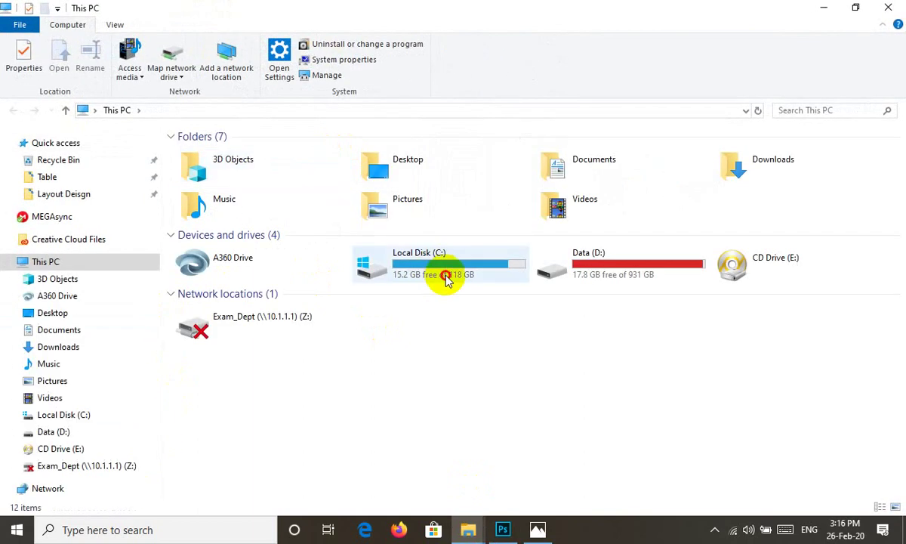
double_click(446, 277)
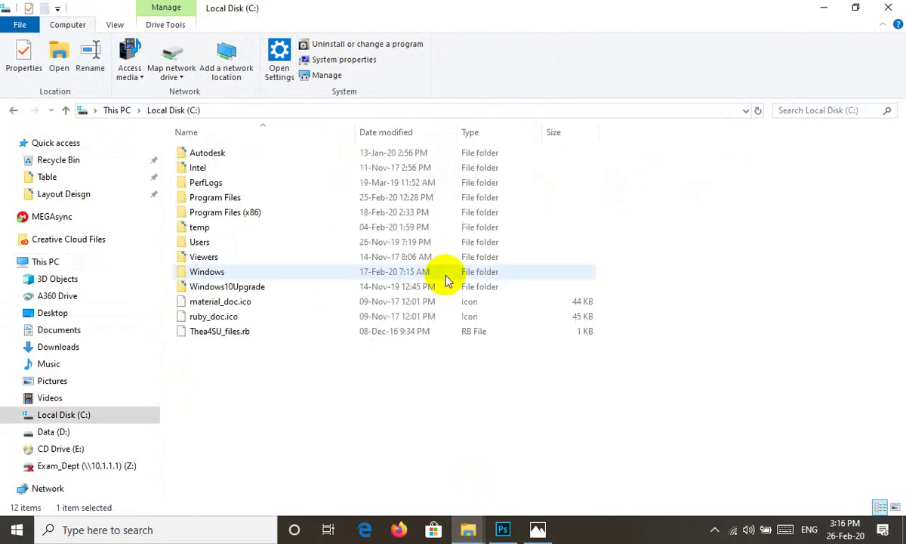
click(233, 200)
double_click(233, 201)
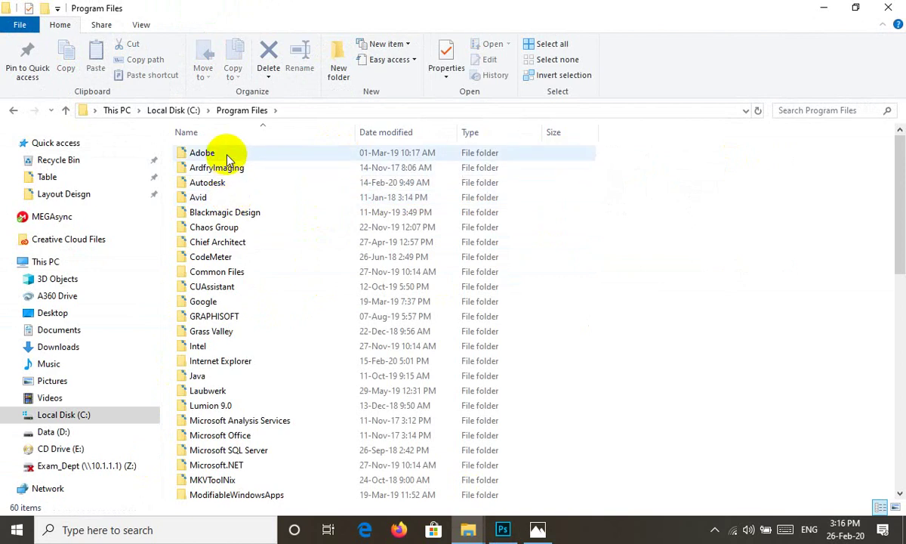
click(229, 155)
double_click(229, 155)
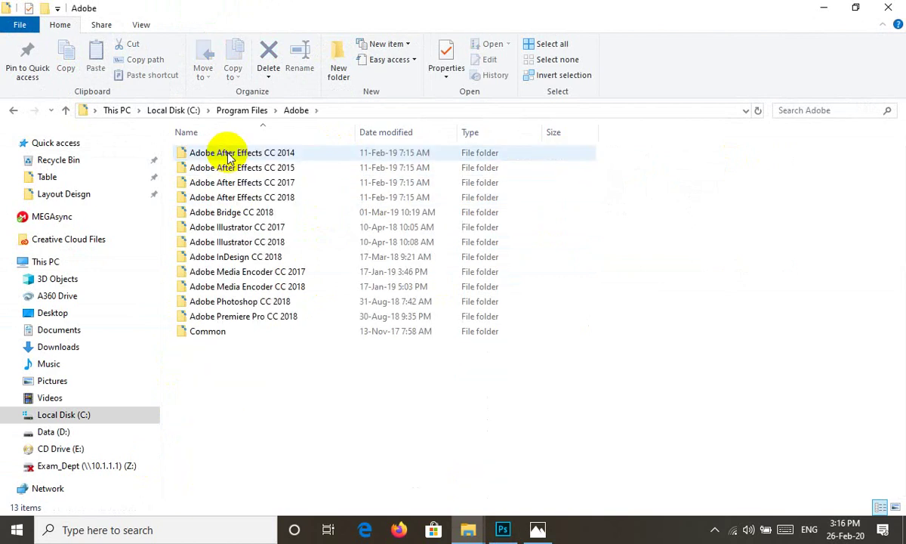
click(260, 302)
double_click(261, 302)
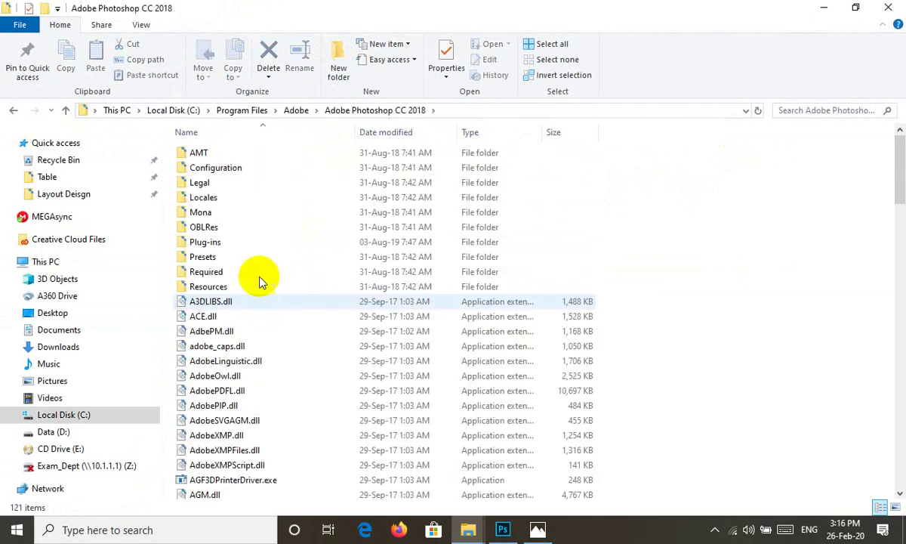
Step: Open Presets\Brushes, select Assassin_Brush_Set_by_ShiftyJ.abr, and return to the DR7 folder
double_click(215, 257)
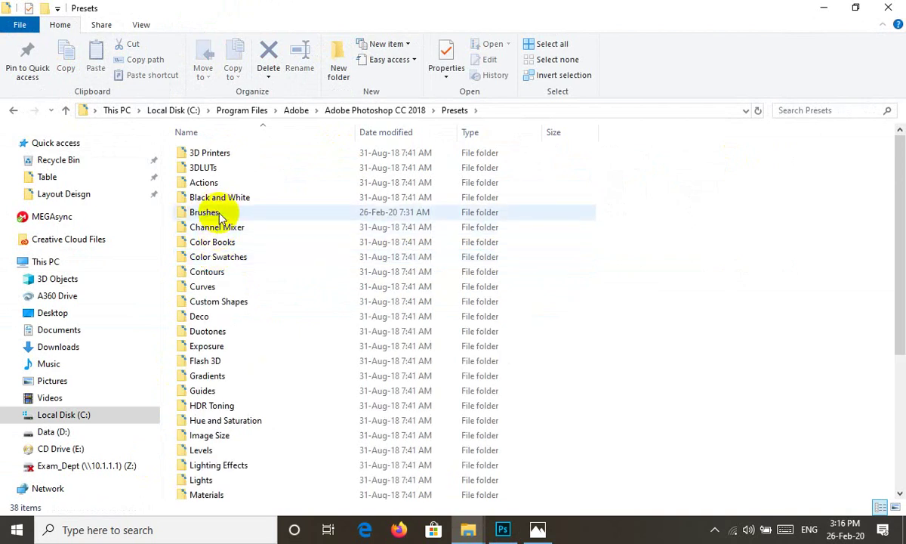
double_click(219, 214)
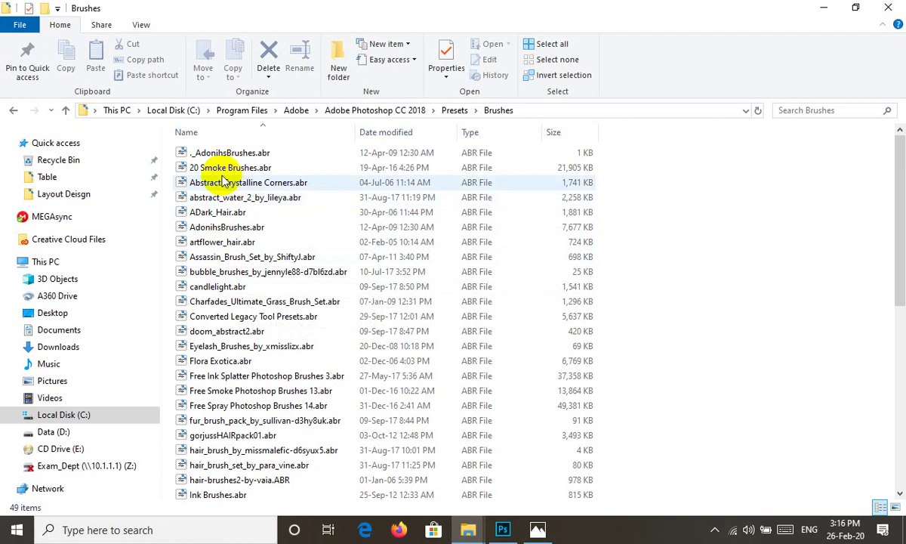
click(219, 269)
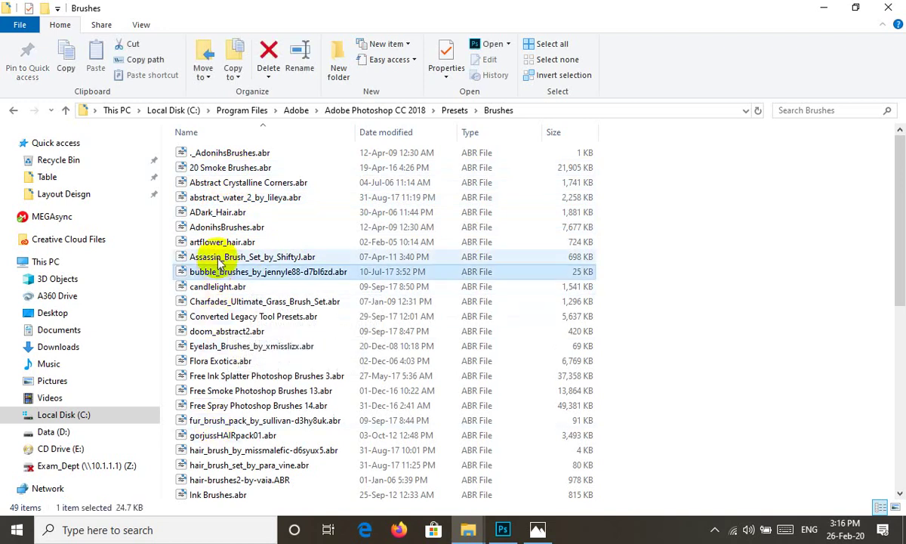
click(242, 259)
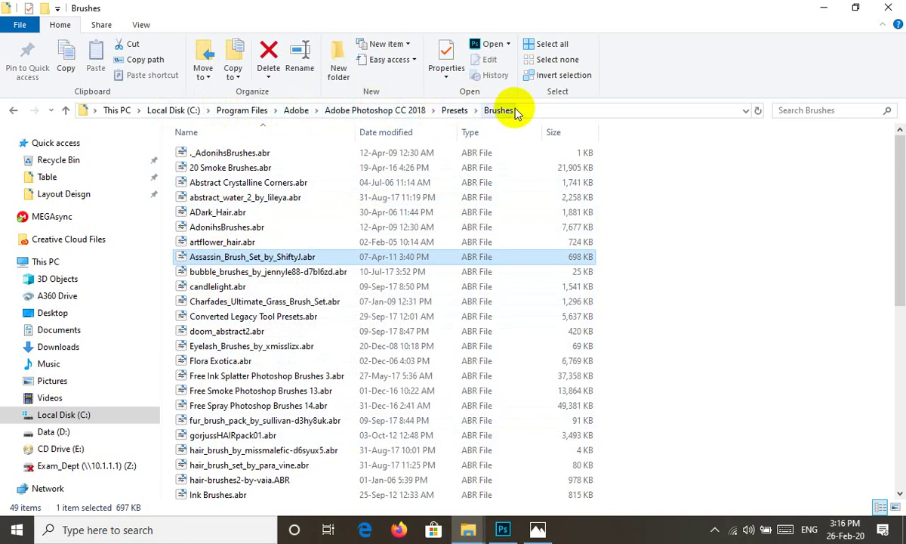
mouse_move(468, 529)
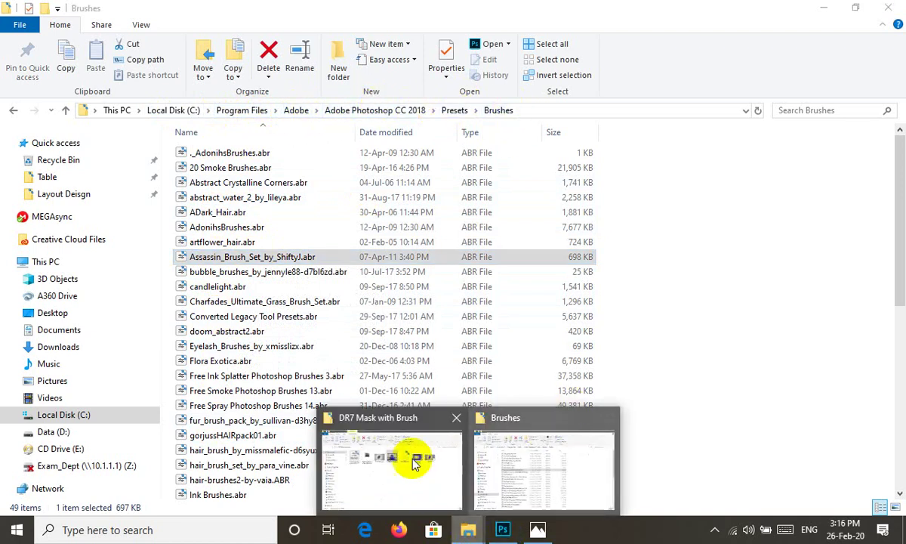
click(405, 455)
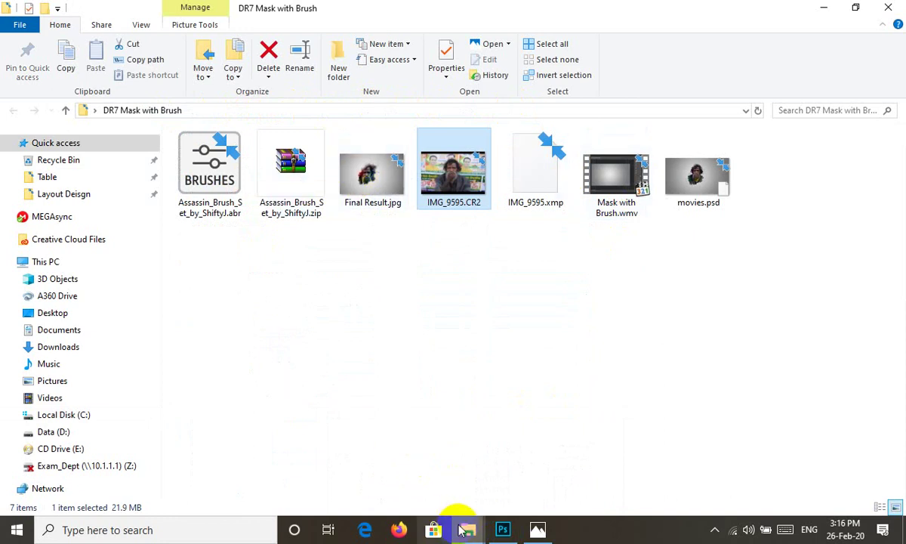
Step: Append the Assassin_Brush_Set_by_ShiftyJ brushes to the Brush tool presets in Untitled-1
click(501, 528)
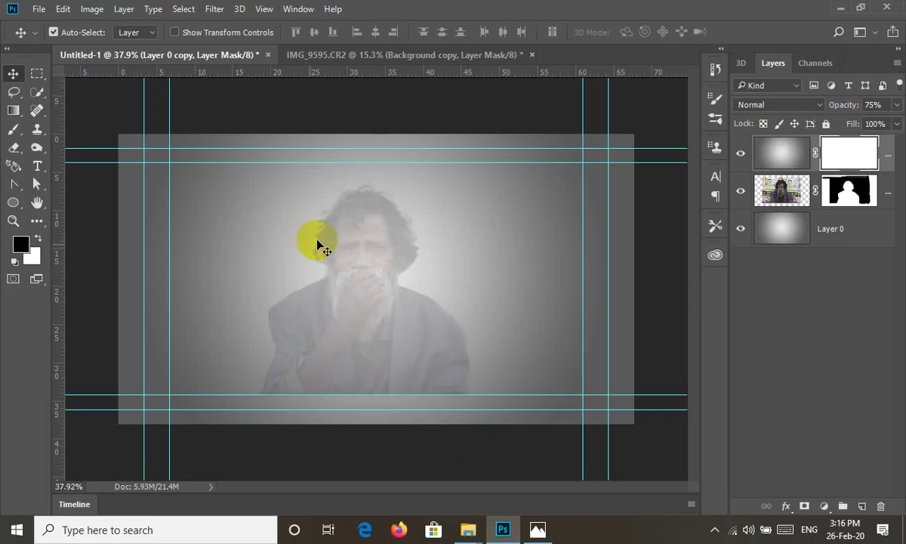
click(14, 131)
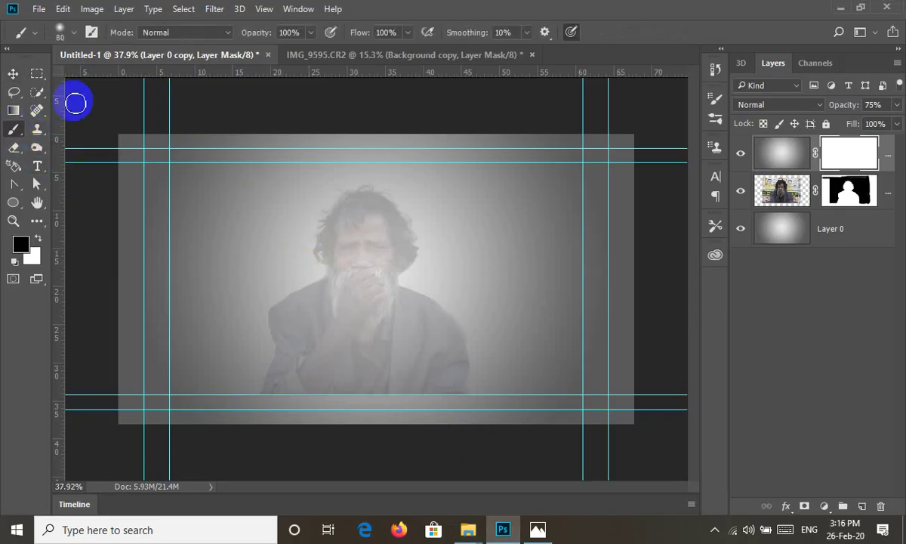
click(75, 33)
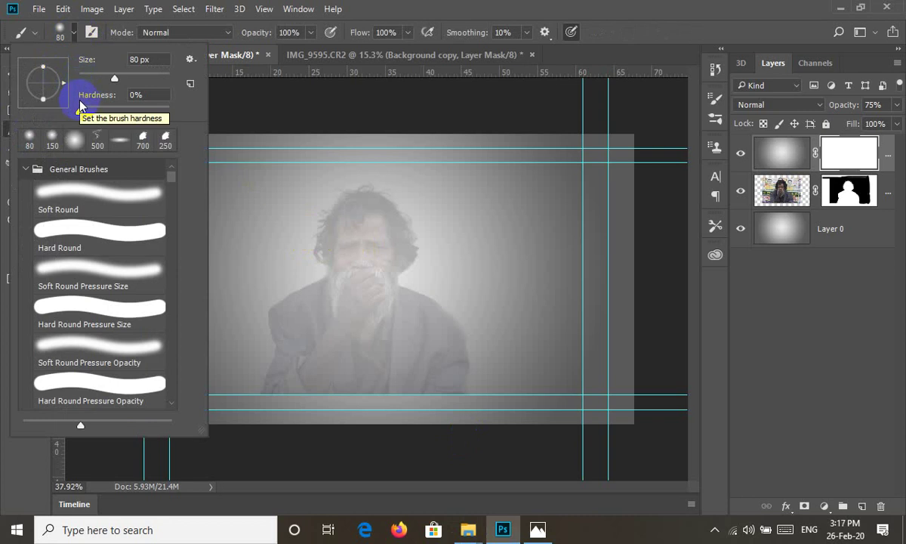
click(190, 59)
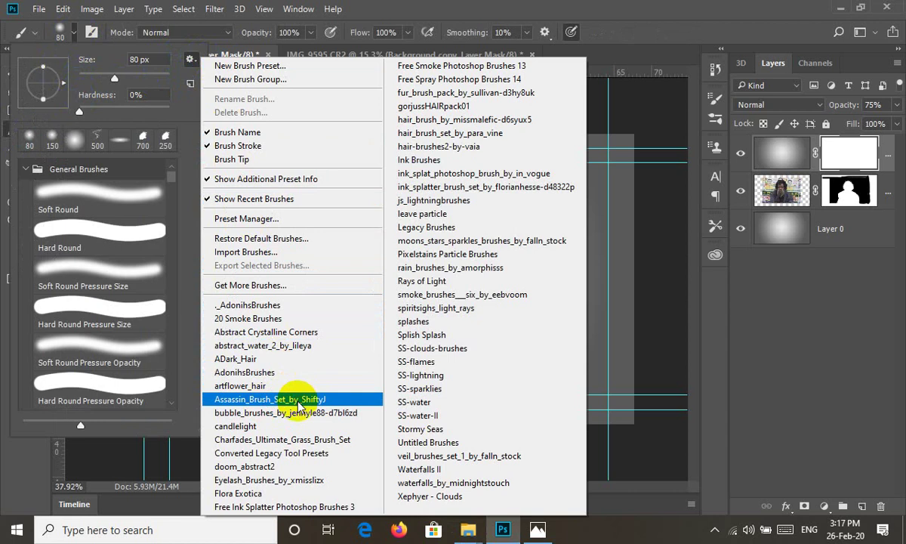
click(299, 401)
click(427, 211)
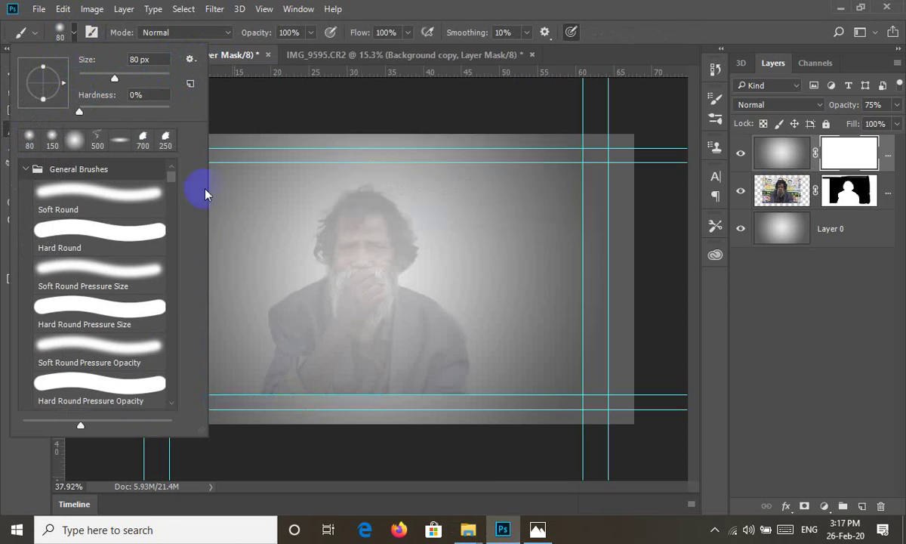
Step: Try the sampled brushes and settle on the 702 px Brush project Q1 2011.psd tip
drag(171, 177, 175, 424)
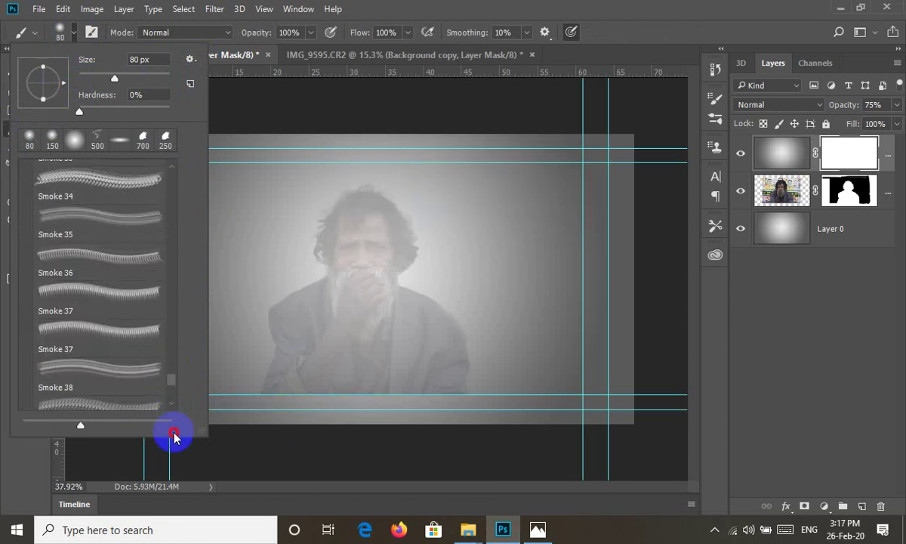
scroll(126, 353, down, 1)
scroll(147, 377, down, 2)
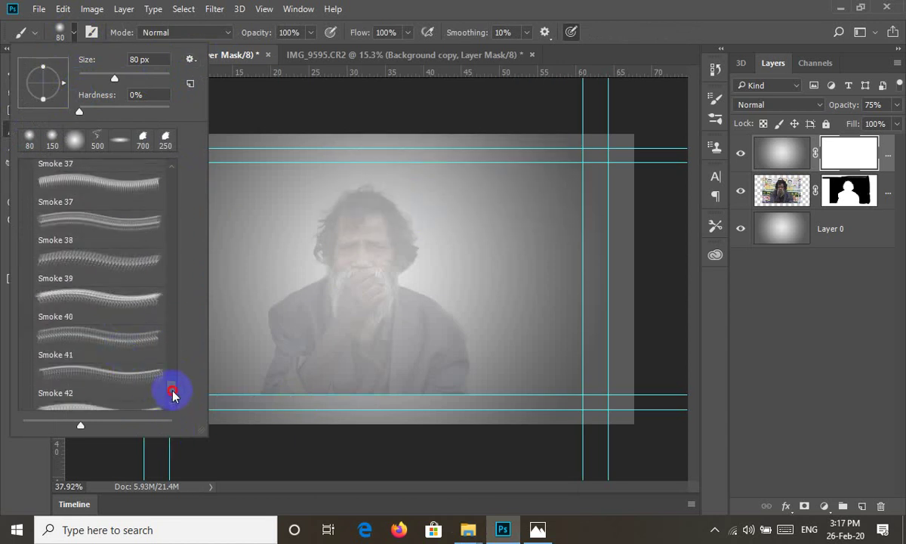
scroll(134, 278, up, 2)
scroll(130, 267, up, 5)
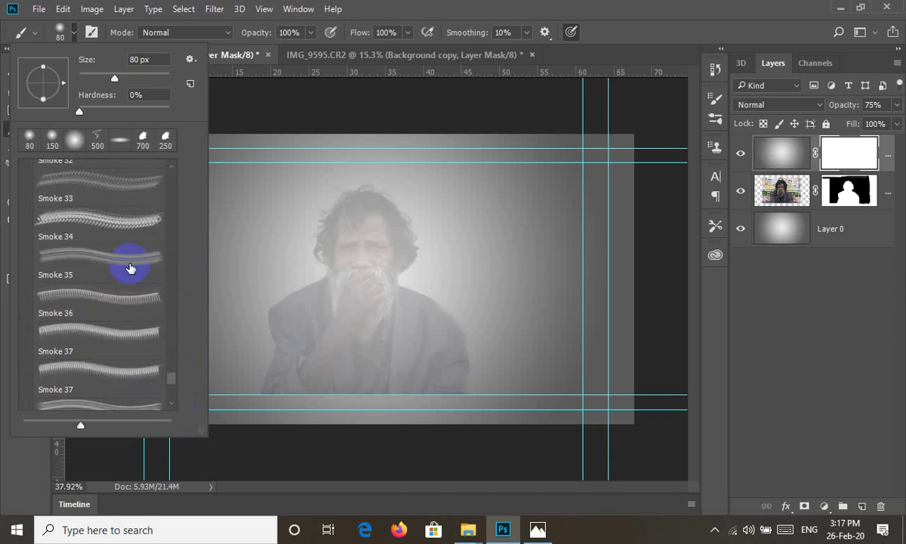
scroll(130, 268, up, 2)
scroll(130, 267, up, 1)
scroll(130, 267, up, 2)
scroll(130, 267, up, 3)
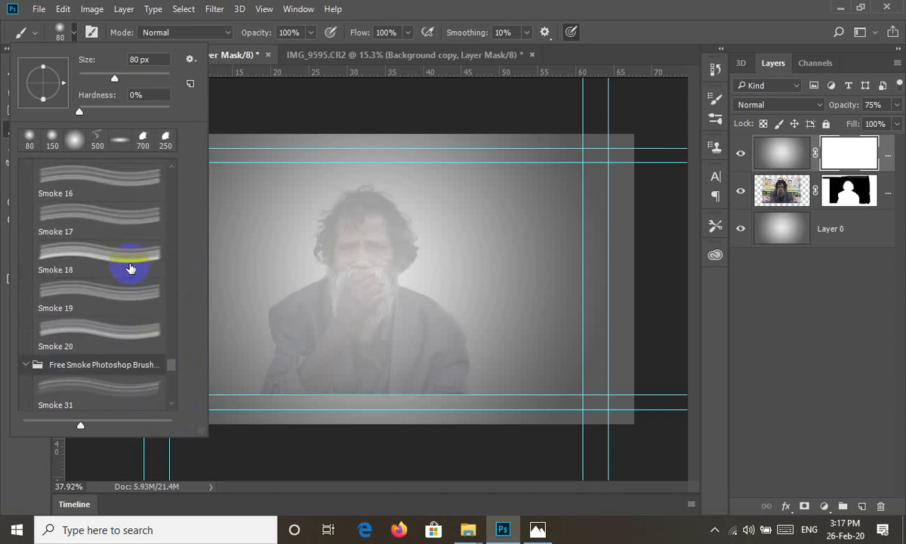
scroll(130, 268, up, 3)
scroll(130, 267, up, 3)
scroll(130, 267, up, 3)
scroll(132, 267, up, 3)
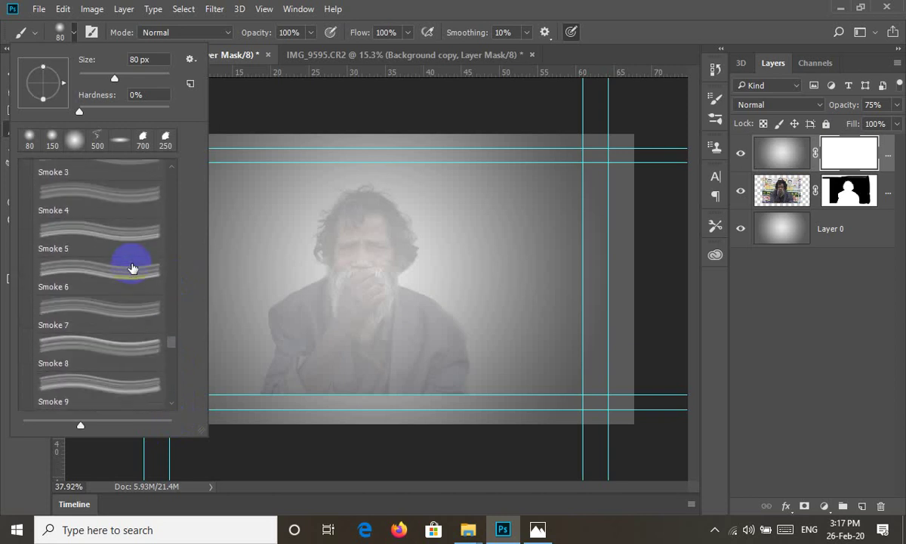
scroll(132, 268, up, 3)
scroll(132, 267, up, 3)
scroll(132, 268, up, 3)
scroll(132, 268, up, 3)
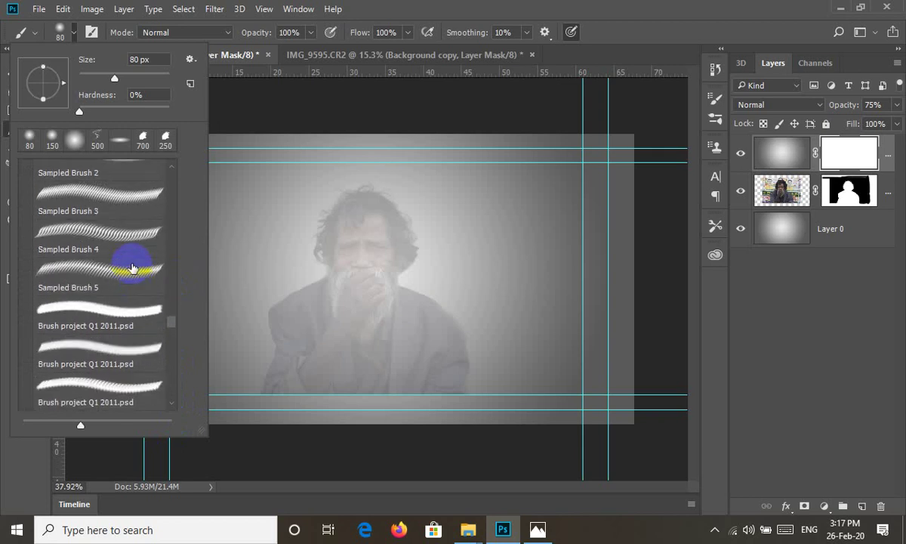
scroll(132, 267, up, 3)
scroll(132, 263, up, 1)
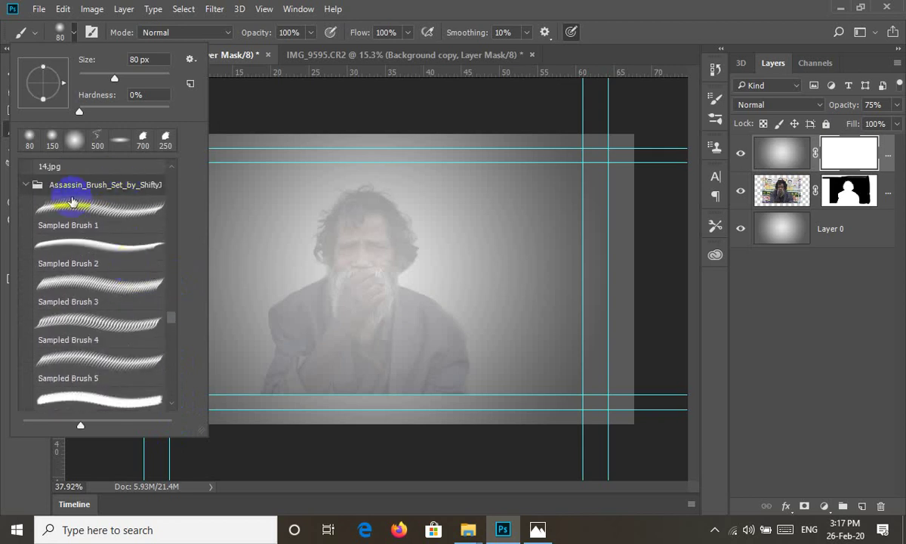
click(104, 214)
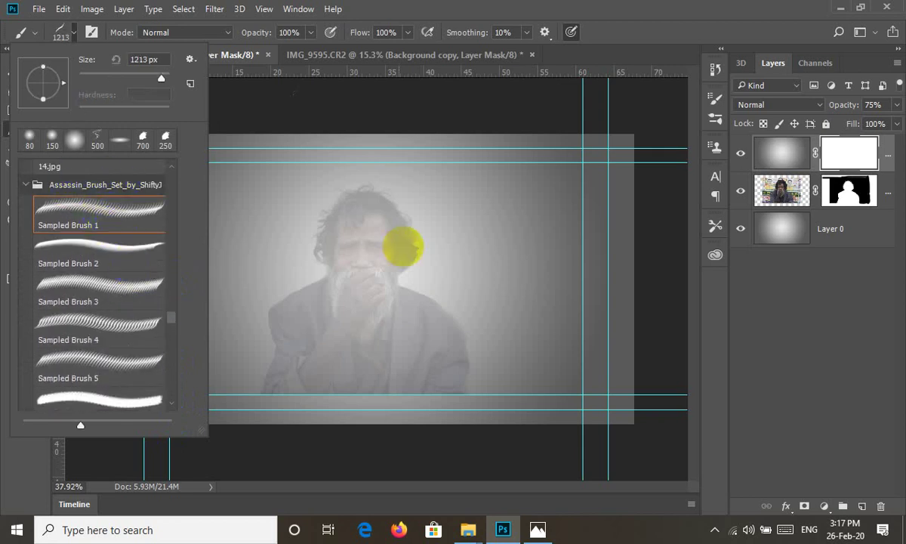
click(123, 248)
click(148, 287)
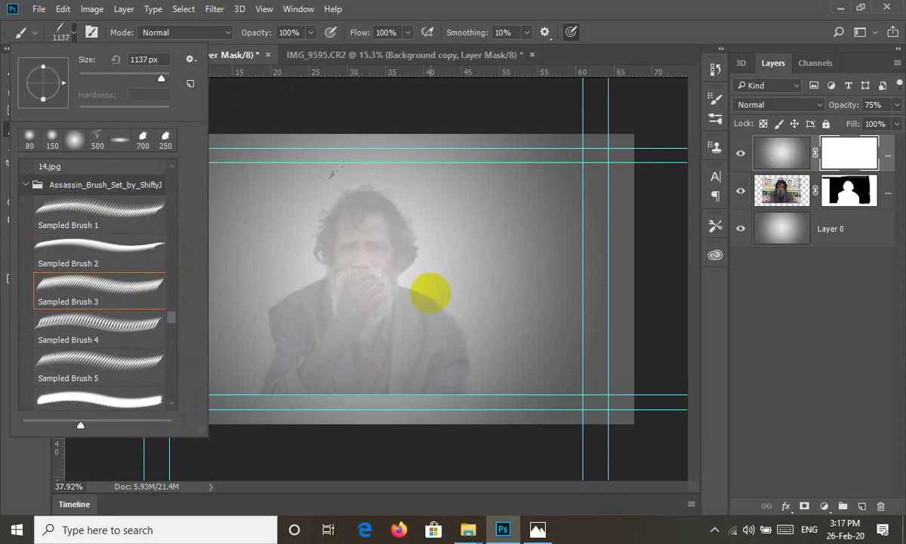
scroll(115, 330, down, 1)
click(116, 289)
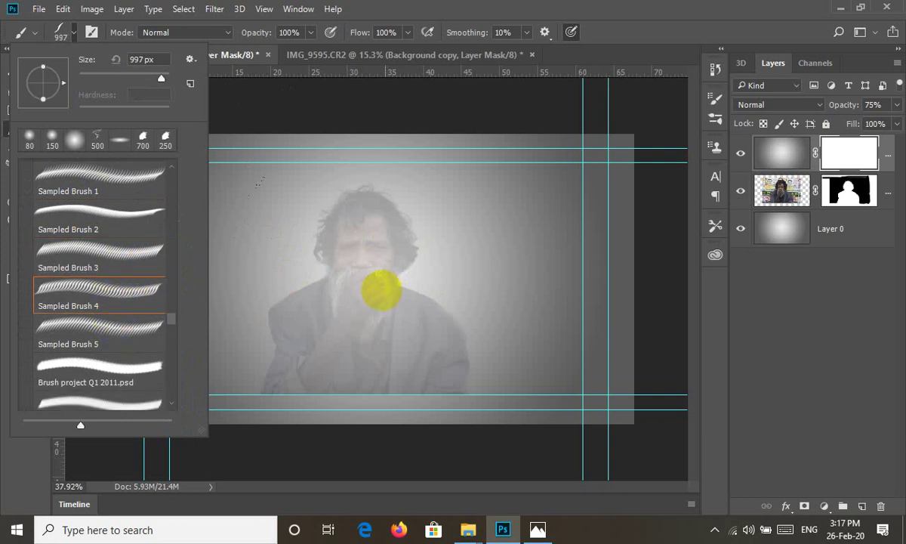
click(109, 325)
click(139, 362)
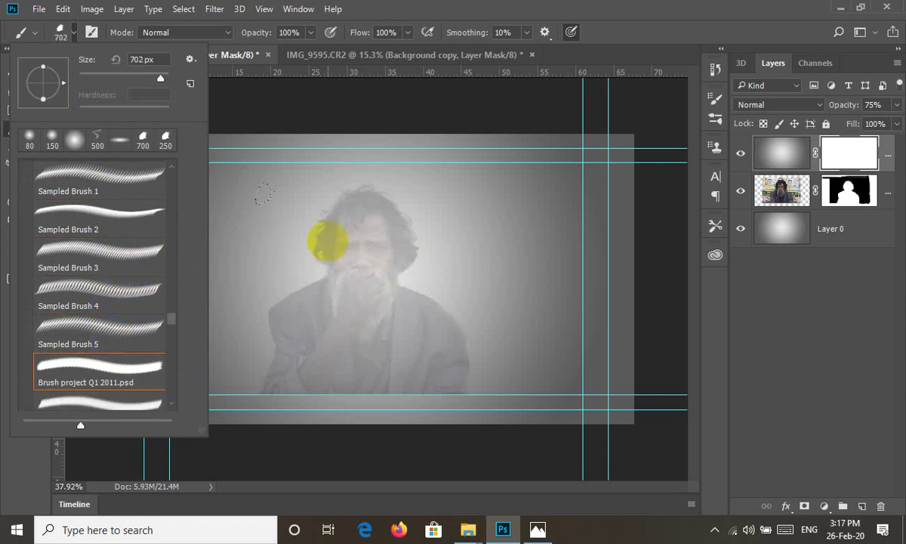
click(611, 17)
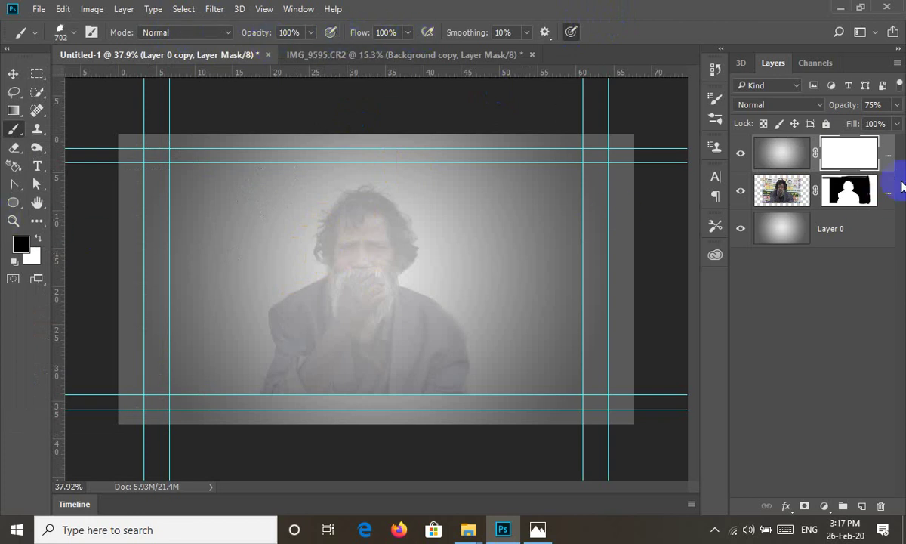
Step: Paint black on the top gradient mask to reveal the face, raising its opacity to 100%
click(851, 152)
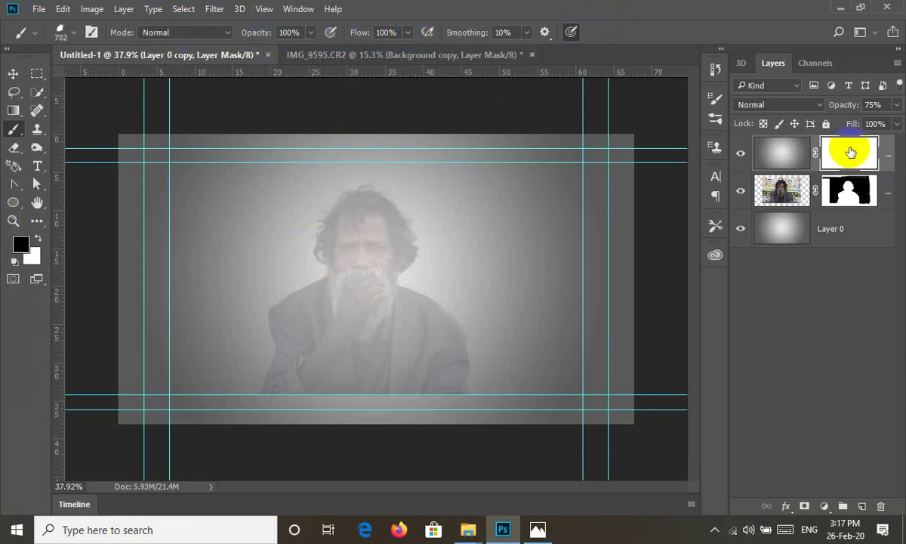
scroll(357, 242, up, 1)
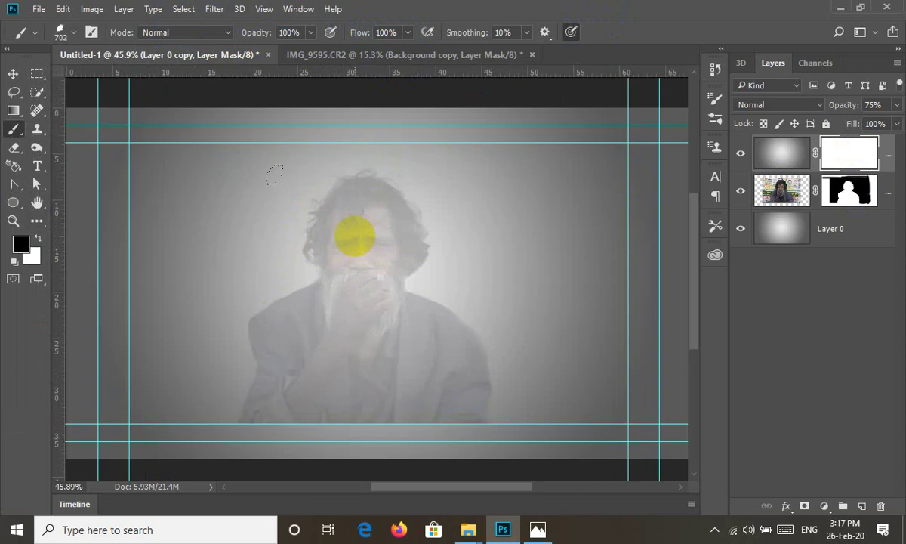
drag(355, 236, 659, 153)
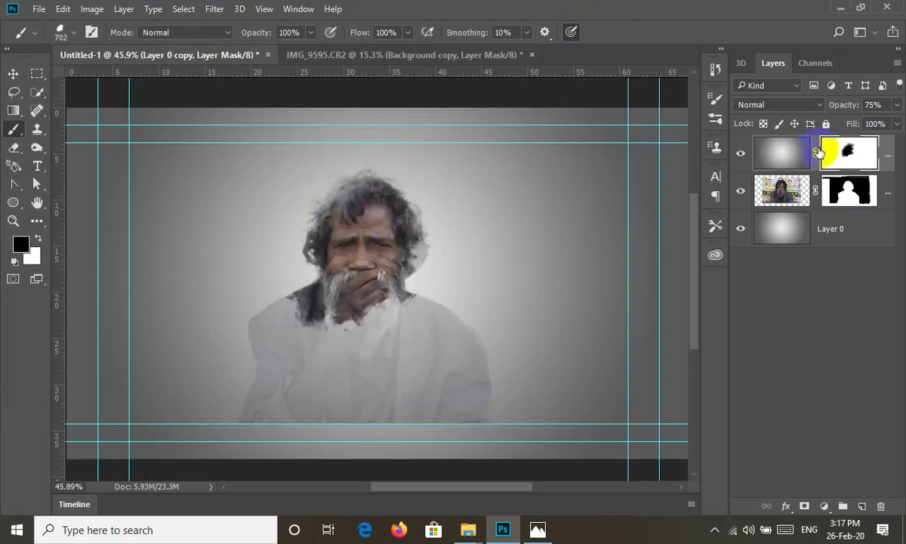
drag(851, 106, 870, 106)
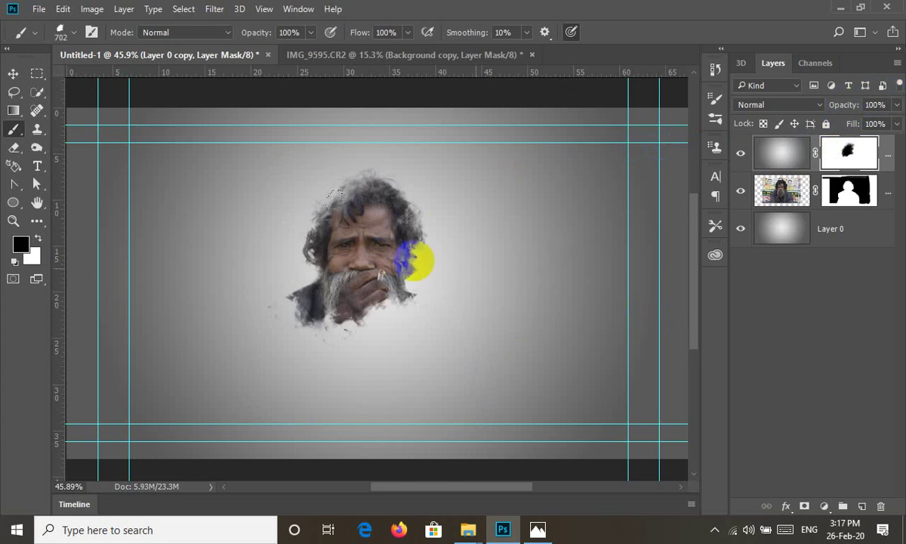
drag(373, 247, 370, 259)
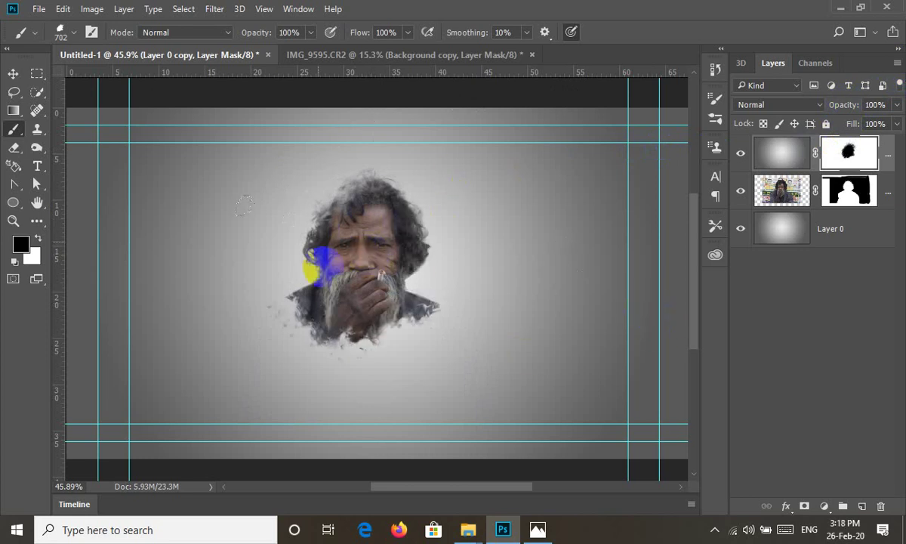
drag(310, 264, 272, 332)
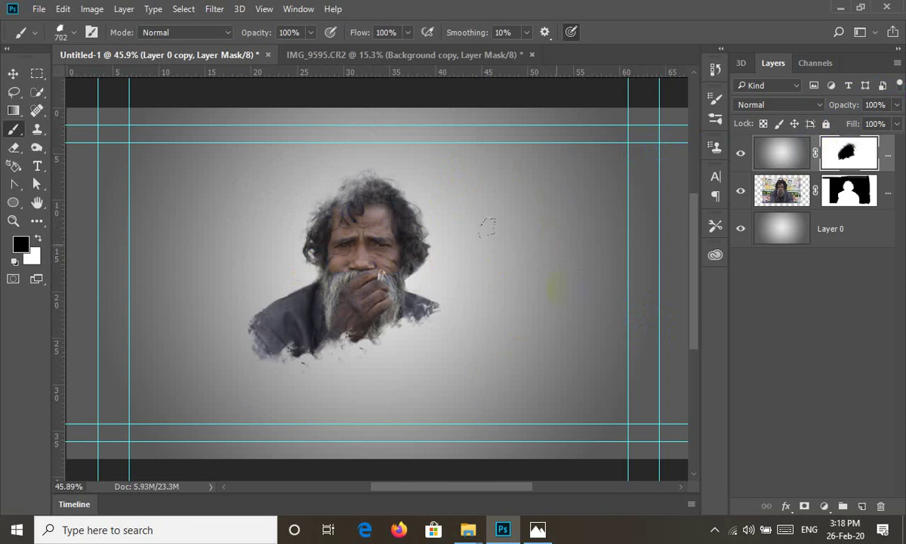
Step: Test white to hide the man, then paint black to reveal his face, hair and shoulders
scroll(581, 283, down, 2)
scroll(581, 283, up, 5)
scroll(461, 283, down, 1)
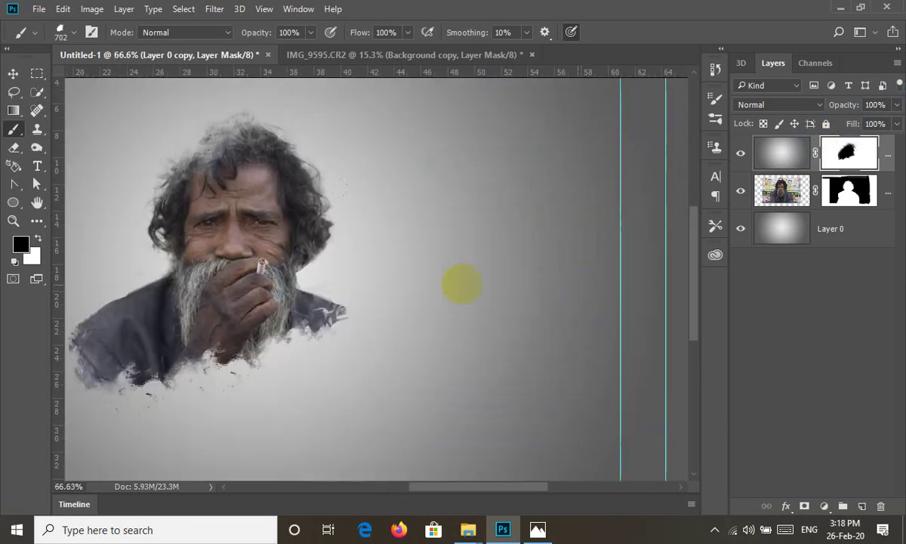
scroll(571, 229, down, 3)
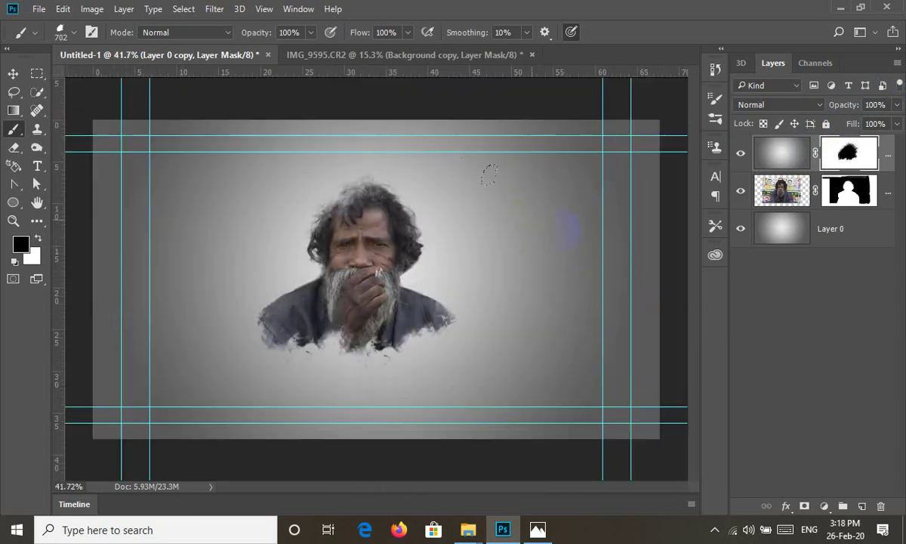
scroll(368, 202, up, 2)
scroll(365, 268, down, 1)
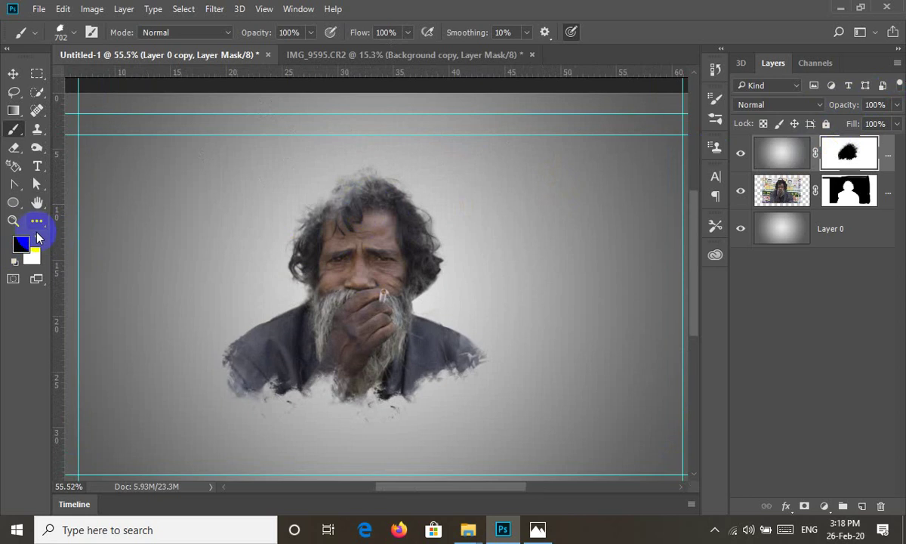
click(36, 239)
mouse_move(343, 213)
mouse_down()
mouse_move(443, 329)
mouse_move(318, 306)
mouse_up()
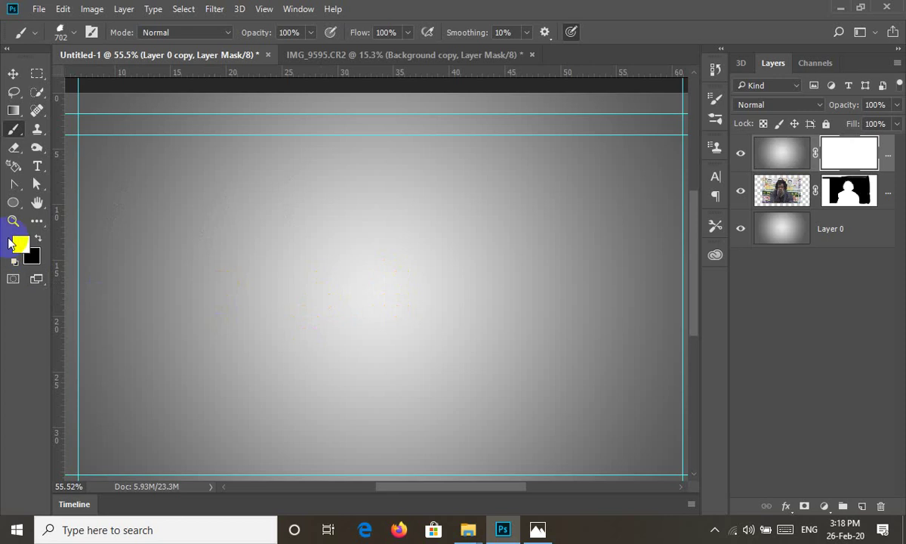
click(37, 238)
mouse_move(376, 256)
mouse_down()
mouse_move(354, 297)
mouse_move(383, 299)
mouse_move(457, 269)
mouse_up()
drag(370, 256, 352, 245)
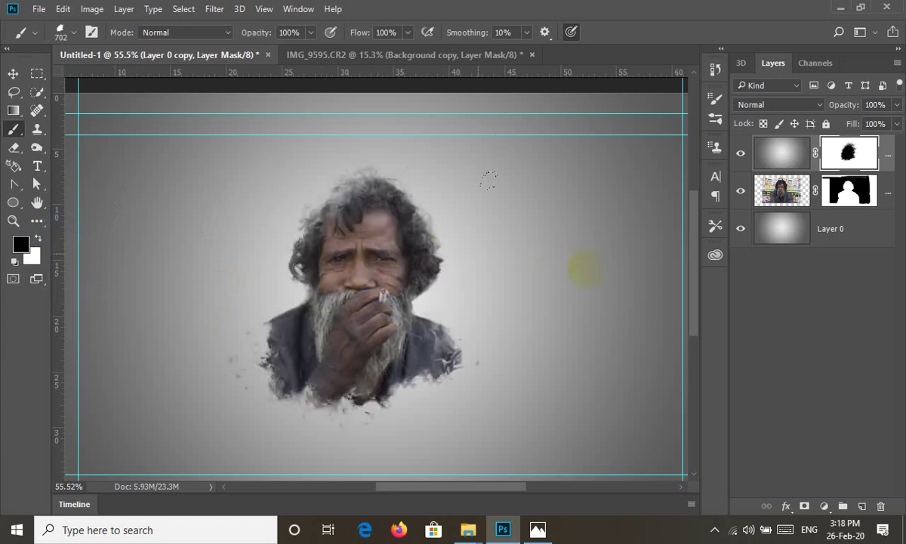
drag(291, 302, 234, 393)
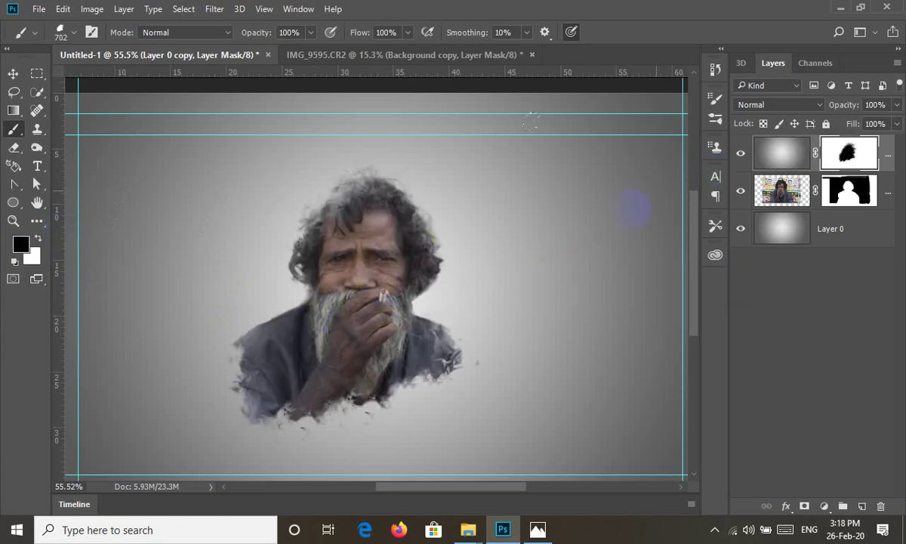
scroll(574, 263, down, 3)
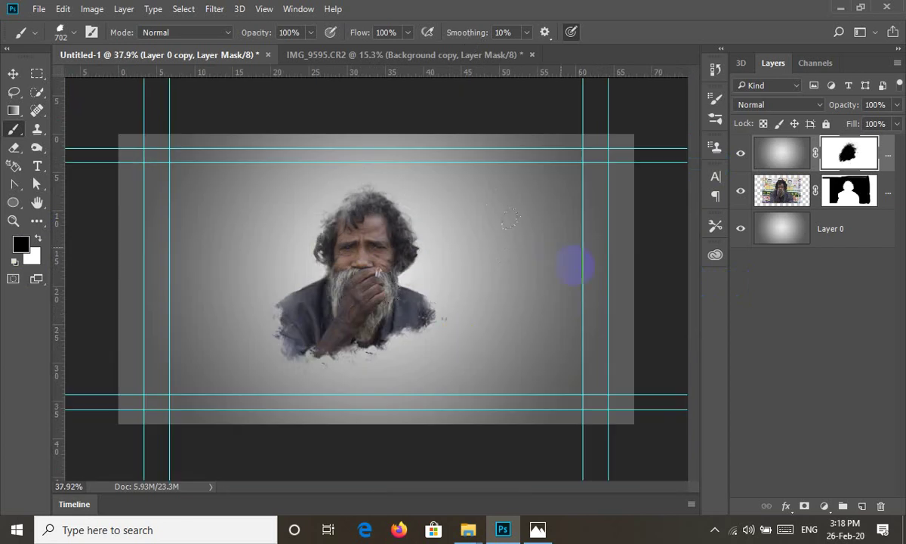
scroll(457, 287, up, 4)
click(472, 277)
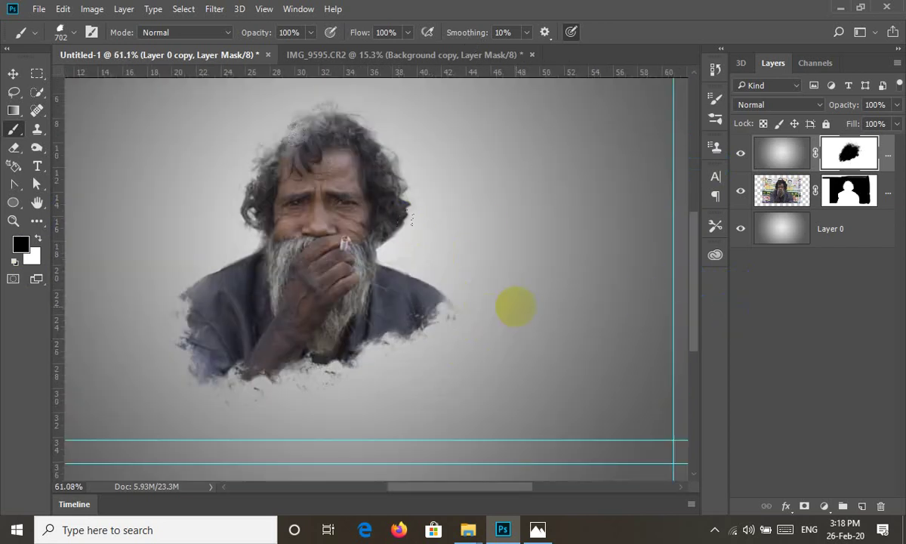
Step: Switch to the Move tool and compare against the finished reference image
click(14, 74)
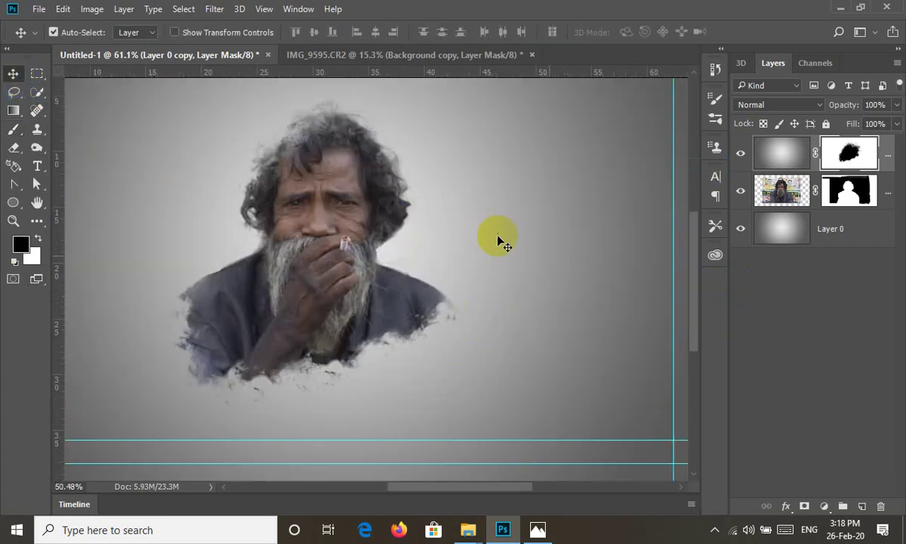
scroll(360, 277, down, 5)
scroll(361, 277, up, 4)
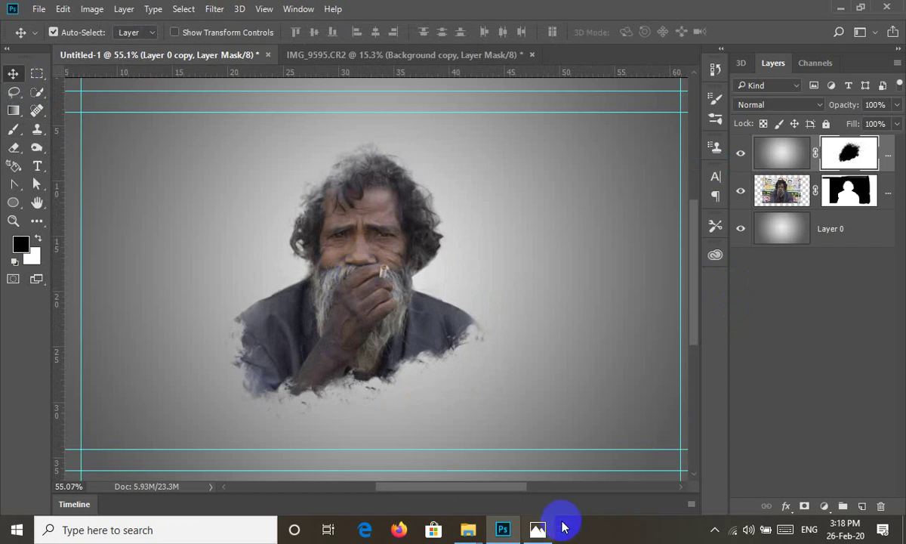
click(538, 529)
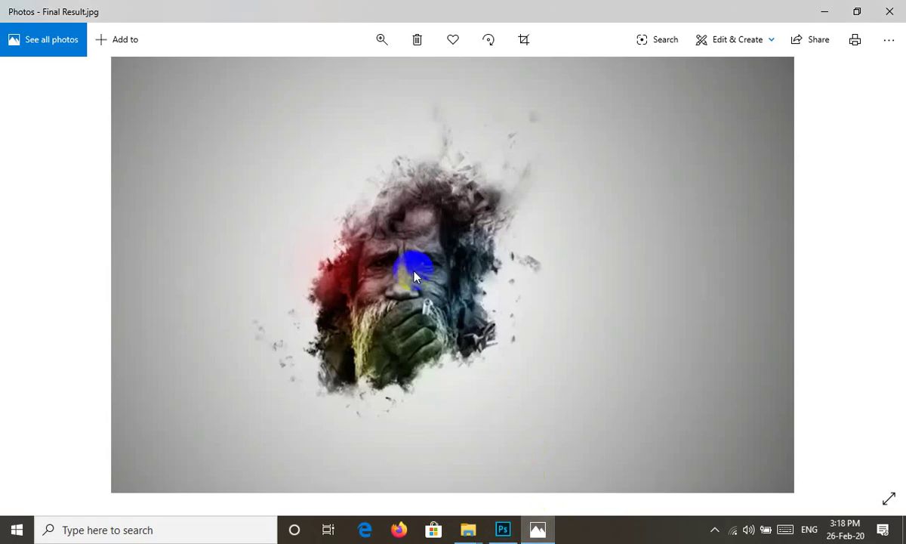
click(537, 530)
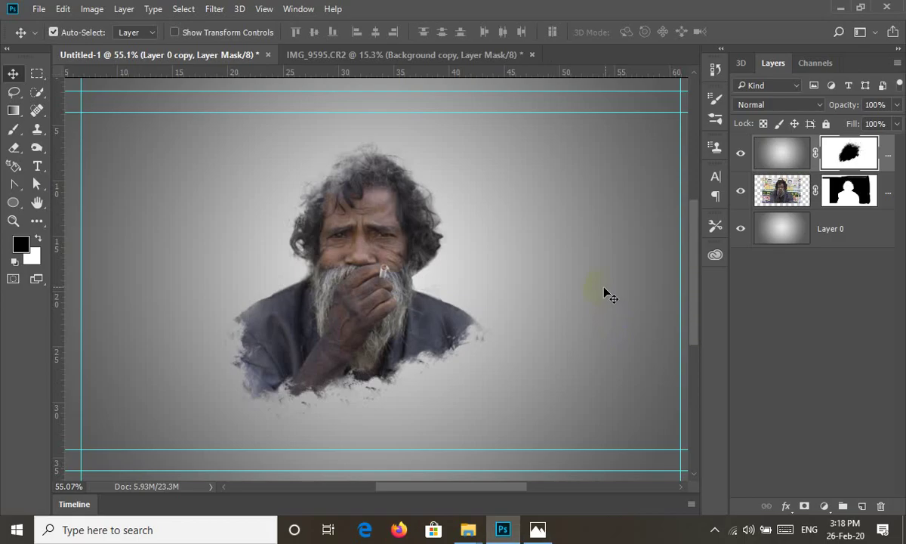
Step: Add a Gradient Map adjustment layer using the black-to-white preset
click(824, 506)
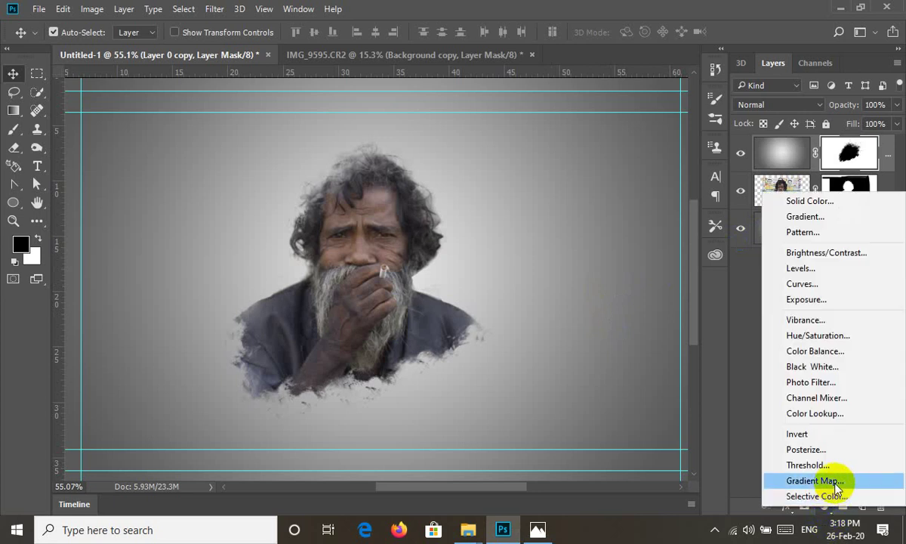
click(835, 482)
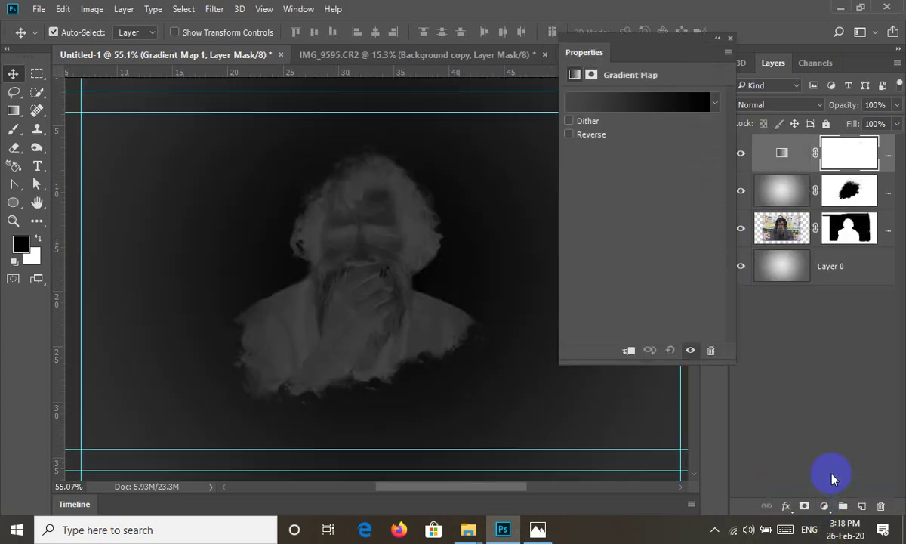
click(714, 101)
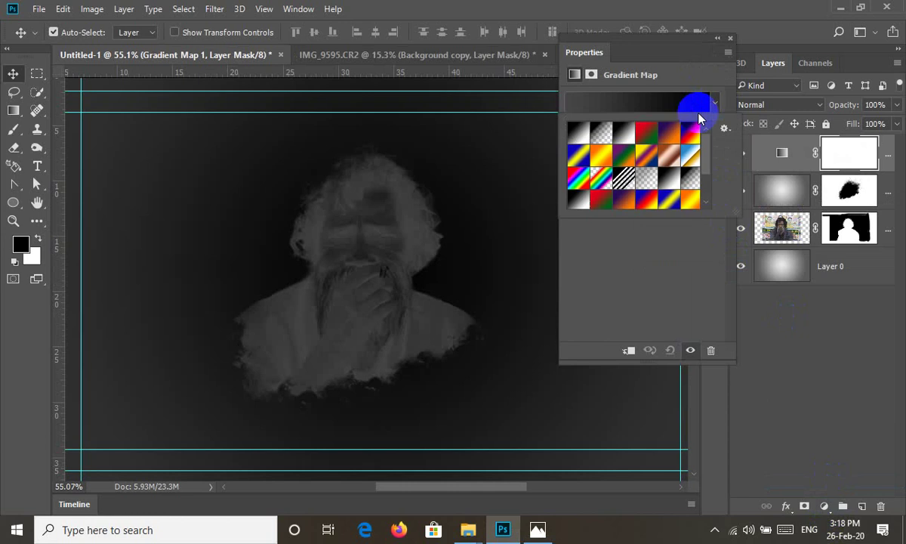
click(633, 135)
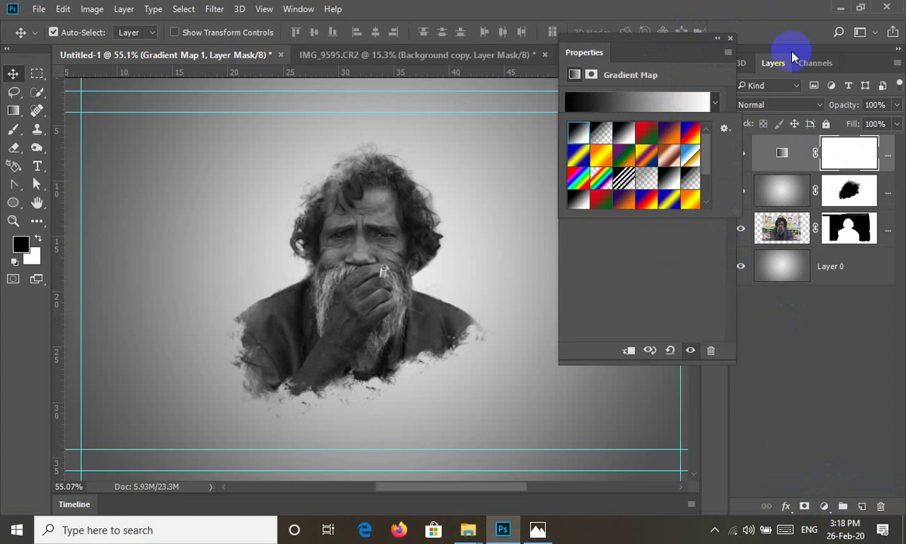
click(789, 89)
Step: Move the Gradient Map below the masked gradient layer, keeping that layer's existing mask
click(840, 158)
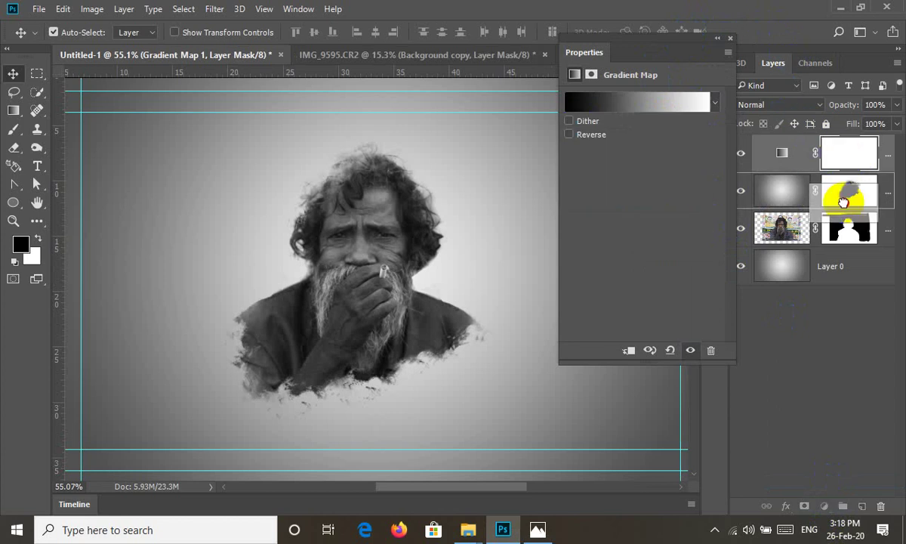
drag(840, 170, 821, 205)
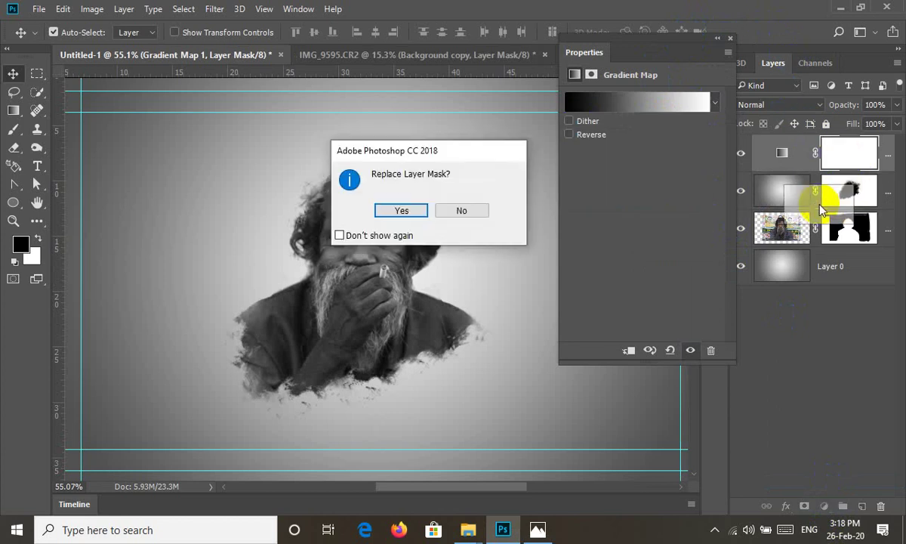
click(464, 212)
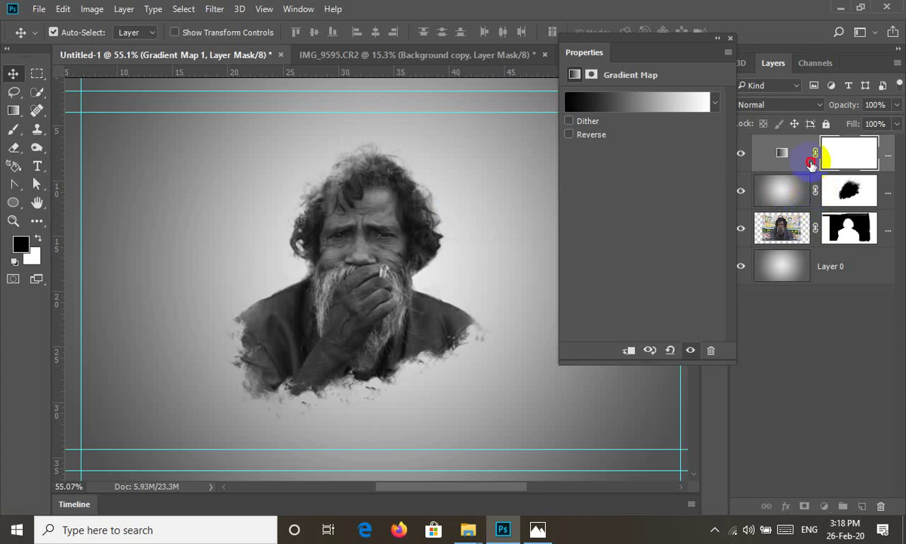
drag(811, 164, 805, 210)
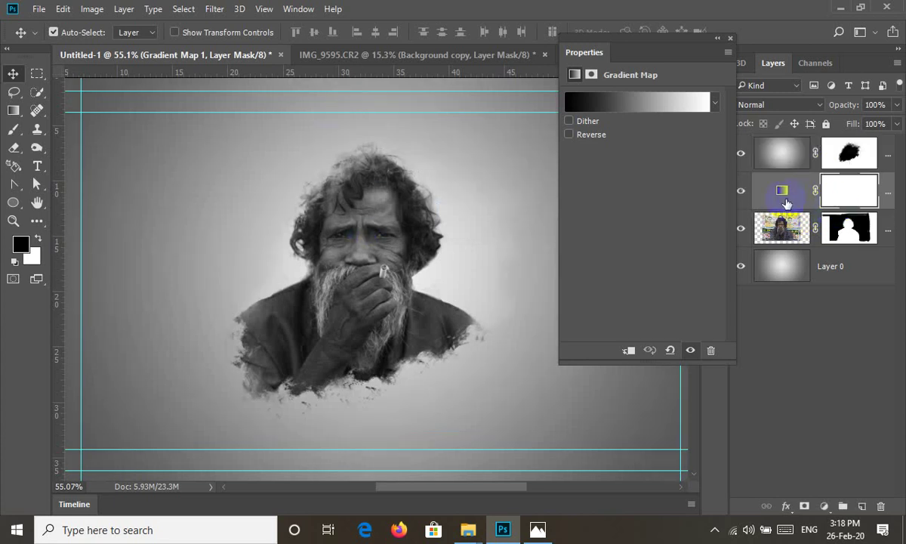
Step: Clip the Gradient Map to the portrait layer, with Reverse left off
right_click(815, 195)
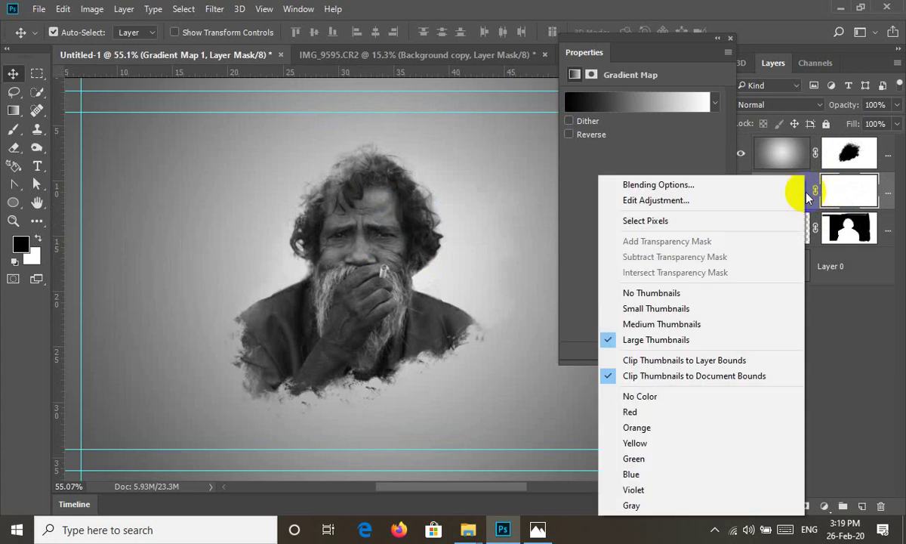
click(884, 196)
right_click(891, 196)
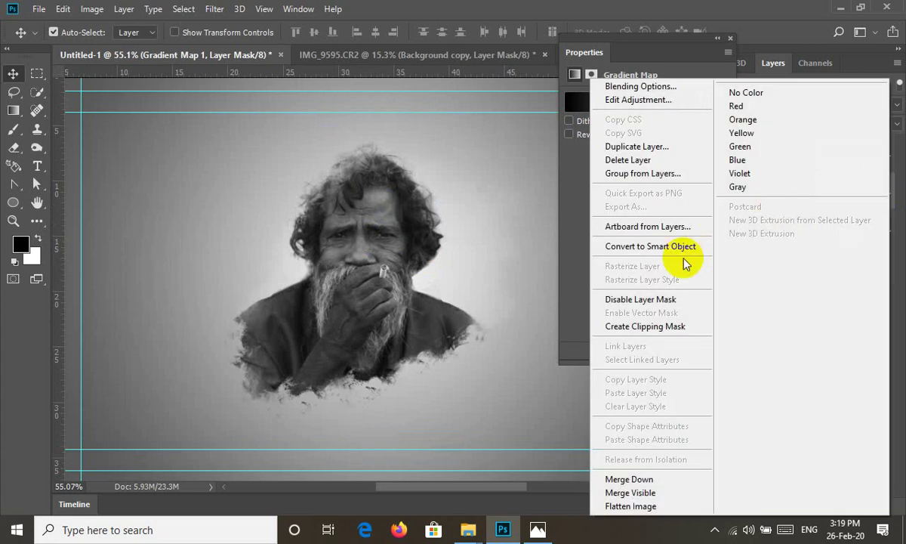
click(644, 325)
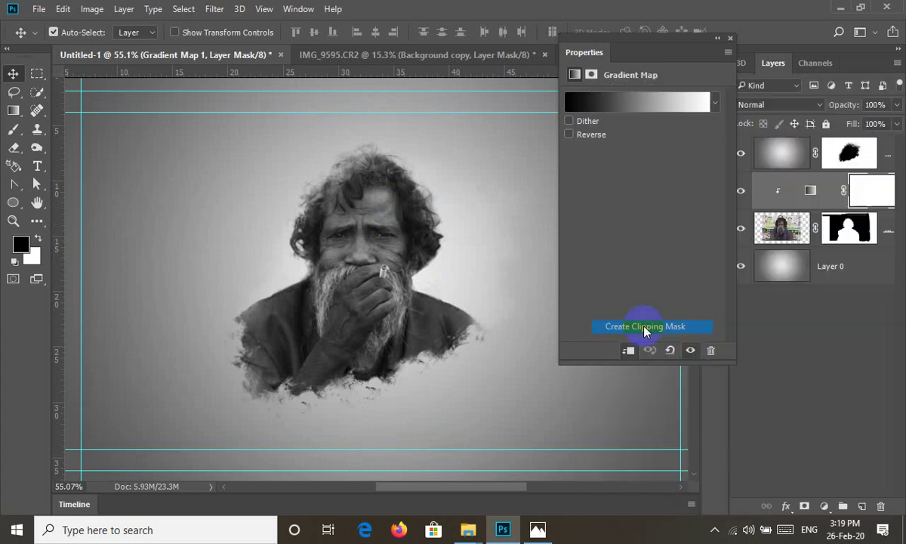
click(809, 191)
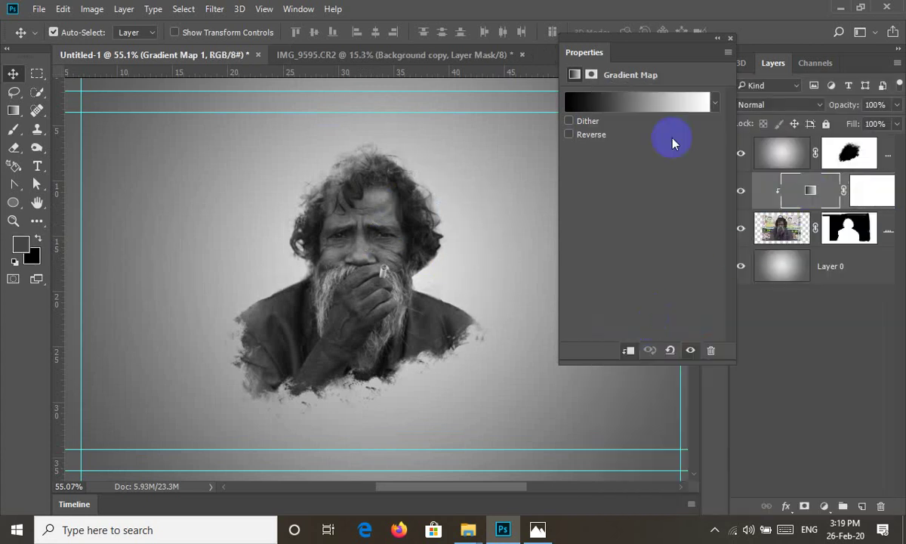
click(592, 134)
click(591, 134)
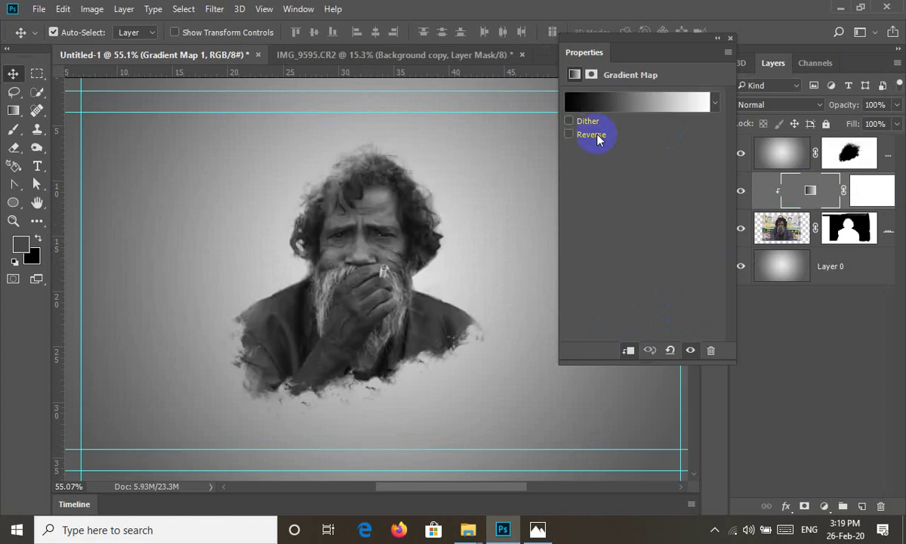
Step: Try several colour gradient presets, then settle on Black, White and close Properties
click(718, 108)
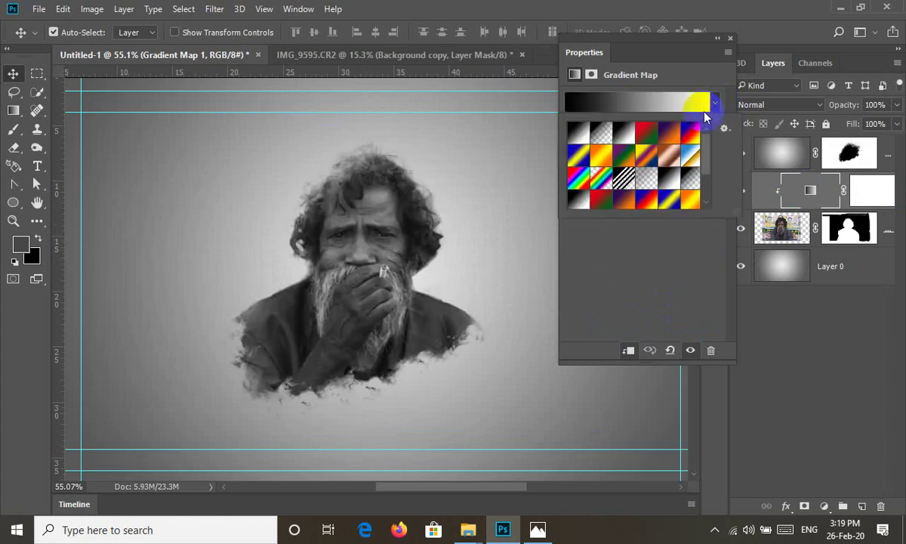
click(572, 135)
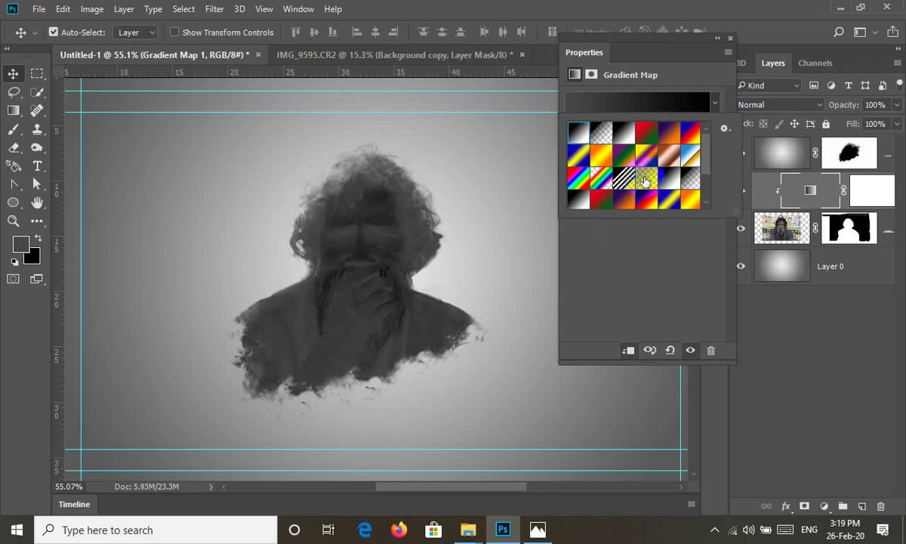
click(625, 141)
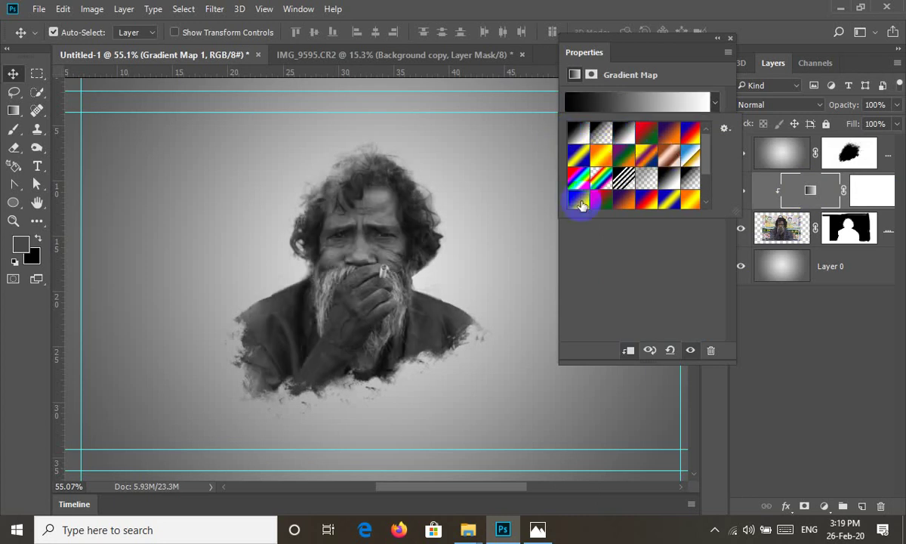
click(668, 201)
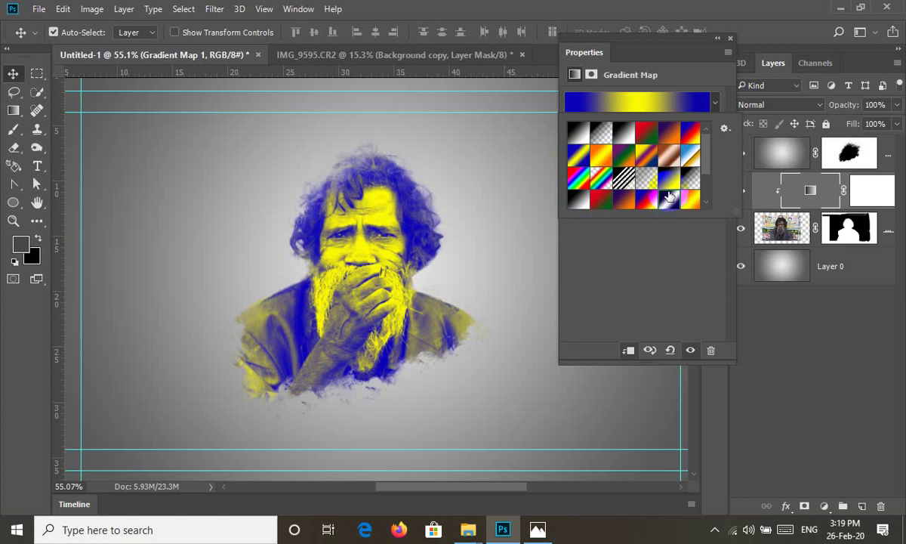
click(600, 155)
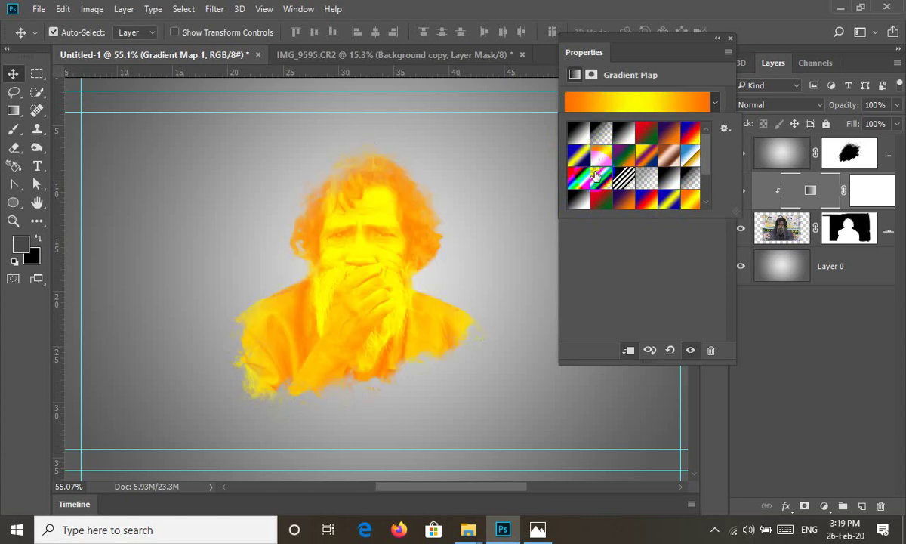
click(580, 160)
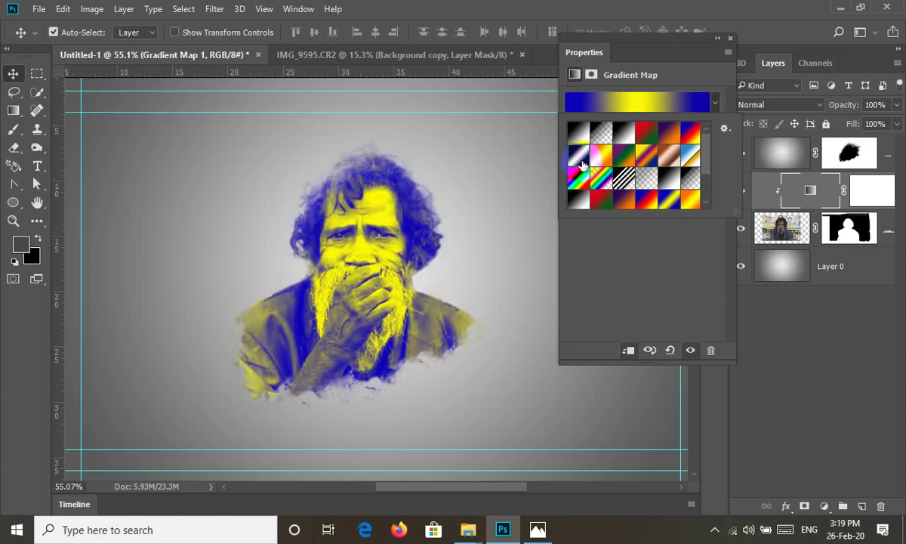
click(647, 154)
click(692, 157)
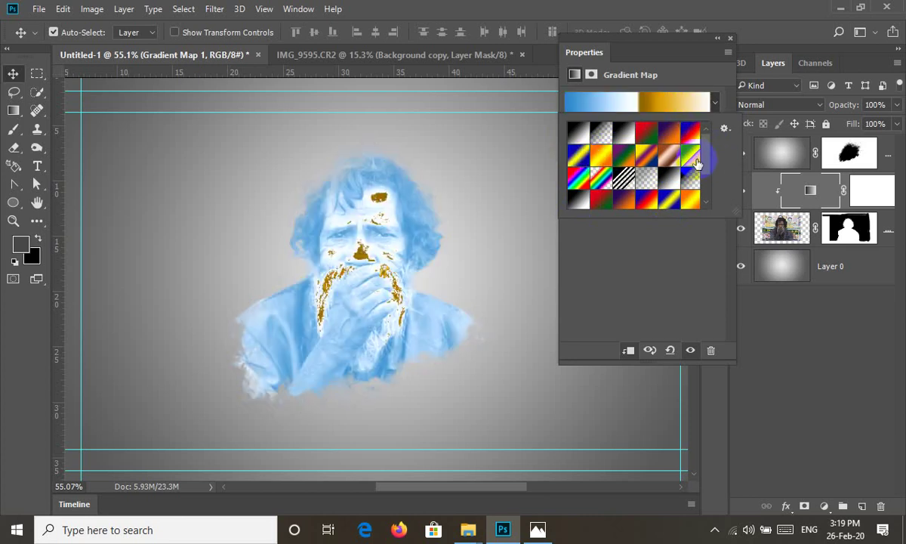
click(671, 179)
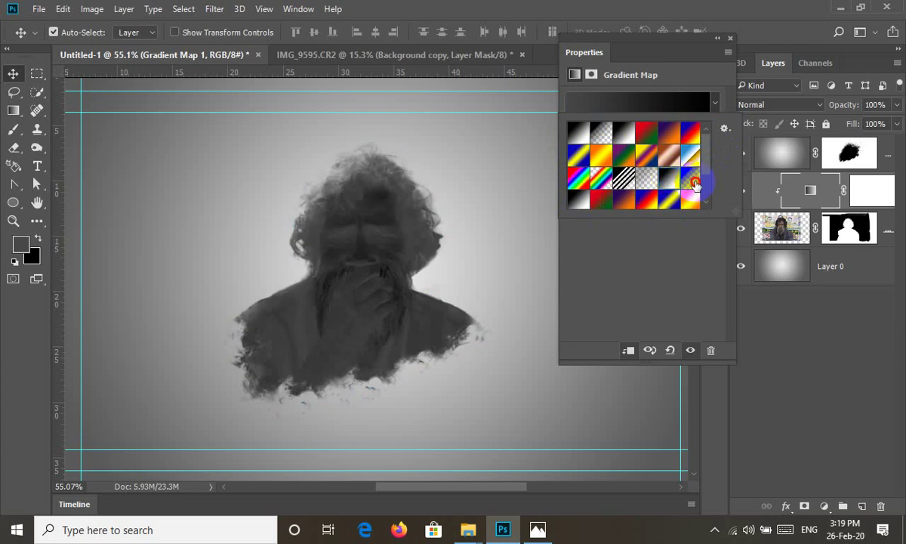
click(632, 134)
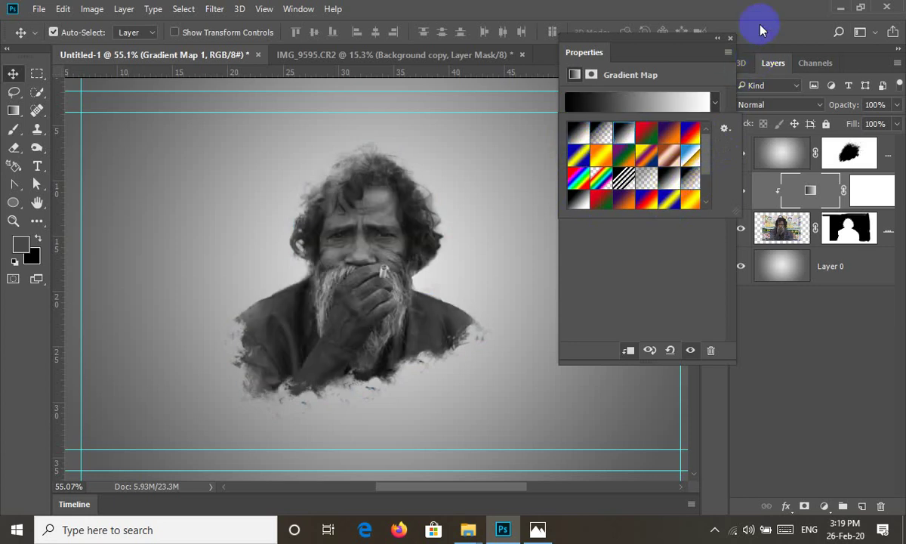
click(743, 45)
click(730, 38)
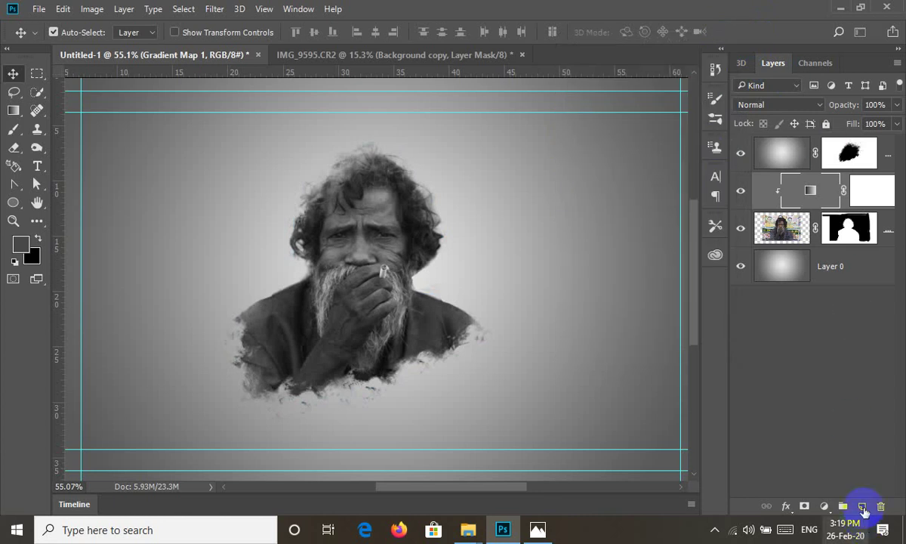
Step: Add a second Gradient Map adjustment layer with Reverse checked
click(824, 506)
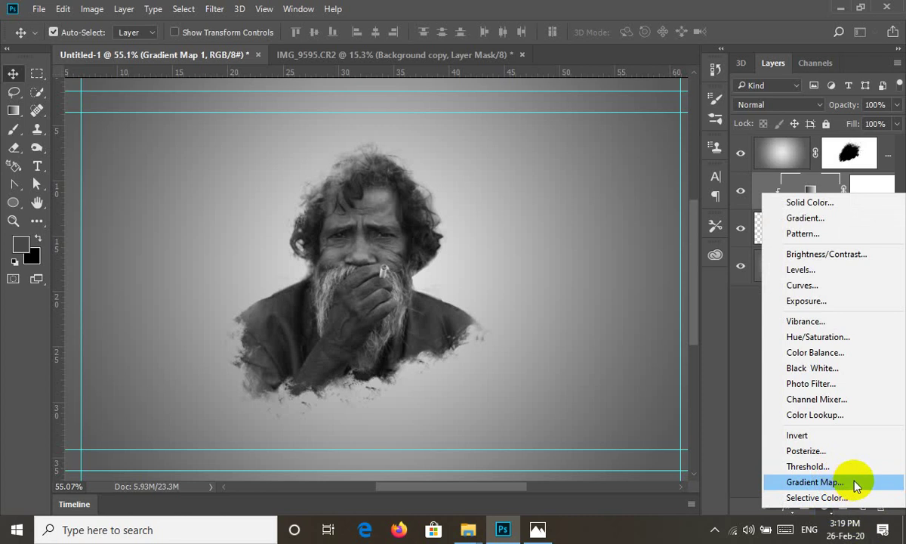
click(857, 485)
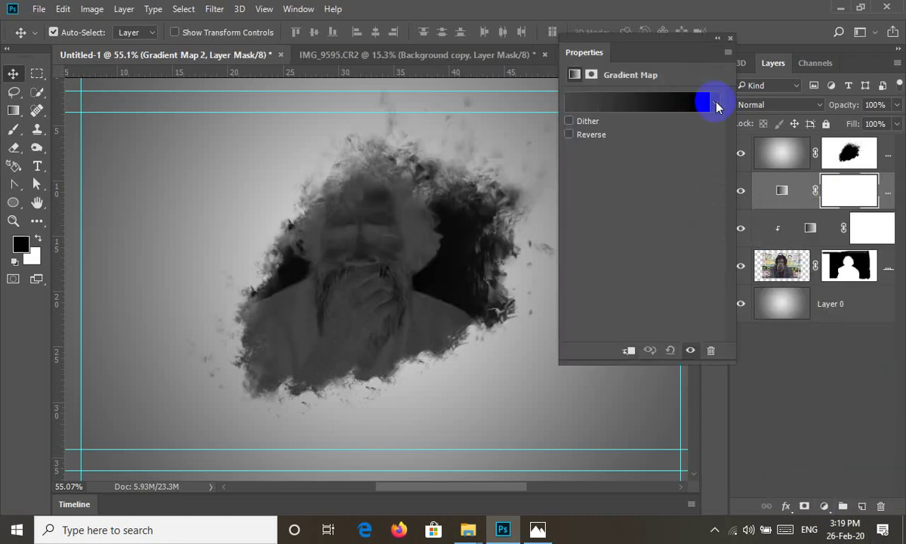
click(597, 135)
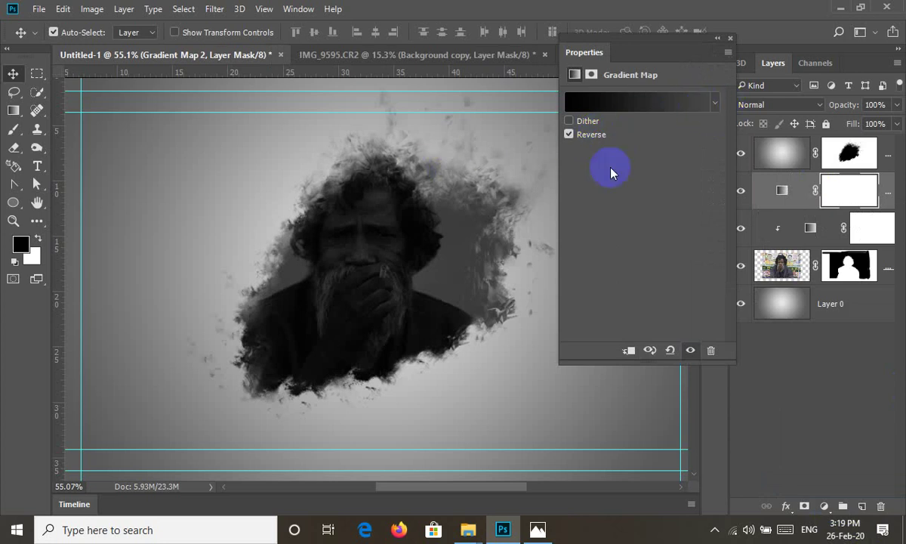
Step: Set the gradient's left stop to light grey #b6b4b4, then view Final Result.jpg
click(648, 112)
click(203, 246)
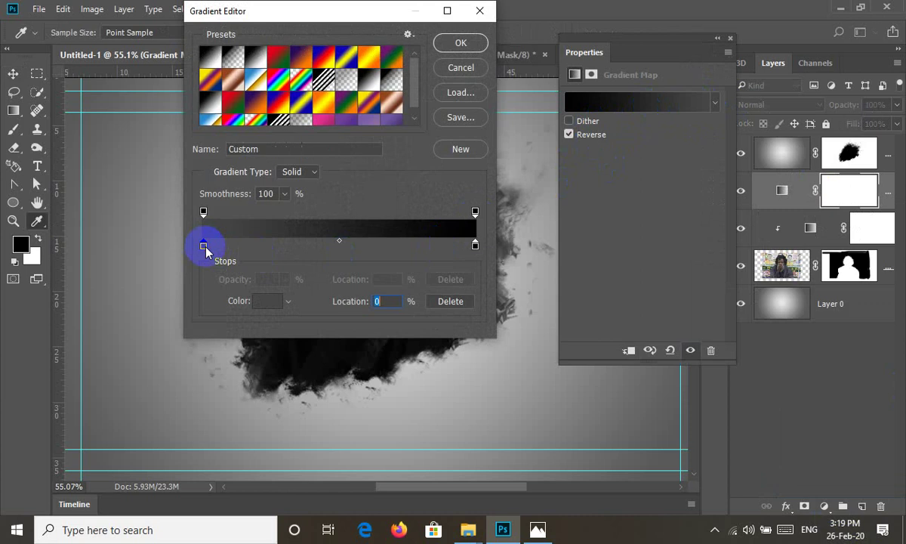
click(269, 301)
click(520, 196)
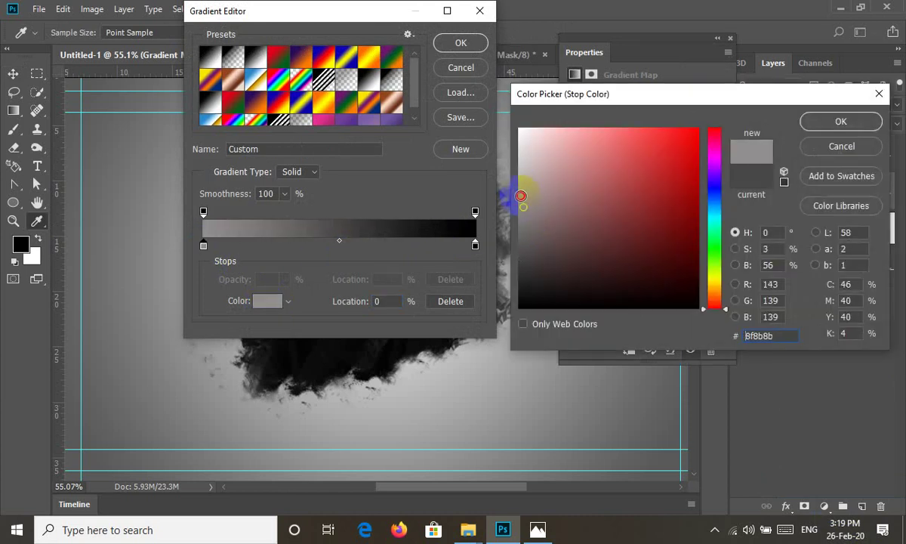
drag(520, 195, 521, 179)
click(456, 44)
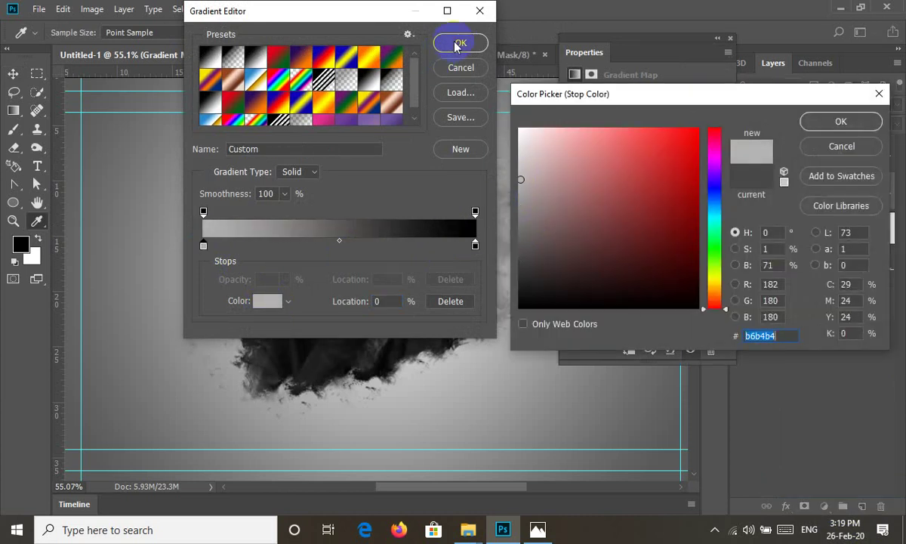
click(841, 122)
drag(383, 12, 744, 45)
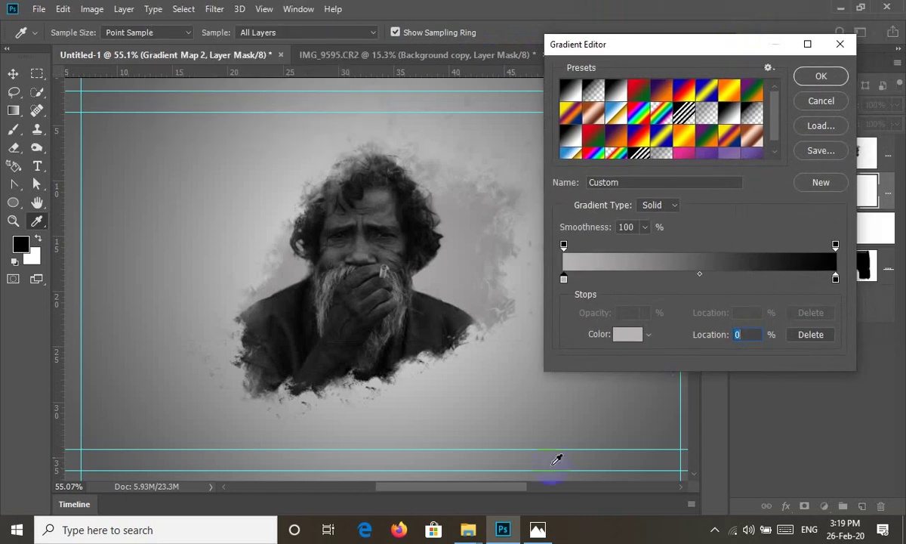
click(537, 530)
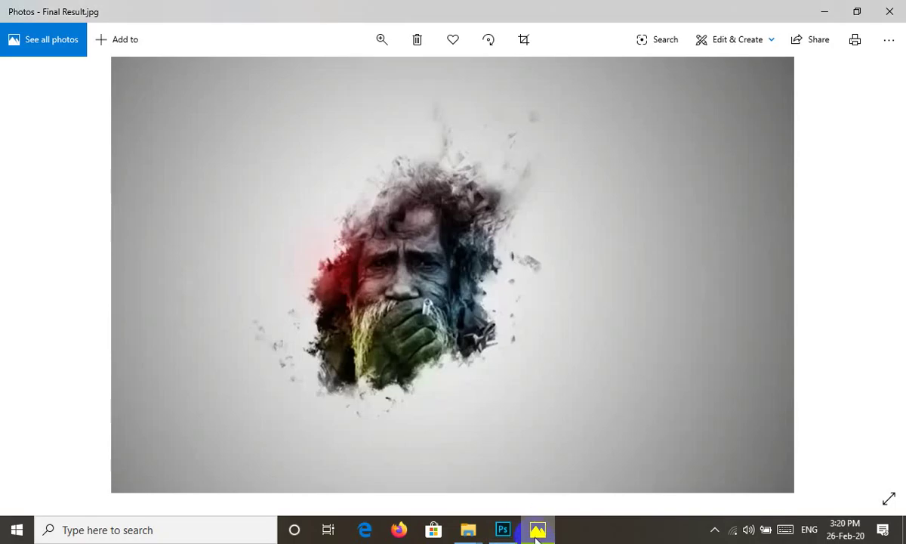
Step: Switch from Windows Photos back to Photoshop's Gradient Editor
click(502, 530)
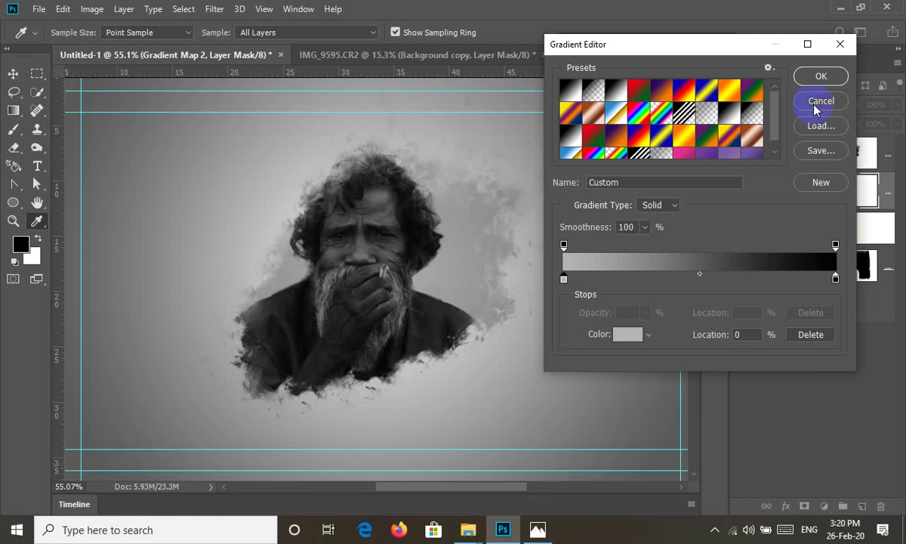
Step: Apply the grey-to-black gradient and clip Gradient Map 2 to the man's layer
click(819, 76)
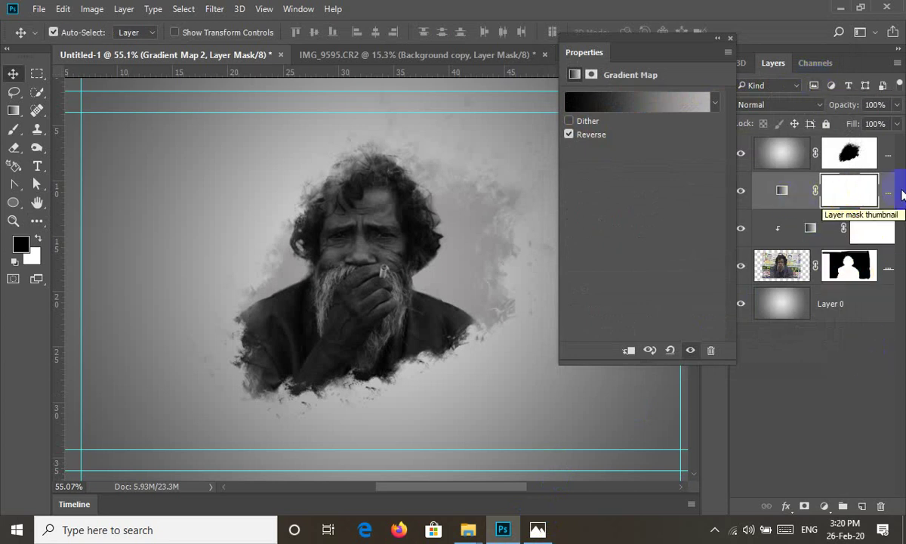
right_click(814, 193)
right_click(875, 189)
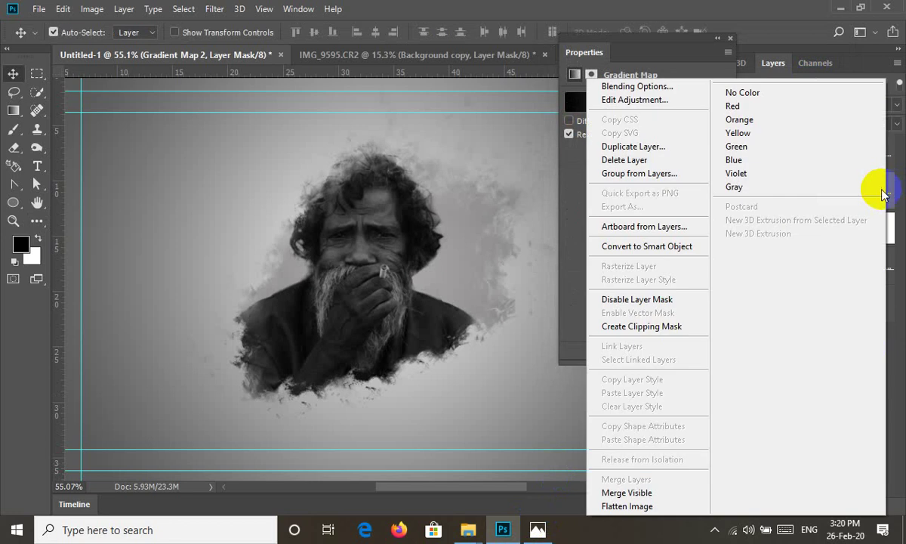
click(789, 27)
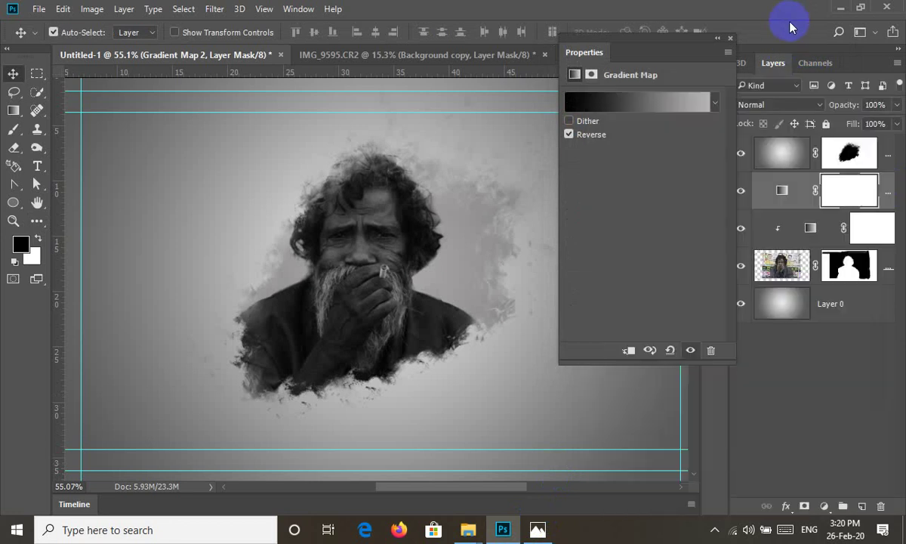
click(629, 350)
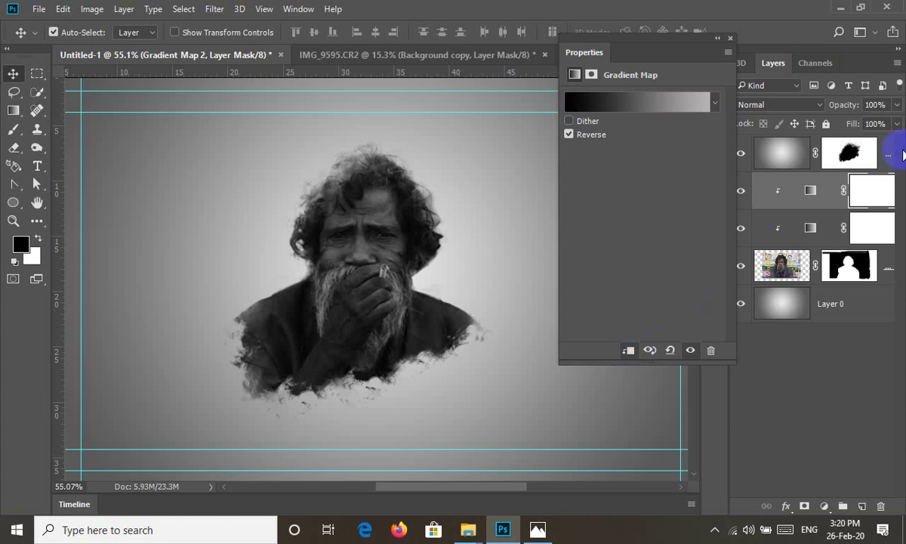
click(890, 157)
Step: Add empty Layer 1 on top, set a soft round 300 px brush, and check Final Result.jpg
key(x)
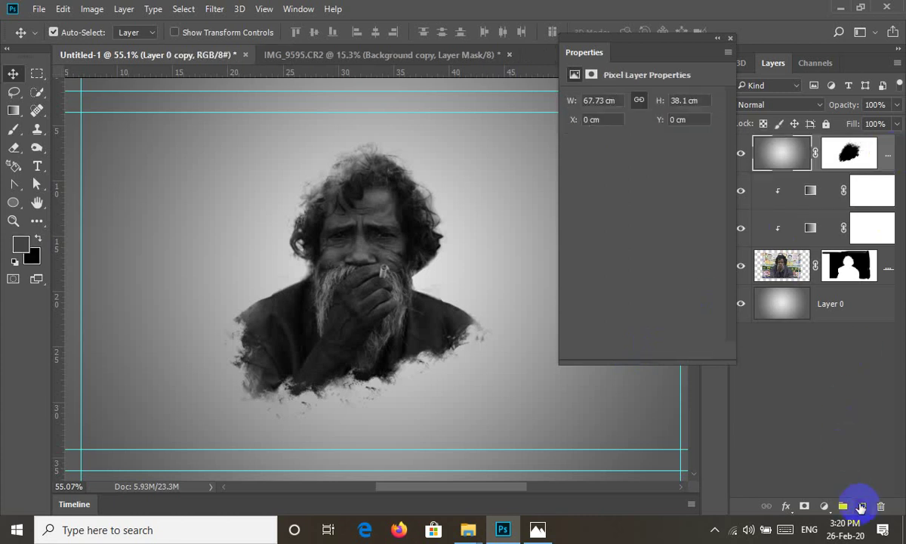
click(862, 505)
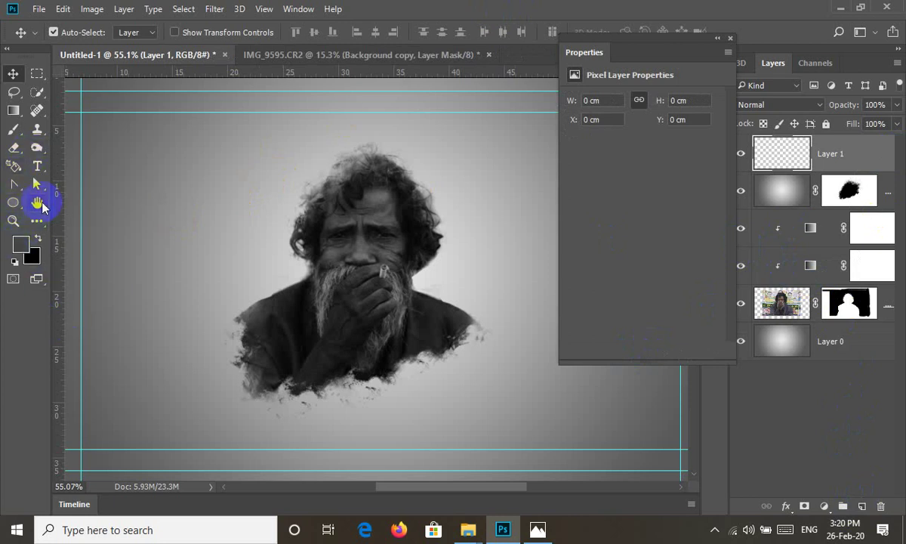
click(15, 129)
right_click(261, 168)
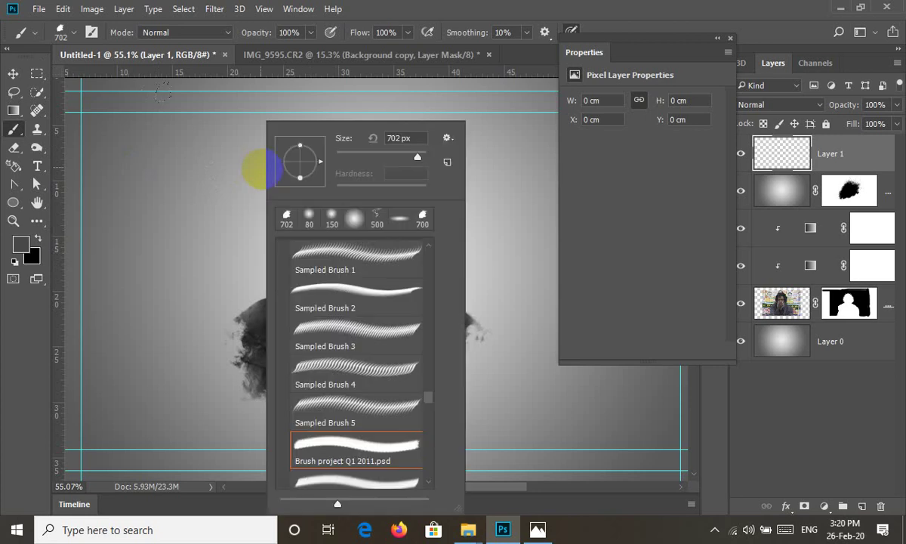
click(354, 216)
key(Return)
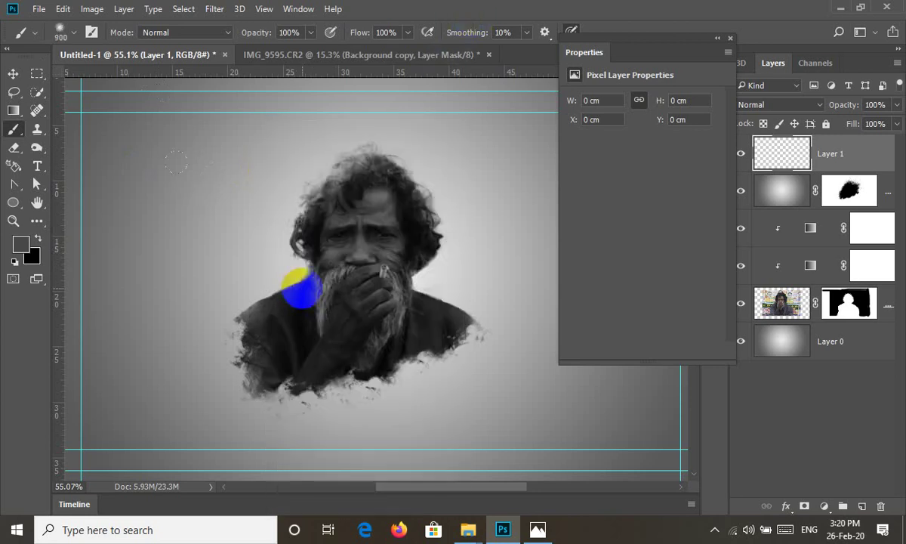
key(bracketleft)
key(bracketleft)
key(bracketleft)
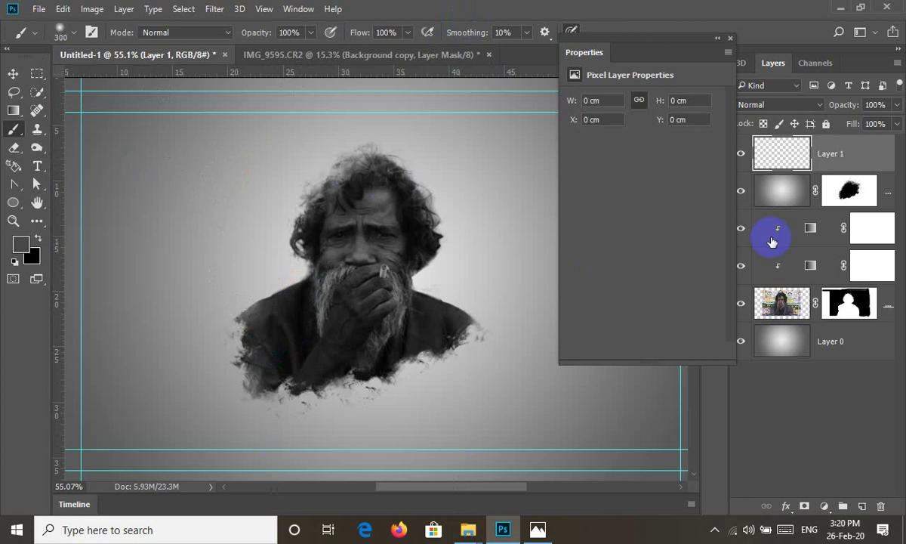
click(538, 529)
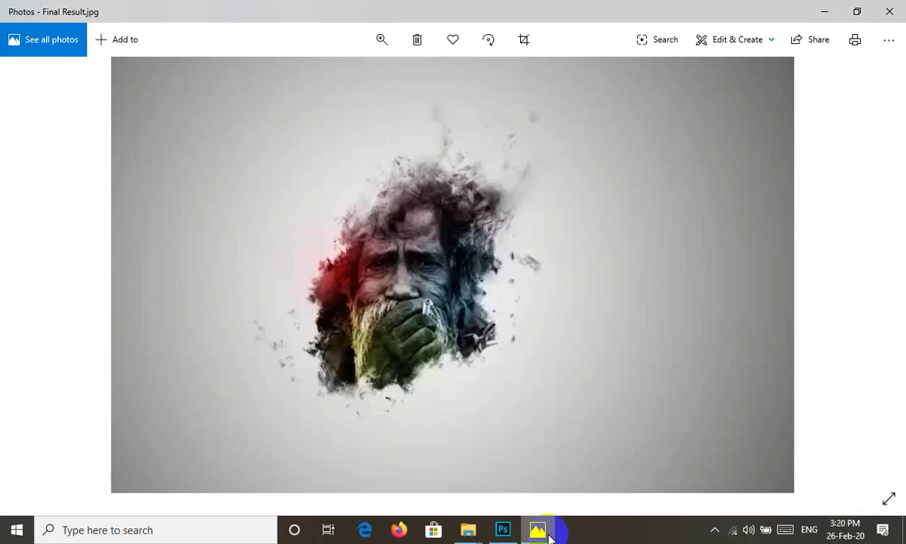
click(361, 344)
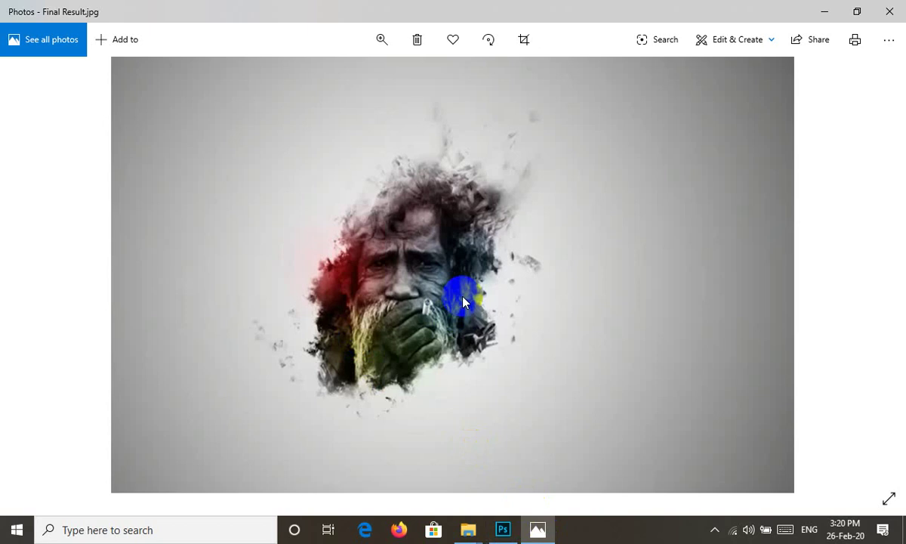
Step: Back in Photoshop, paint a soft bright-yellow glow on the man's left shoulder
click(503, 529)
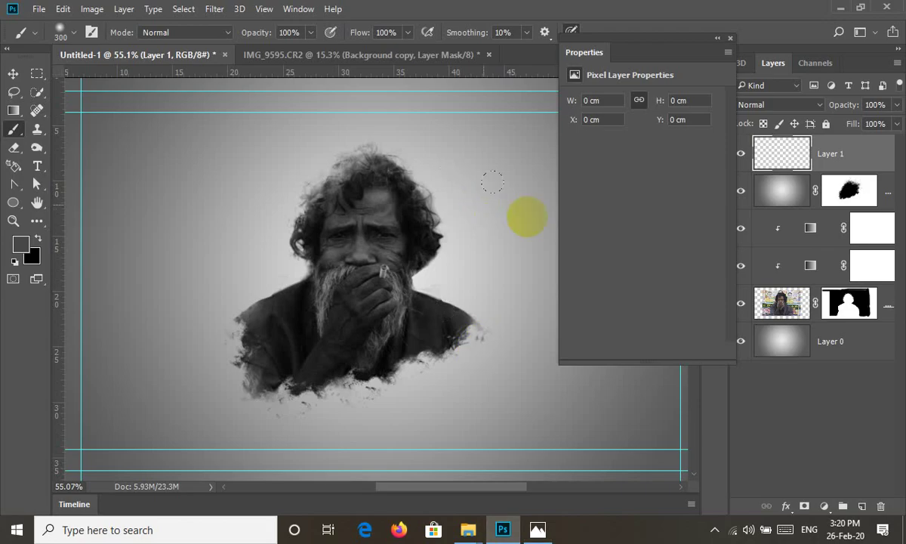
click(774, 302)
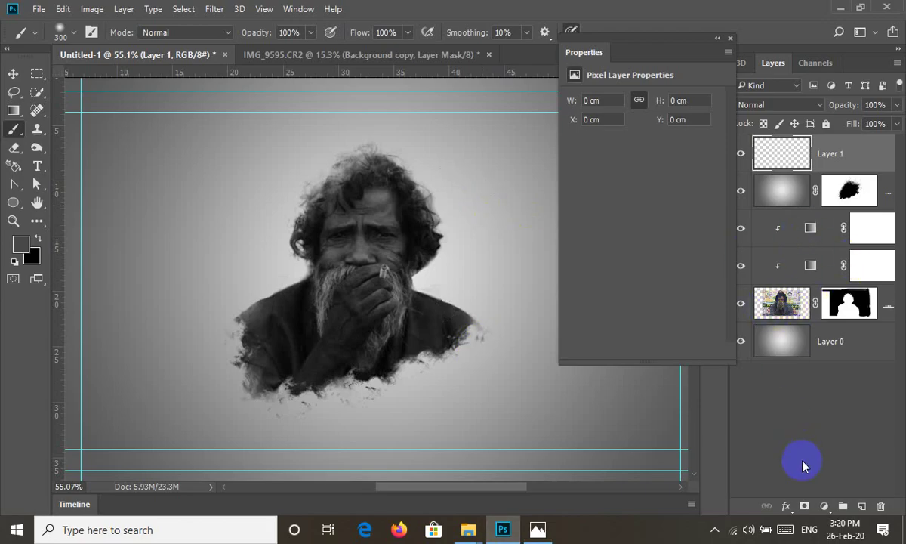
click(21, 246)
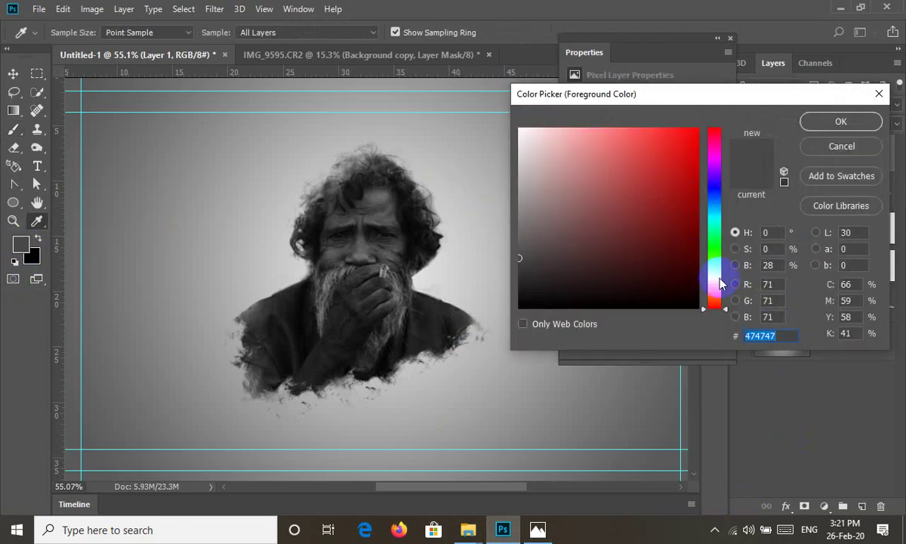
click(715, 286)
drag(684, 184, 700, 128)
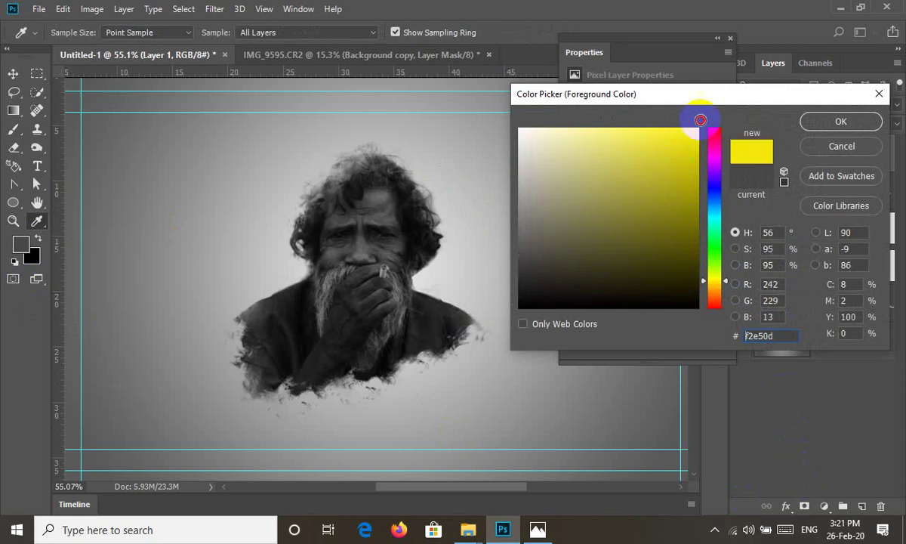
click(831, 122)
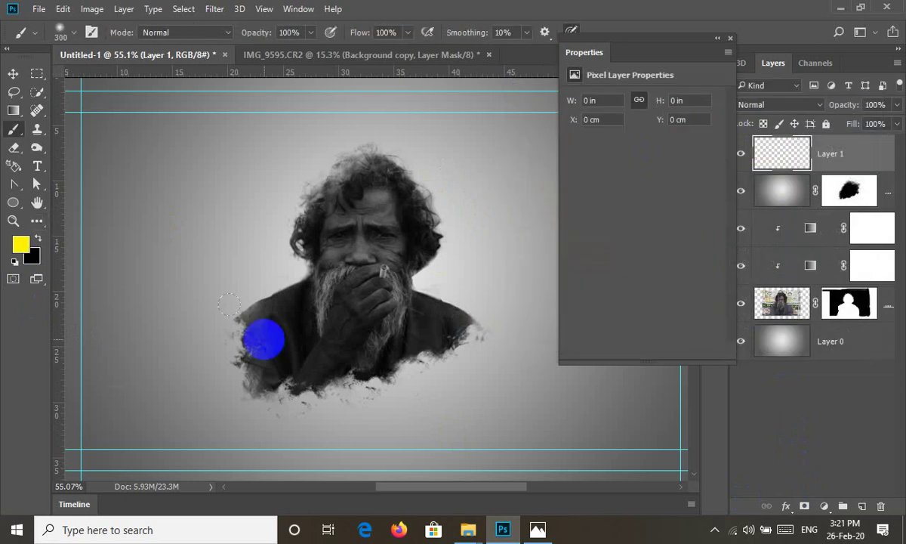
click(259, 357)
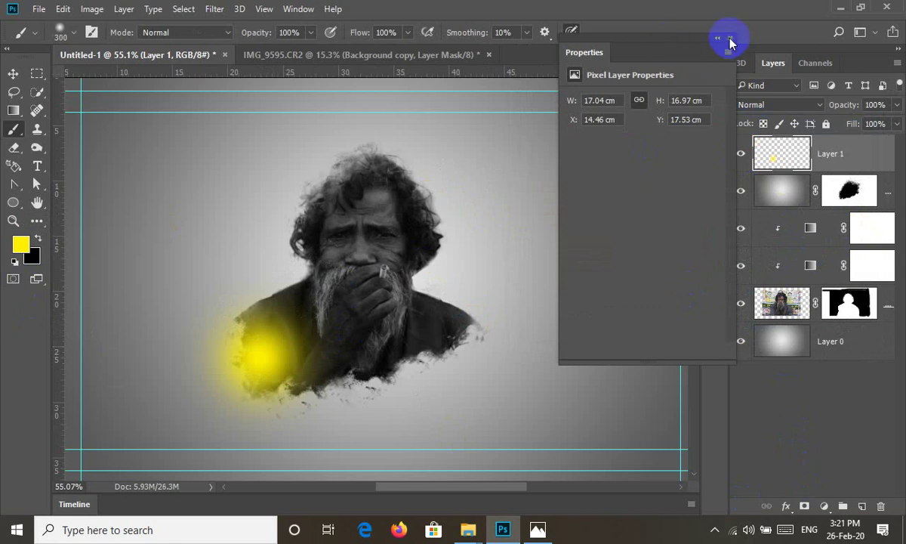
Step: Set Layer 1 to Soft Light and test extra yellow dabs, undoing the unwanted ones
mouse_move(697, 54)
mouse_down()
mouse_move(727, 222)
mouse_move(721, 274)
mouse_up()
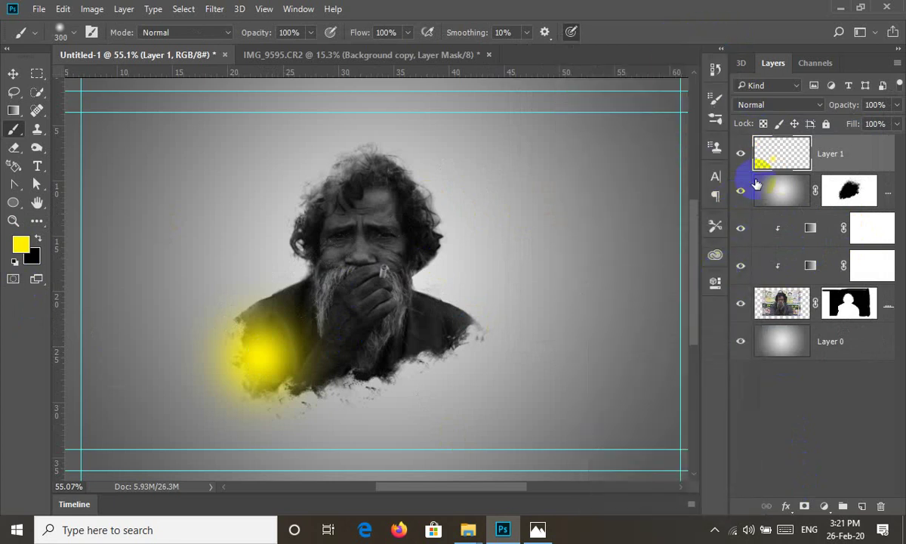
click(783, 106)
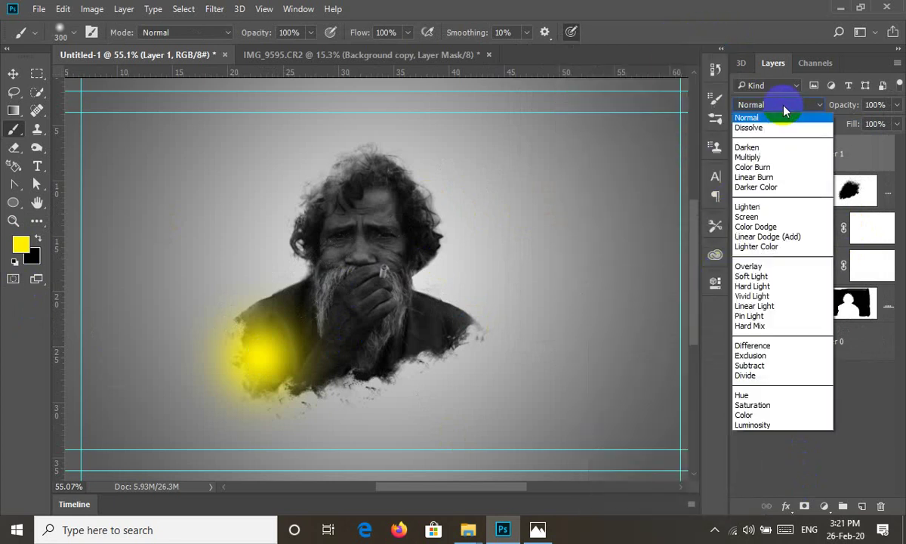
click(777, 276)
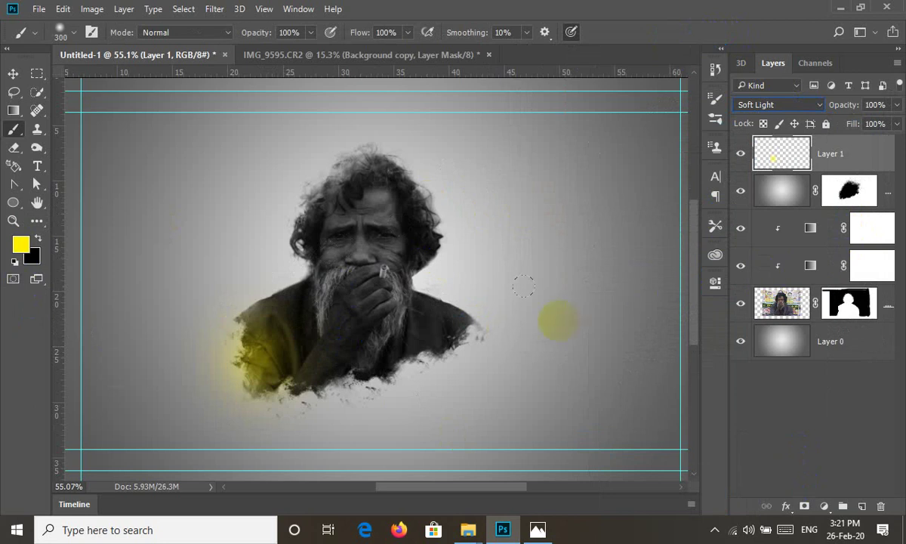
click(482, 306)
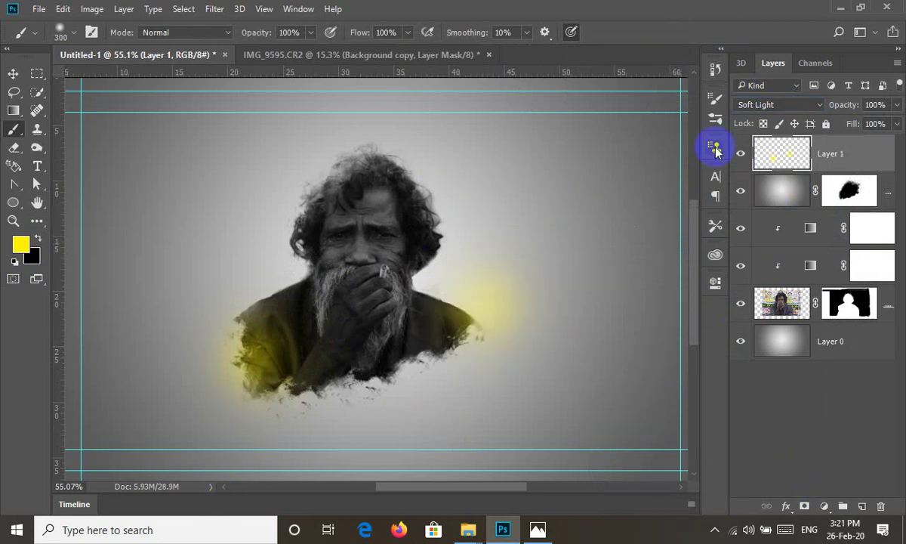
click(255, 149)
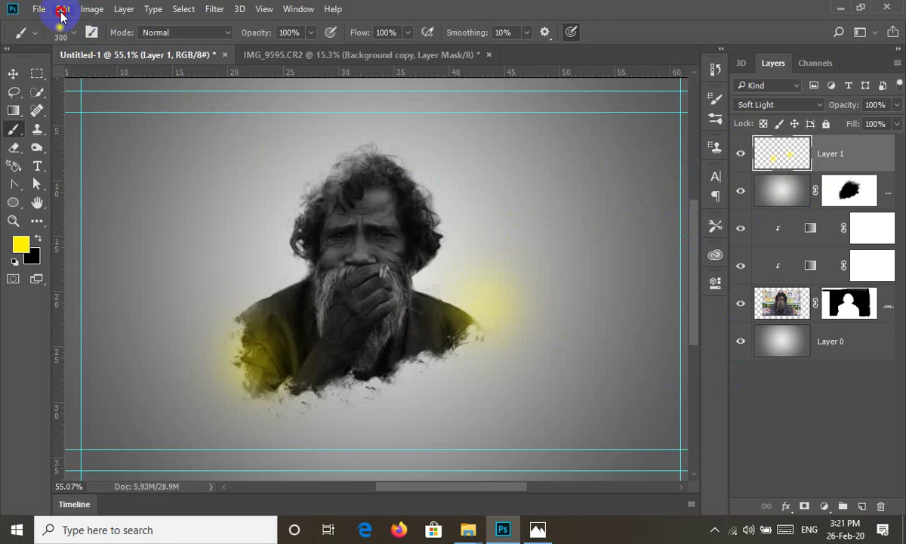
click(63, 9)
click(144, 46)
drag(410, 208, 447, 204)
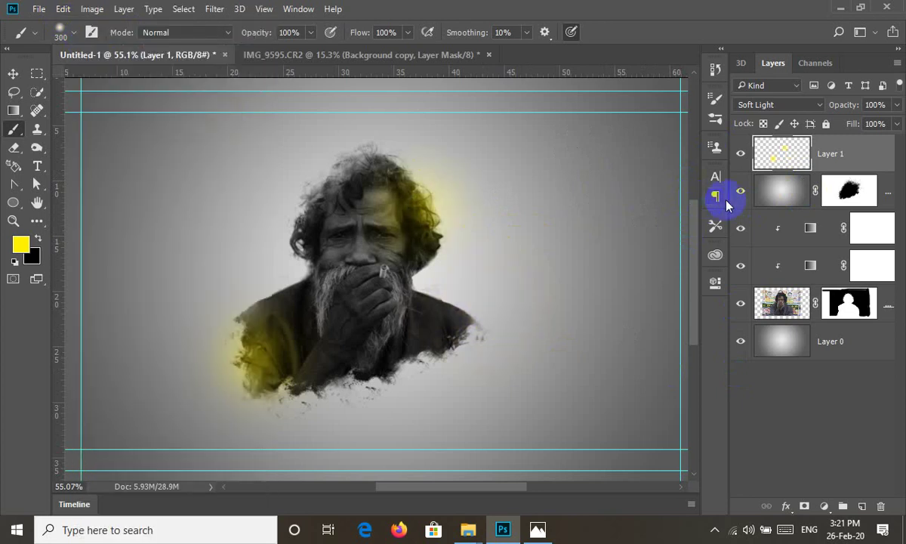
click(63, 9)
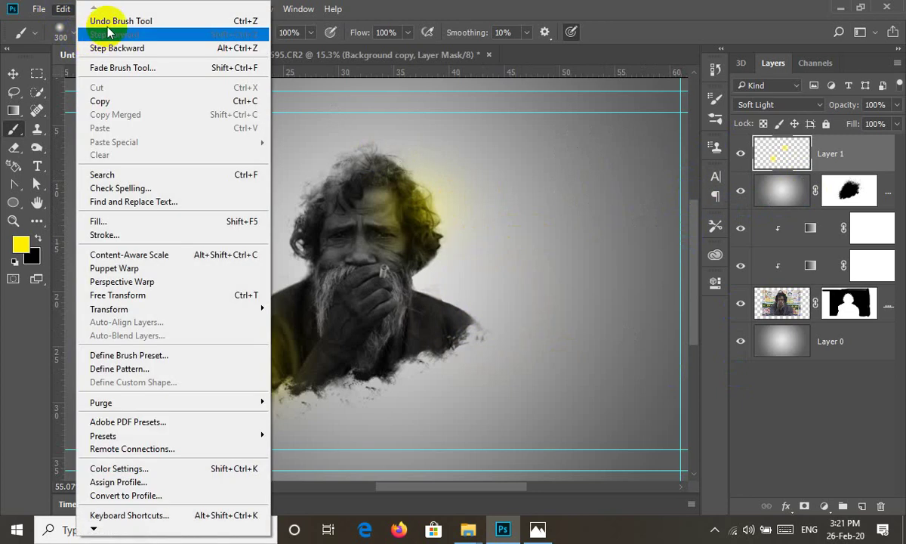
click(98, 23)
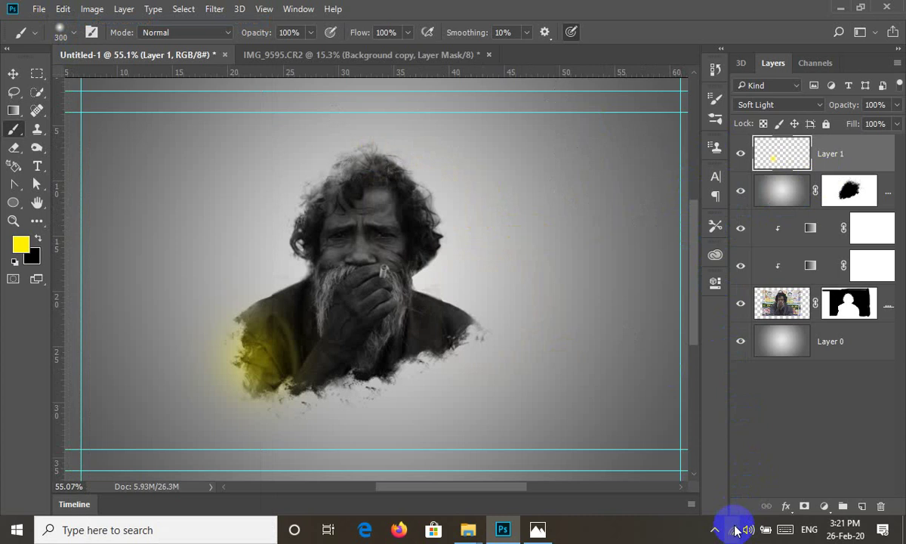
Step: Paint a red glow on the left of the hair and along the face and beard
click(28, 251)
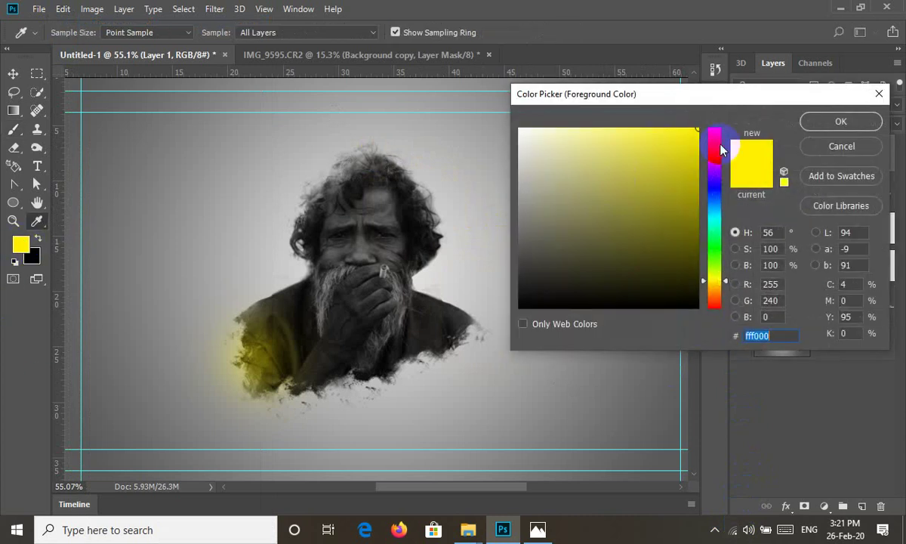
drag(712, 144, 693, 131)
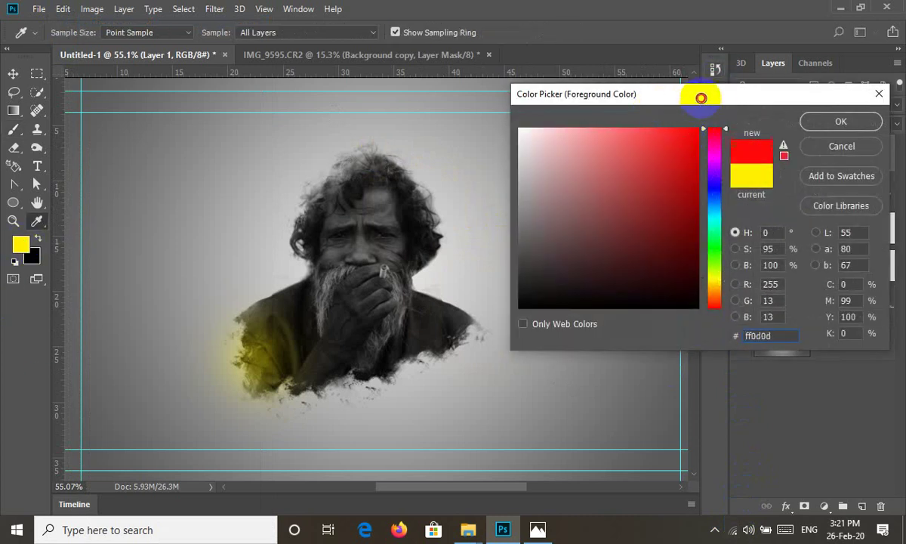
click(839, 122)
key(b)
drag(280, 181, 306, 202)
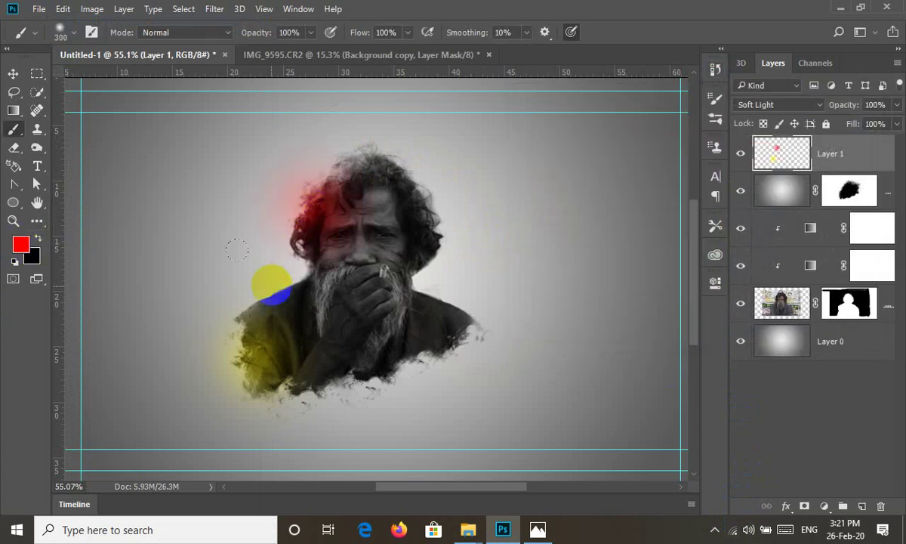
drag(261, 231, 273, 253)
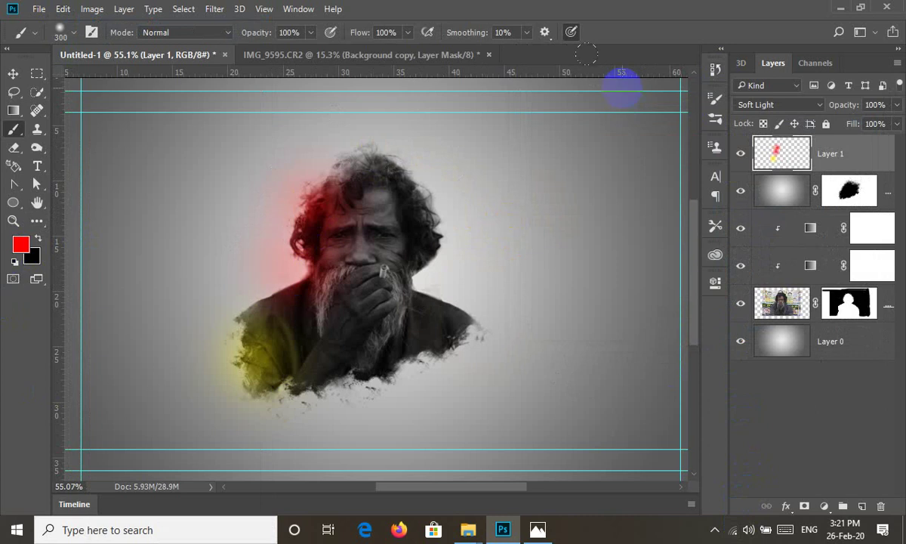
Step: Paint a dark-blue glow around the man's right shoulder
click(28, 247)
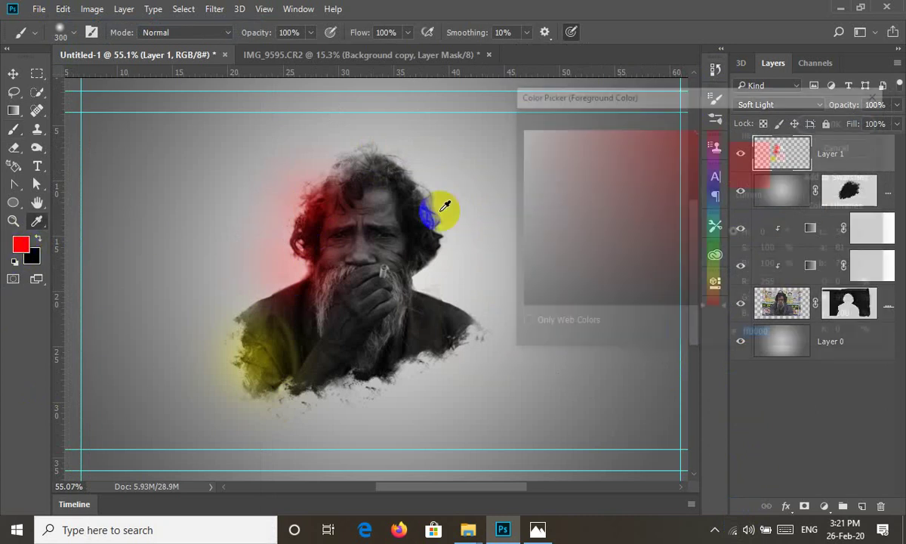
click(717, 203)
mouse_move(720, 209)
mouse_down()
mouse_move(713, 203)
mouse_move(695, 234)
mouse_up()
key(Return)
mouse_move(425, 364)
mouse_down()
mouse_move(435, 268)
mouse_move(470, 301)
mouse_up()
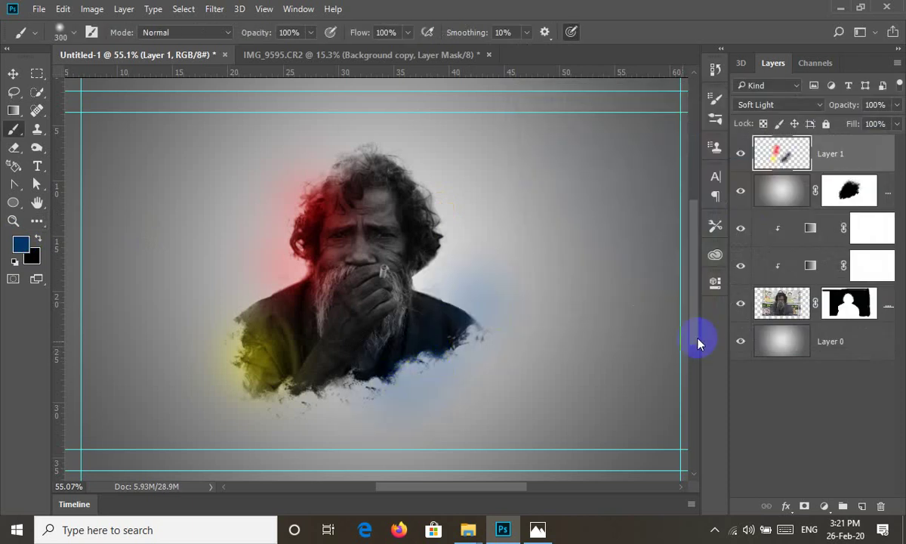
Step: Compare the work against the Final Result.jpg reference in Photos
click(537, 529)
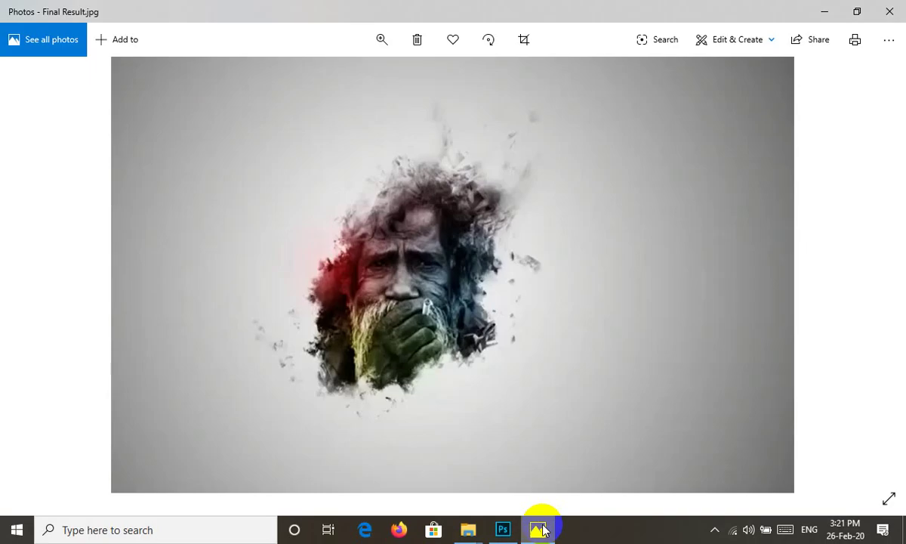
click(538, 530)
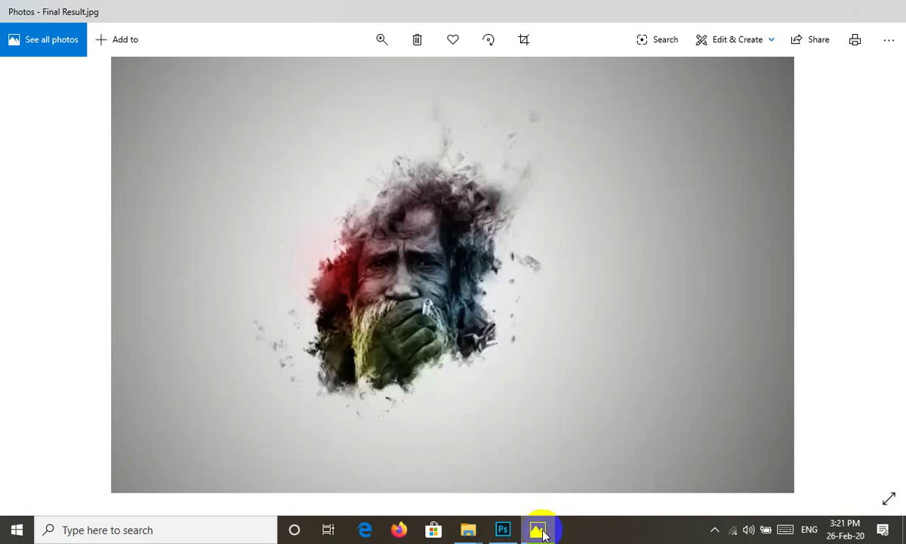
click(538, 529)
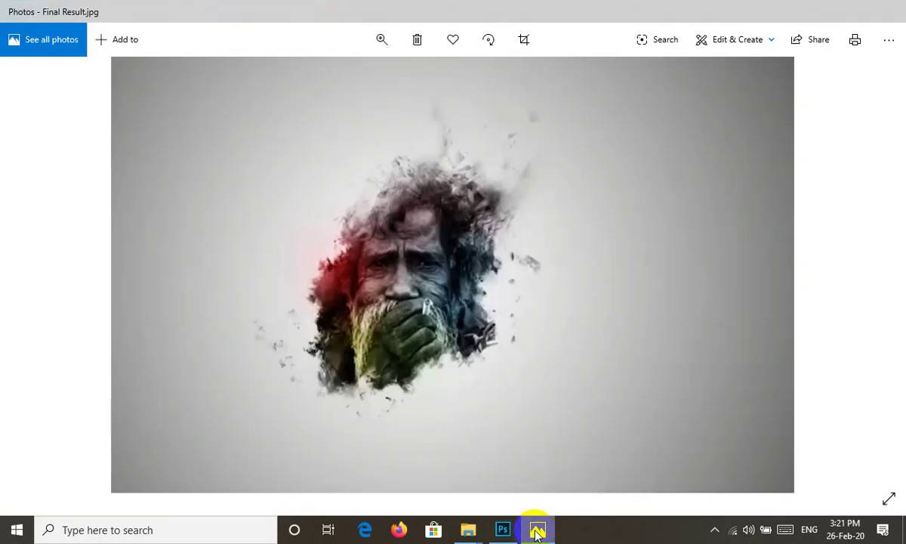
click(538, 529)
Step: Pick a bright warm yellow and paint a glow beneath the man's chest
click(21, 248)
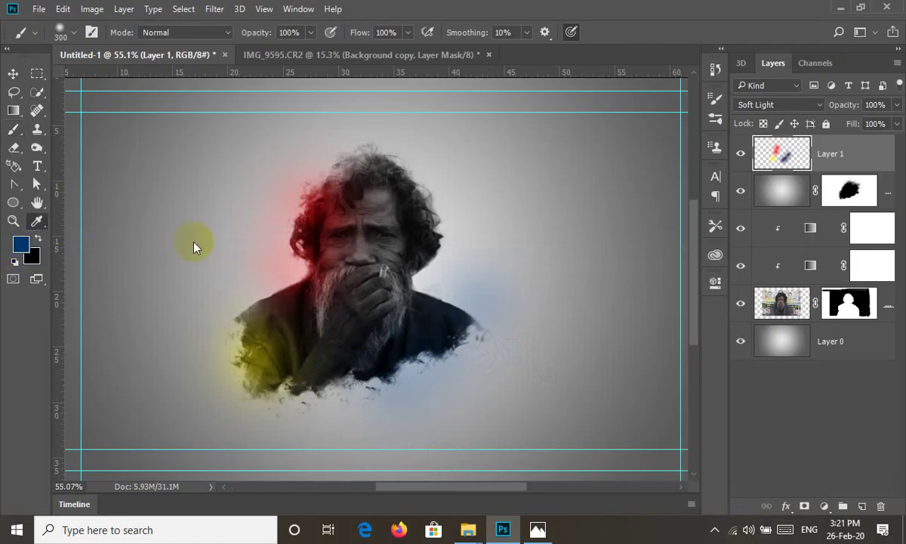
text(606802)
drag(684, 146, 759, 97)
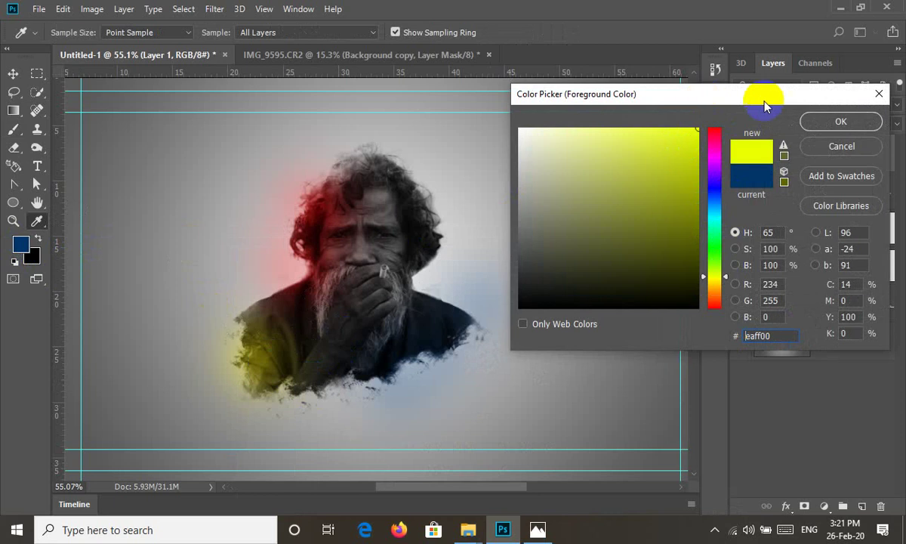
drag(726, 281, 725, 286)
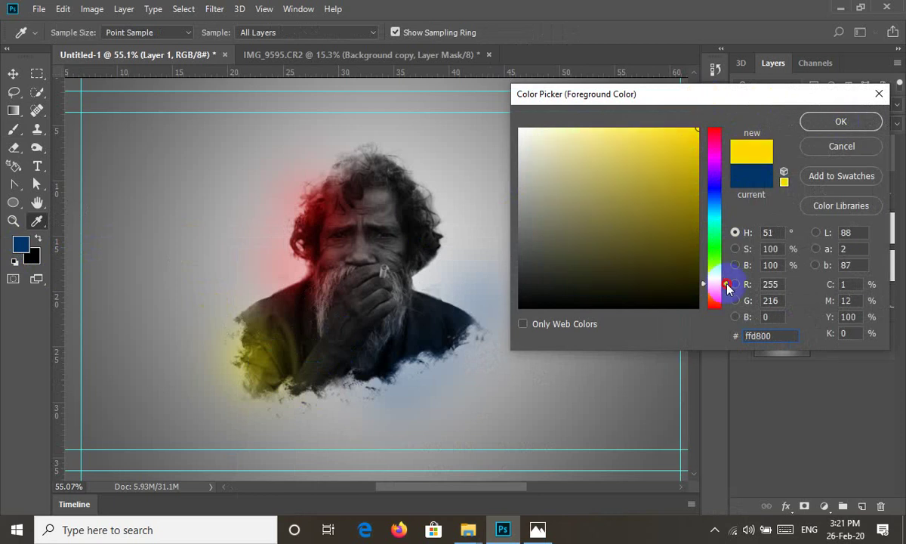
click(841, 122)
drag(348, 401, 302, 368)
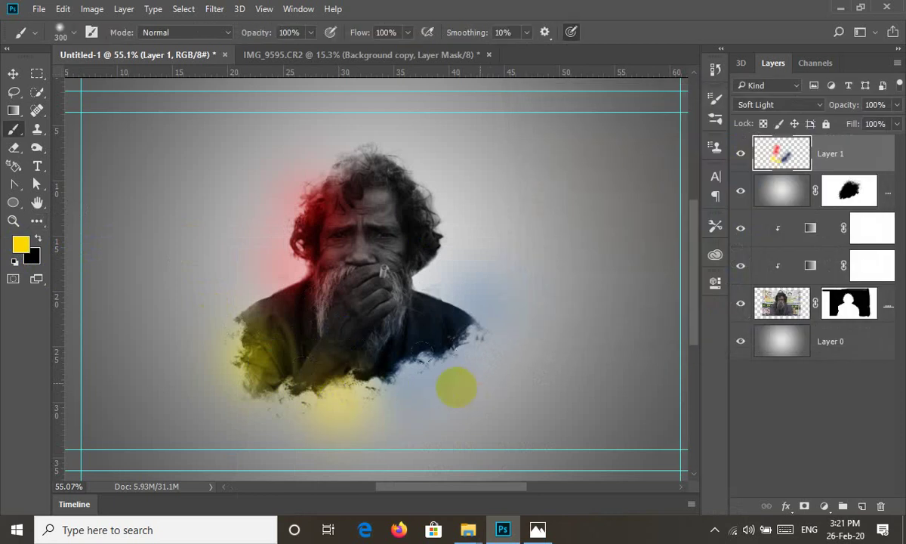
drag(456, 388, 398, 383)
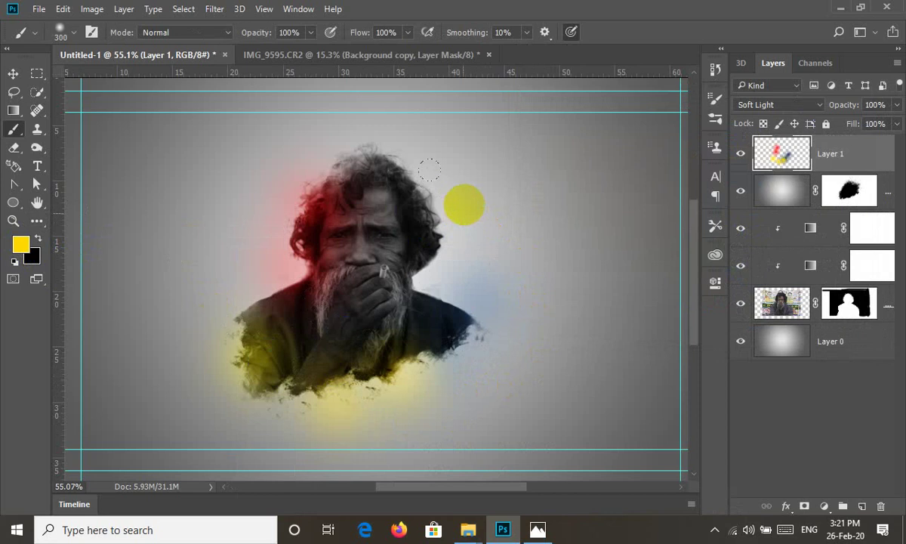
Step: Paint a green glow over the right of the hair and set Layer 1 opacity to 85%
click(15, 245)
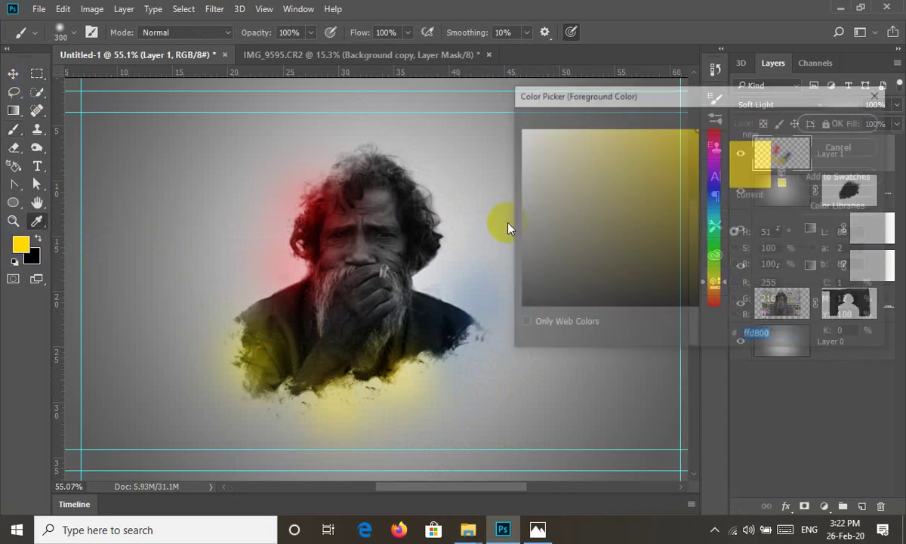
drag(717, 221, 721, 258)
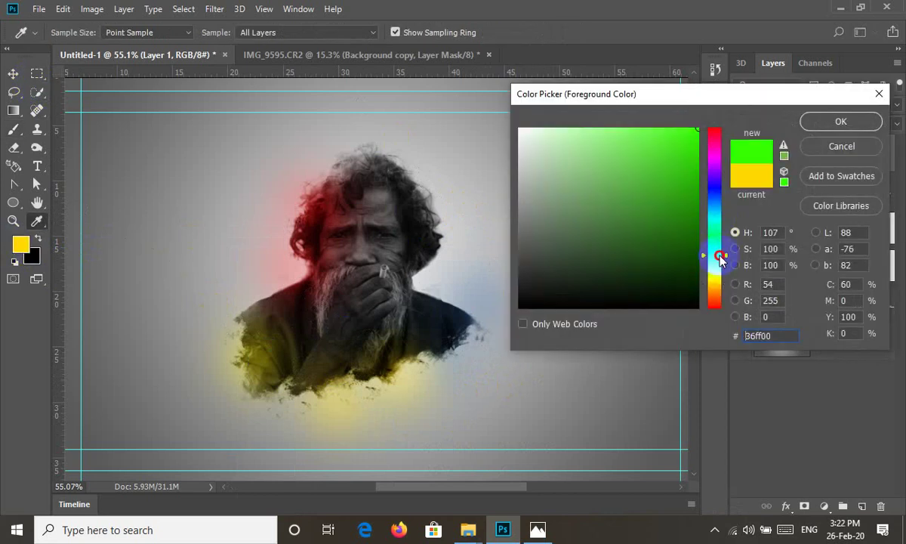
click(841, 121)
click(433, 229)
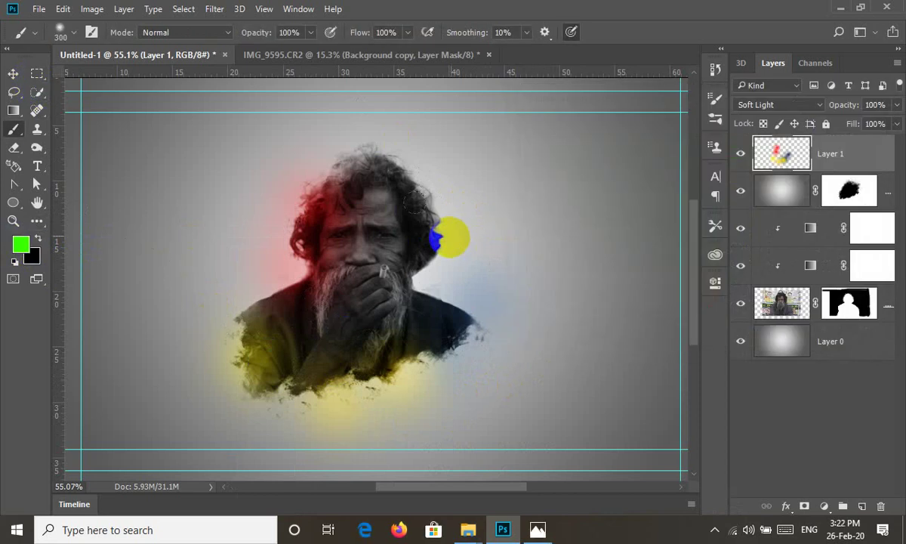
drag(384, 191, 353, 123)
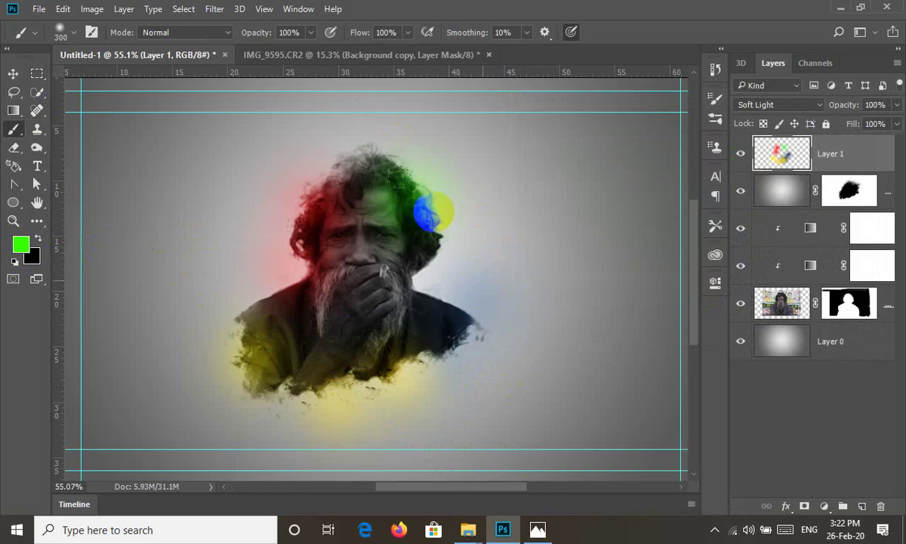
drag(838, 110, 811, 112)
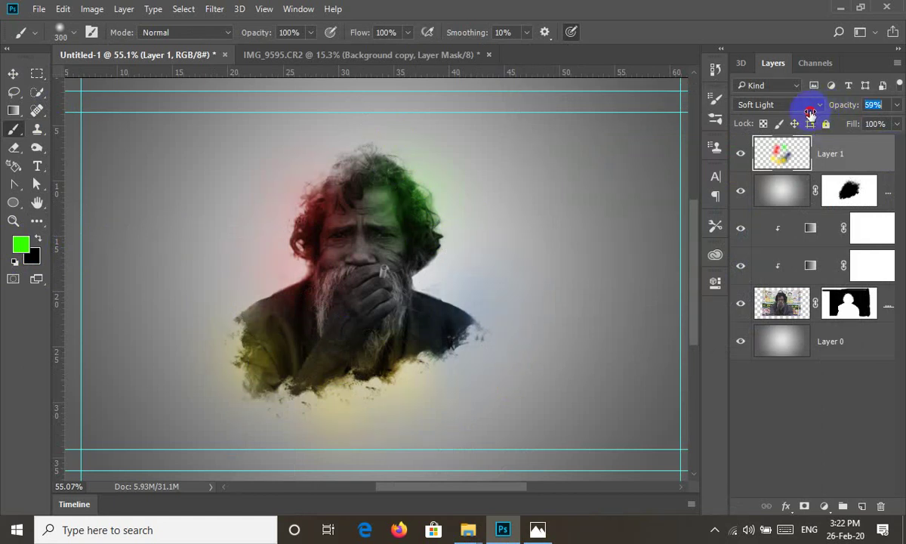
drag(810, 111, 821, 110)
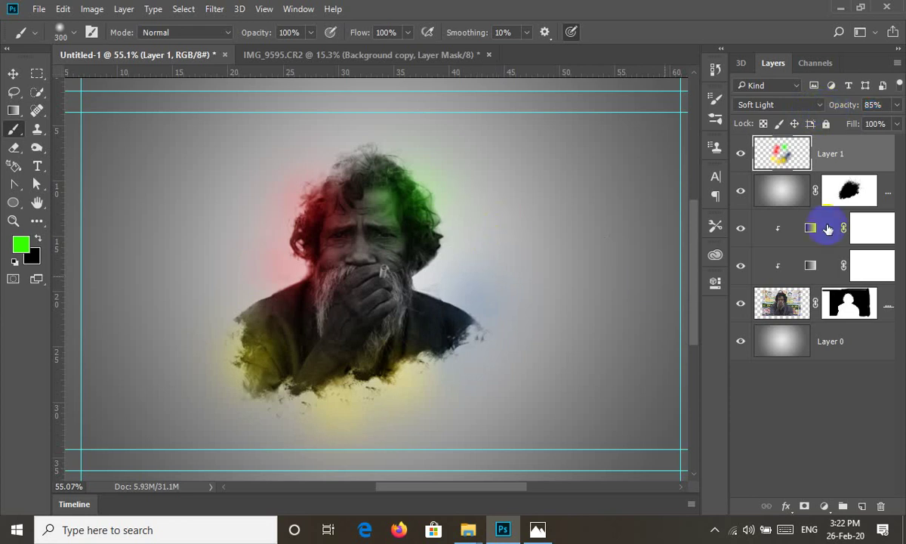
Step: Add a layer mask to the glow layer, paint out some glow, and load the figure's outline
click(805, 507)
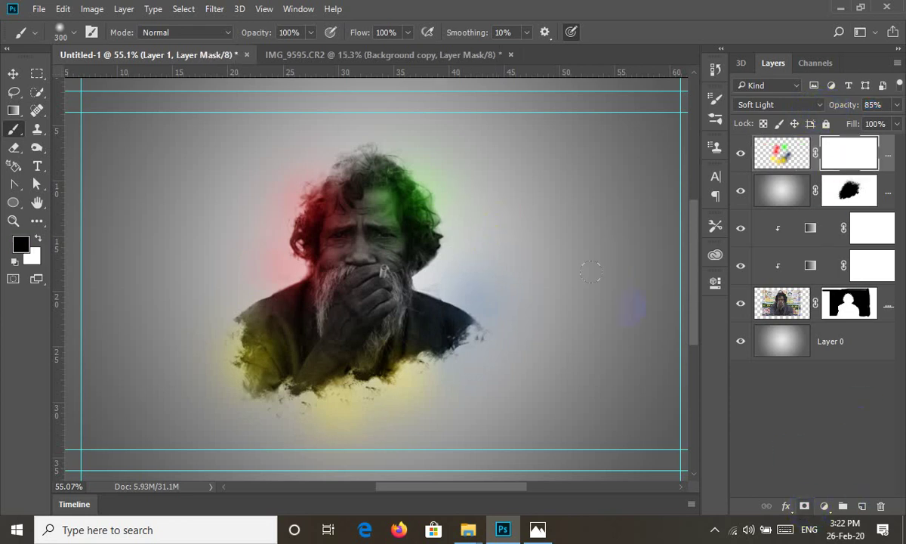
mouse_move(513, 136)
mouse_down()
mouse_move(393, 88)
mouse_move(262, 100)
mouse_up()
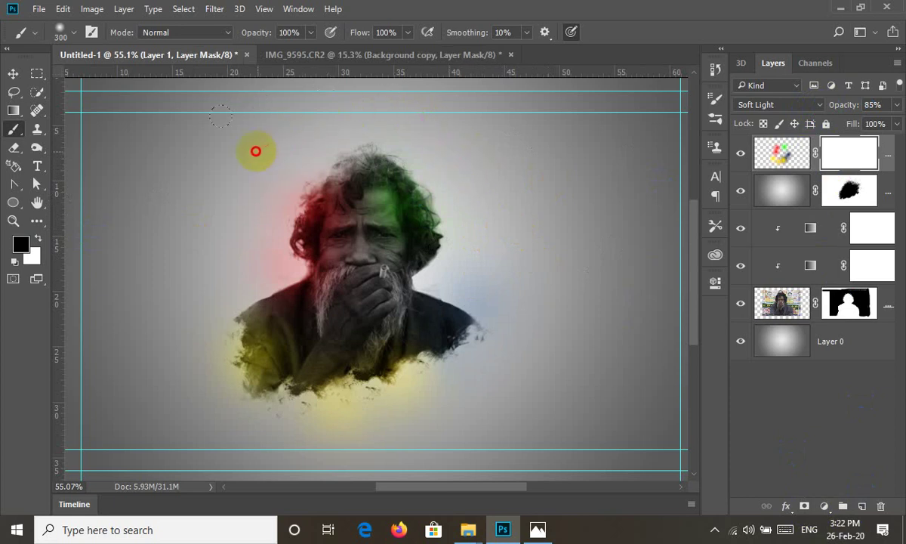
drag(256, 151, 283, 139)
mouse_move(808, 195)
mouse_down()
mouse_move(837, 182)
mouse_move(867, 210)
mouse_up()
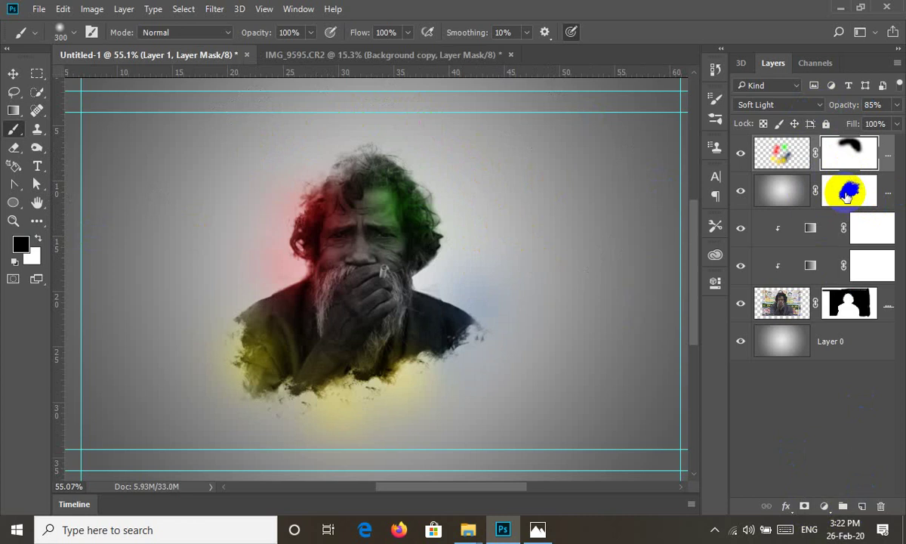
drag(847, 194, 848, 195)
key(alt+z)
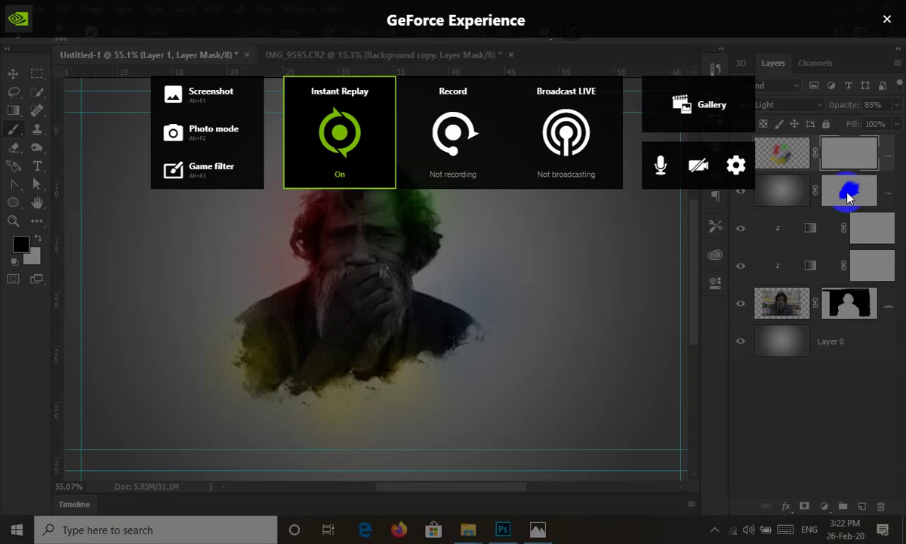
click(848, 197)
ctrl+click(848, 195)
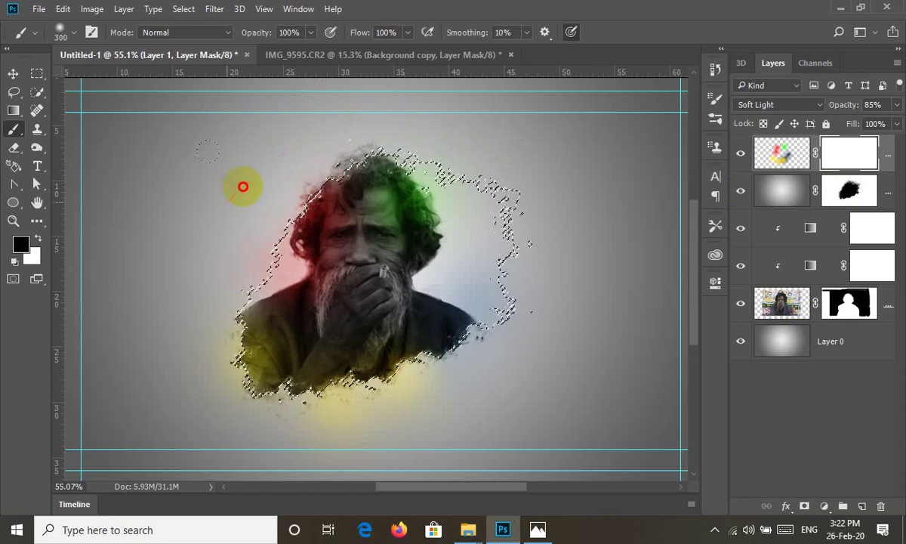
Step: Mask out the colour glows spilling above, below and around the figure
drag(272, 148, 253, 189)
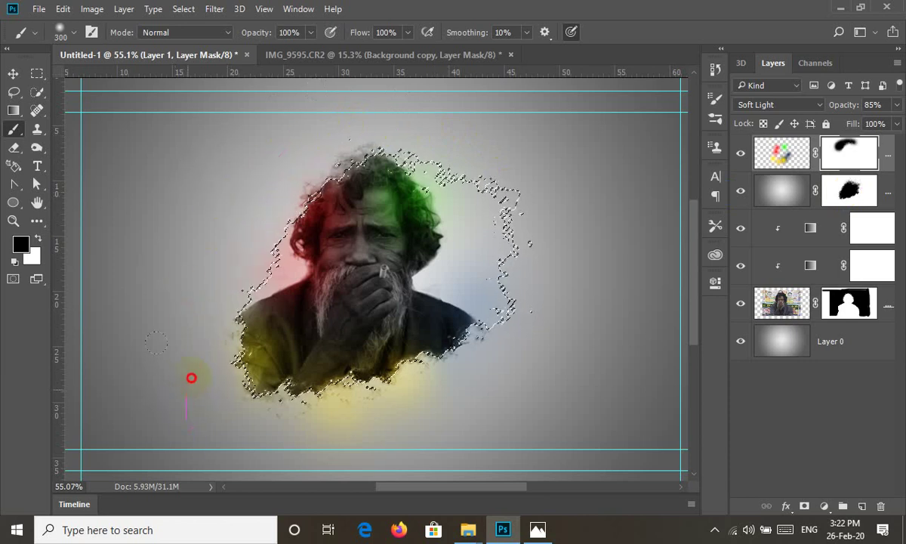
drag(258, 423, 458, 408)
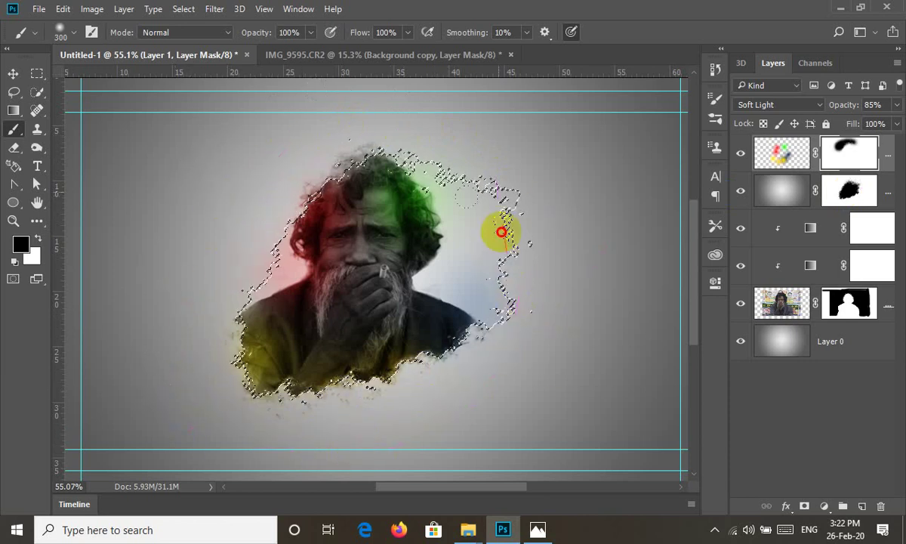
drag(548, 204, 529, 228)
ctrl+click(841, 193)
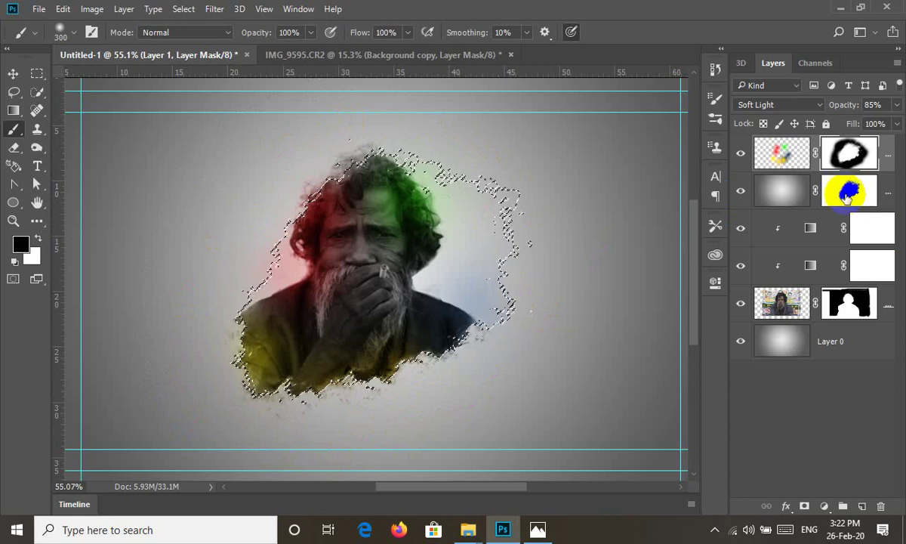
click(845, 309)
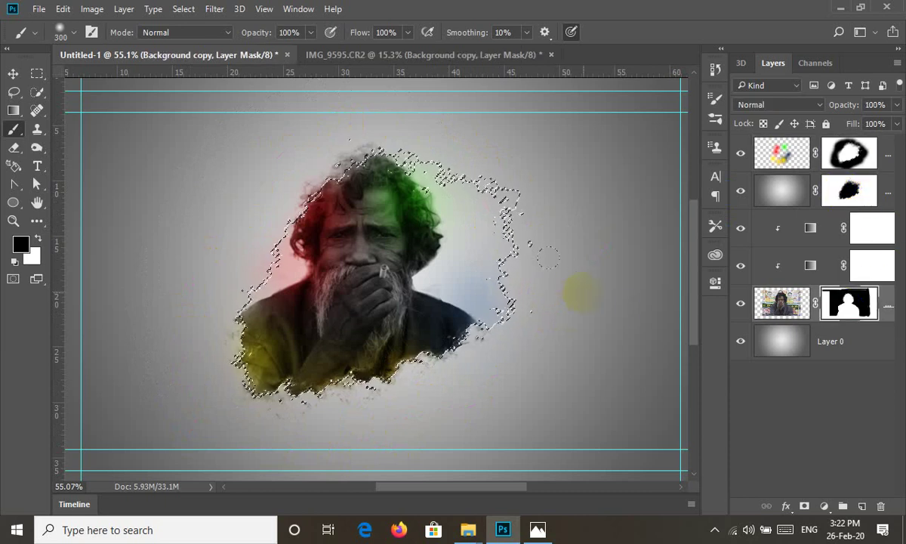
Step: Using the inverted portrait-mask selection, mask the bluish tint beside the right shoulder
key(ctrl+d)
click(845, 319)
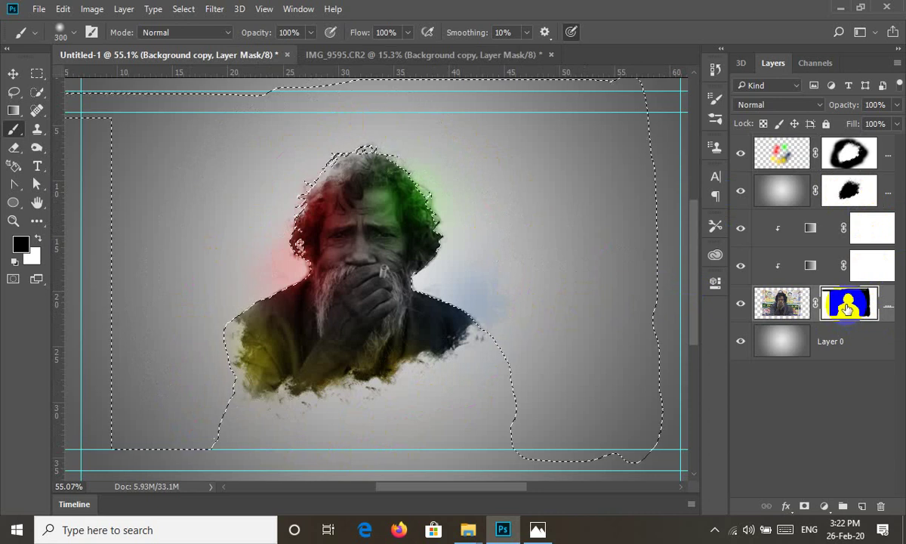
click(181, 9)
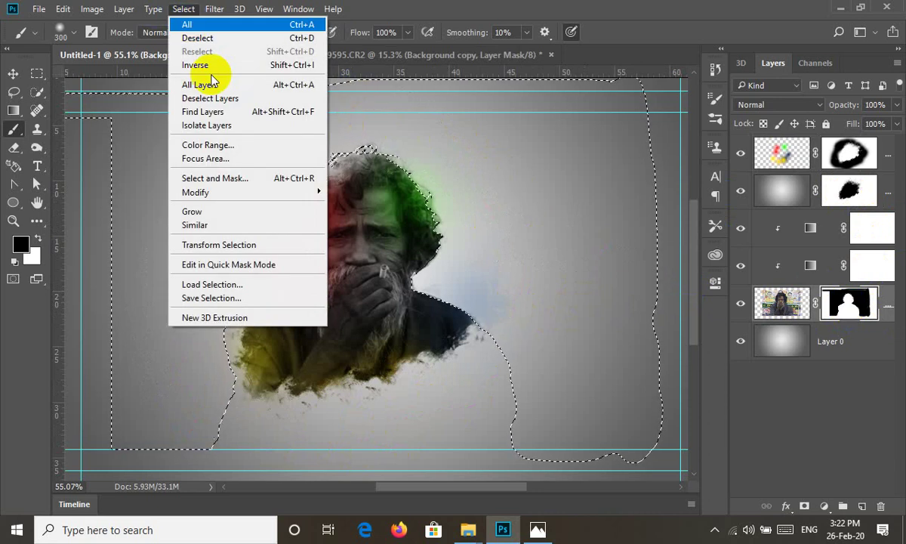
click(212, 61)
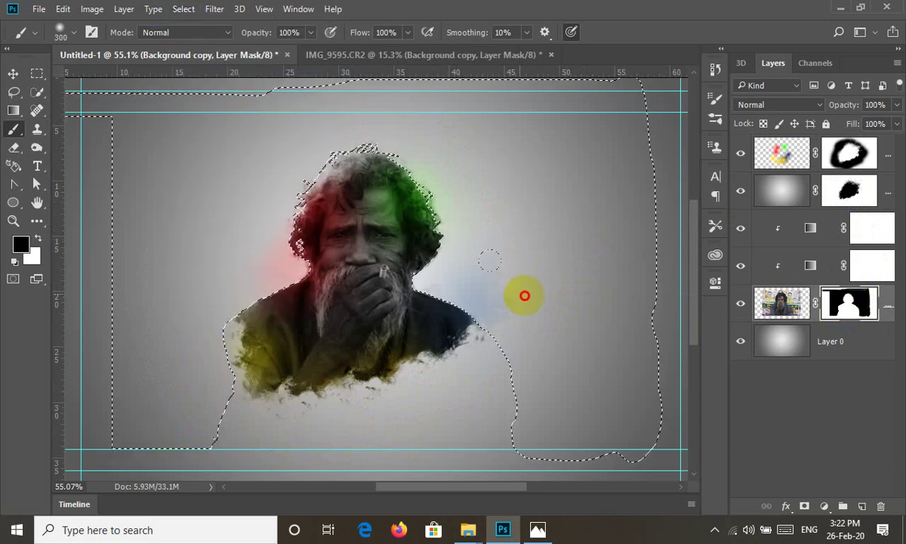
click(849, 153)
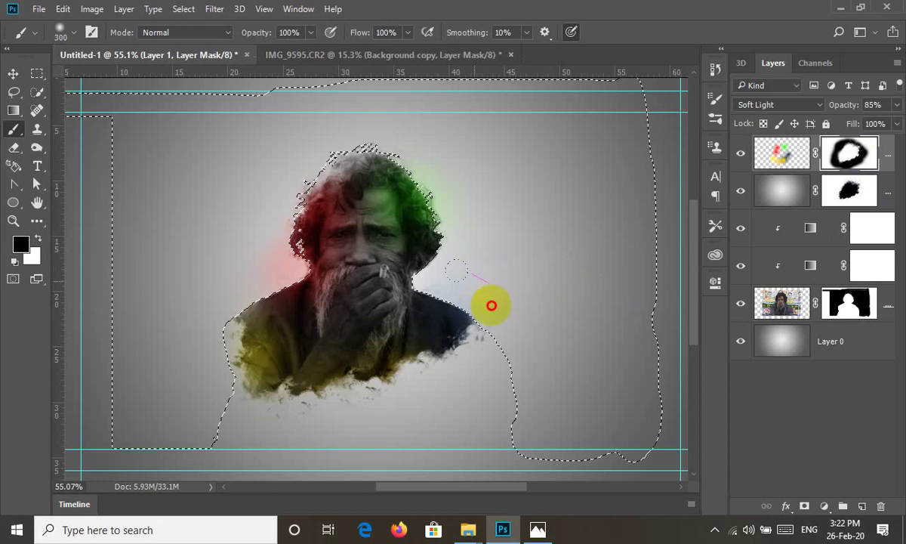
drag(457, 269, 475, 182)
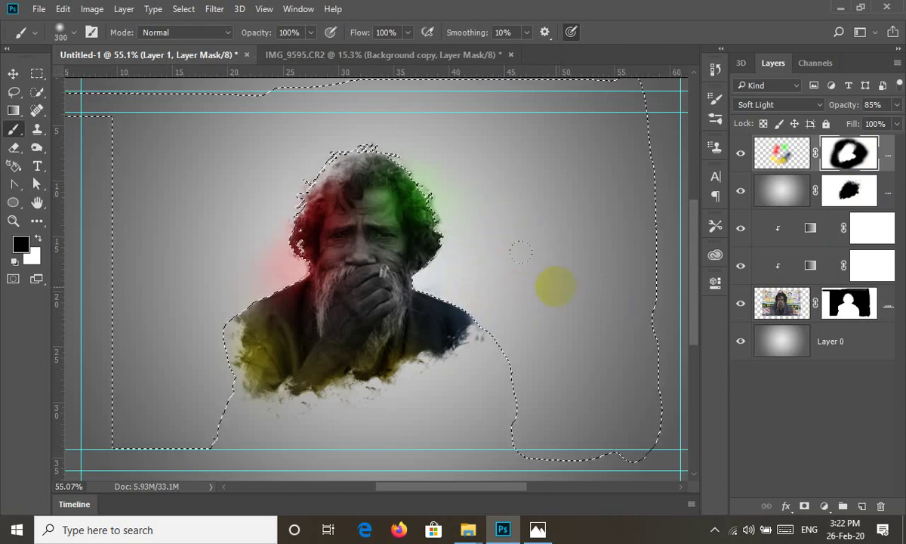
key(ctrl+d)
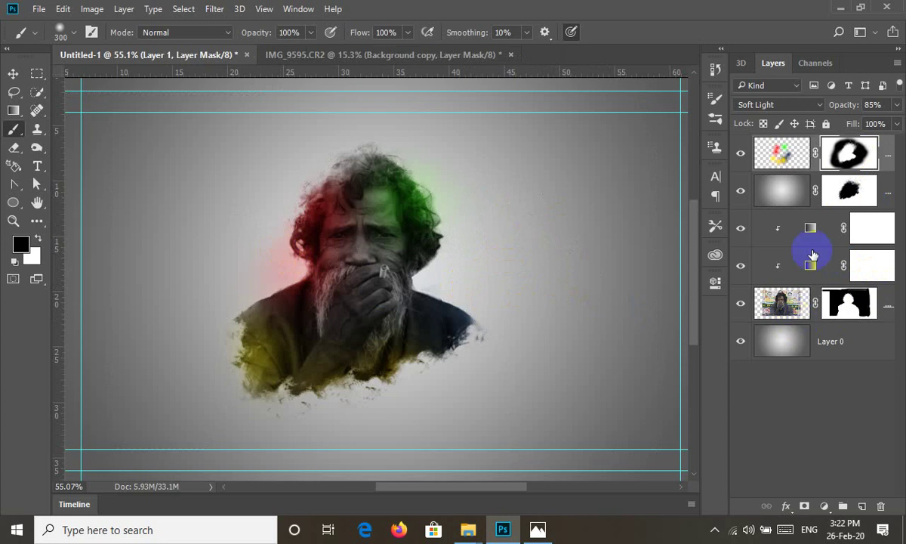
click(851, 193)
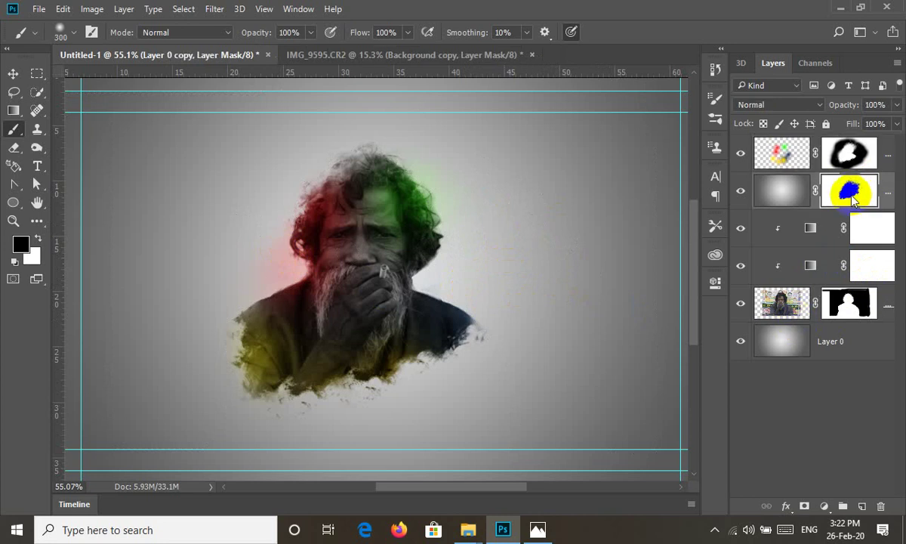
Step: Paint black on Layer 1's mask with a 100 px brush to hide the red glow left of the face
ctrl+click(851, 193)
scroll(247, 284, up, 1)
scroll(286, 243, up, 1)
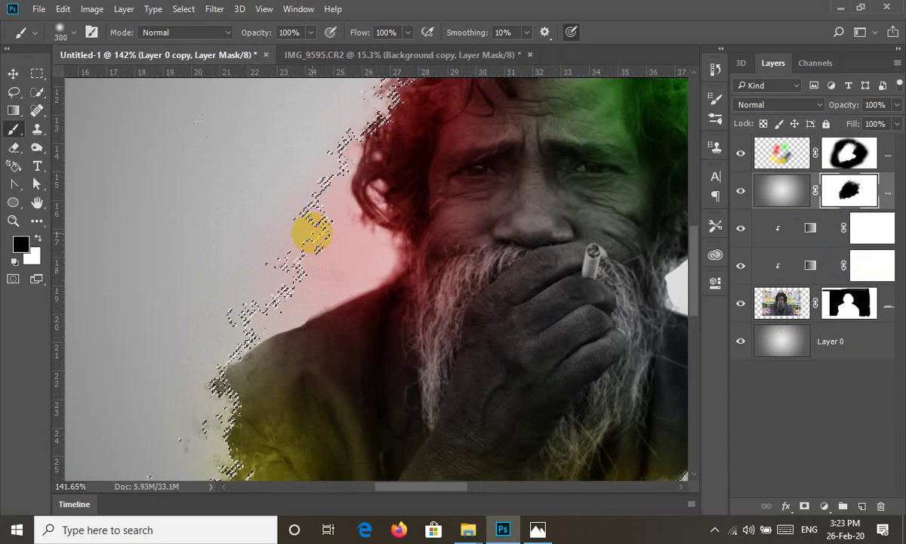
scroll(312, 234, down, 1)
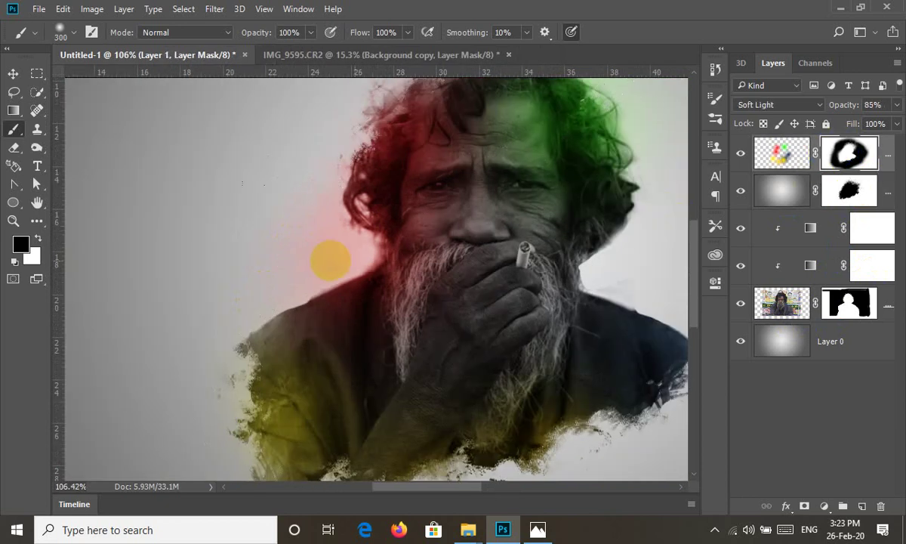
mouse_move(296, 249)
mouse_down()
mouse_move(324, 256)
mouse_move(318, 188)
mouse_move(269, 253)
mouse_move(290, 258)
mouse_move(235, 296)
mouse_up()
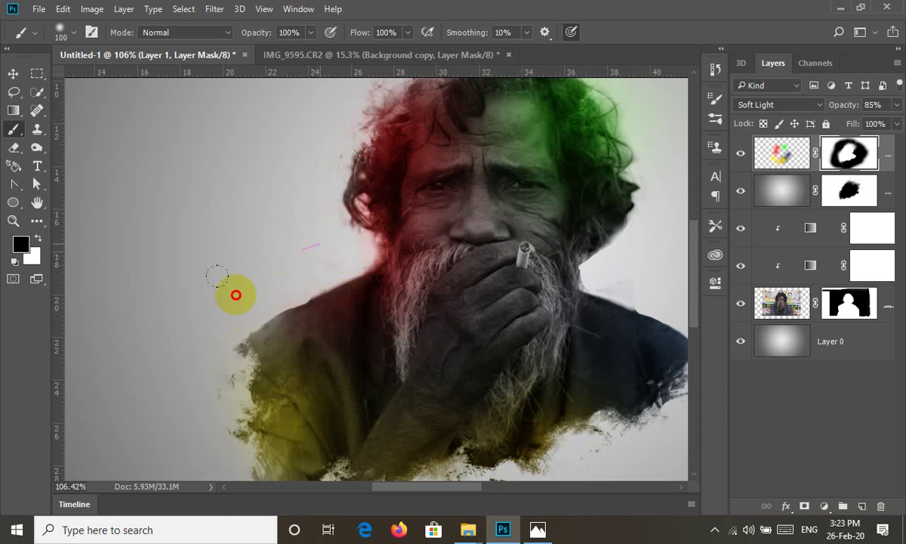
Step: Fit the whole canvas in view and target Layer 0 copy's mask
key(ctrl+0)
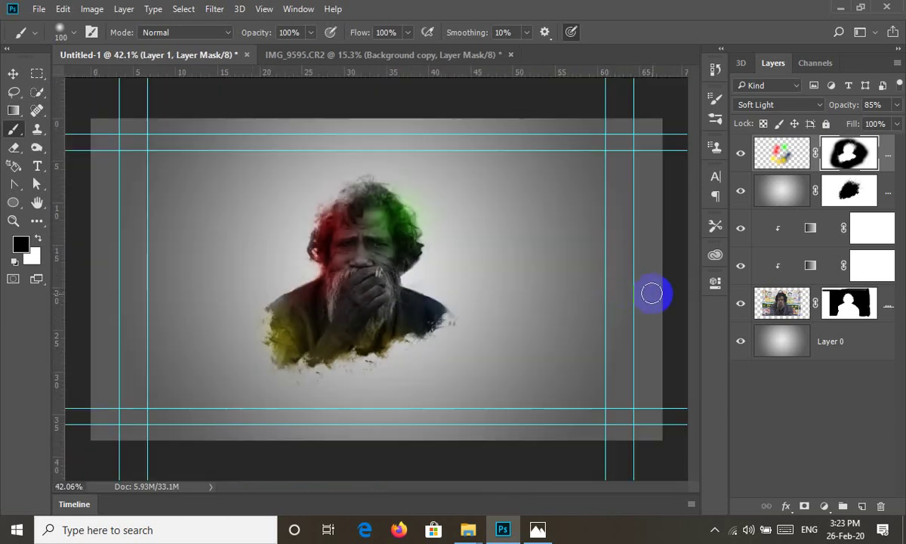
scroll(502, 297, up, 3)
scroll(501, 297, up, 1)
scroll(501, 297, down, 3)
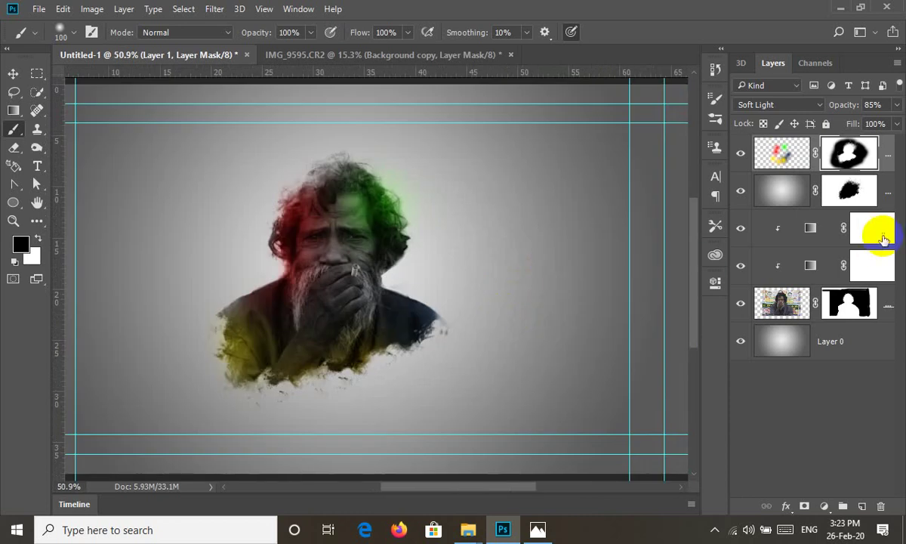
click(853, 192)
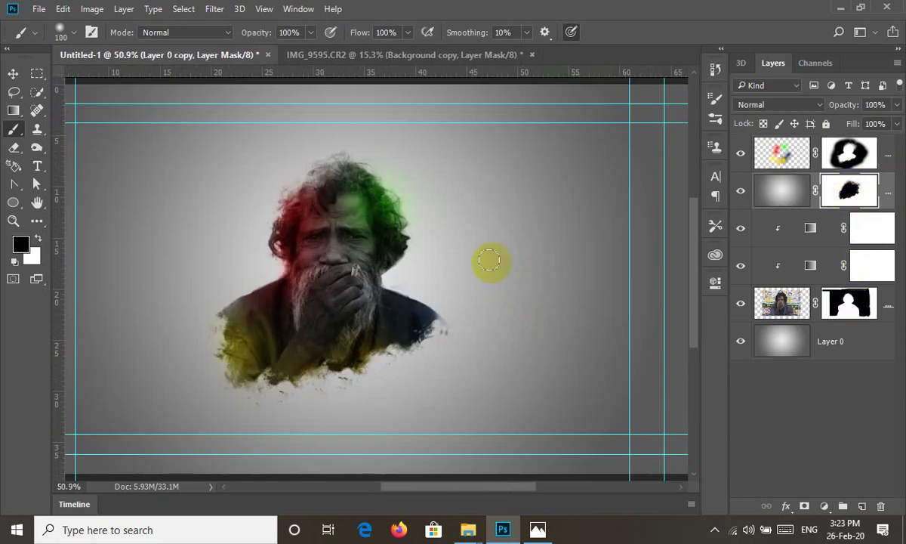
Step: Pick the 702 px particle brush and stamp dispersion particles on Layer 0 copy's mask over the lower portrait
right_click(285, 177)
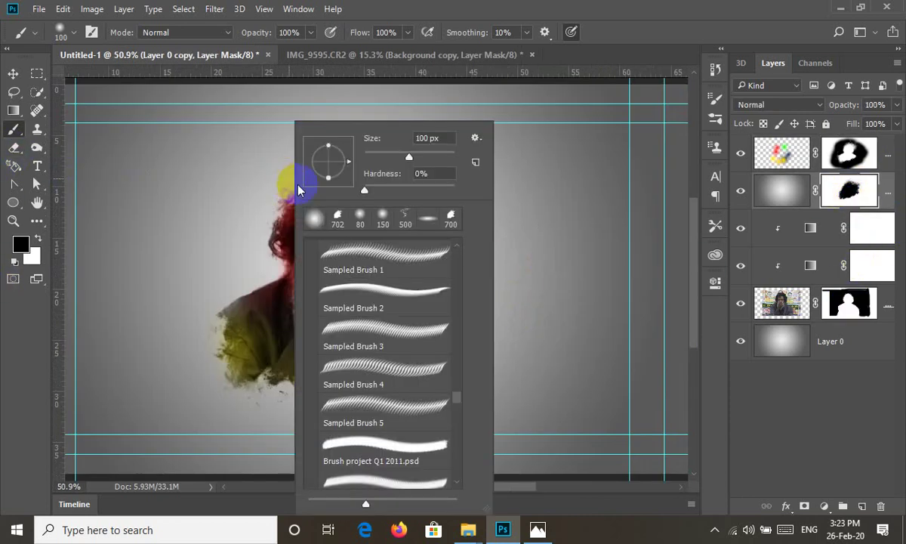
click(497, 161)
drag(374, 245, 333, 292)
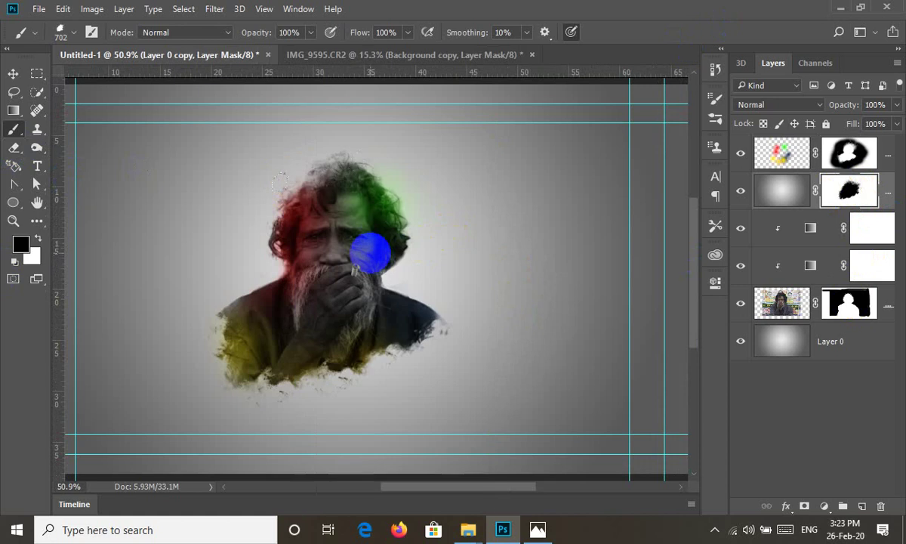
right_click(334, 122)
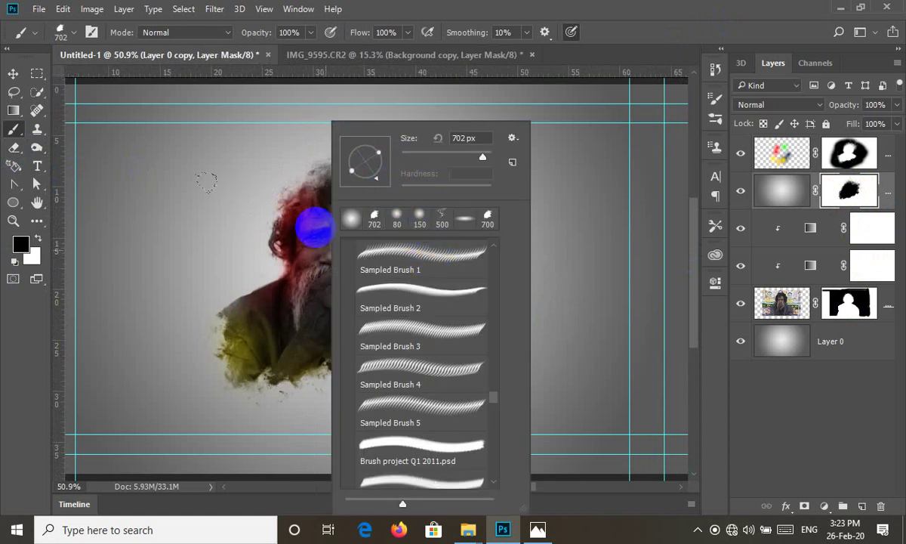
click(355, 266)
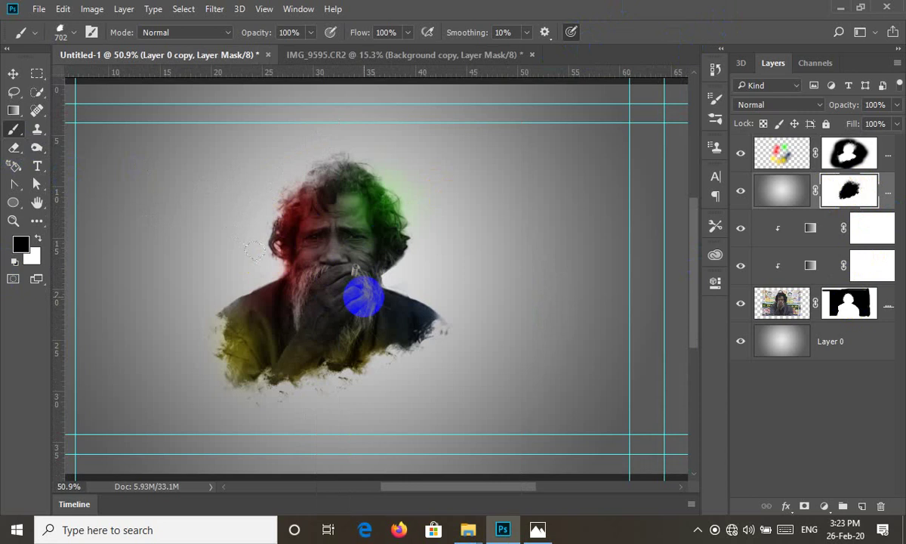
drag(357, 266, 360, 298)
Step: Stamp more particle bursts at the bottom and around the hair, head and right cheek
click(318, 271)
mouse_move(318, 271)
mouse_down()
mouse_move(319, 230)
mouse_move(349, 219)
mouse_move(320, 225)
mouse_move(364, 265)
mouse_move(356, 337)
mouse_move(340, 308)
mouse_move(355, 385)
mouse_up()
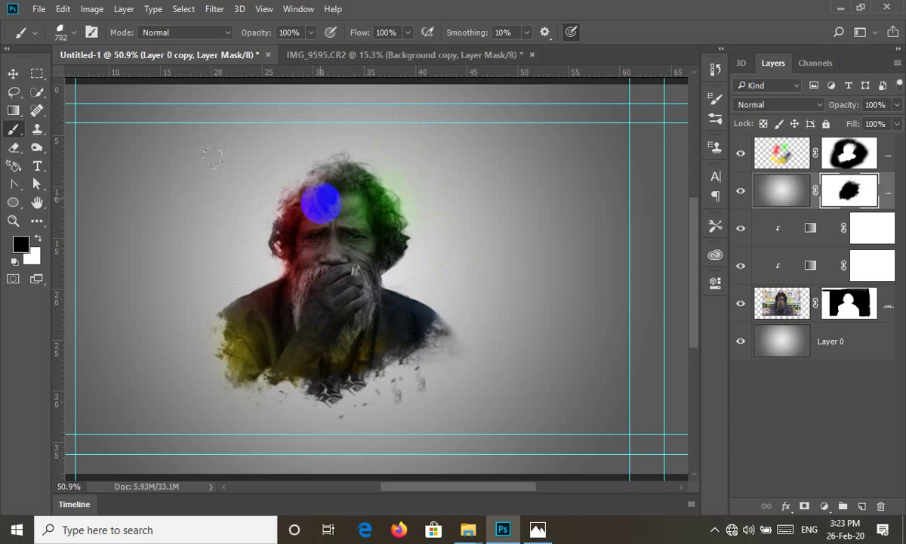
drag(318, 202, 411, 187)
drag(388, 227, 259, 172)
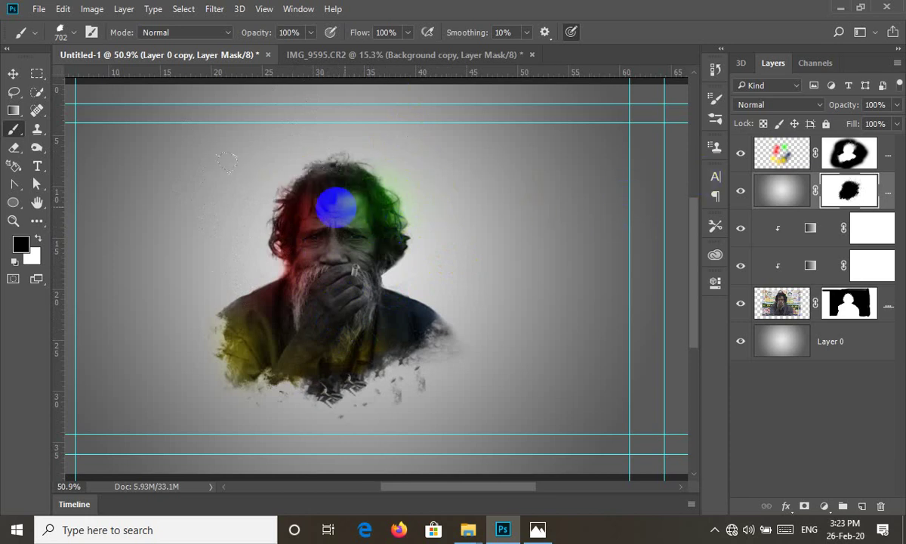
mouse_move(334, 208)
mouse_down()
mouse_move(373, 242)
mouse_move(436, 240)
mouse_up()
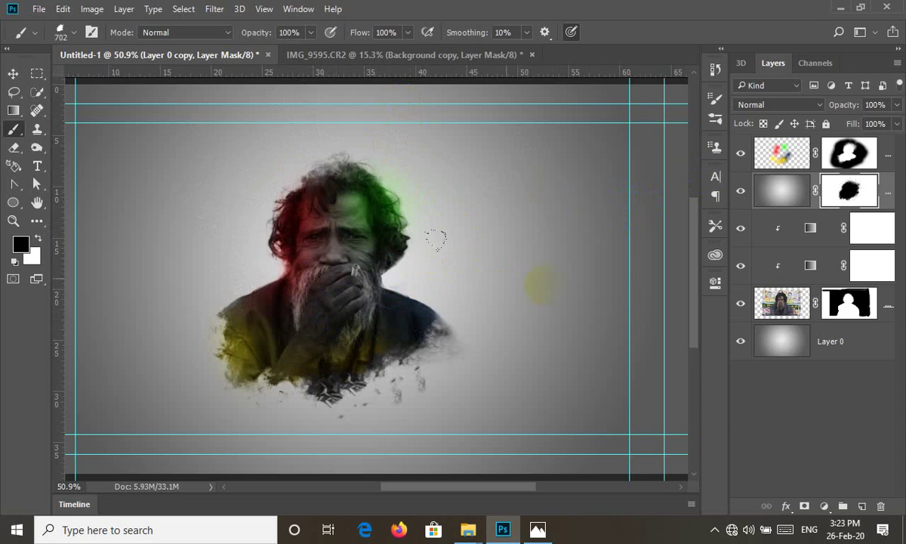
Step: Add particles near the lower-left shoulder, undoing the dark patch stamped along the bottom edge
scroll(415, 202, up, 2)
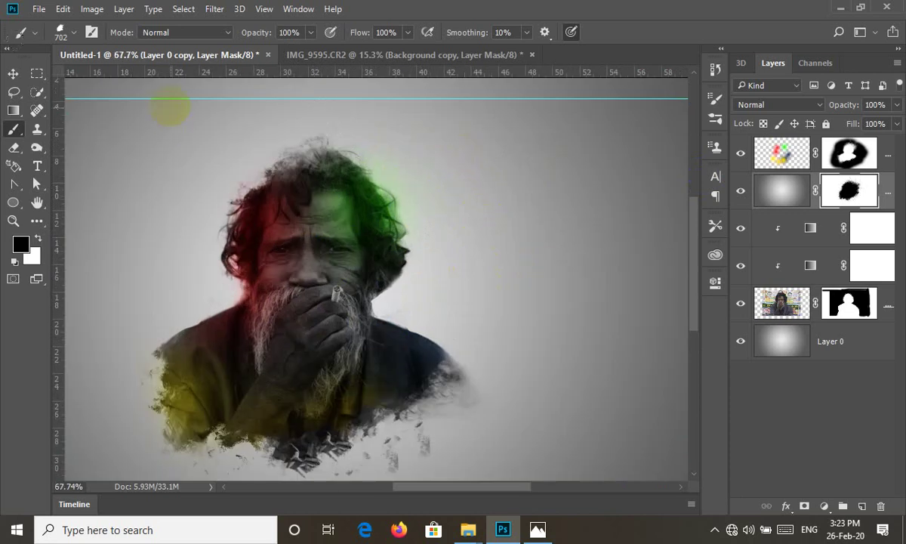
scroll(603, 303, down, 3)
scroll(494, 365, up, 2)
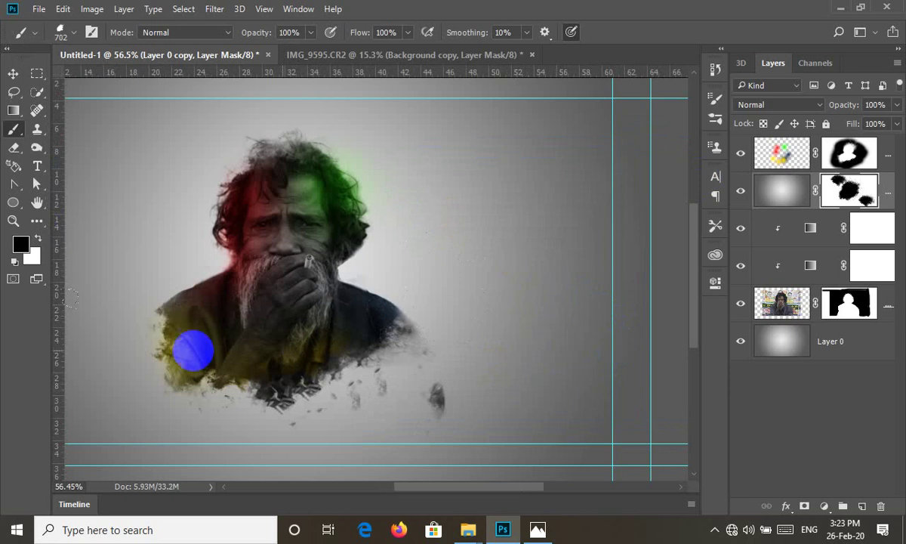
drag(192, 349, 128, 415)
click(237, 457)
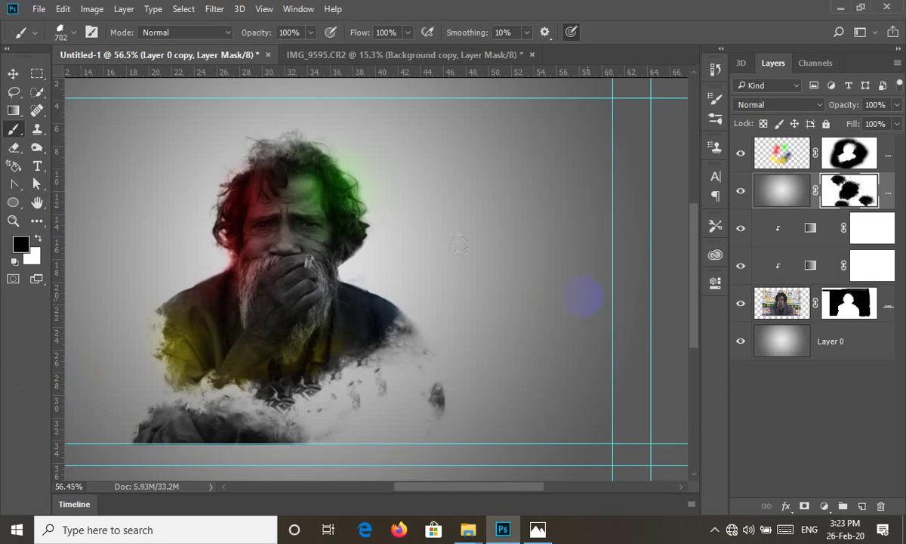
key(ctrl+z)
scroll(495, 321, down, 2)
right_click(421, 261)
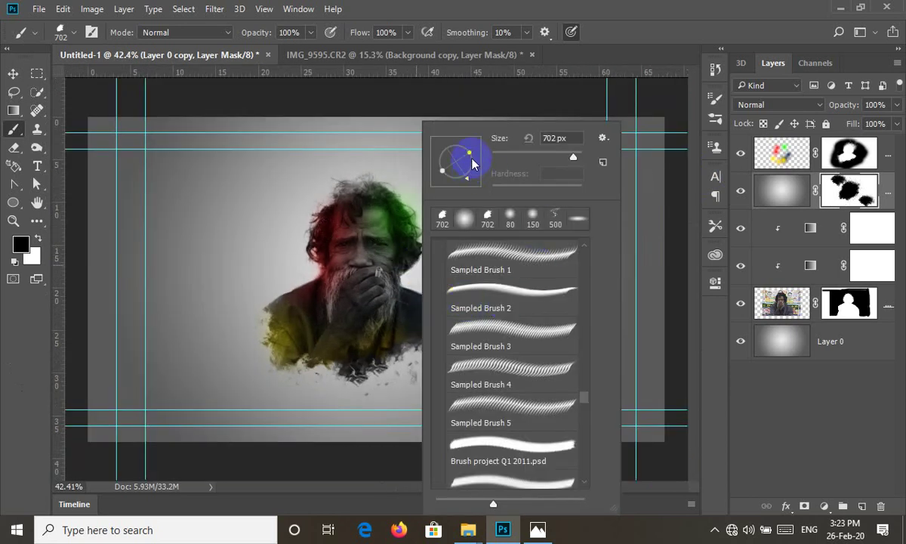
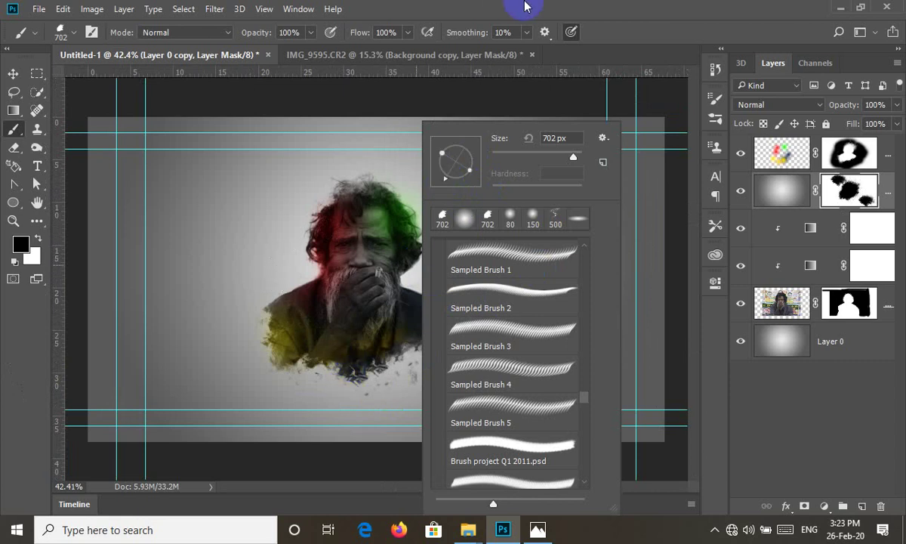
Step: Set the brush size to 400 px and compare the composite against the Final Result reference
key(Return)
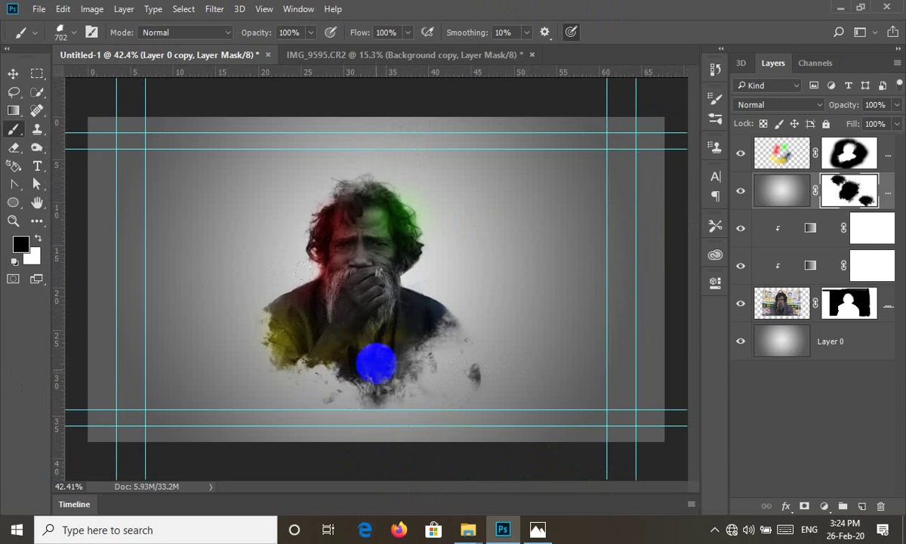
key(bracketleft)
key(bracketleft)
key(bracketleft)
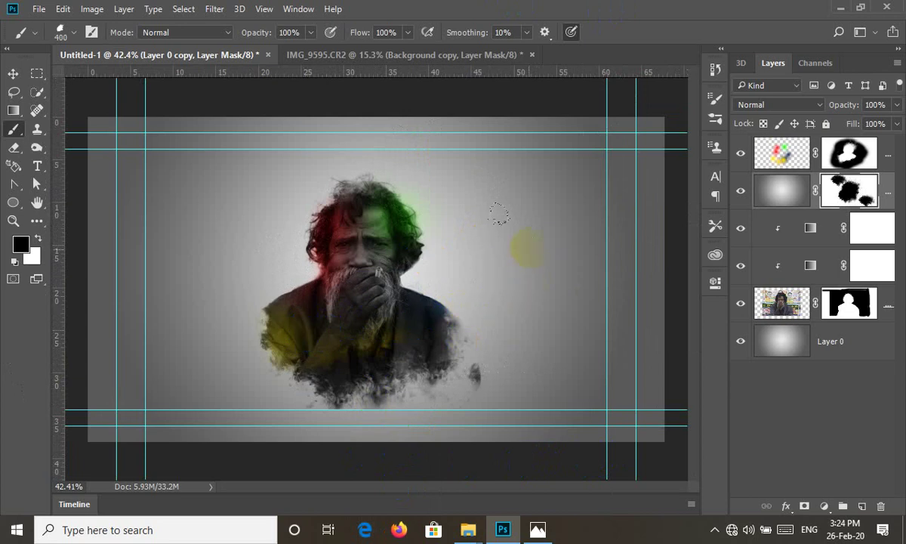
scroll(431, 344, up, 3)
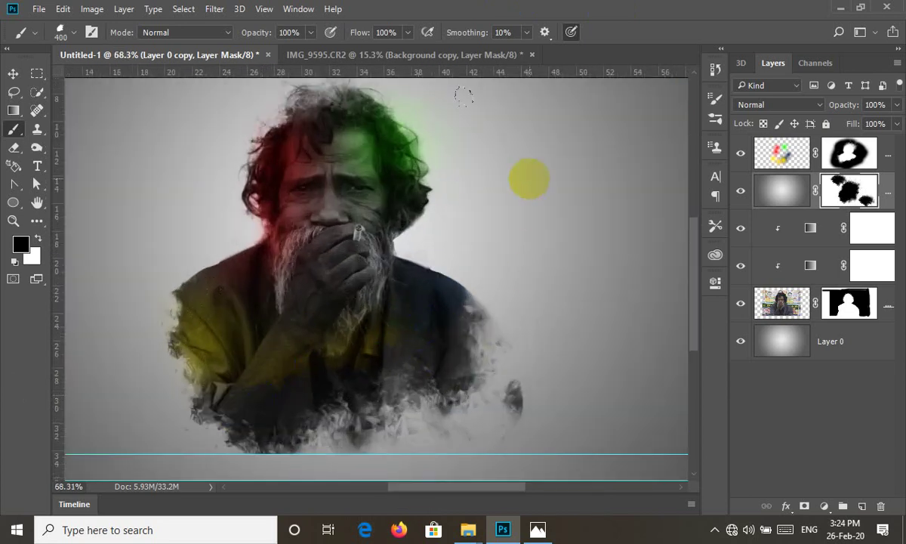
scroll(463, 96, down, 3)
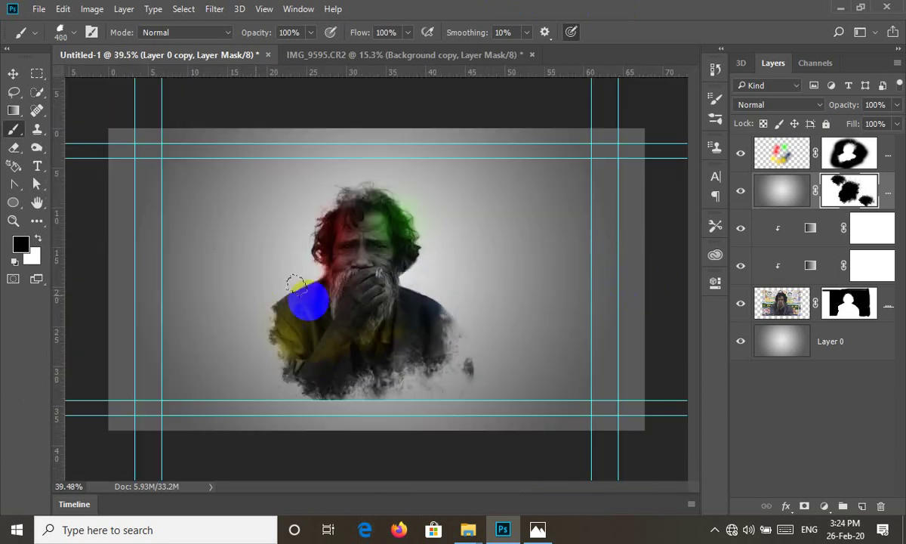
scroll(431, 332, up, 1)
scroll(596, 332, up, 3)
scroll(496, 231, down, 3)
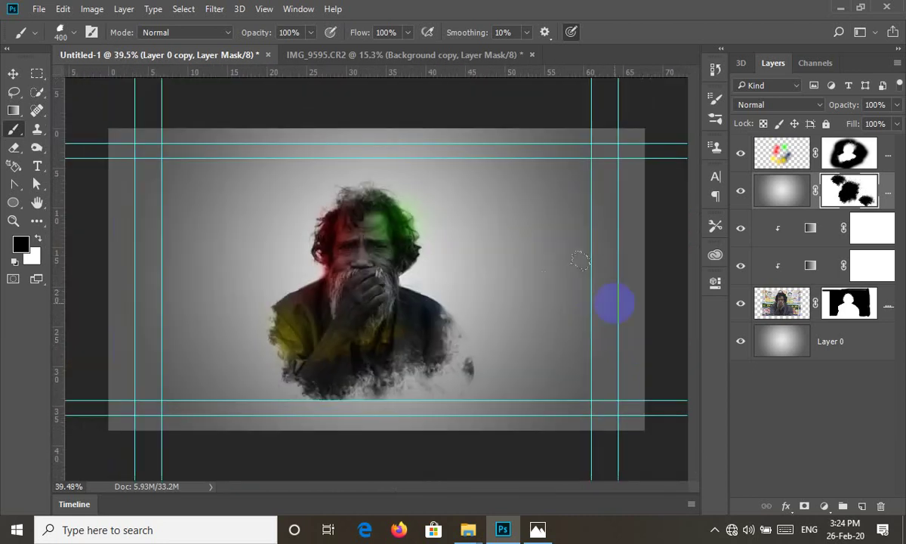
scroll(420, 282, up, 1)
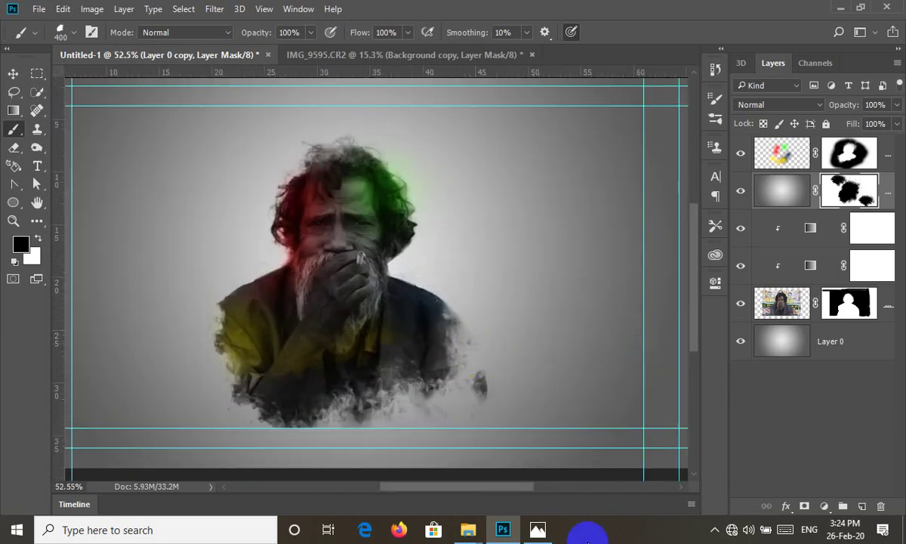
click(538, 529)
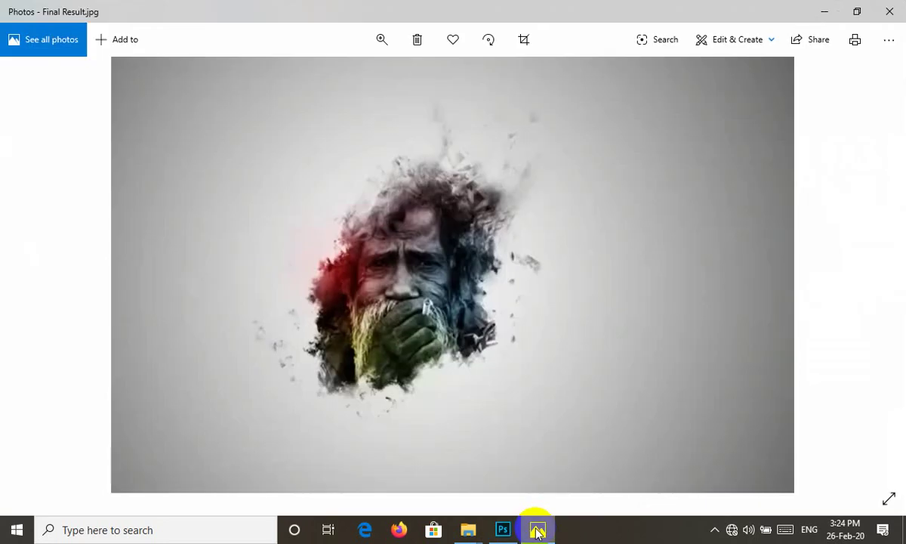
click(538, 529)
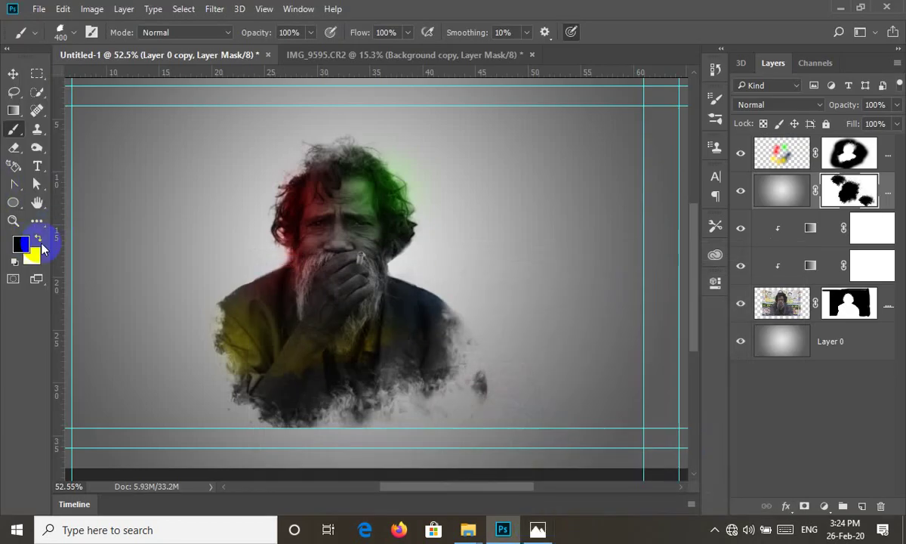
Step: Paint black and white on the layer mask to soften the lower-left shoulder
key(d)
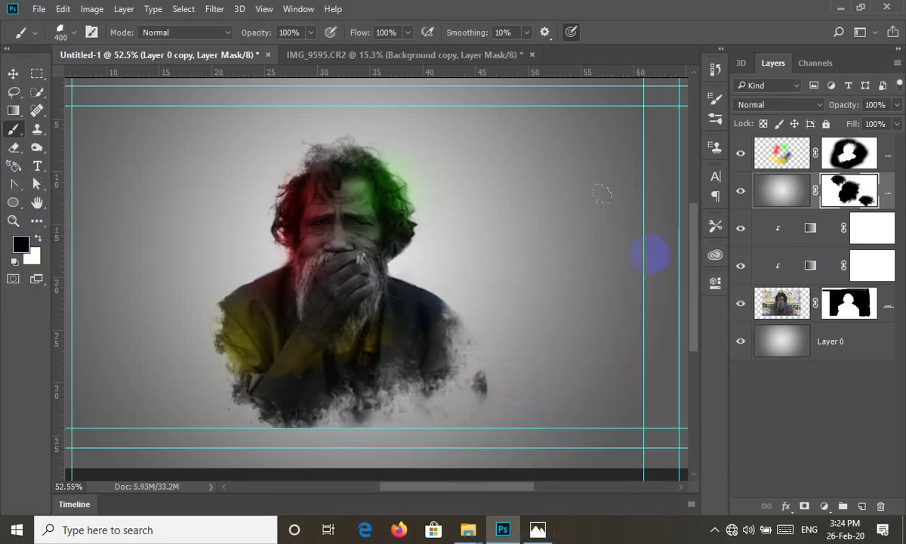
click(41, 240)
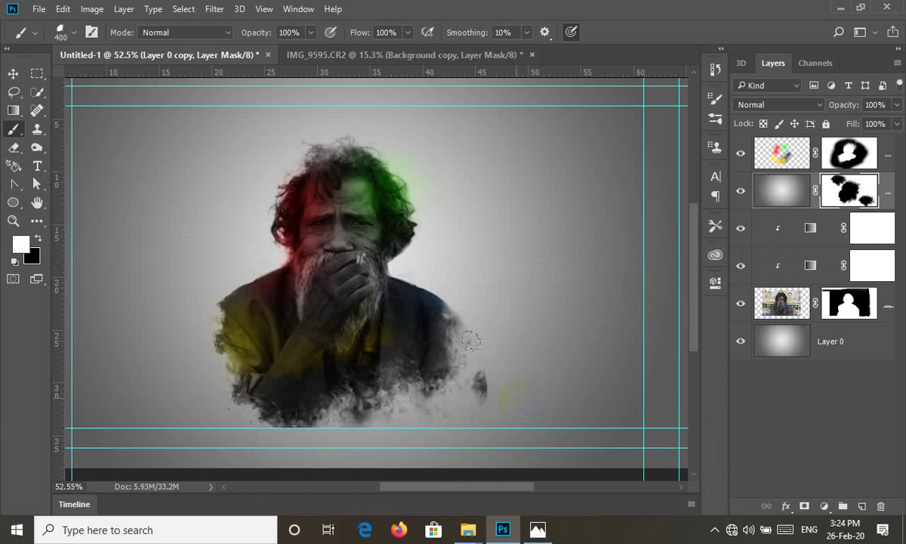
click(220, 319)
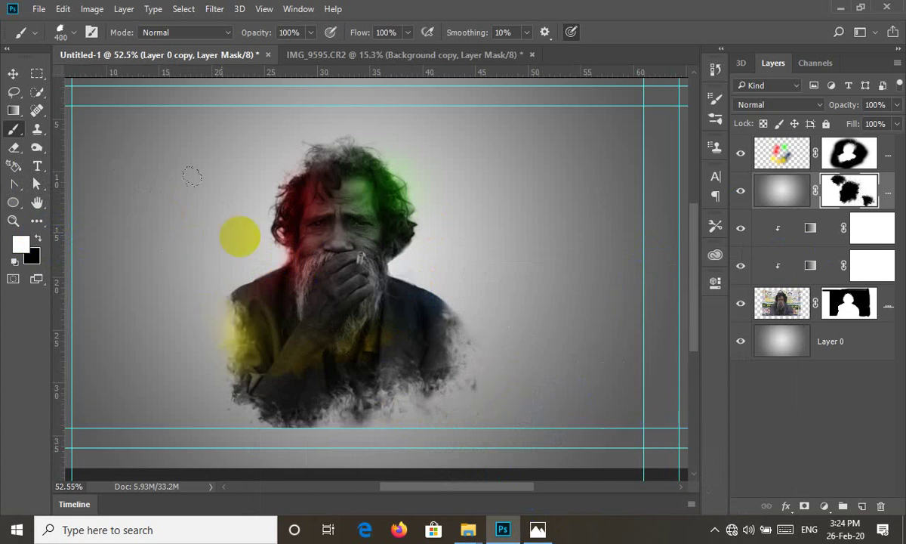
click(226, 235)
drag(236, 243, 227, 355)
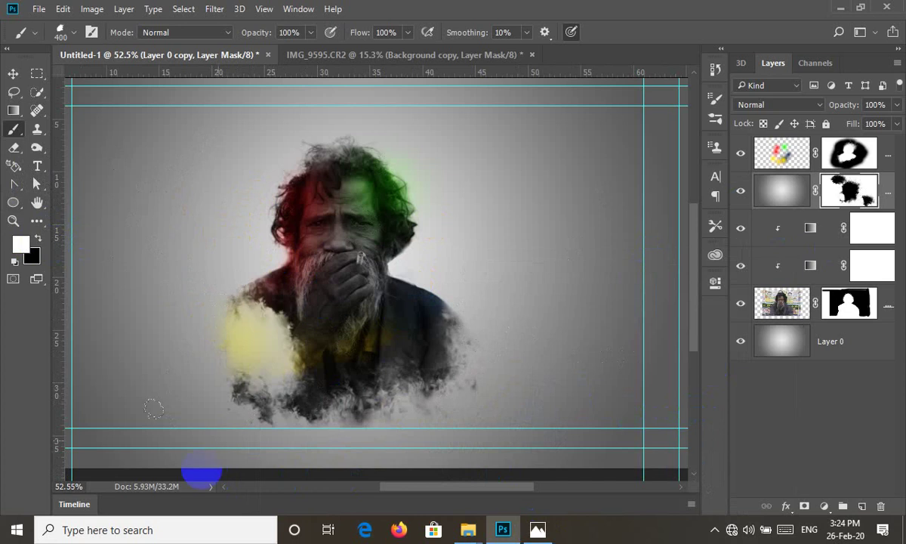
drag(254, 320, 240, 392)
click(208, 340)
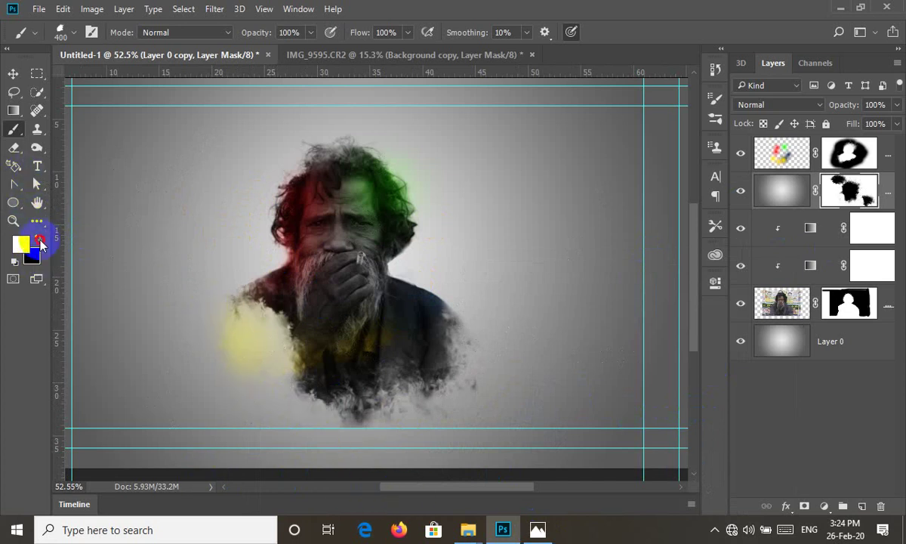
key(ctrl+z)
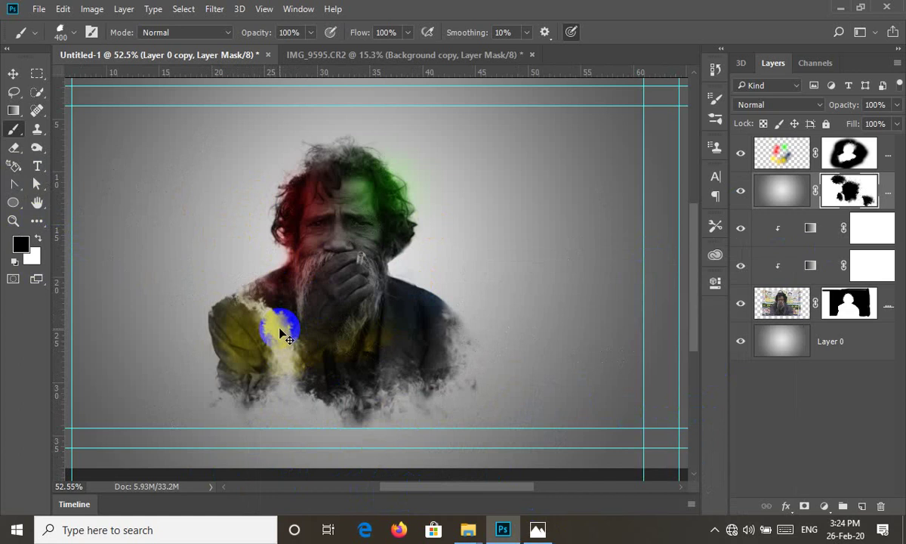
click(304, 344)
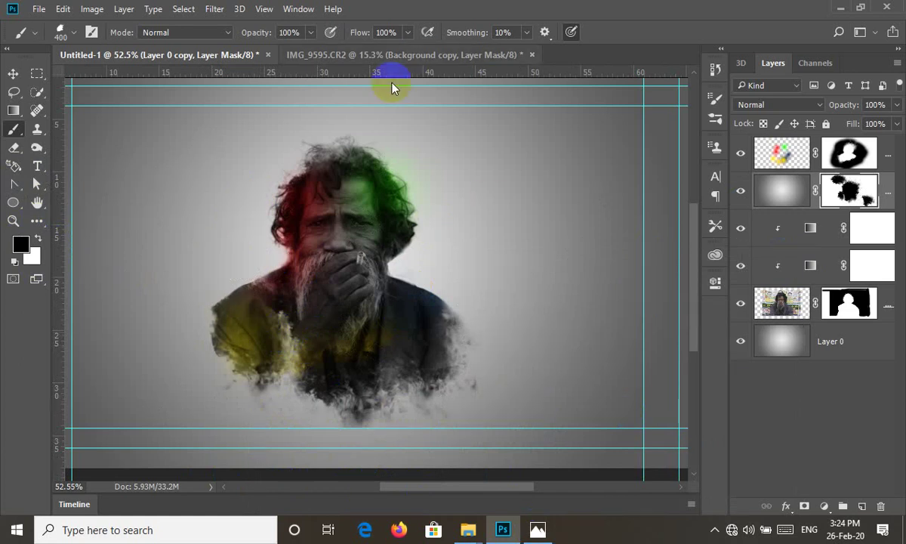
scroll(431, 374, down, 3)
scroll(533, 374, up, 3)
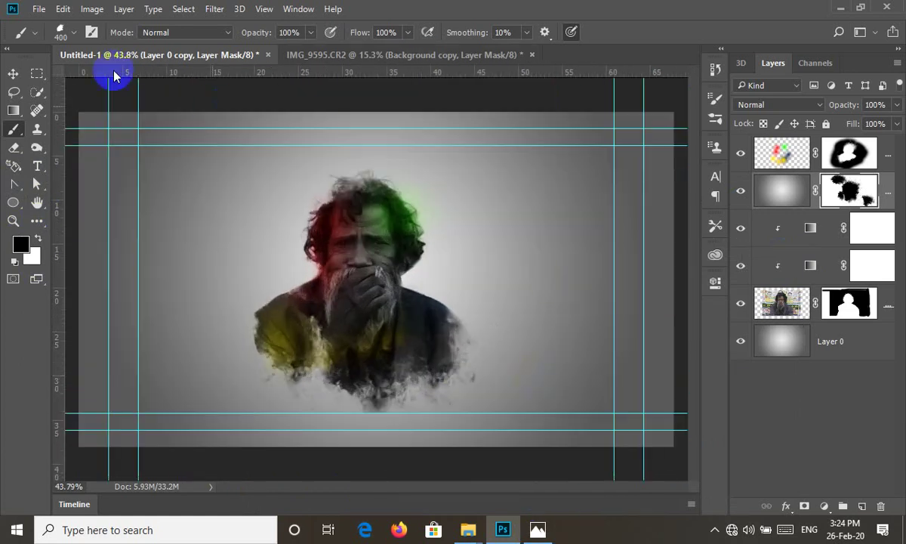
Step: Select the Move tool and zoom around the composite
click(12, 73)
scroll(506, 299, down, 3)
scroll(506, 301, up, 3)
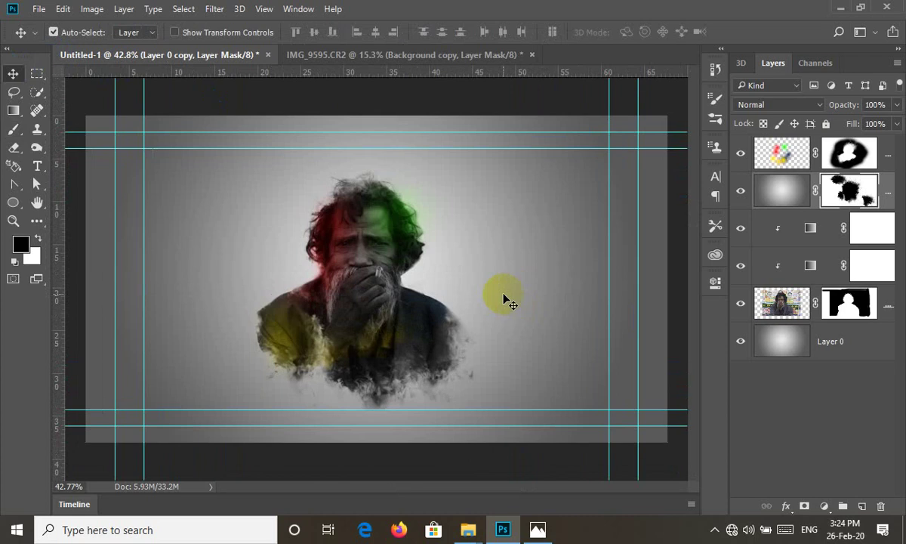
scroll(506, 299, down, 3)
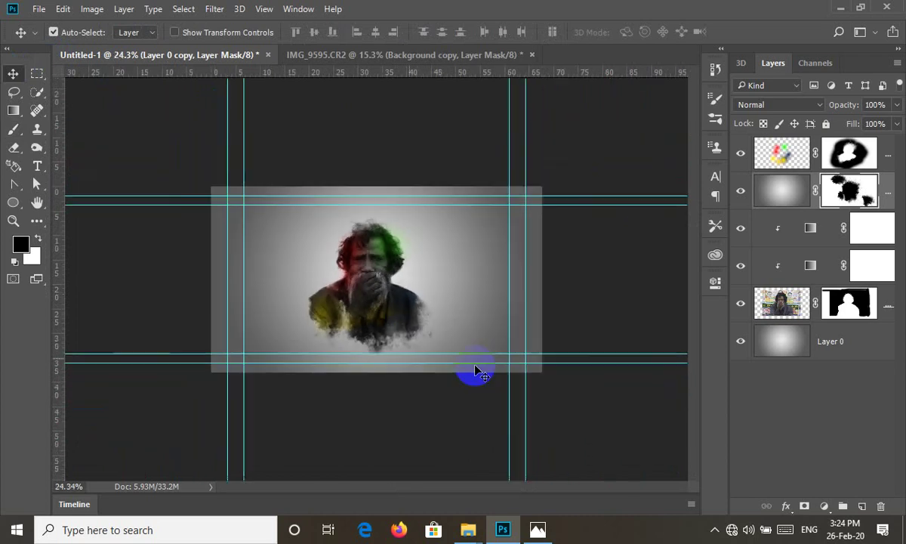
scroll(473, 363, up, 4)
Step: Save the composite to the Desktop as camera Intro.psd via Save As
click(40, 10)
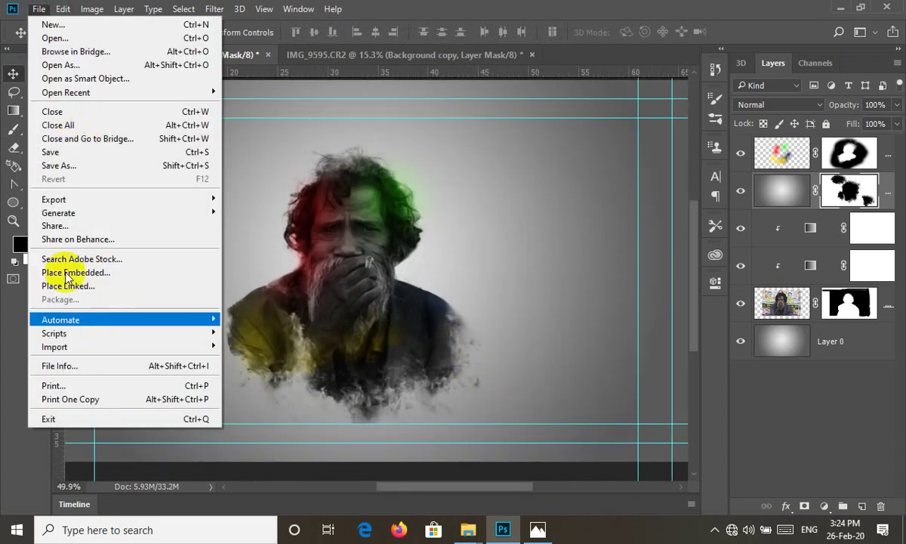
click(66, 165)
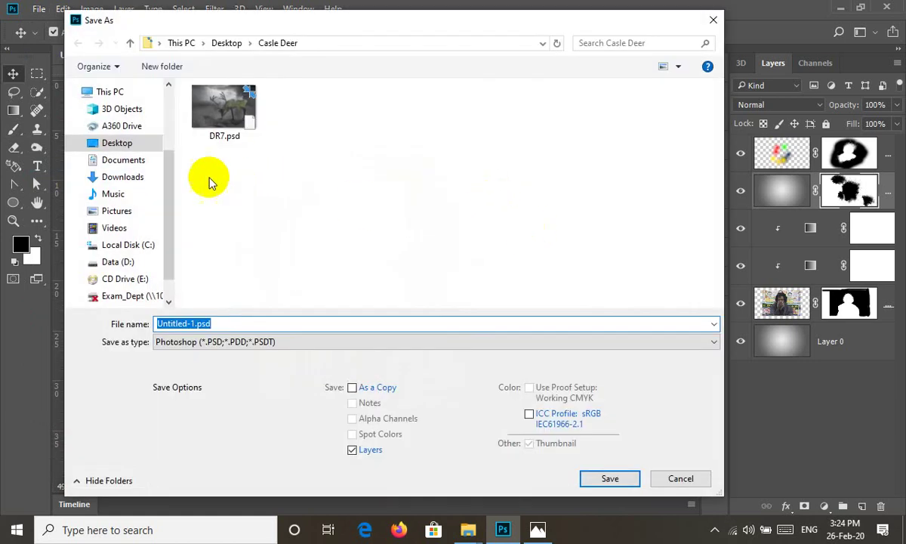
click(114, 142)
text(c)
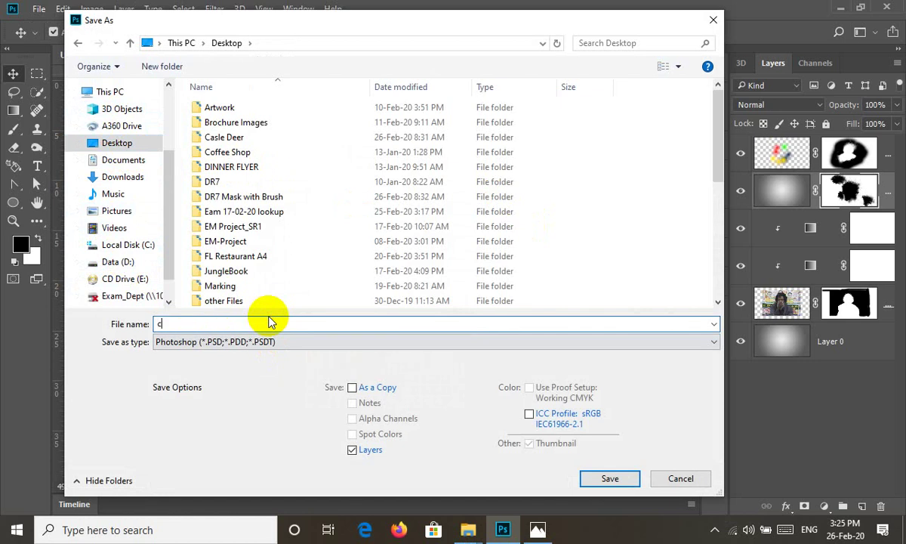
text(amera Intro)
click(606, 478)
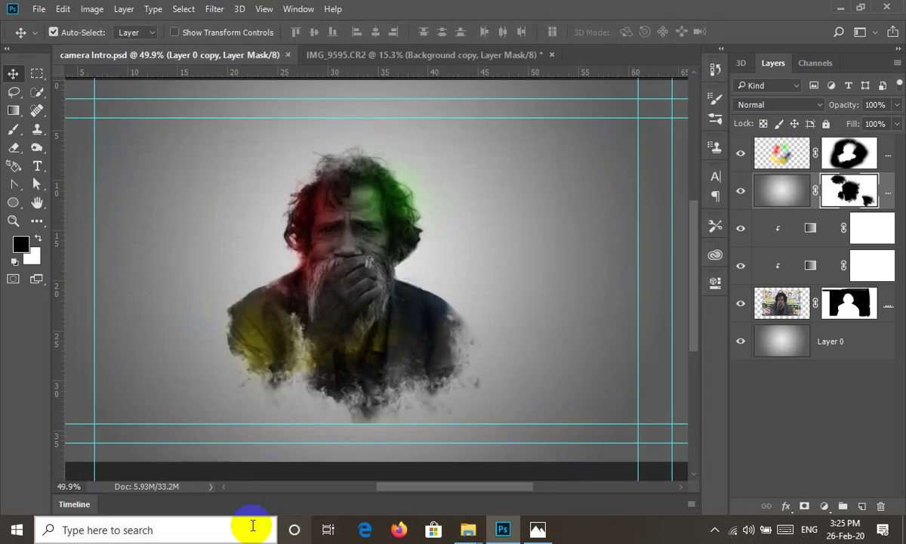
Step: Launch After Effects CC 2018 from Windows Search and bring up Final Result.jpg in Photos
click(4, 526)
text(a)
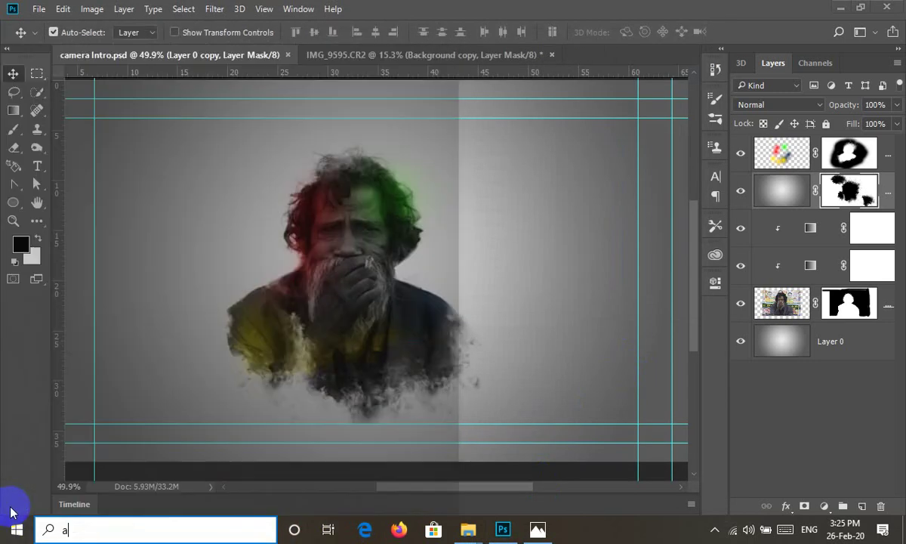
text(t)
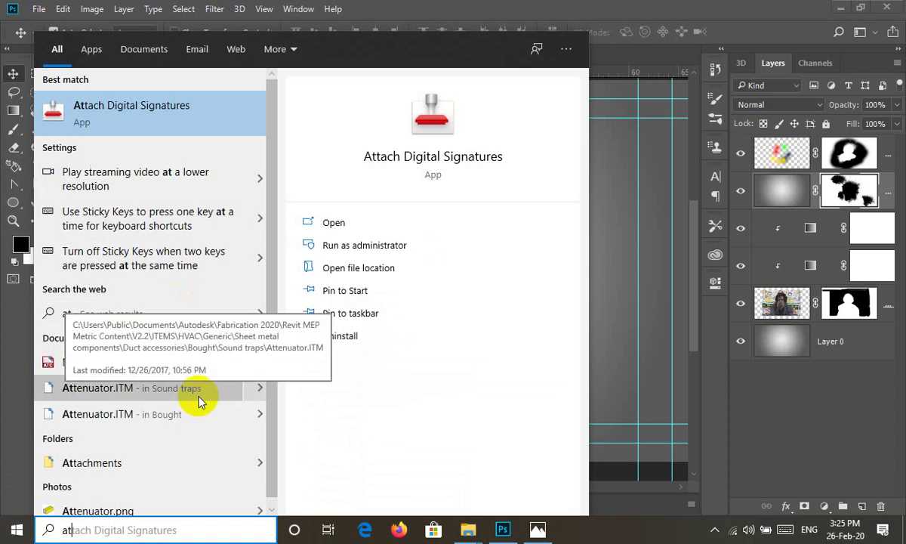
key(BackSpace)
text(ft)
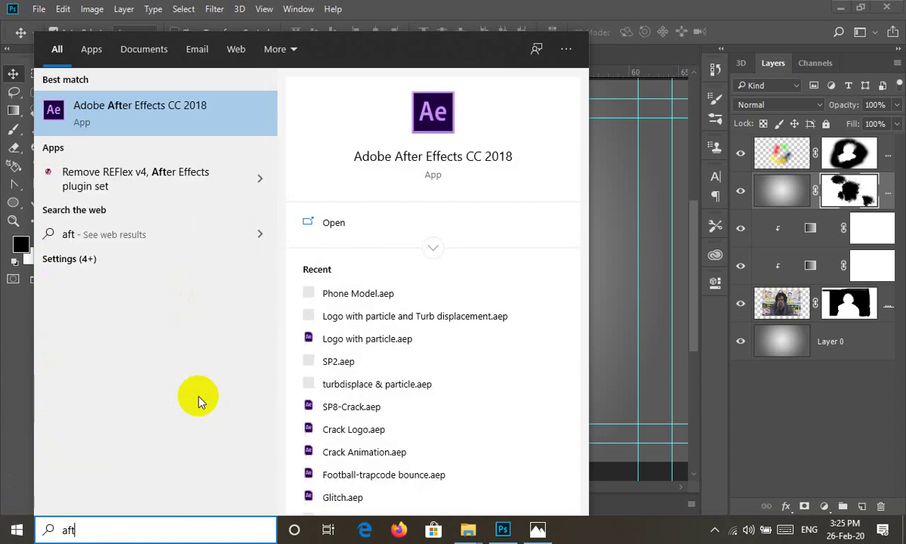
click(264, 129)
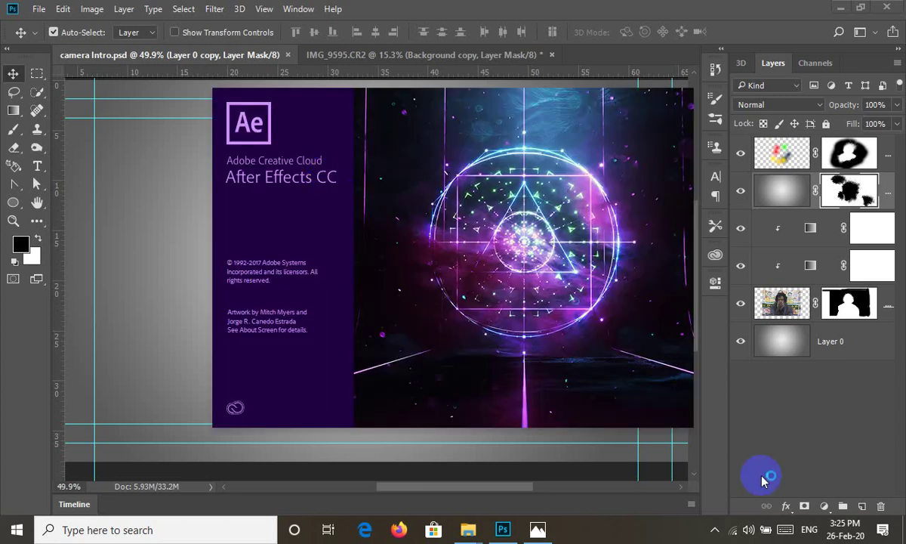
click(533, 531)
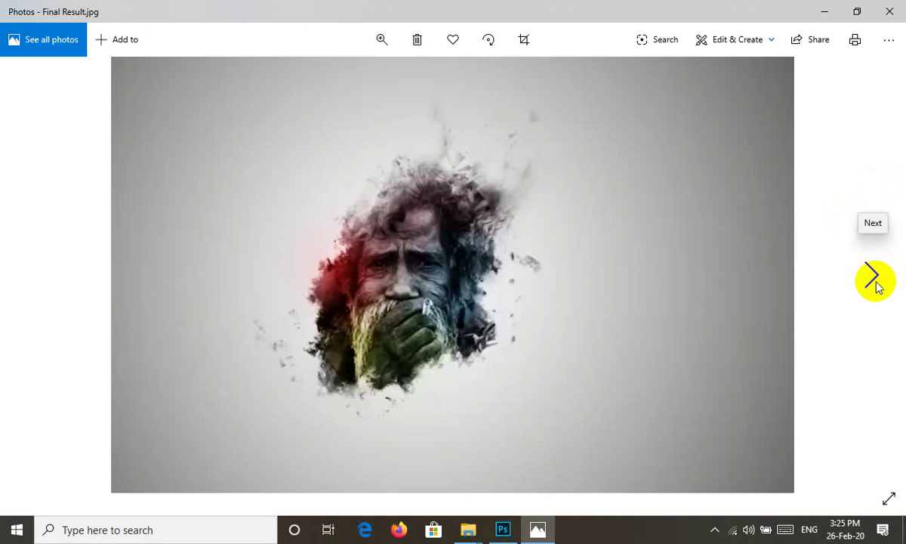
Step: View IMG_9595.CR2 and the video, return to Final Result.jpg, then minimize Photos
click(876, 281)
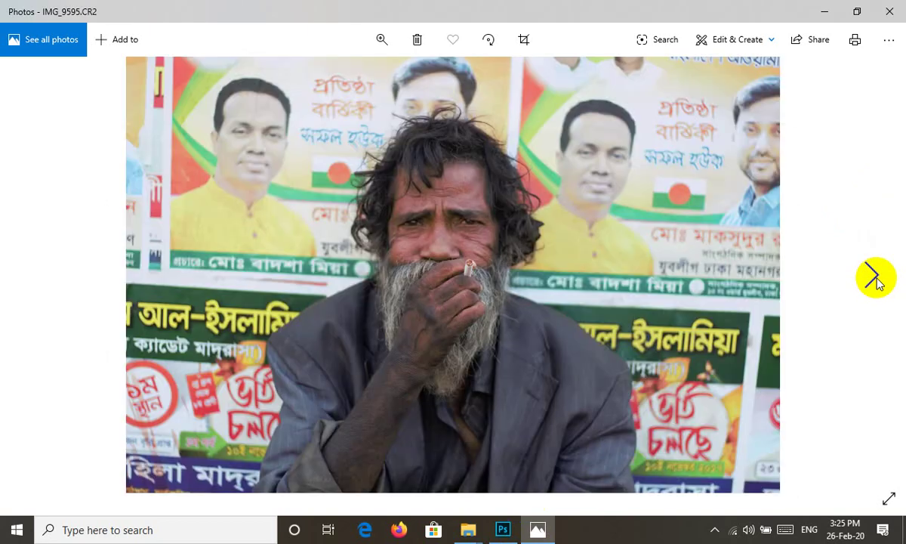
click(877, 281)
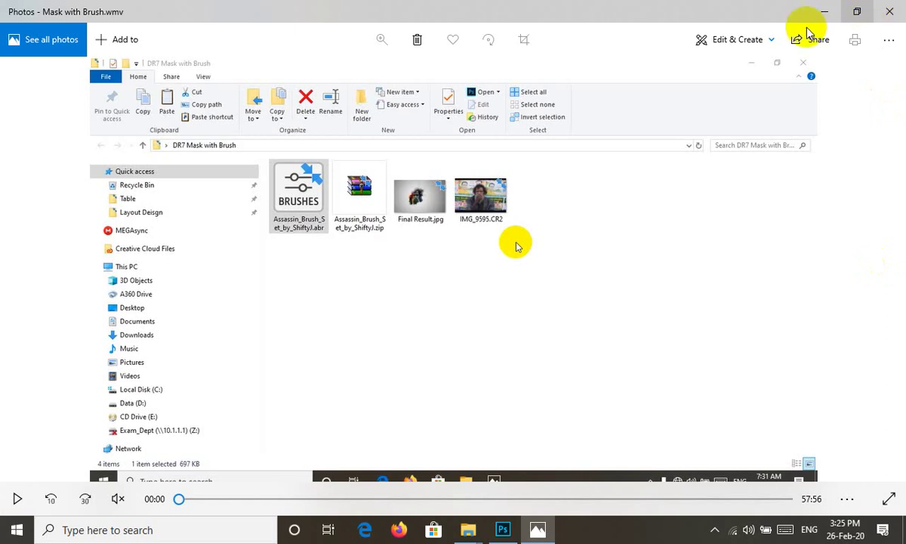
click(27, 278)
click(26, 278)
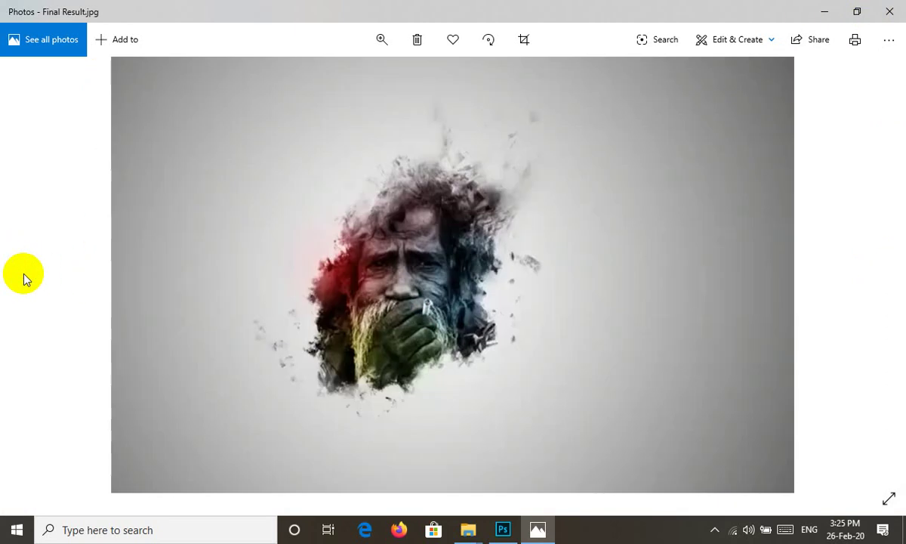
click(825, 11)
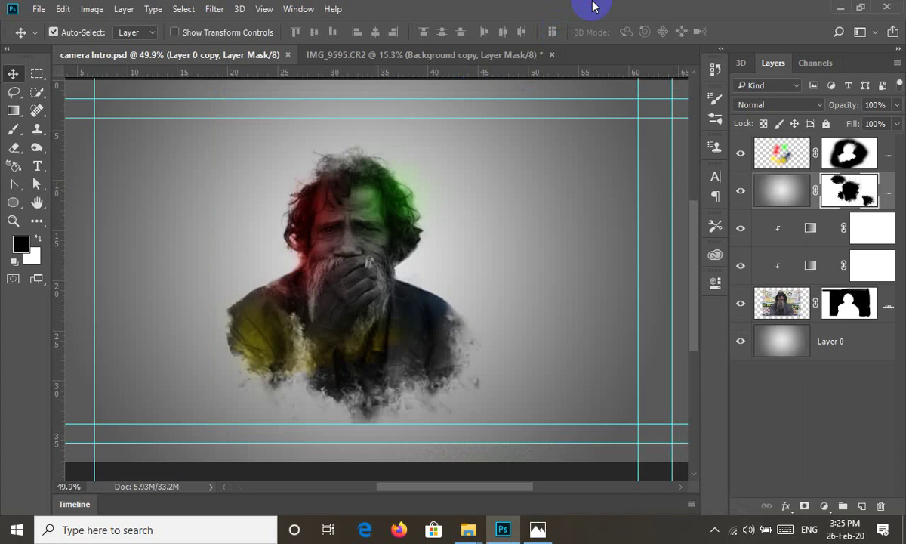
Step: Zoom and pan around the portrait's face and hair, then minimize Photoshop
scroll(435, 287, down, 2)
scroll(401, 347, down, 2)
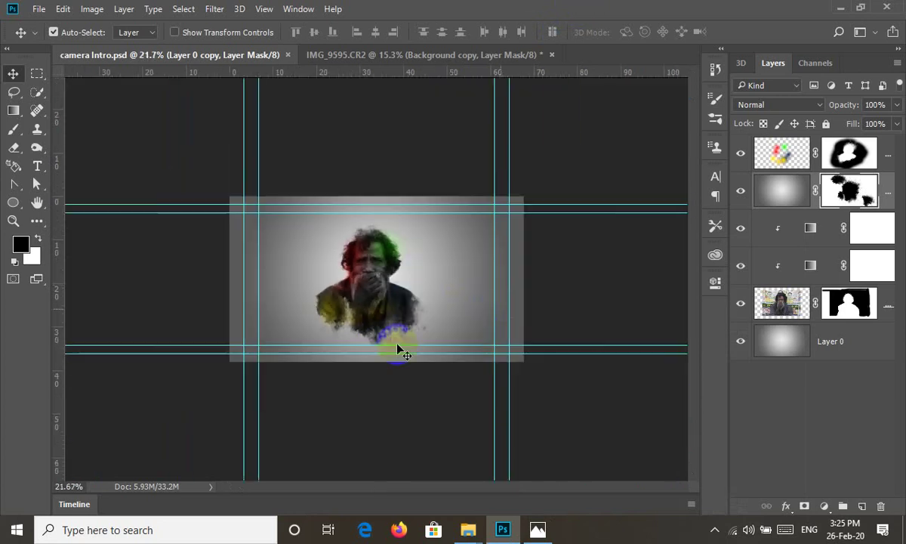
scroll(348, 327, up, 5)
scroll(349, 321, up, 3)
scroll(421, 227, down, 3)
scroll(393, 293, up, 2)
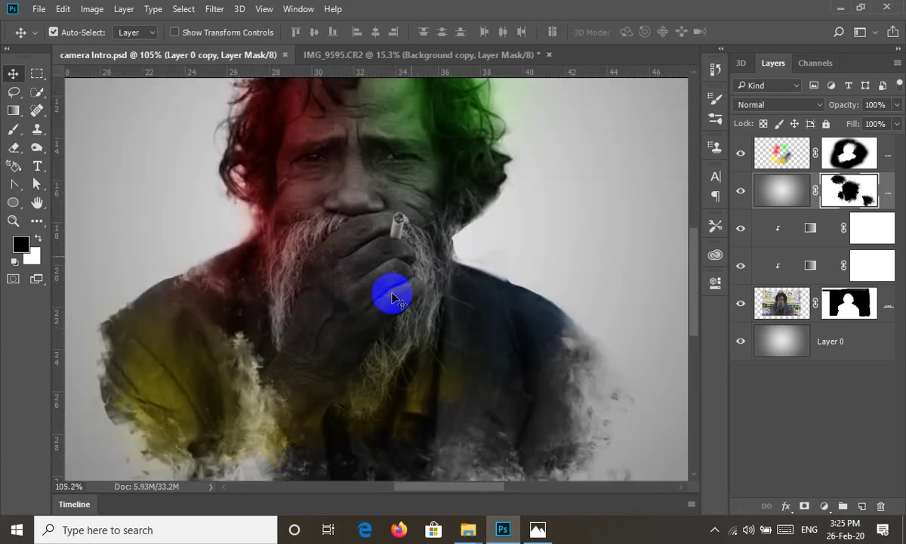
scroll(391, 302, up, 2)
scroll(390, 301, down, 1)
scroll(390, 295, down, 3)
scroll(377, 166, up, 2)
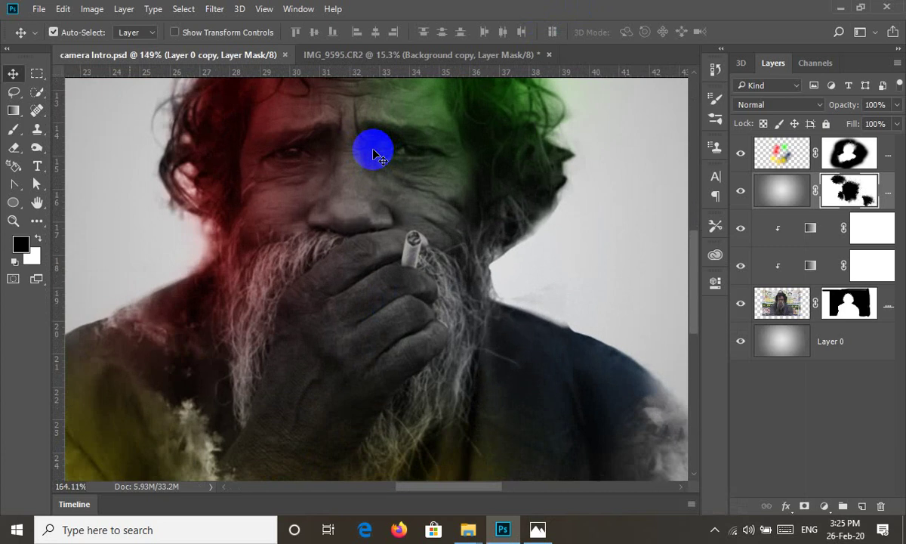
mouse_move(377, 164)
mouse_down()
mouse_move(398, 364)
mouse_move(438, 423)
mouse_move(405, 185)
mouse_up()
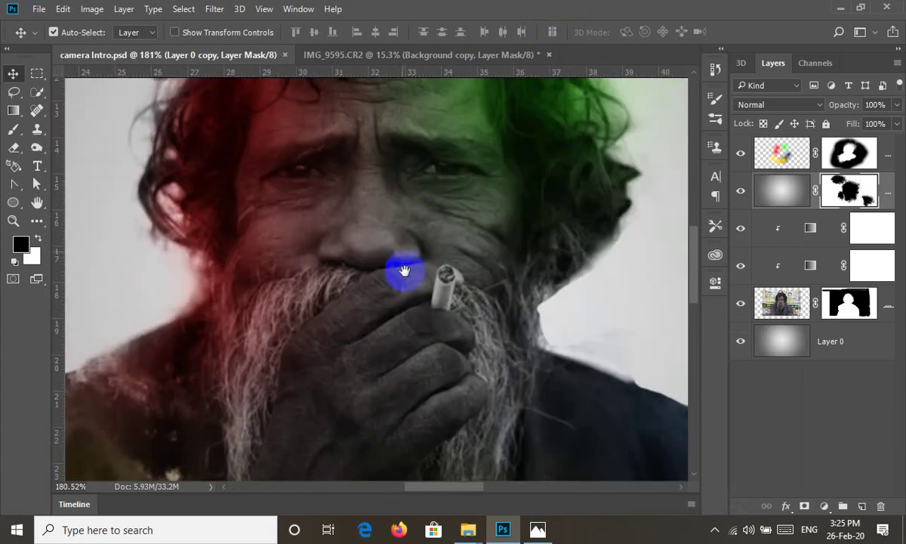
scroll(411, 294, down, 2)
drag(466, 238, 514, 158)
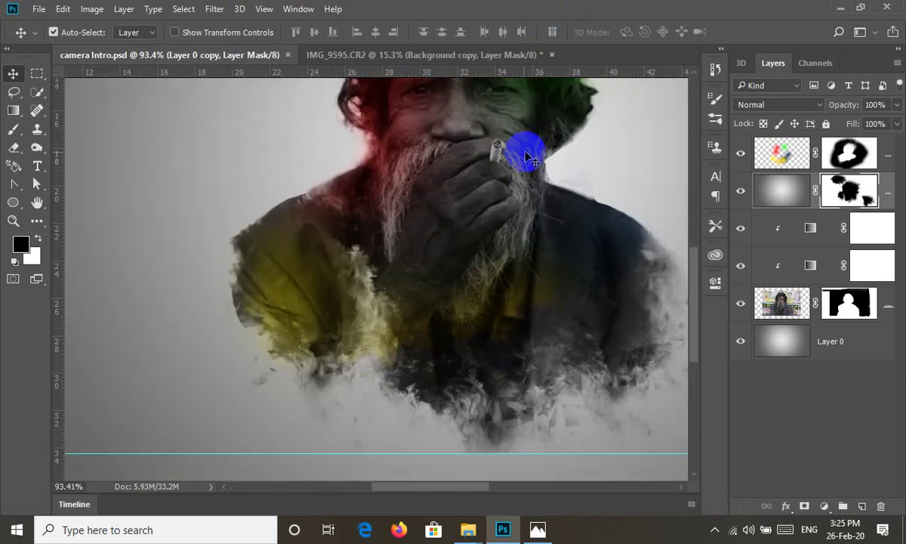
click(840, 7)
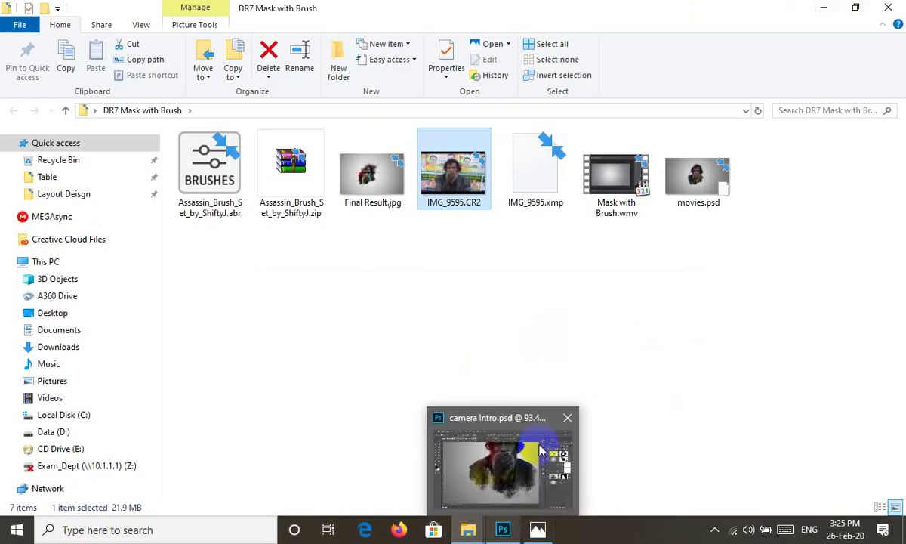
Step: Minimize the DR7 Mask with Brush folder, close Brushes, and bring Photoshop forward
click(833, 8)
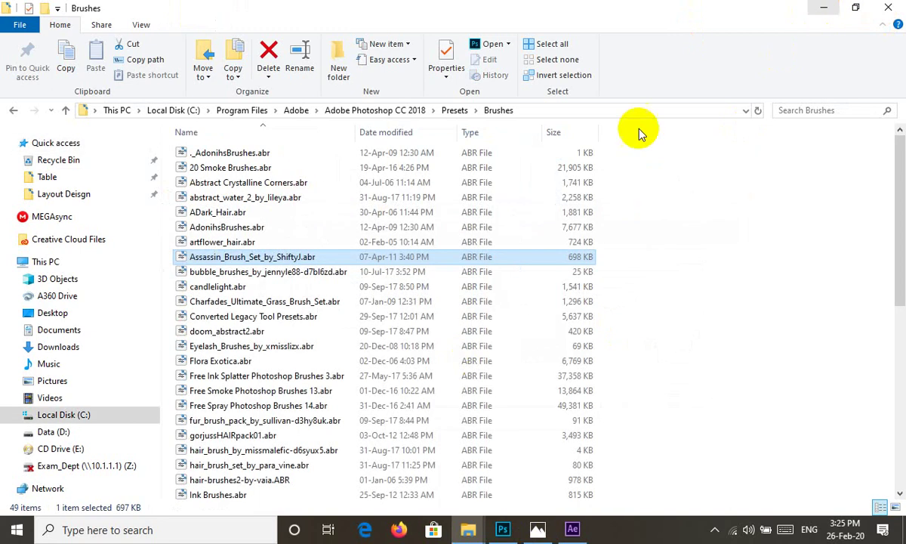
click(888, 8)
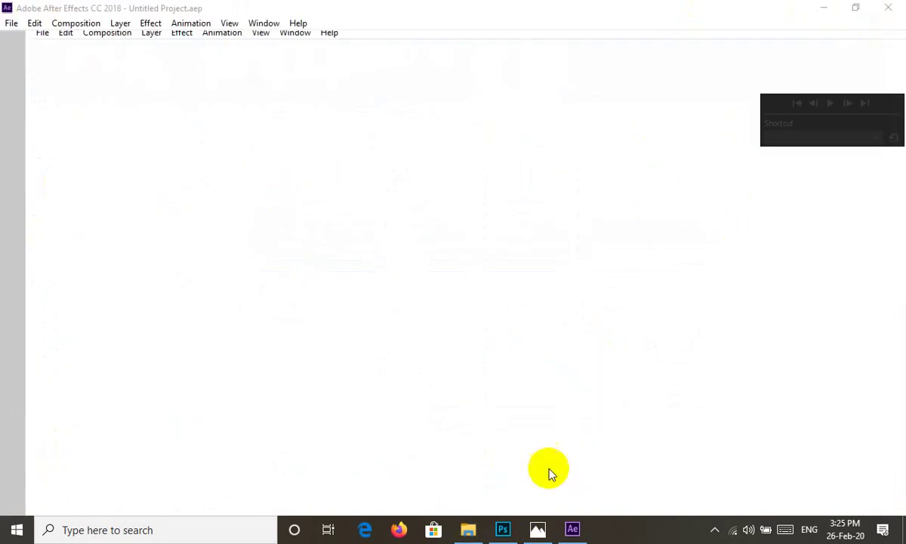
click(502, 531)
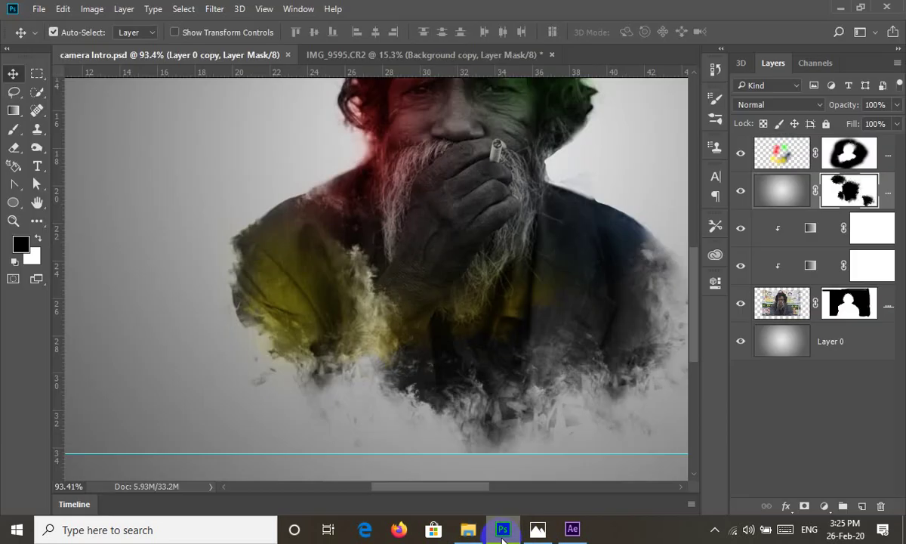
Step: Create Comp 1 with the HDTV 1080 25 preset: 1920×1080, 25 fps, 0:00:10:14, black background
click(841, 8)
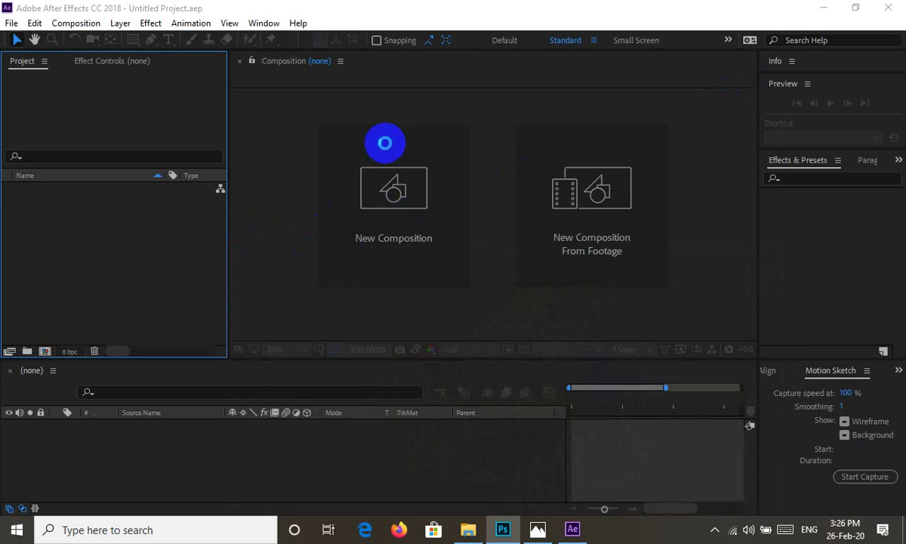
click(386, 173)
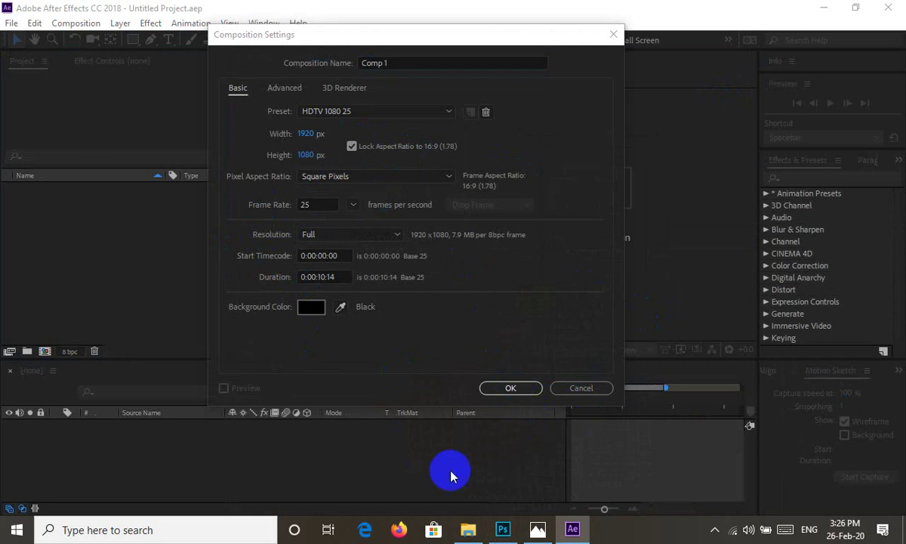
click(802, 18)
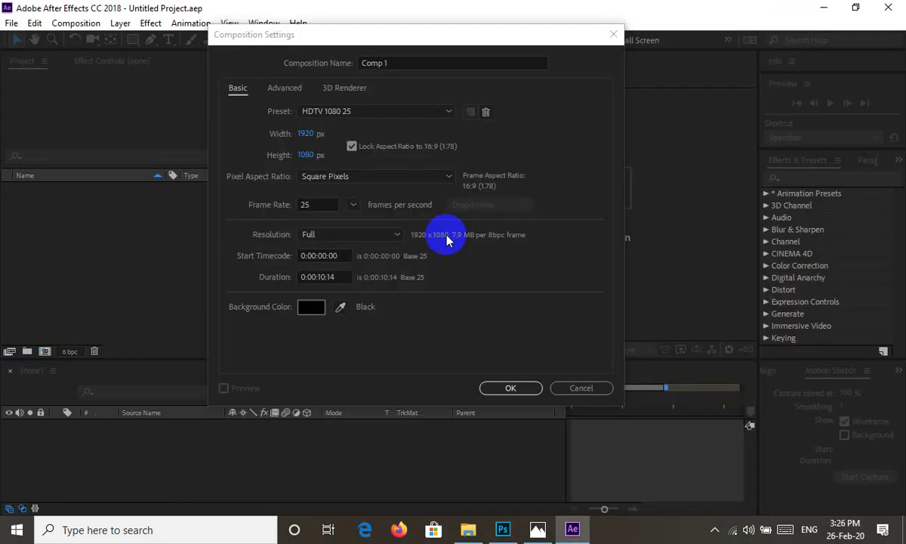
click(511, 387)
click(513, 390)
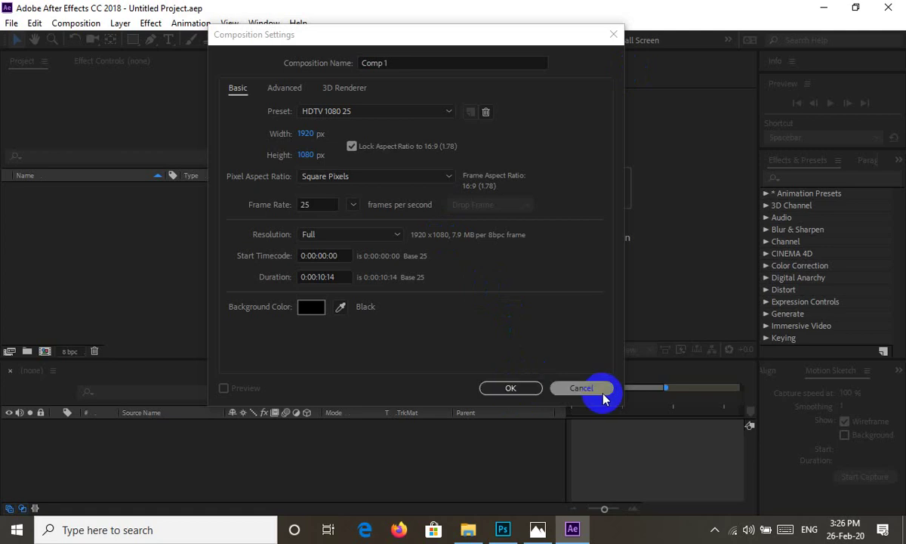
click(439, 501)
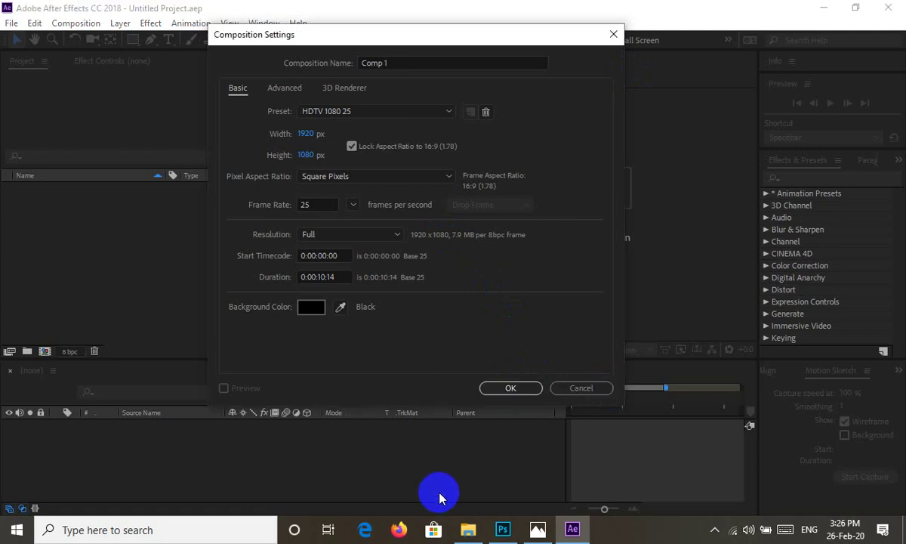
click(533, 393)
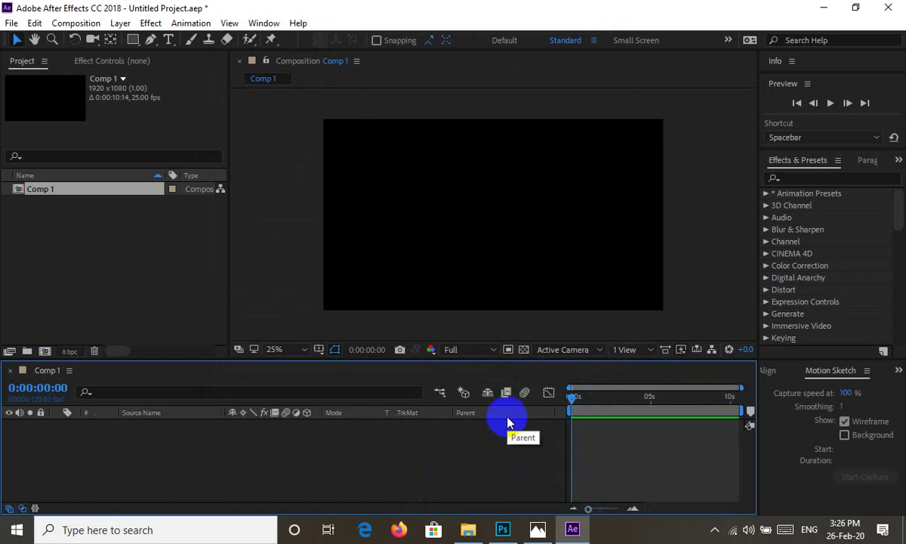
Step: Import camera Intro.psd from the Desktop with Import Kind set to Composition
click(81, 253)
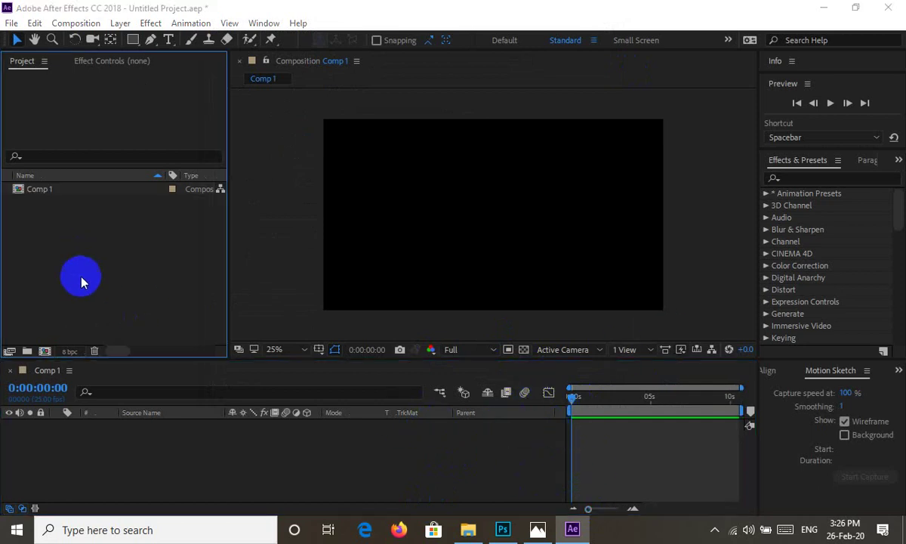
double_click(80, 280)
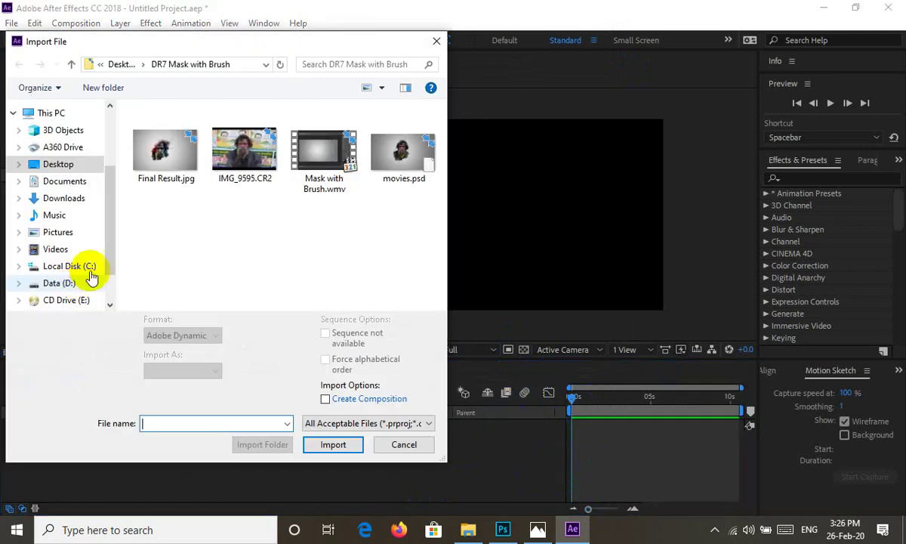
click(117, 64)
click(235, 188)
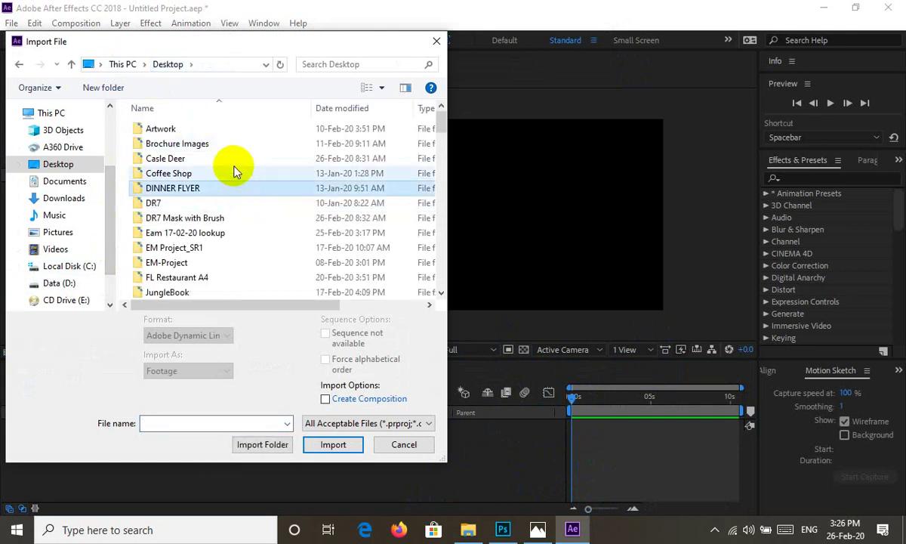
scroll(214, 114, down, 10)
click(214, 124)
click(162, 139)
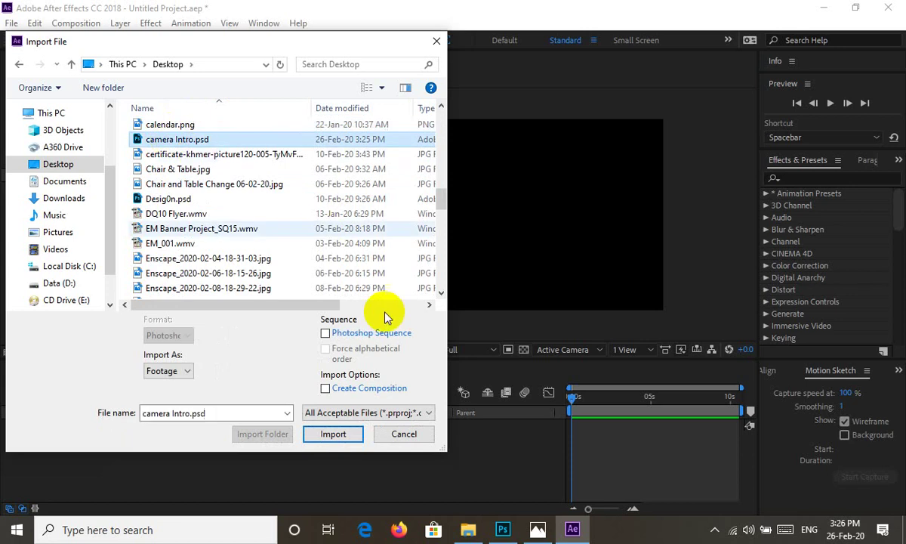
click(346, 436)
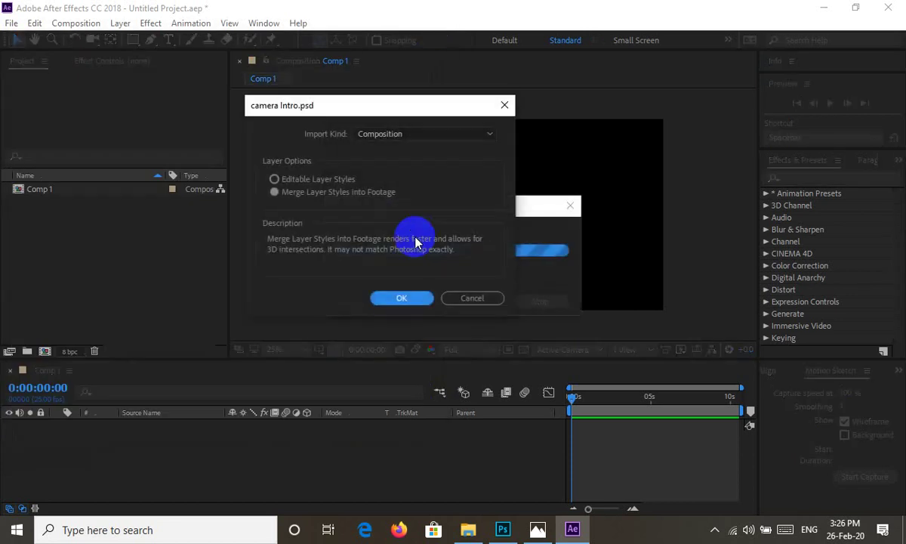
click(367, 132)
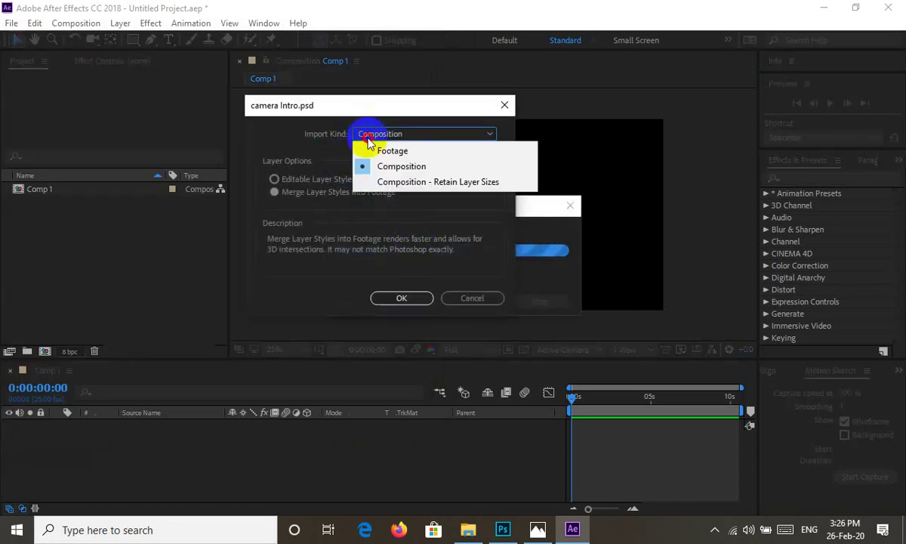
click(370, 165)
click(401, 298)
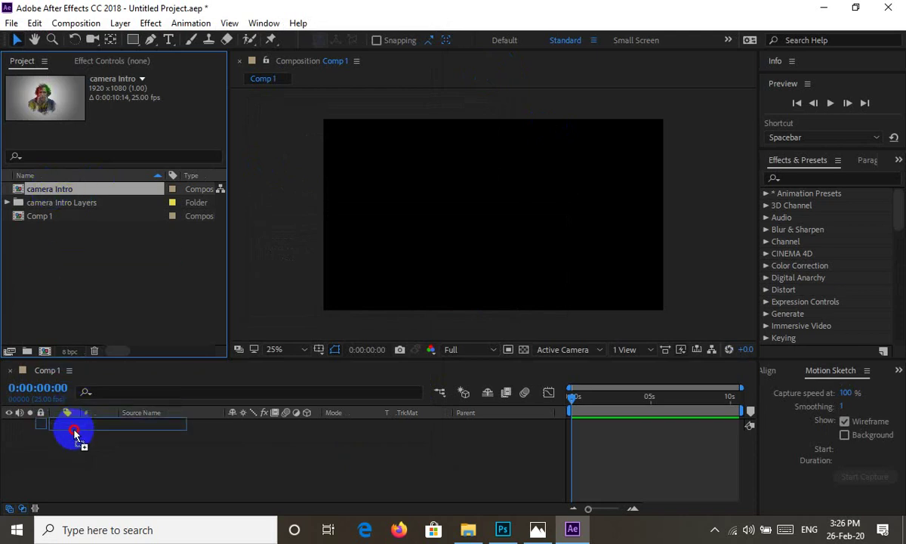
Step: Add camera Intro to Comp 1, scale it to 68%, and enable its 3D Layer switch
drag(50, 195, 76, 429)
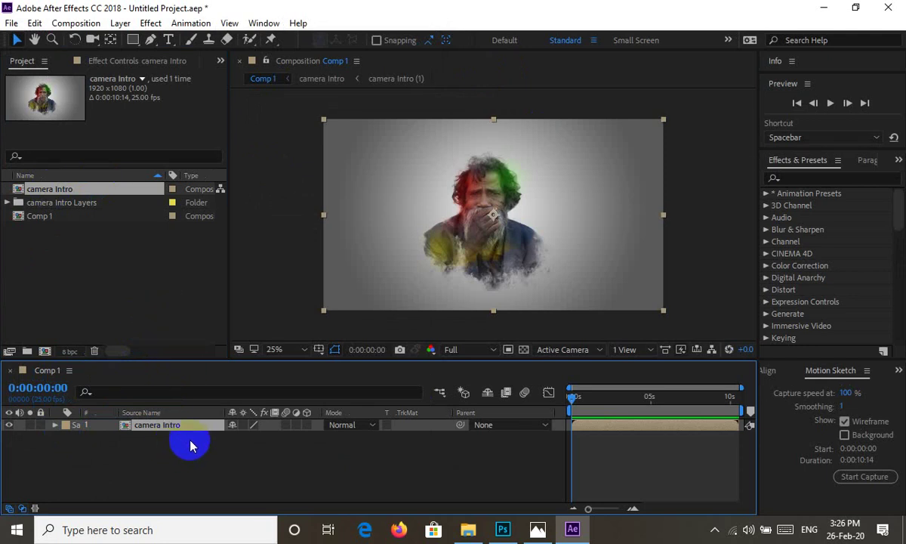
key(s)
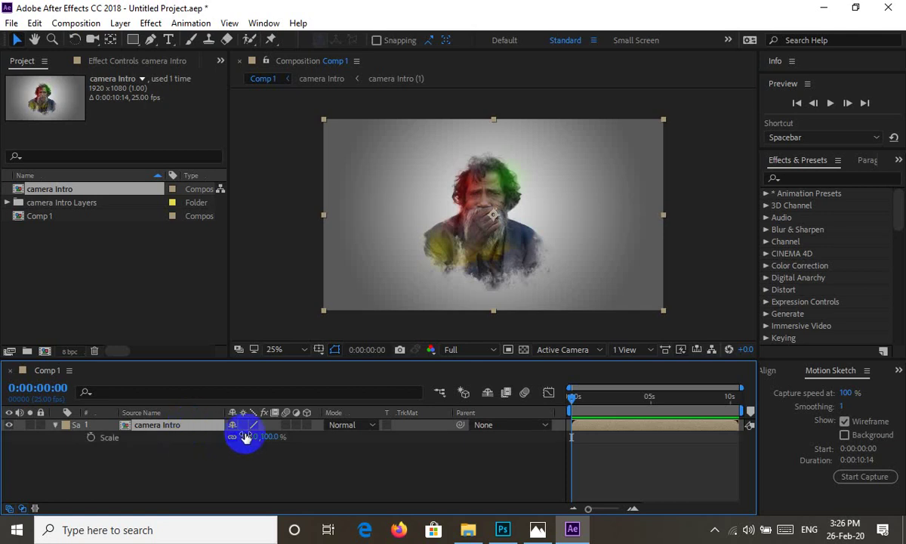
drag(248, 436, 232, 439)
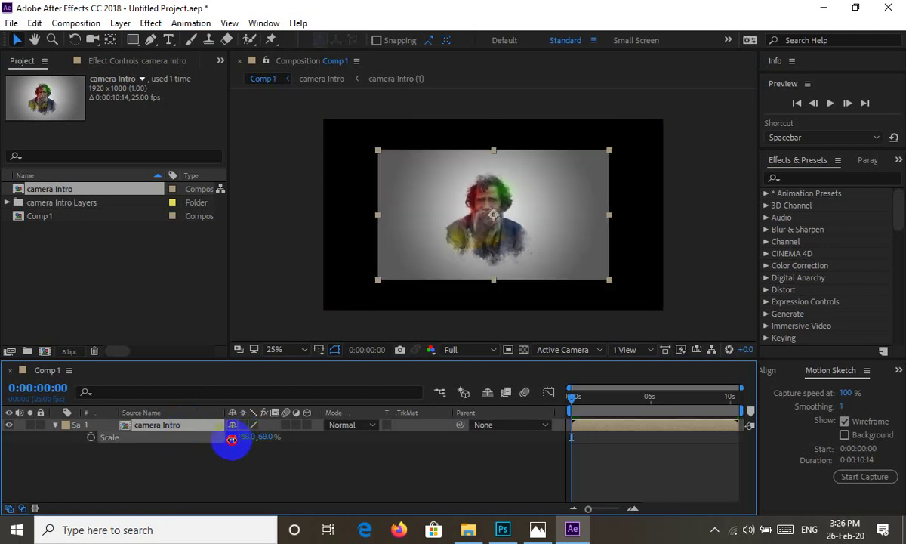
click(307, 425)
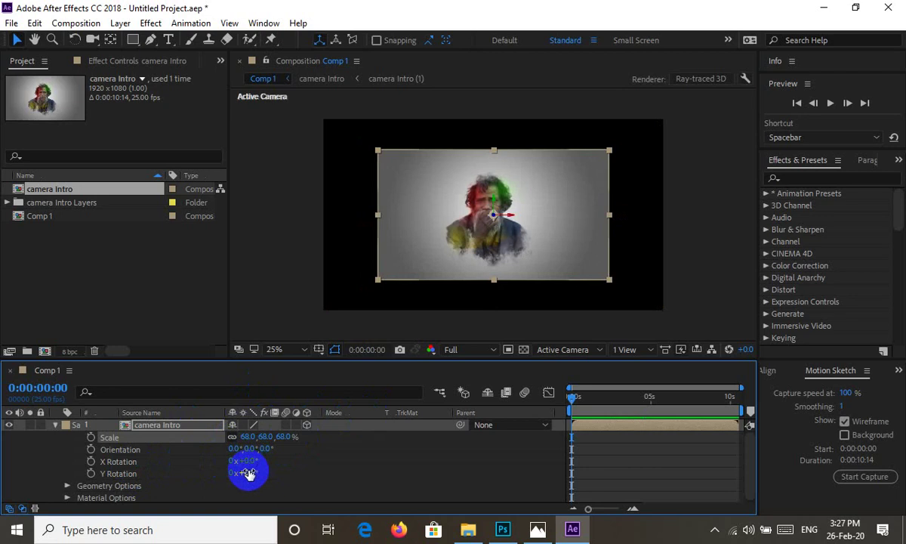
Step: Set the camera Intro layer's Orientation to 347°, 3°, 0°
scroll(258, 458, down, 1)
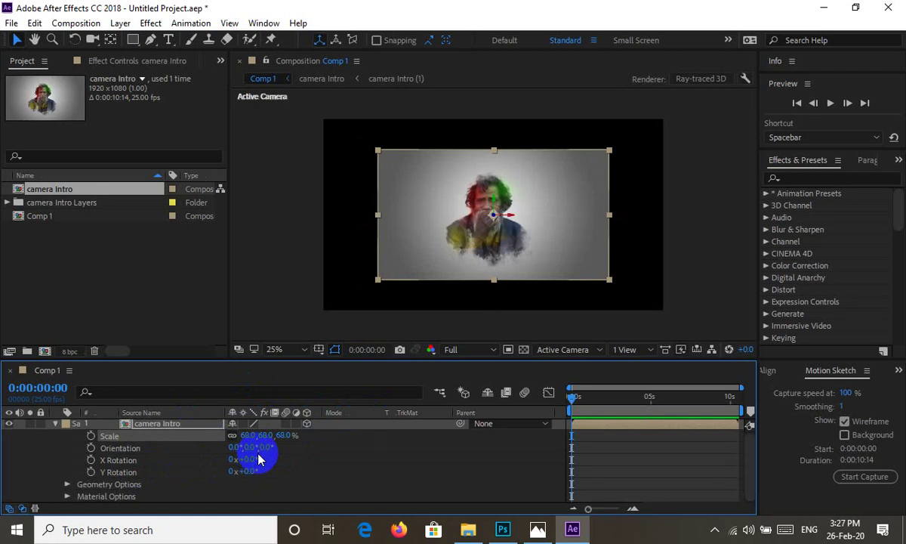
click(403, 458)
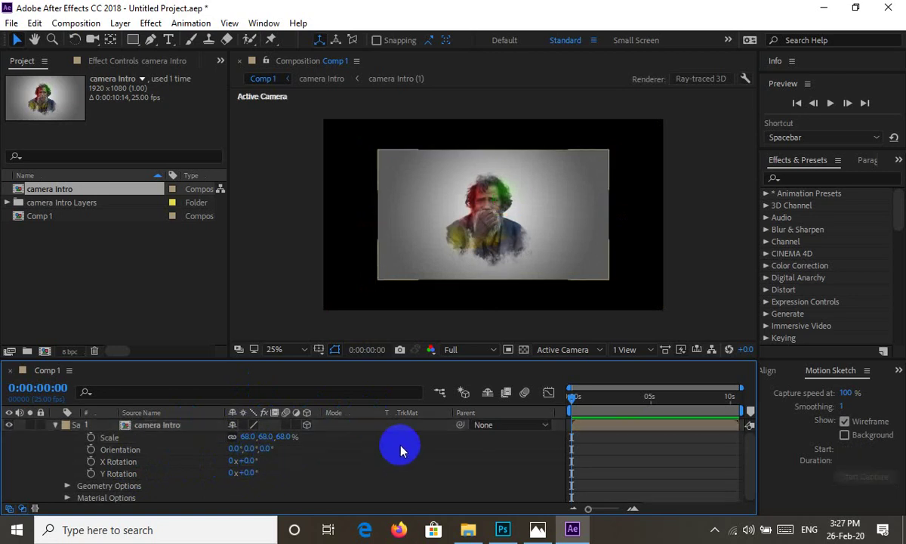
click(307, 425)
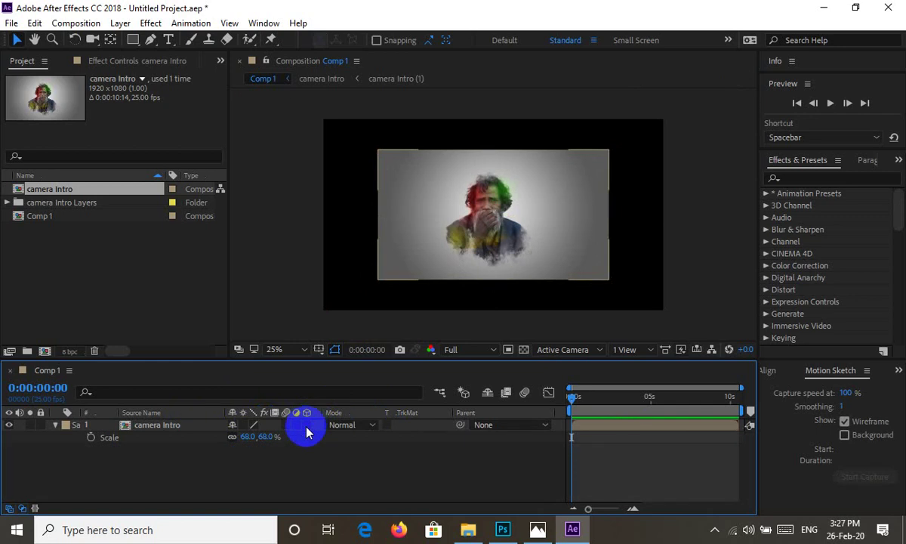
click(307, 425)
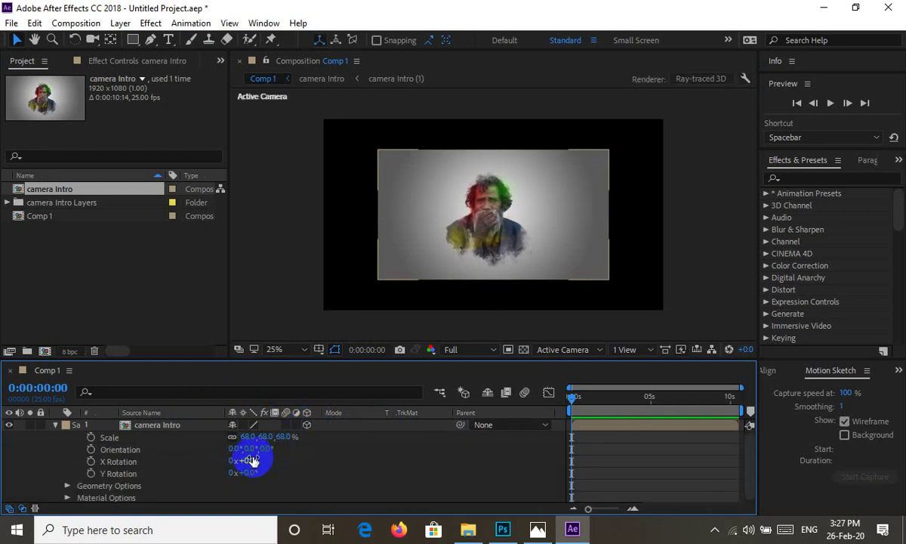
mouse_move(257, 455)
mouse_down()
mouse_move(257, 470)
mouse_move(279, 472)
mouse_up()
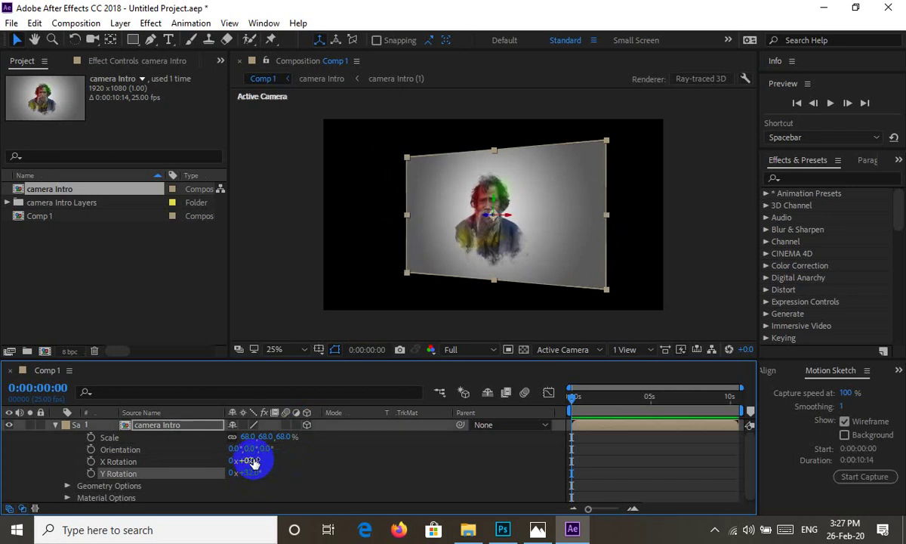
drag(271, 447, 273, 448)
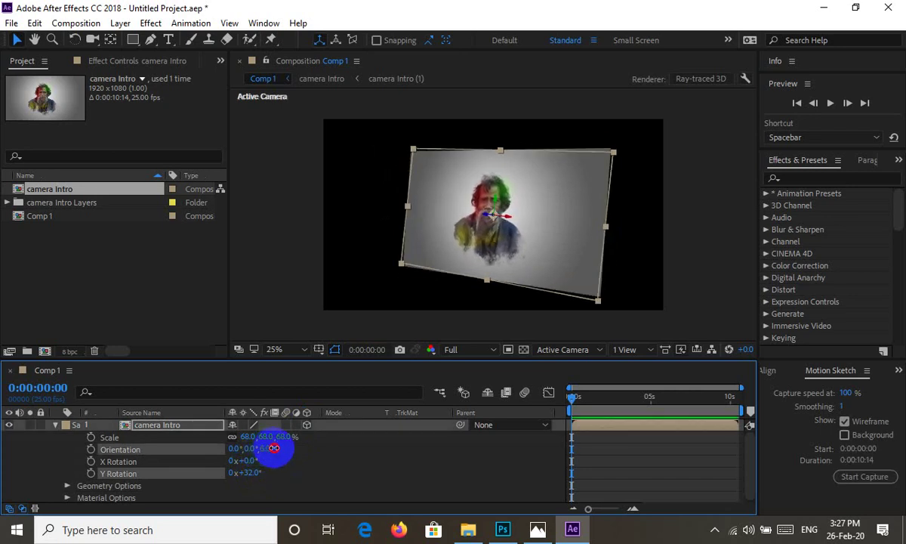
click(250, 449)
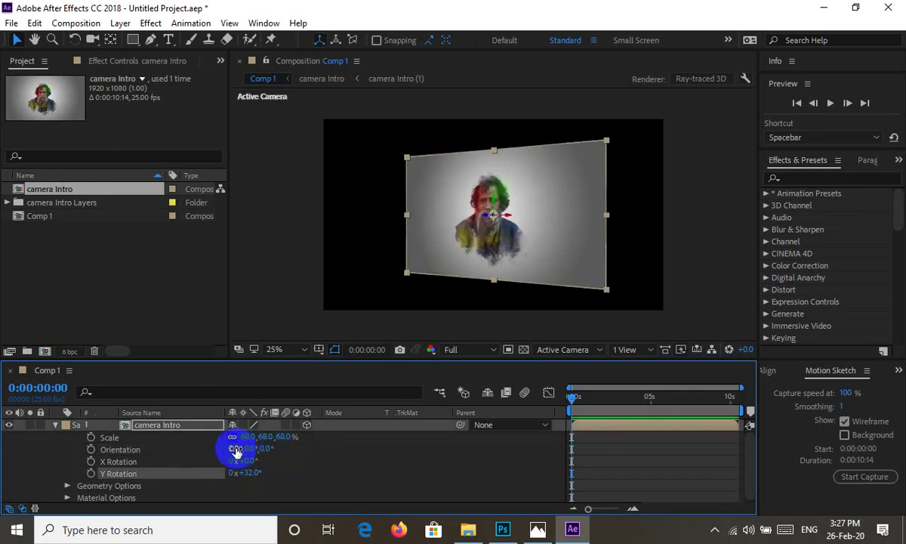
click(250, 448)
drag(251, 448, 250, 454)
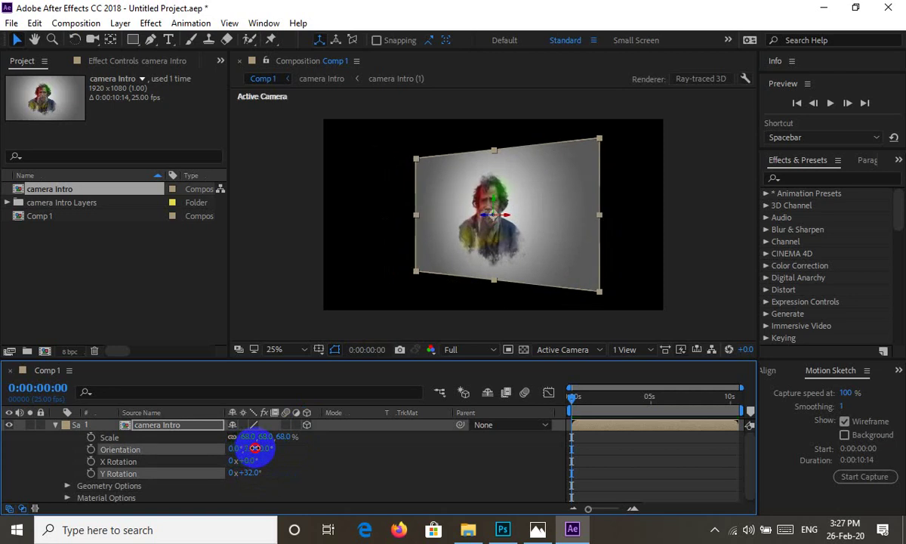
click(231, 452)
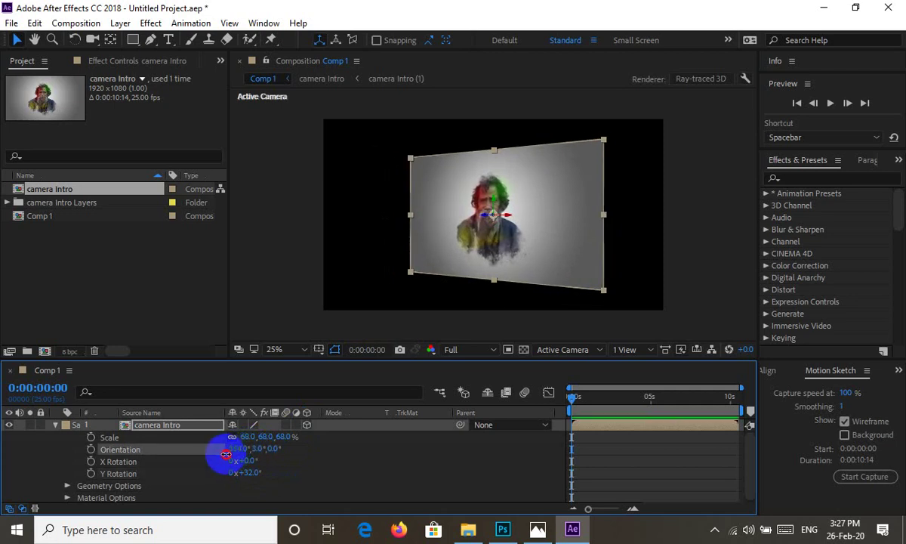
drag(226, 454, 220, 453)
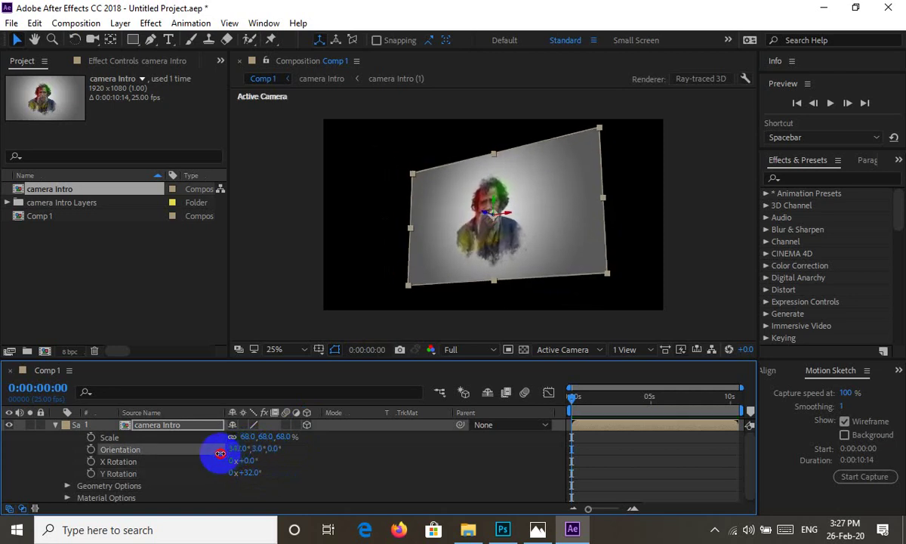
Step: Set Y Rotation to 12° and Scale to 76%, then collapse the layer's properties
click(253, 472)
mouse_move(253, 473)
mouse_down()
mouse_move(223, 476)
mouse_move(239, 473)
mouse_up()
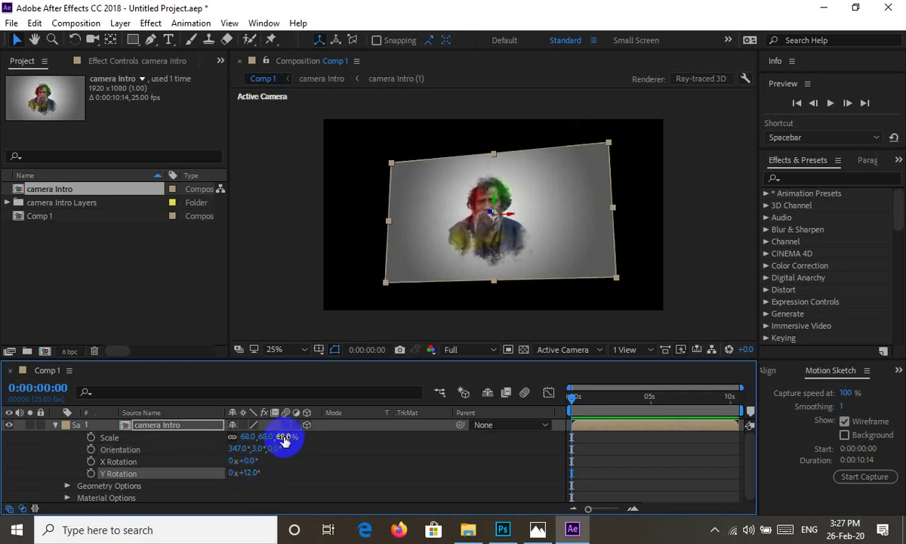
drag(284, 442, 293, 441)
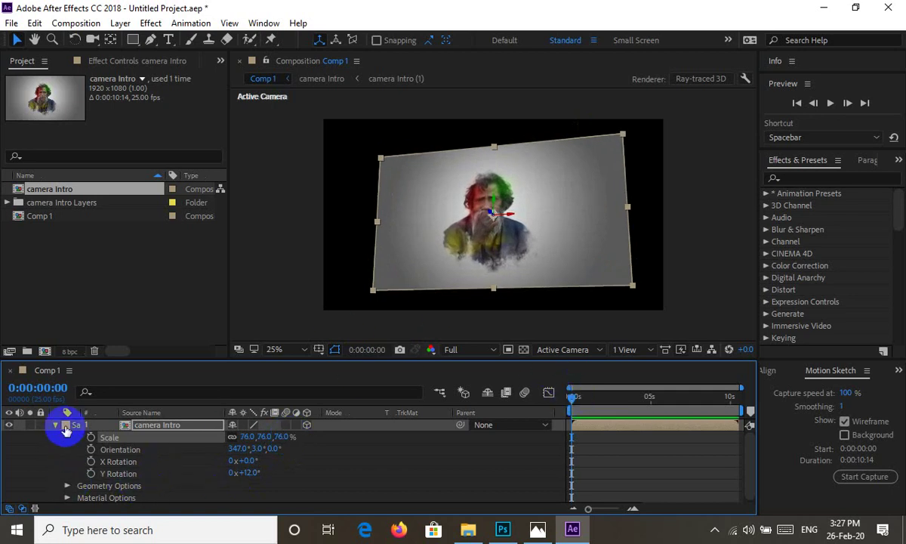
click(62, 428)
click(56, 425)
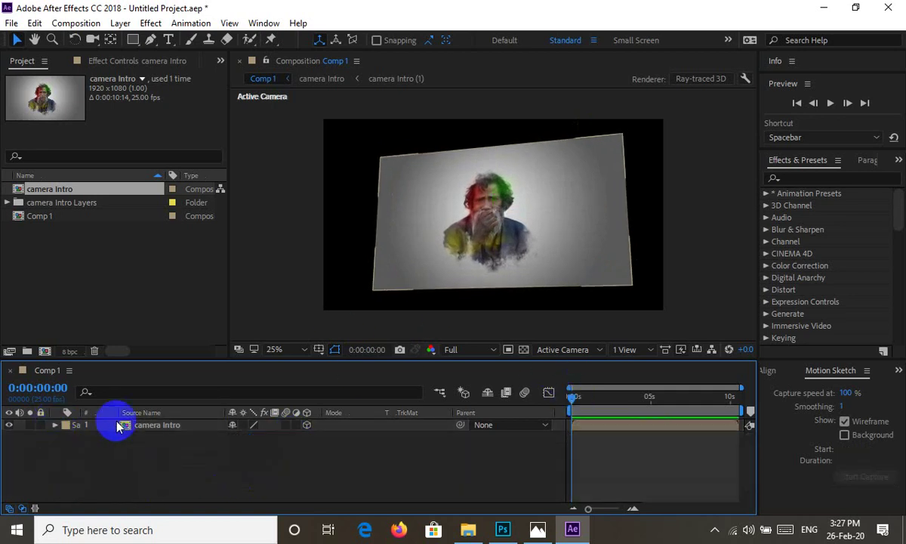
Step: Add a new Camera 1 layer and drag it with the camera tool past the portrait
right_click(261, 455)
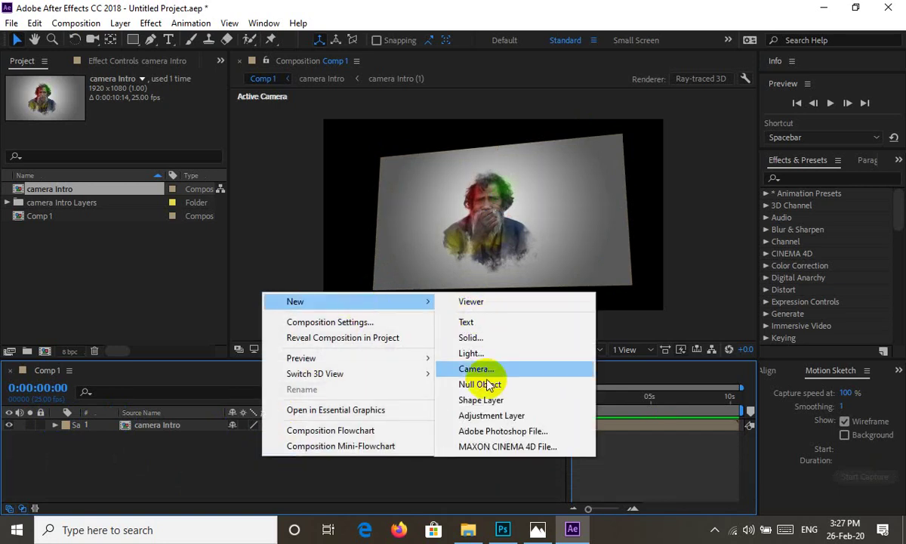
click(483, 370)
click(441, 465)
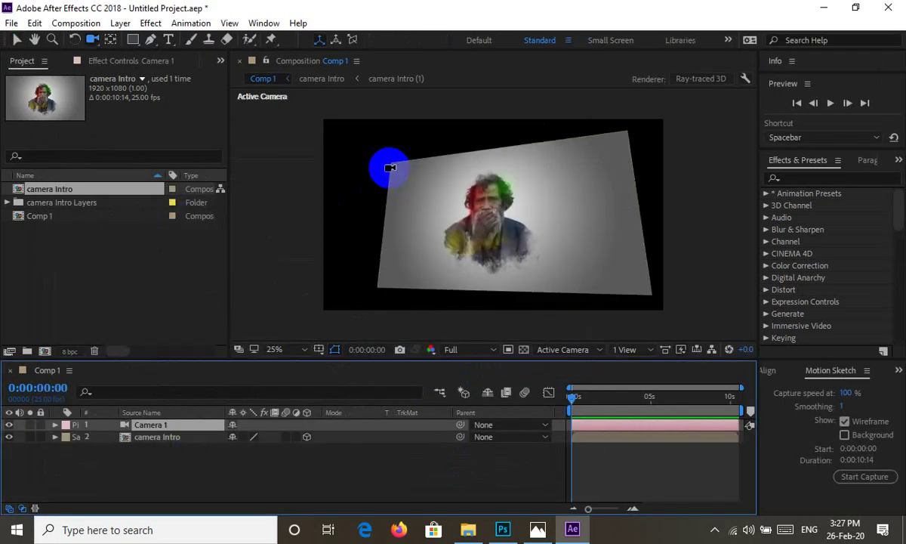
key(c)
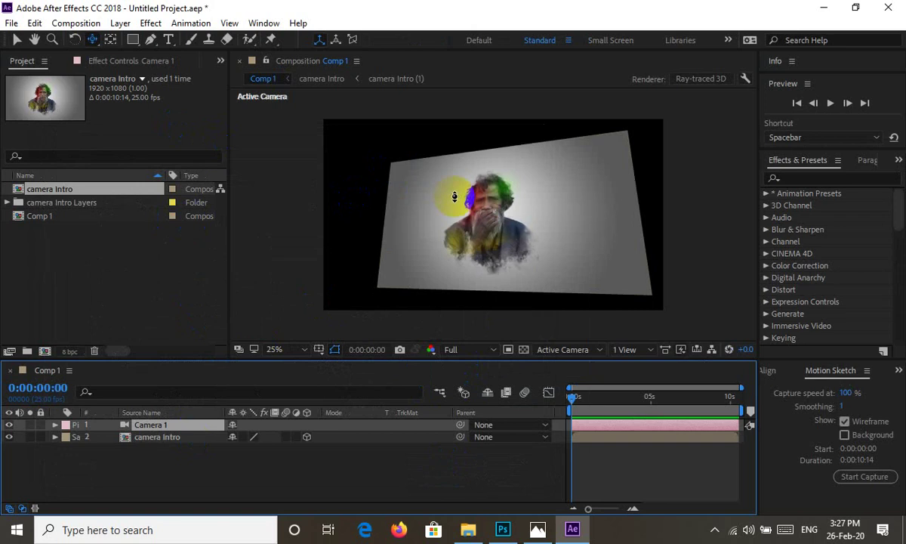
drag(508, 106, 526, 36)
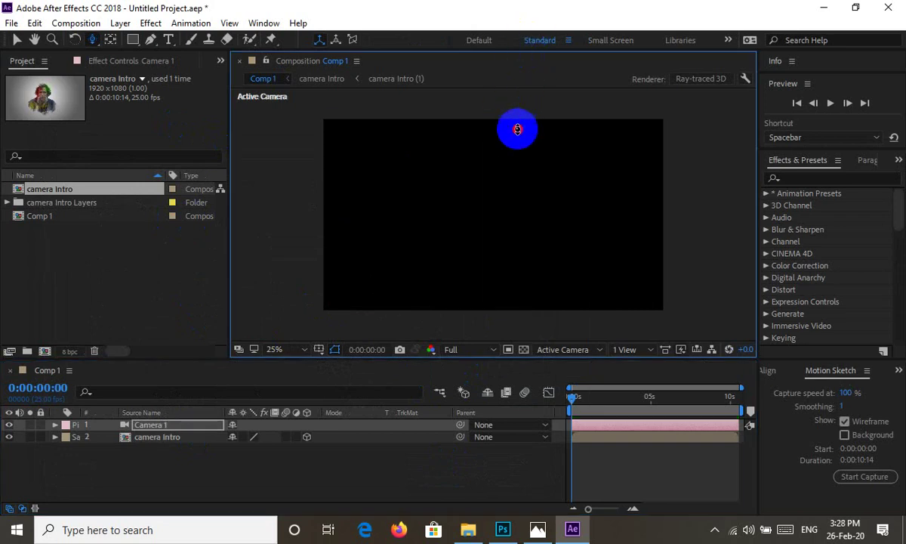
mouse_move(518, 129)
mouse_down()
mouse_move(531, 238)
mouse_move(552, 117)
mouse_up()
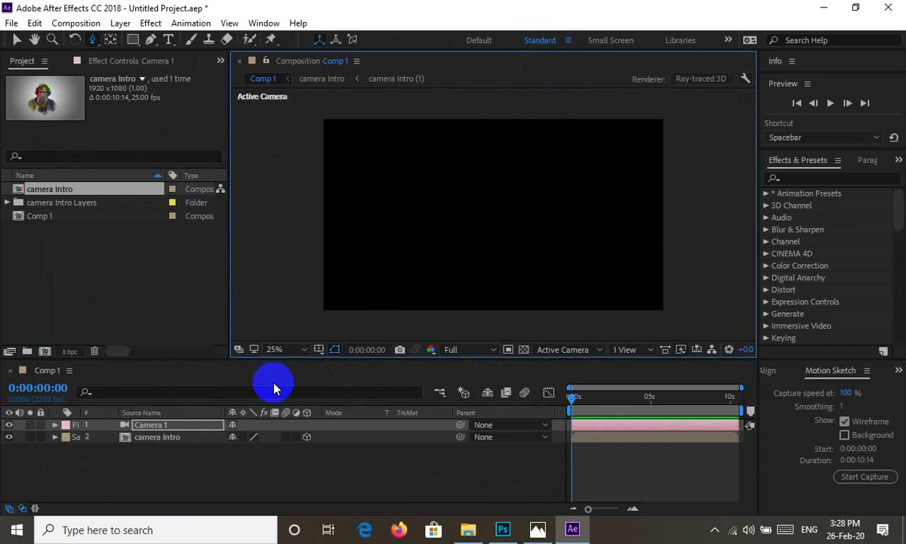
Step: Keyframe Camera 1's Point of Interest and, at about one second, pull Position back to Z -840
click(57, 427)
click(57, 427)
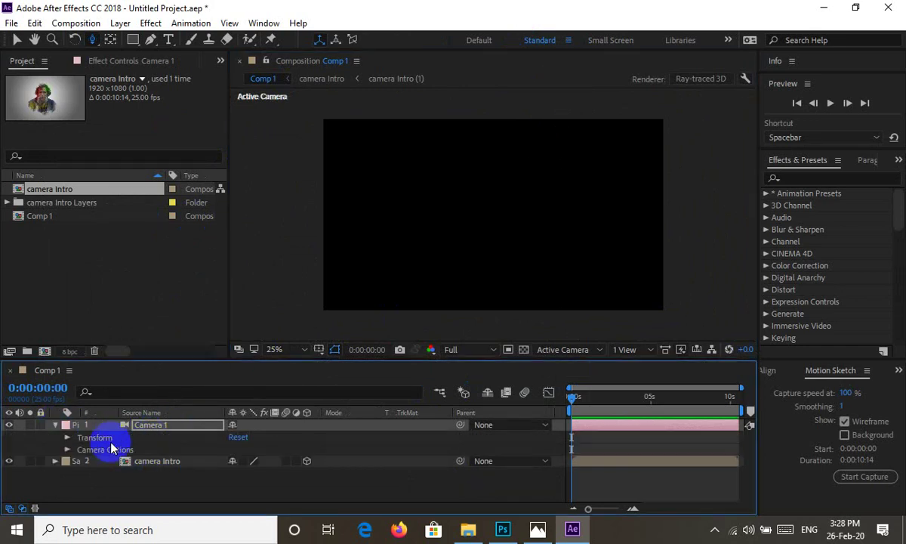
click(65, 436)
click(90, 437)
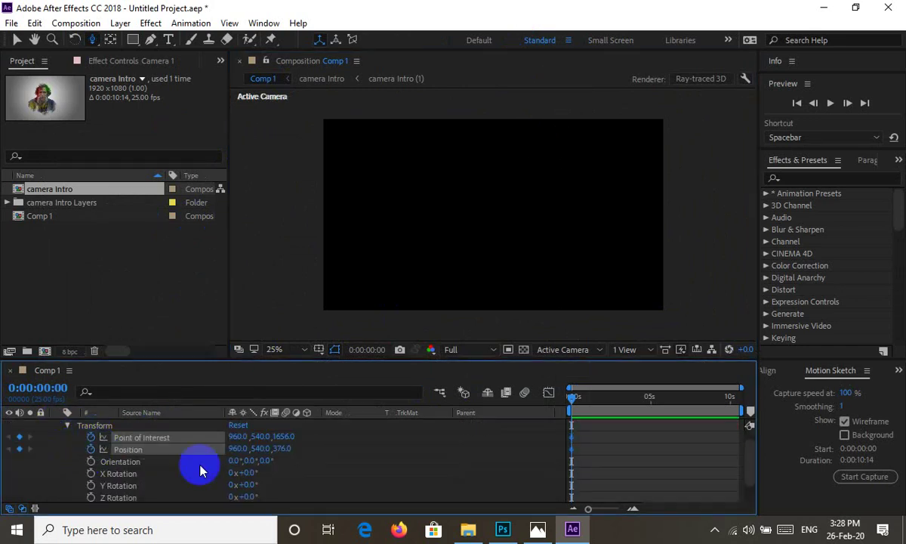
drag(571, 397, 593, 398)
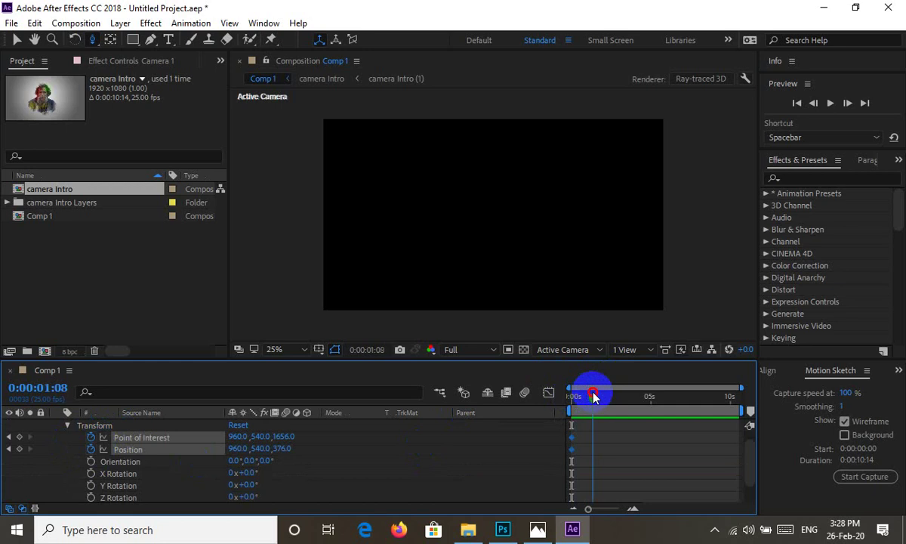
drag(469, 168, 483, 280)
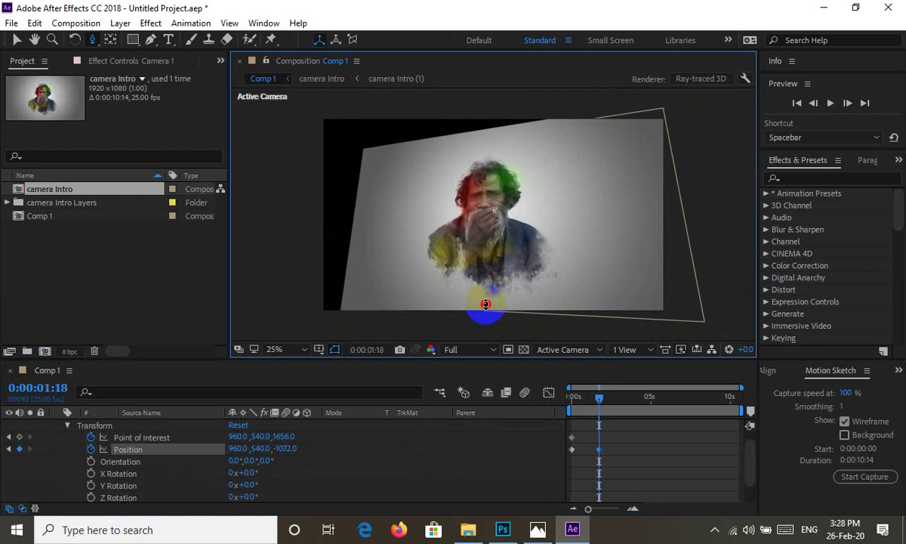
drag(482, 280, 486, 323)
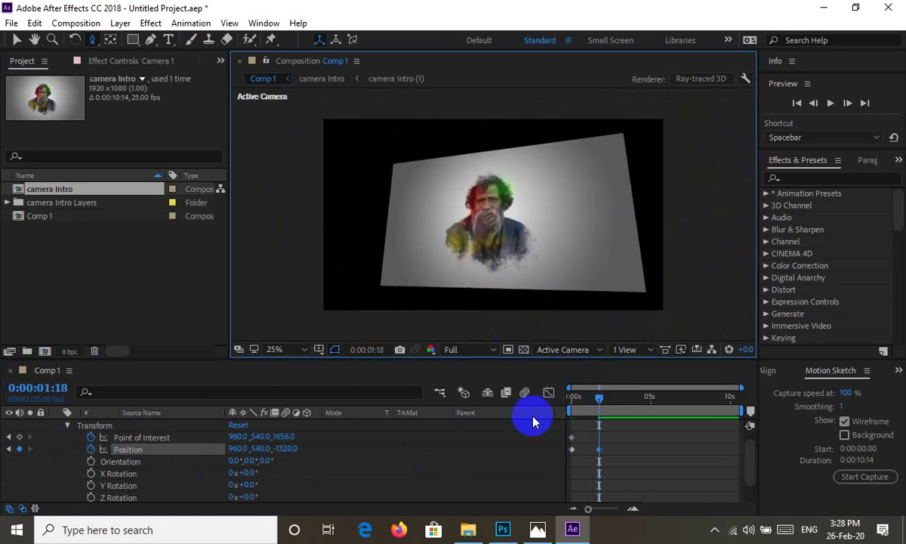
Step: Key the push-in near six seconds, shift the Position key earlier, and select all keys
drag(615, 406, 625, 406)
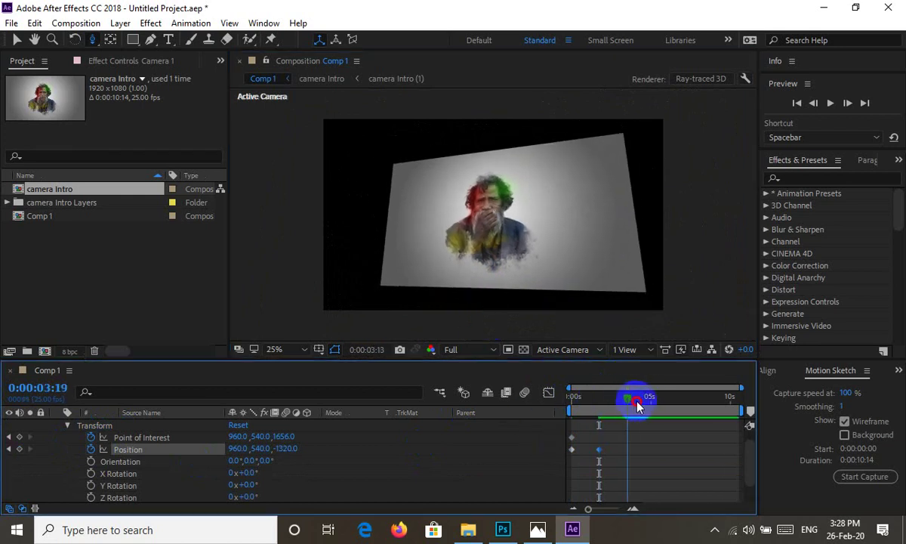
click(19, 438)
click(18, 448)
click(611, 442)
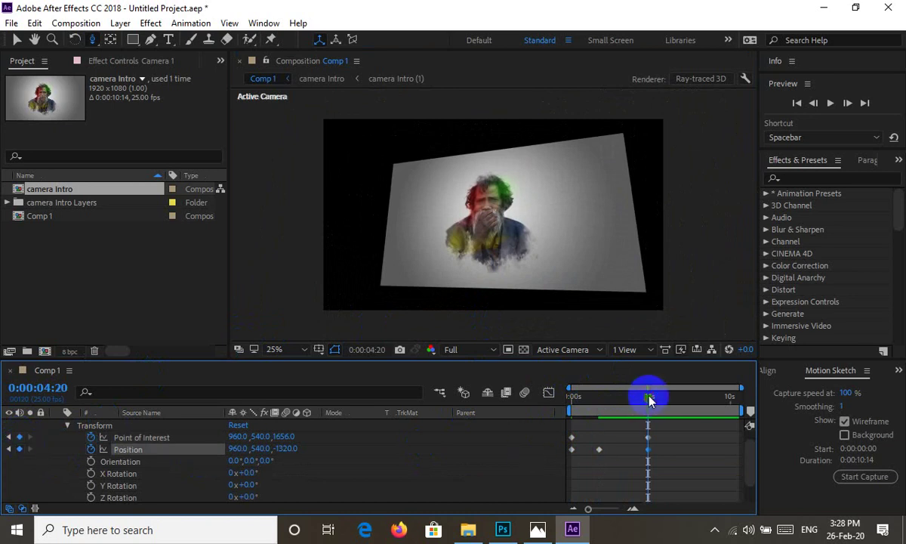
drag(659, 398, 668, 397)
drag(462, 234, 522, 121)
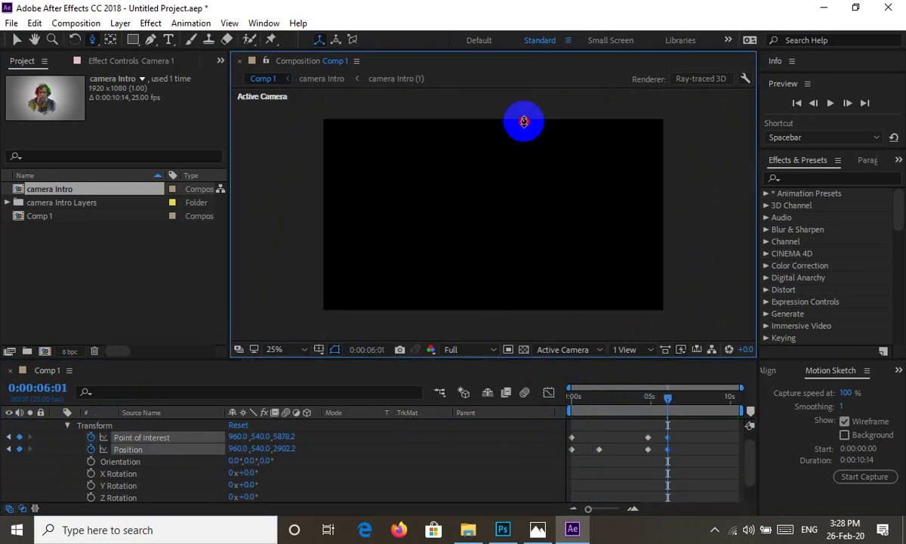
click(599, 450)
drag(599, 452, 587, 451)
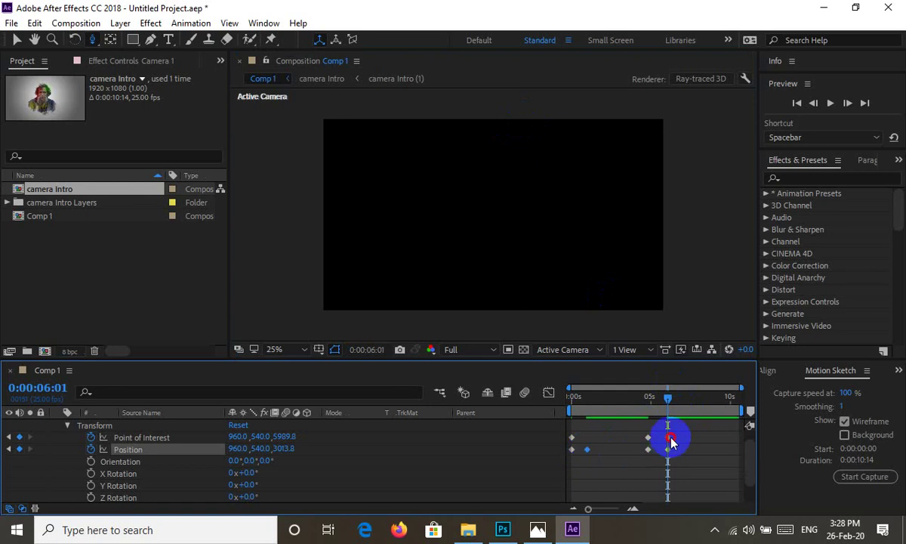
drag(700, 441, 569, 465)
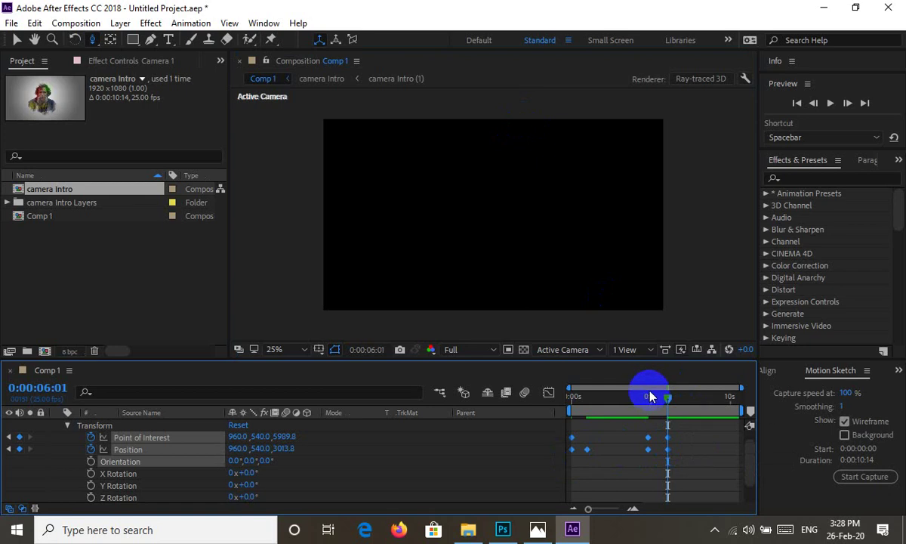
Step: Easy Ease the camera keyframes and narrow the Position speed-graph peak
key(F9)
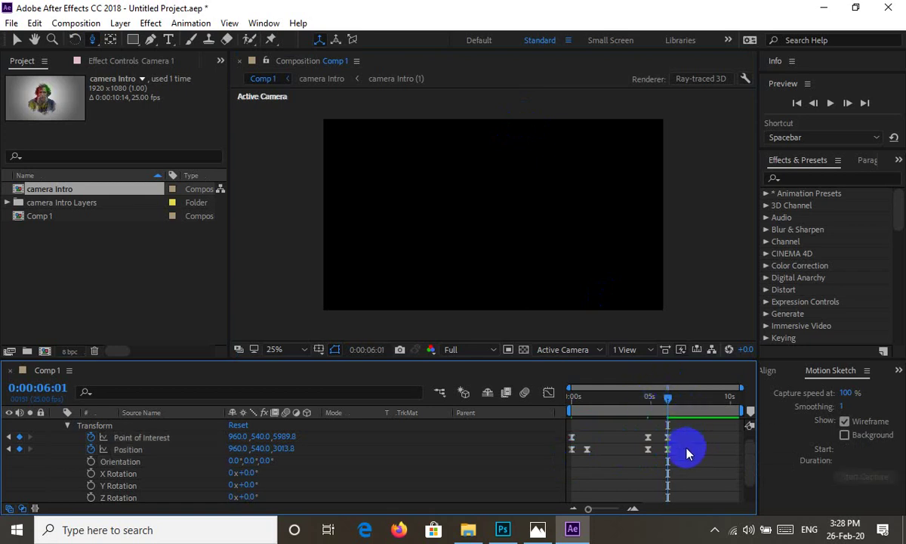
click(596, 449)
click(548, 392)
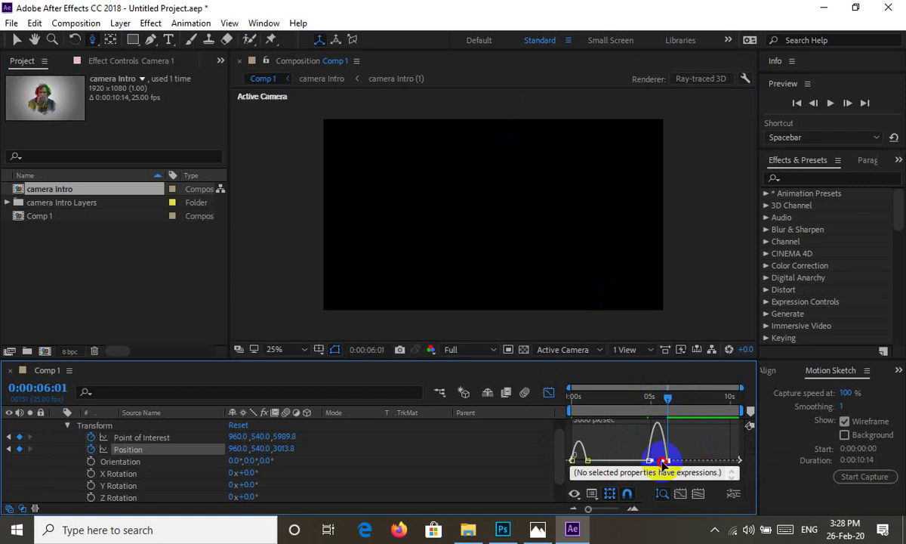
drag(663, 462, 667, 460)
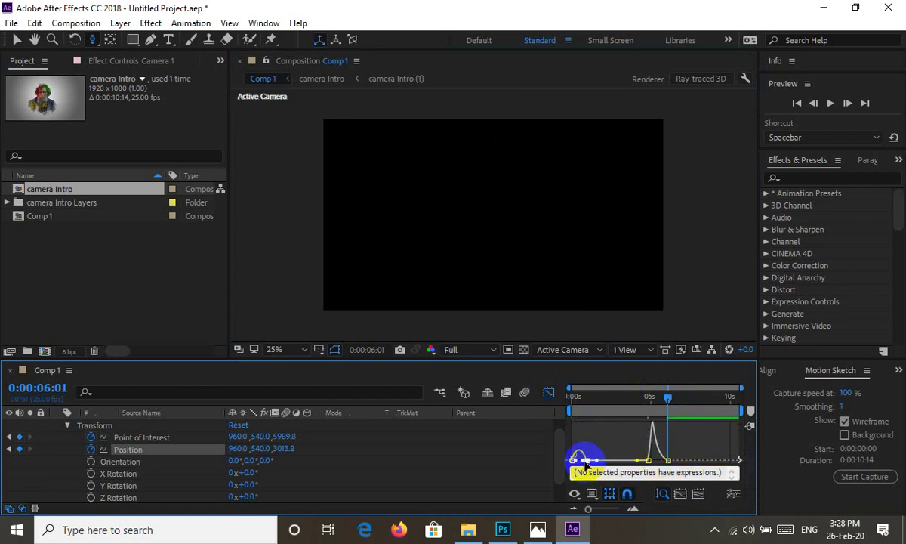
click(583, 460)
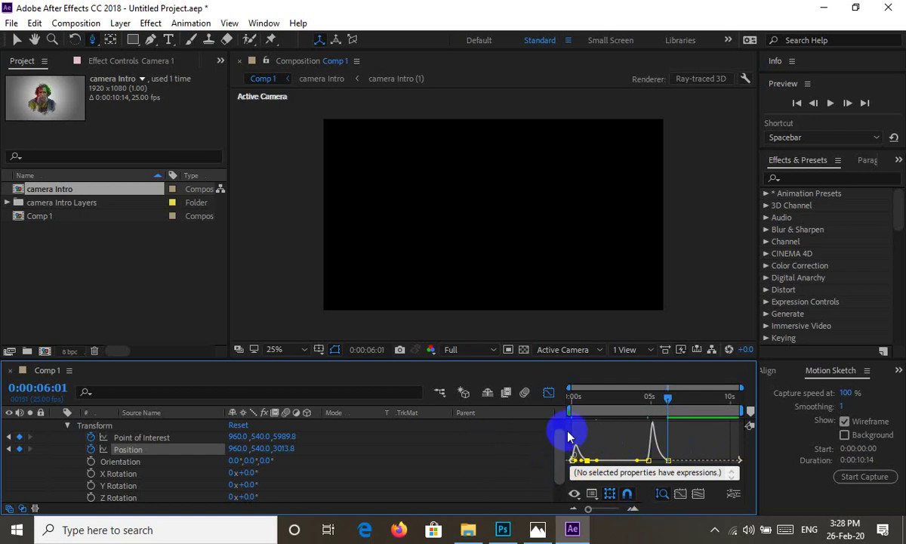
click(549, 392)
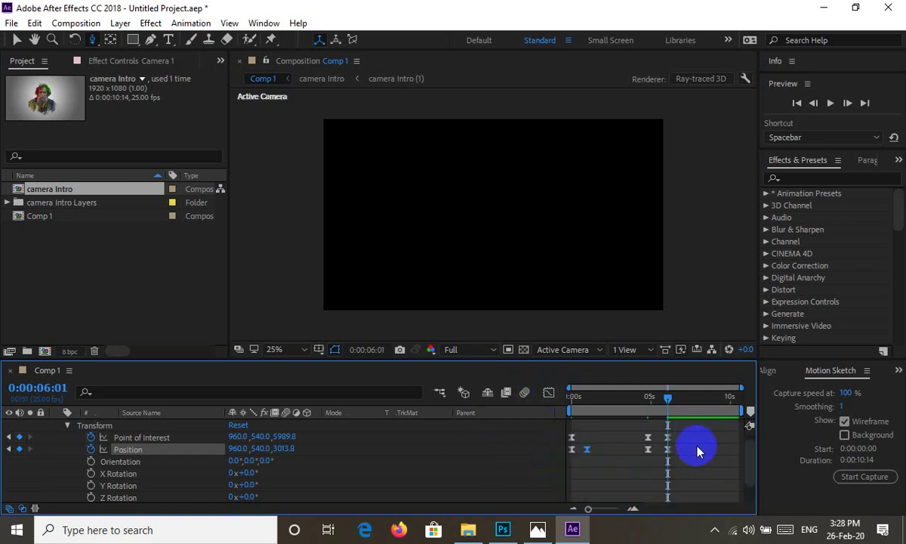
Step: Reshape the Point of Interest speed curve to match the sharper push-in
drag(688, 451, 568, 459)
click(550, 393)
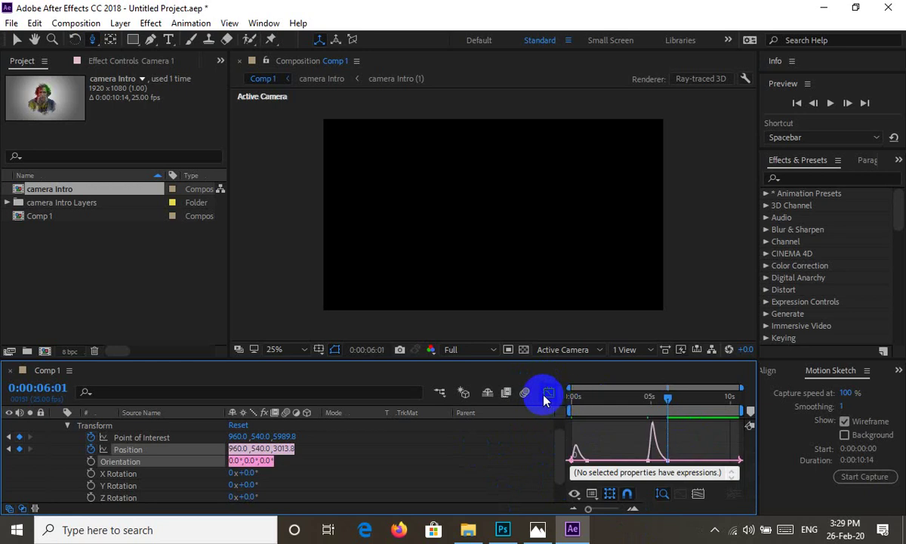
click(546, 393)
mouse_move(699, 430)
mouse_down()
mouse_move(572, 443)
mouse_move(566, 408)
mouse_up()
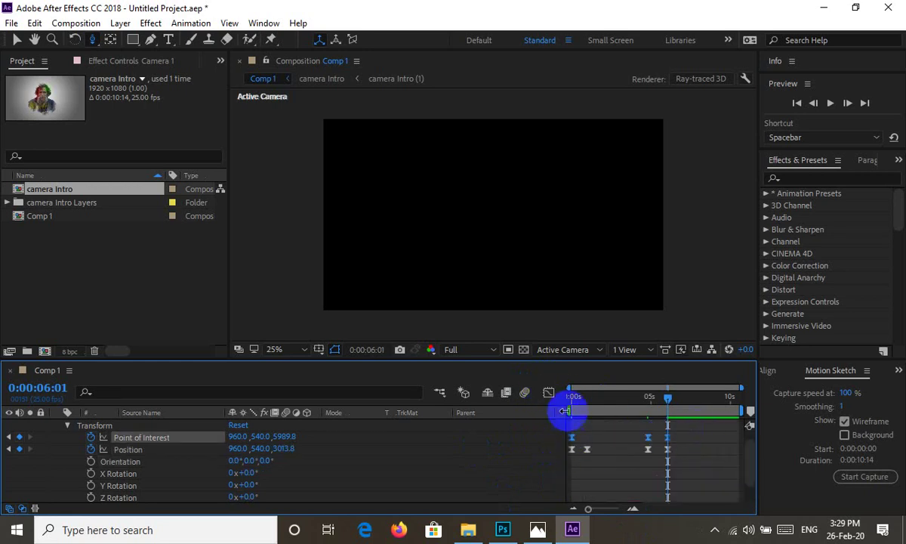
click(549, 393)
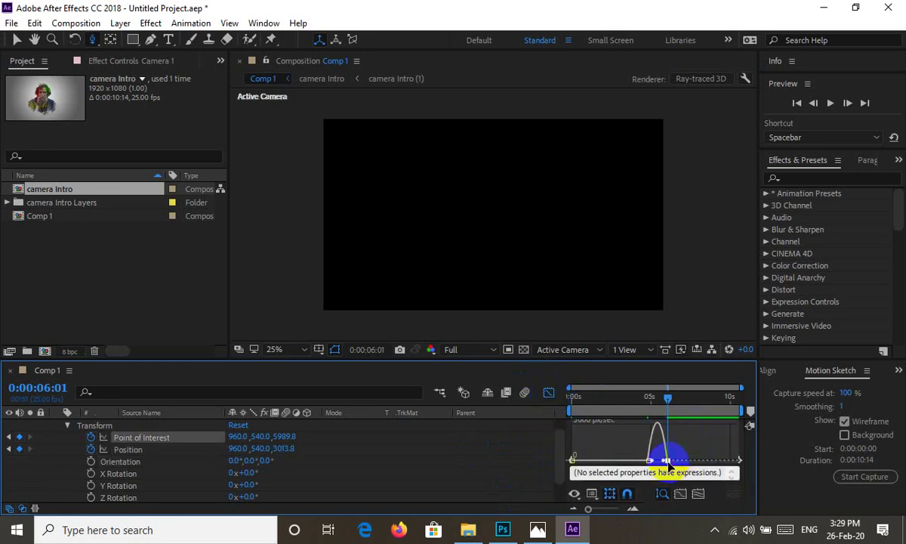
drag(668, 465, 657, 461)
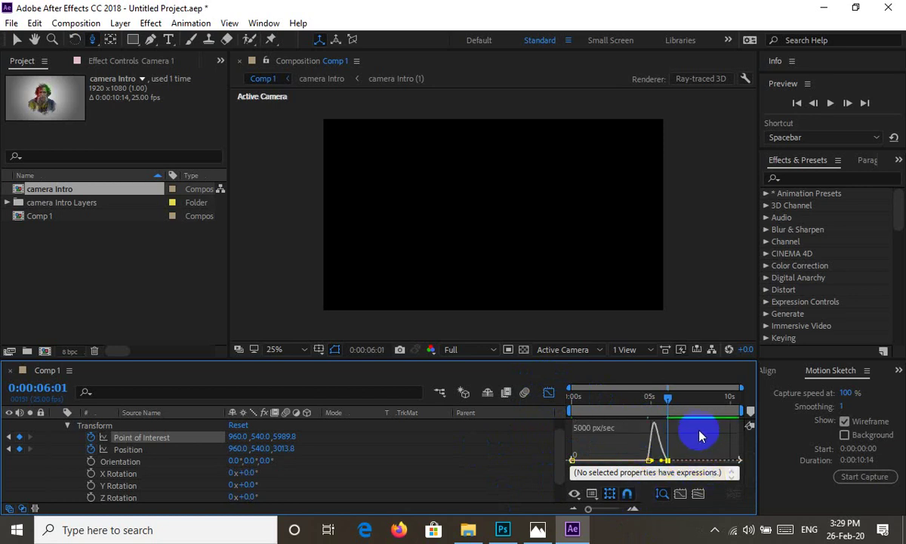
click(34, 509)
click(610, 474)
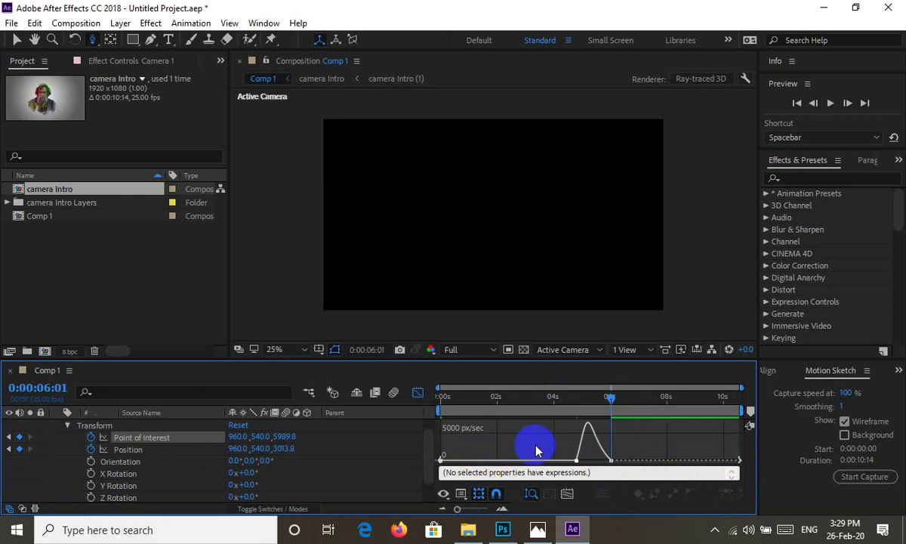
click(418, 392)
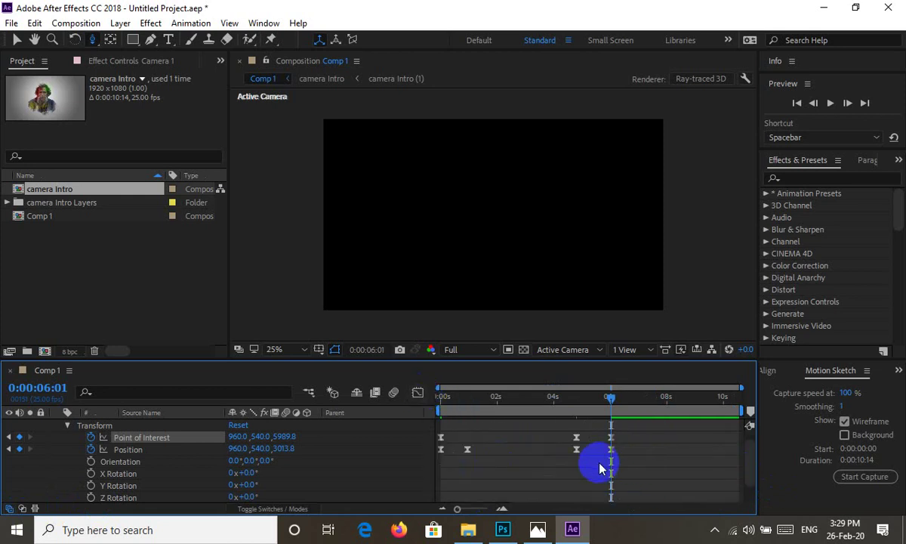
Step: Move the camera's keyframes from around six seconds back to roughly 2–3 seconds
click(541, 471)
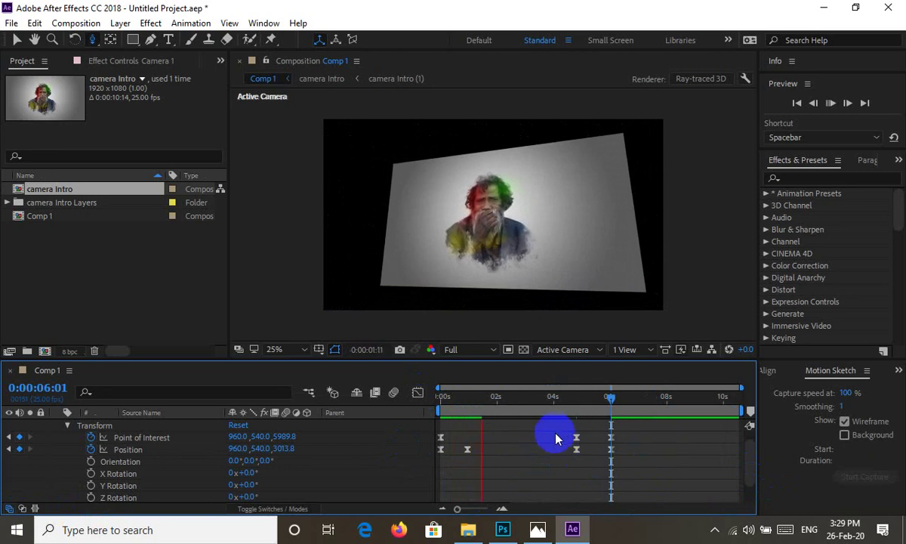
click(556, 398)
mouse_move(631, 436)
mouse_down()
mouse_move(574, 455)
mouse_move(455, 454)
mouse_up()
click(468, 452)
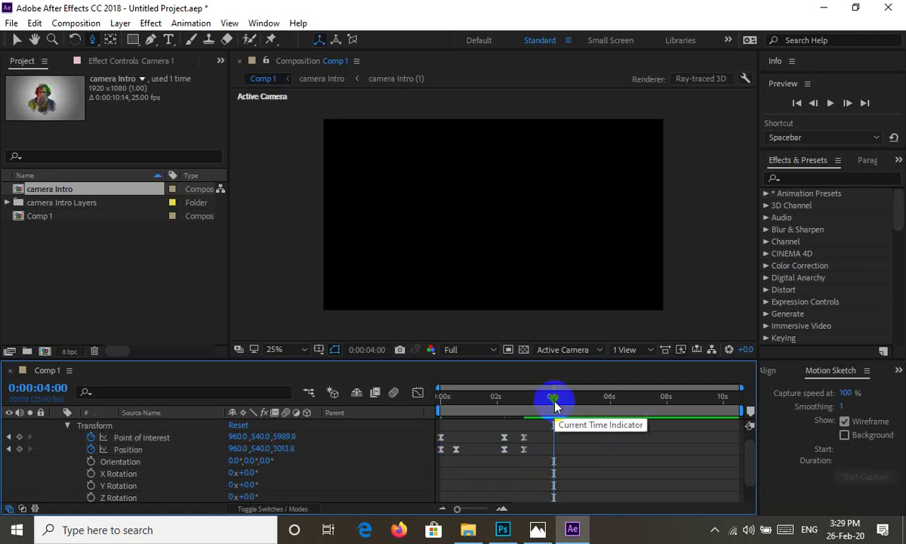
drag(533, 429, 521, 456)
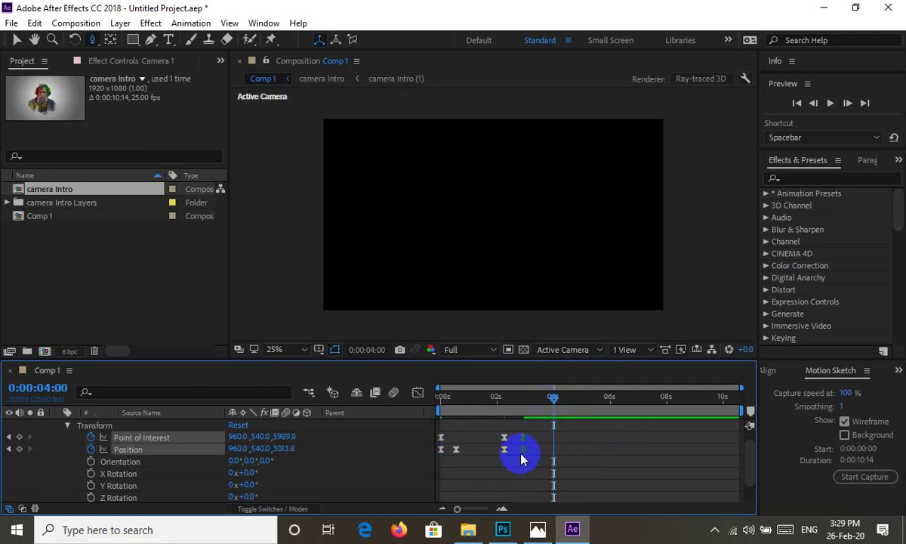
Step: Drag the final camera keyframes to near 3 seconds and preview the push-in
drag(554, 396, 251, 392)
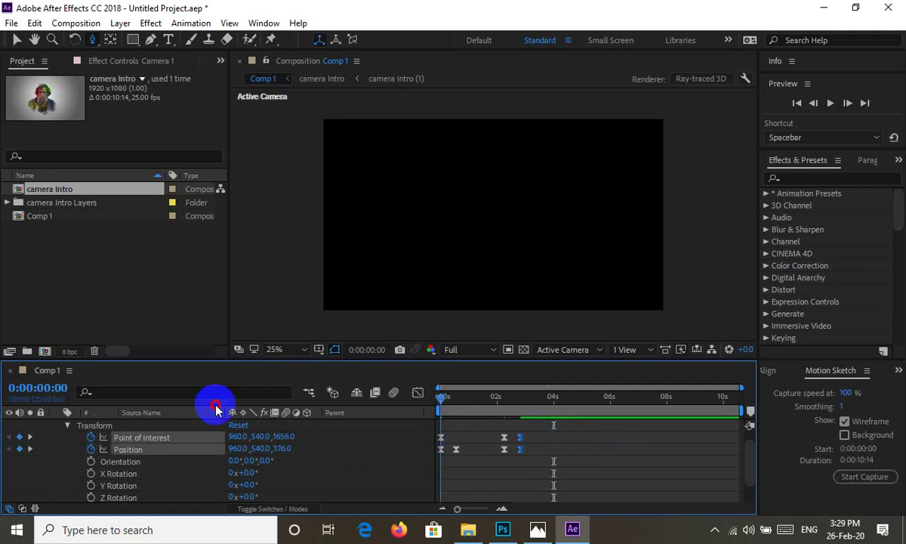
key(space)
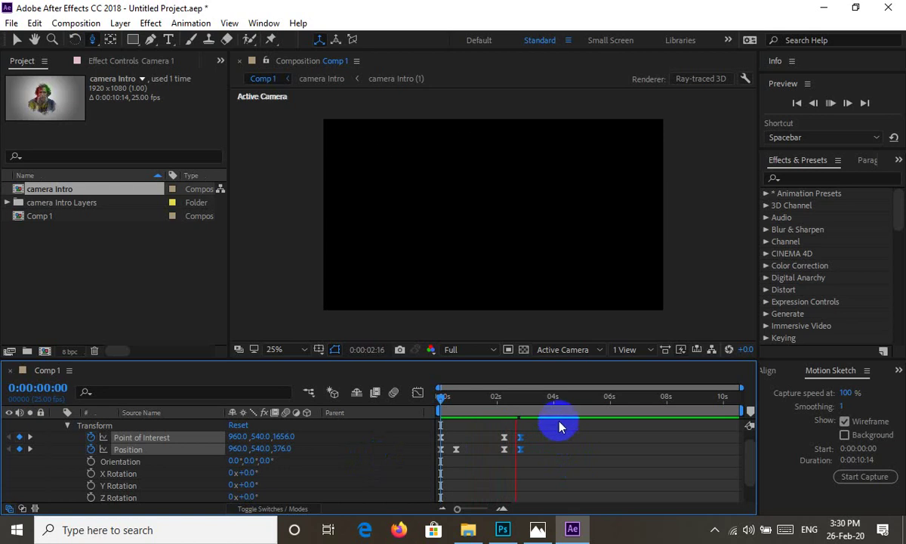
key(space)
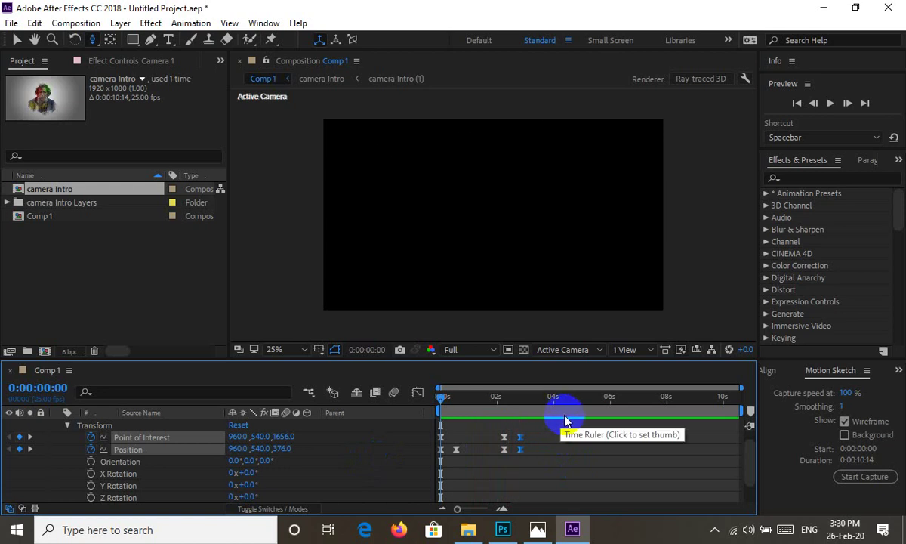
key(space)
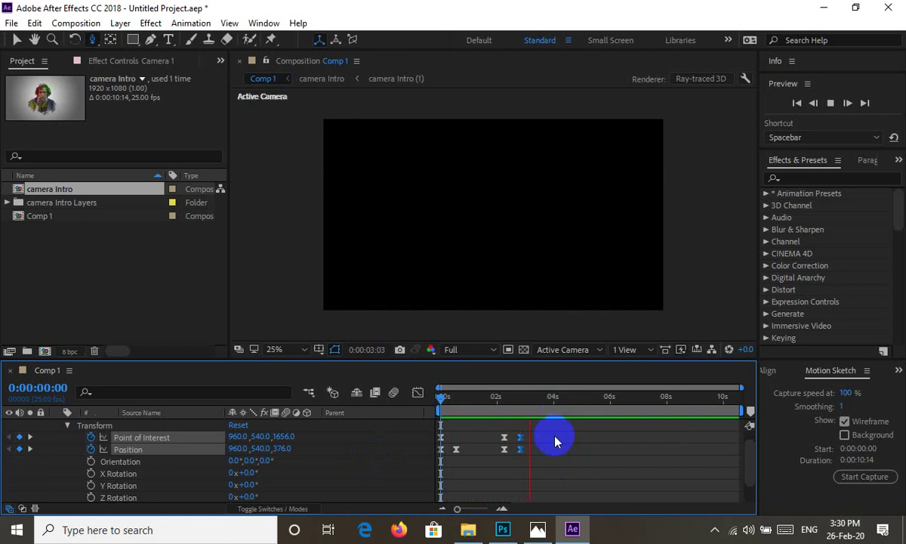
Step: Nudge the final keyframes later to about 3.4 seconds, re-preview, and scrub to an early frame
click(538, 438)
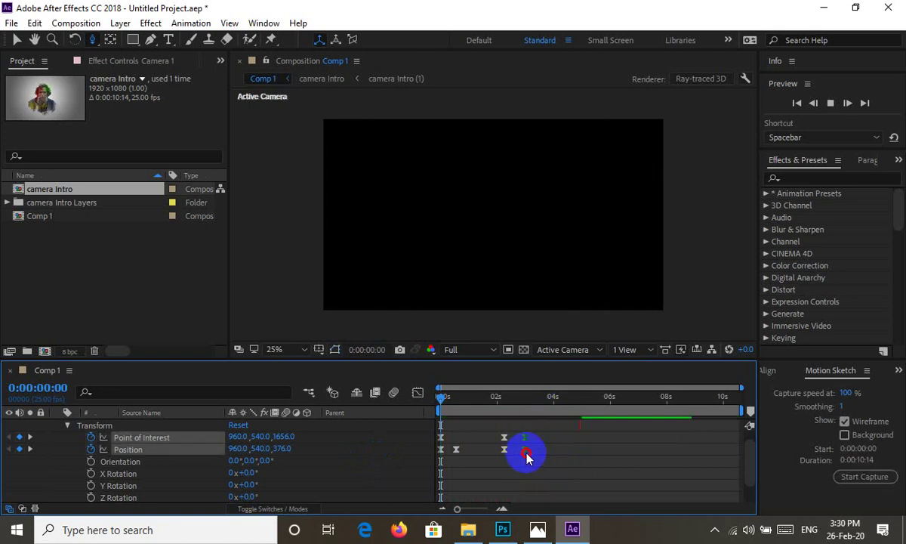
drag(527, 457, 532, 439)
click(528, 406)
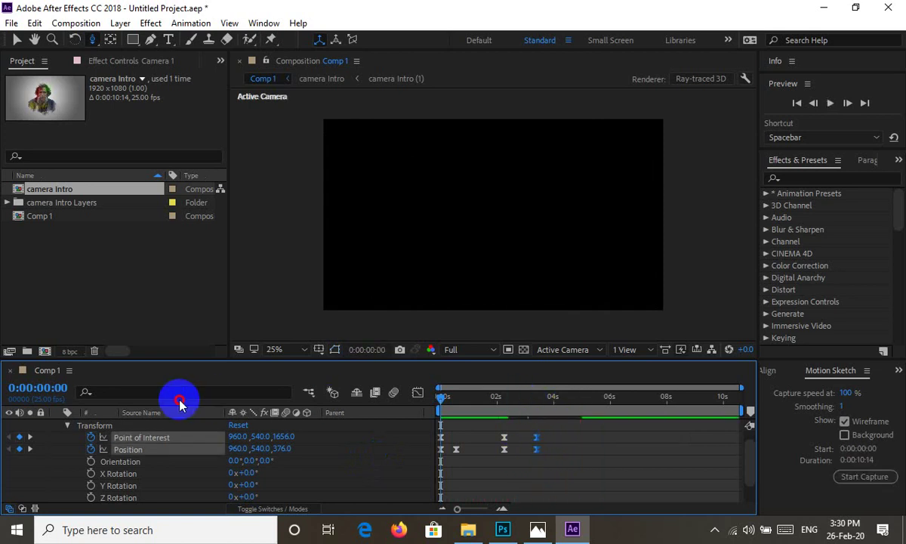
key(space)
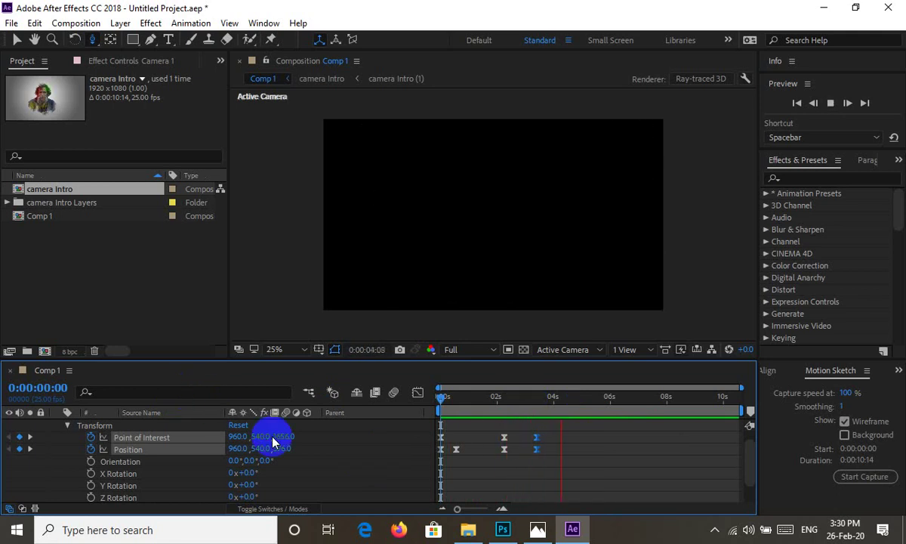
mouse_move(506, 392)
mouse_down()
mouse_move(449, 394)
mouse_move(479, 401)
mouse_move(468, 406)
mouse_up()
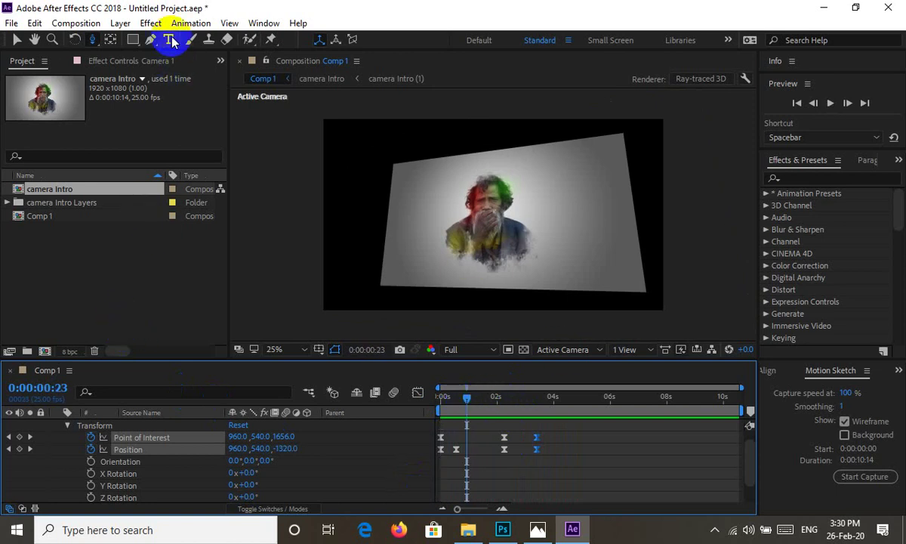
Step: Create a 'Smooking' text layer and move it down and left
click(168, 39)
click(411, 287)
text(S)
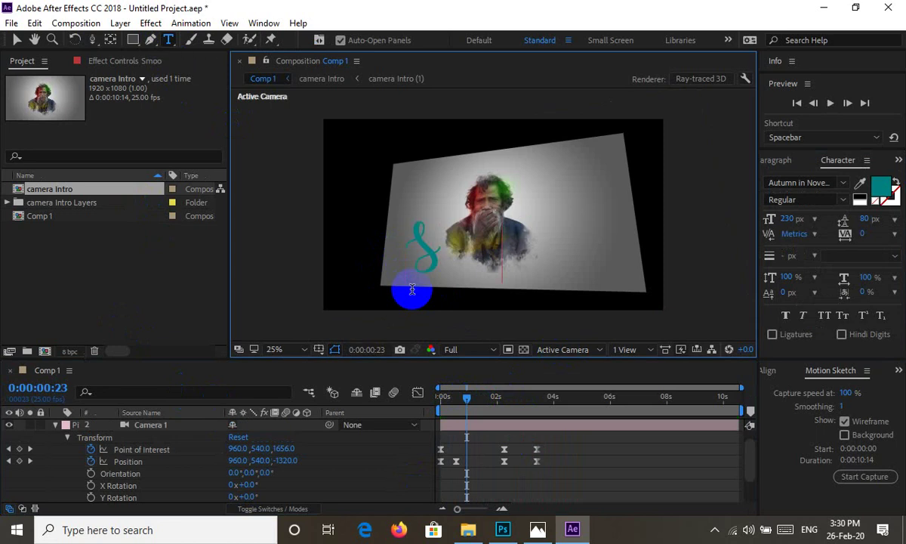
text(mooking)
click(16, 40)
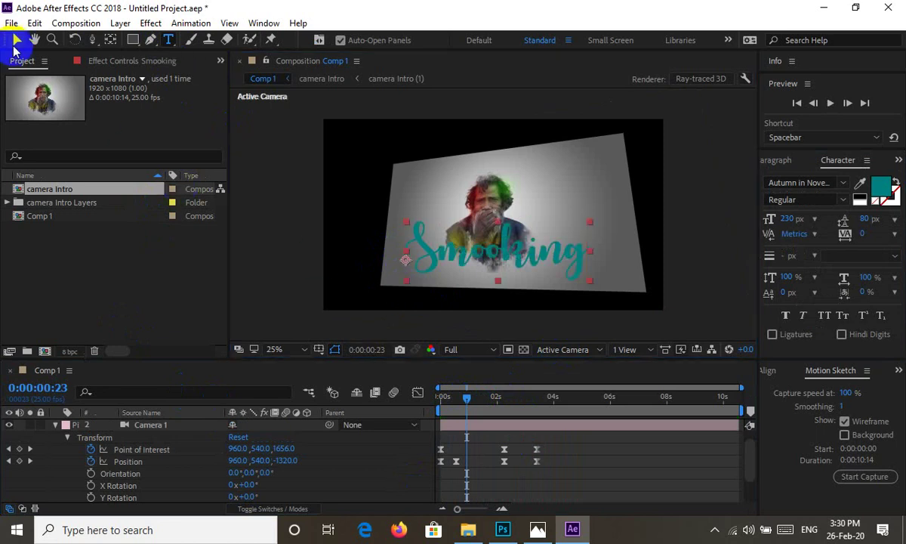
drag(497, 261, 431, 281)
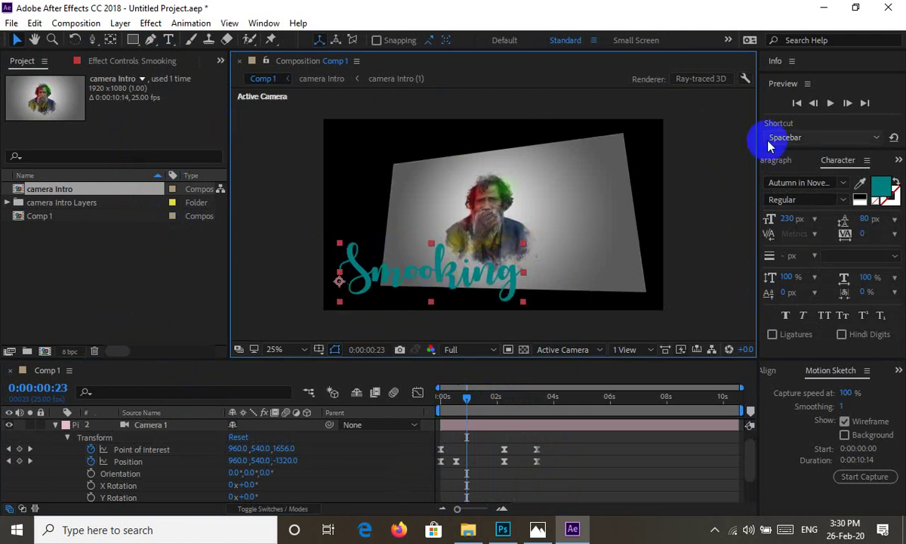
Step: Make the Smooking fill yellow, nudge it up, and show the Effects & Presets panel
click(881, 186)
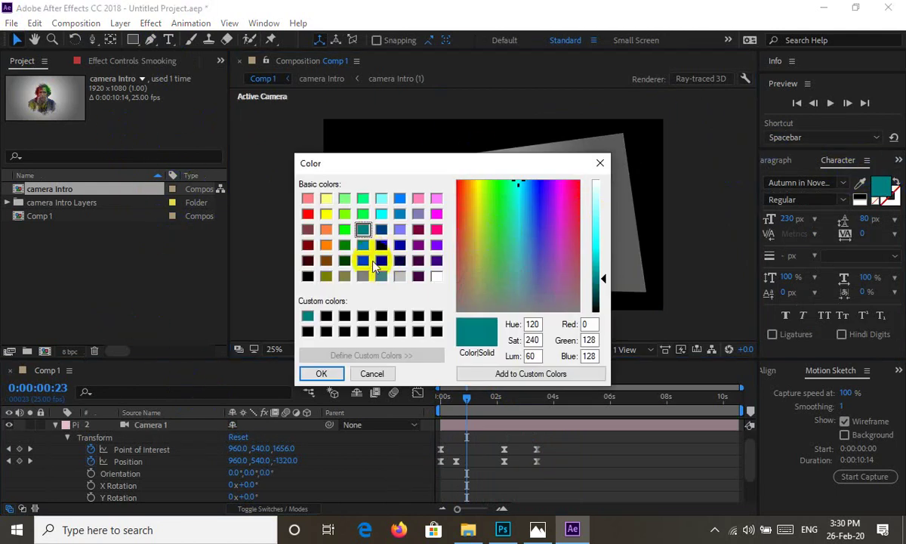
click(307, 276)
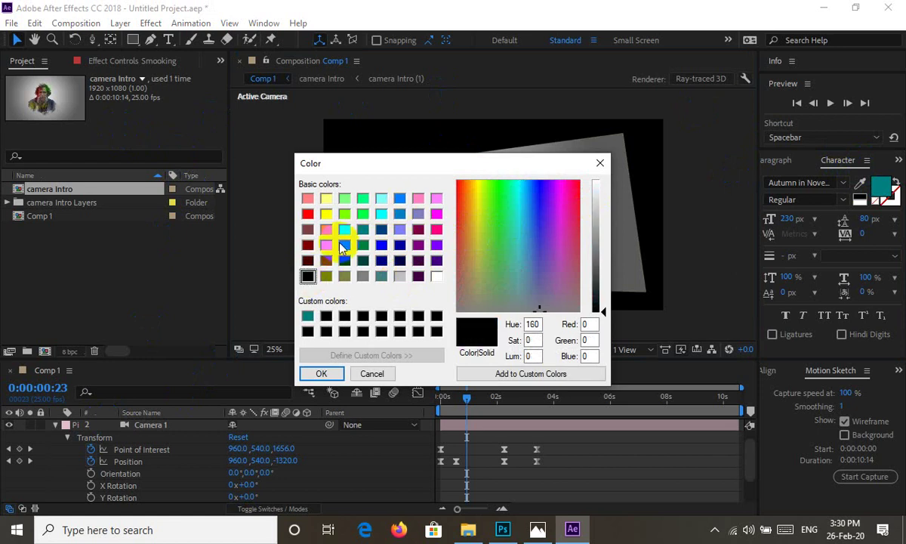
click(344, 198)
click(326, 214)
click(325, 374)
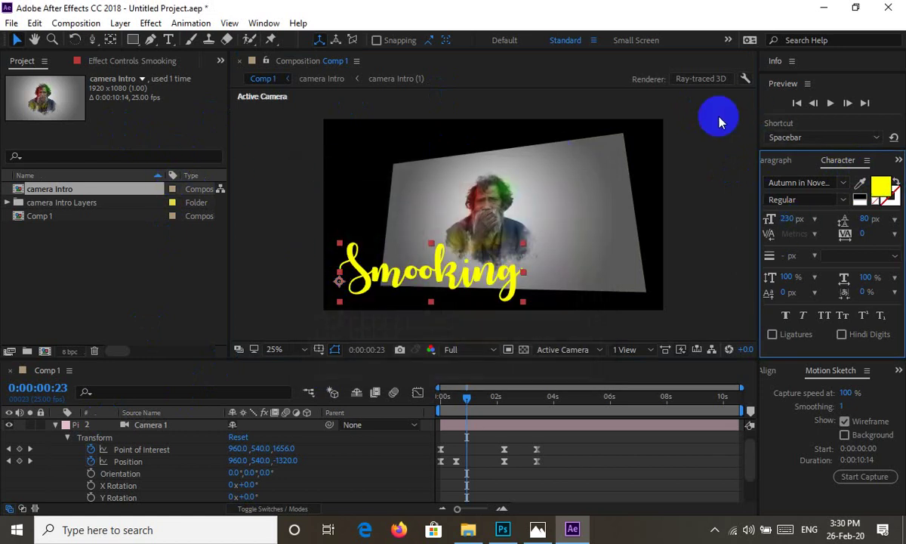
drag(354, 260, 353, 247)
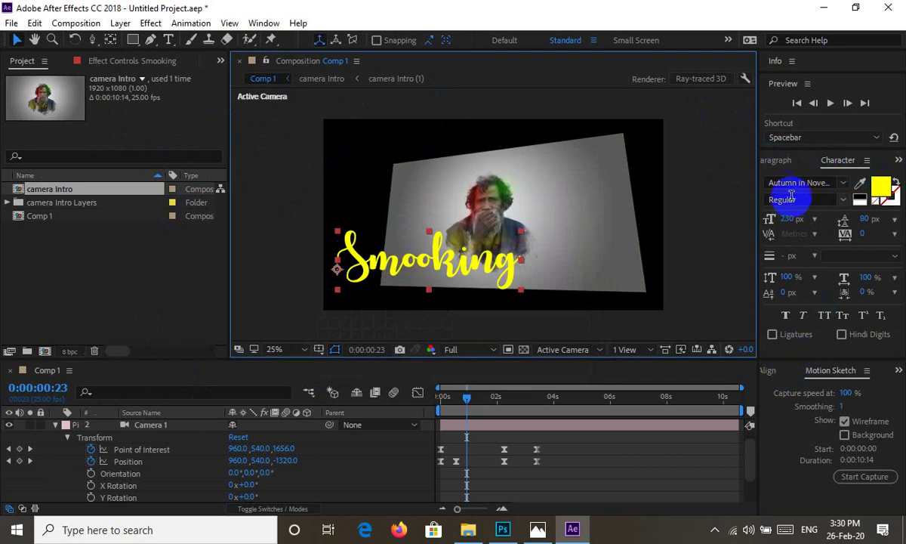
click(898, 160)
click(875, 173)
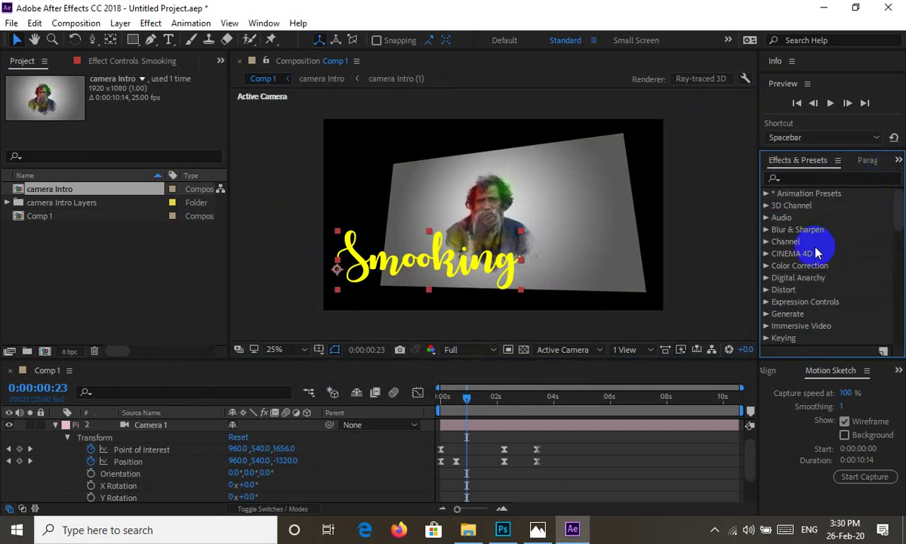
Step: Apply the 3D Text falling-with-blur preset to Smooking and preview it
click(764, 197)
scroll(823, 298, down, 2)
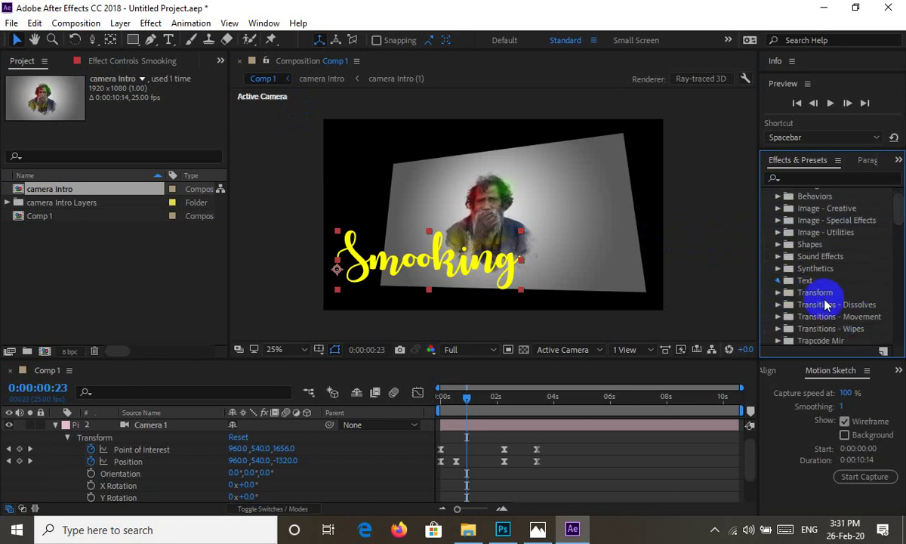
scroll(846, 300, down, 5)
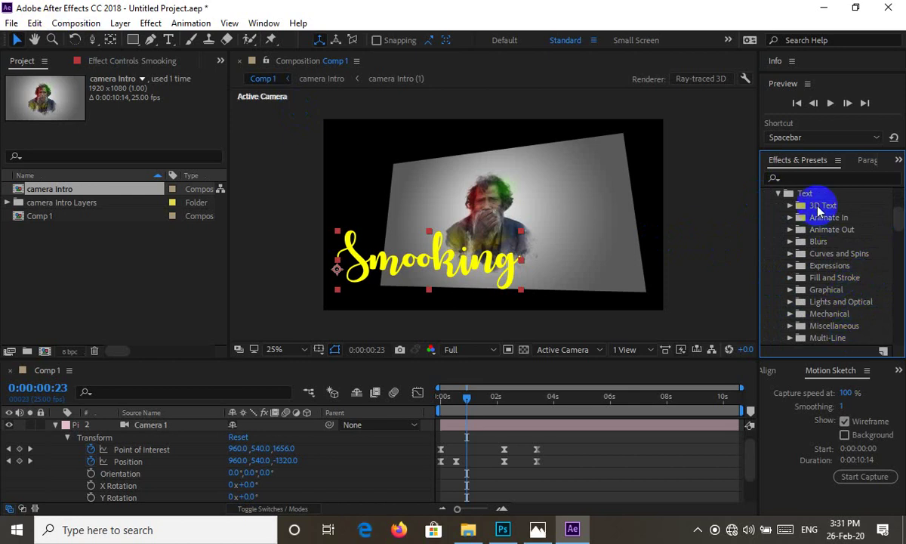
click(791, 206)
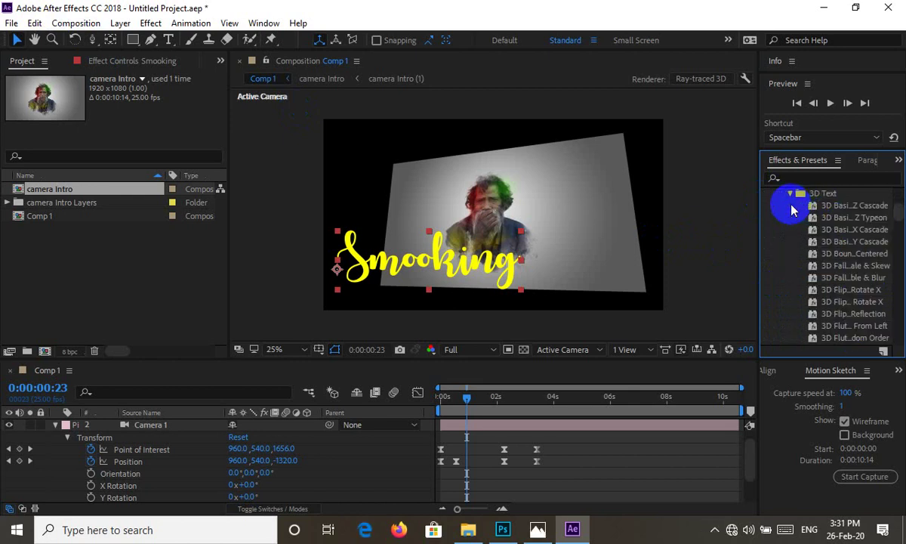
click(876, 277)
mouse_move(846, 277)
mouse_down()
mouse_move(386, 273)
mouse_move(644, 319)
mouse_up()
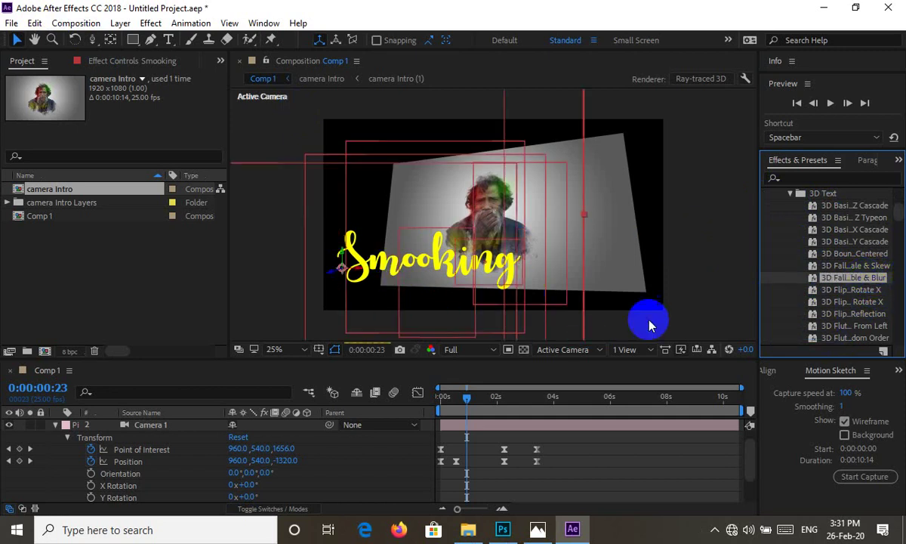
key(space)
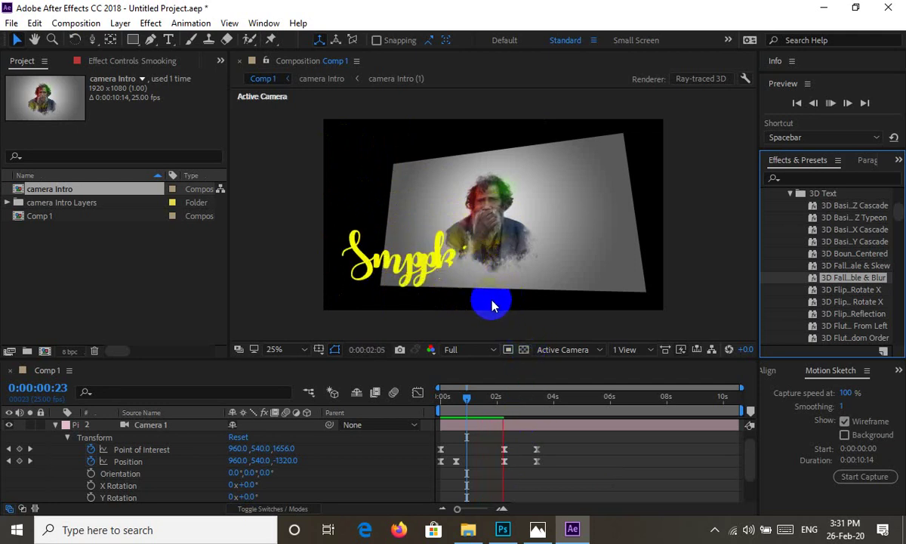
Step: Apply the 3D Fly In Rotate Y preset to Smooking and scrub to about 1.5 seconds
key(space)
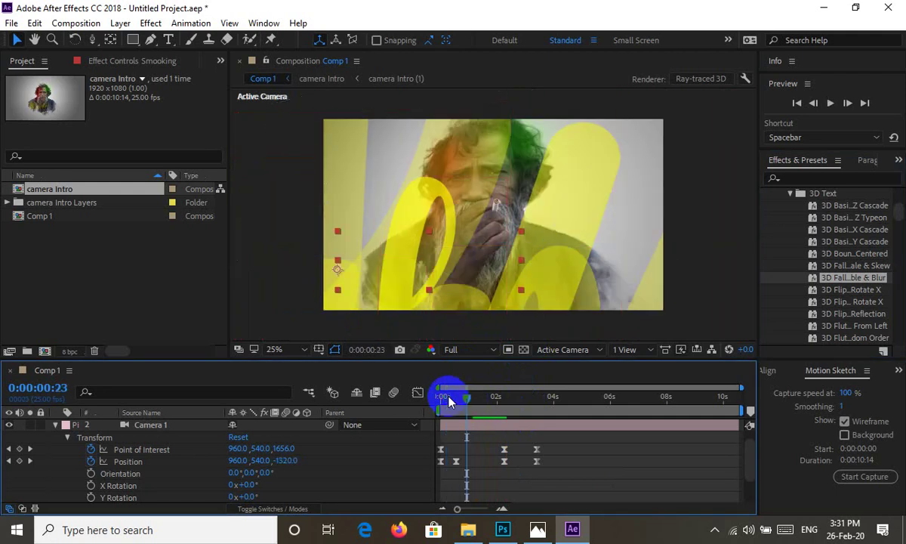
scroll(876, 286, down, 5)
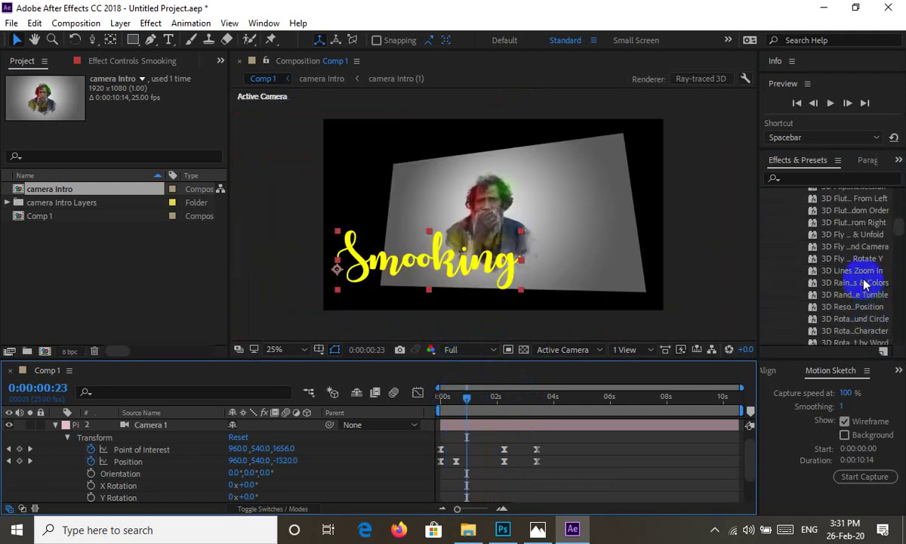
drag(861, 260, 340, 264)
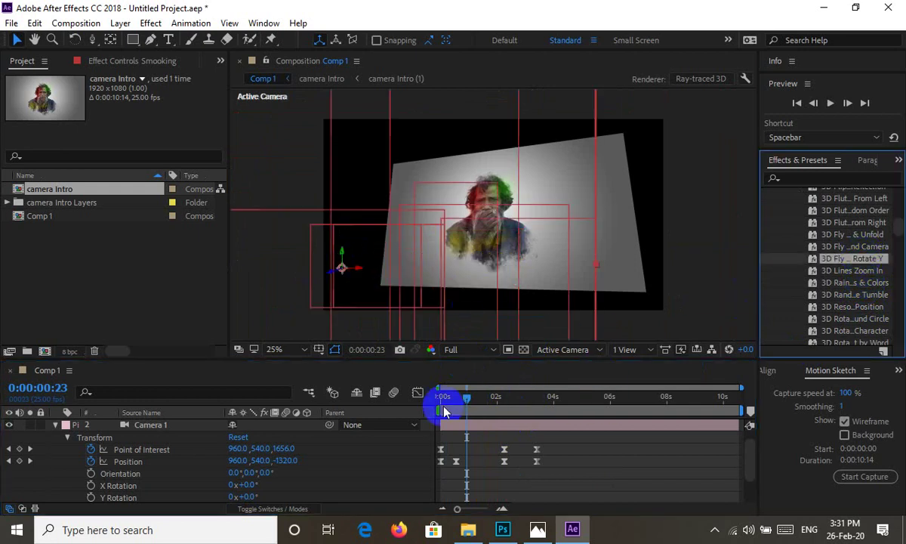
drag(465, 400, 468, 405)
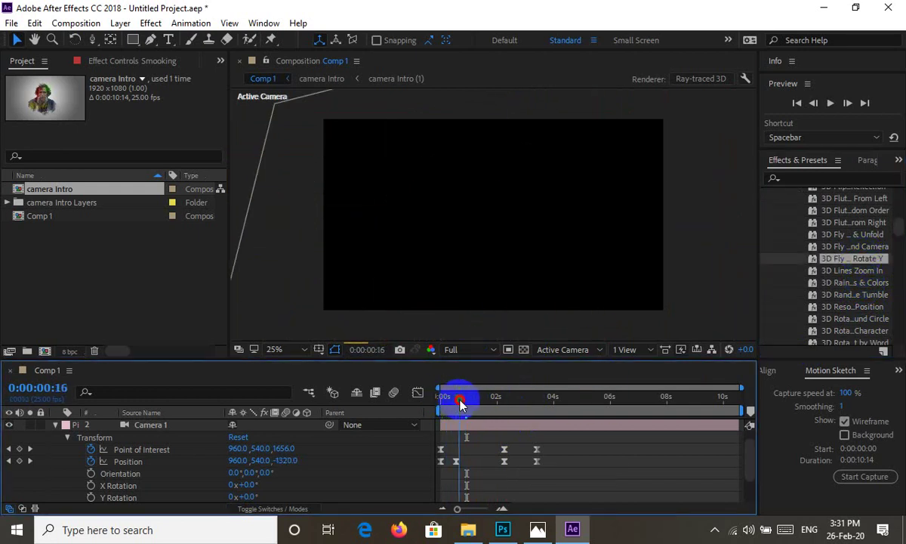
mouse_move(468, 406)
mouse_down()
mouse_move(484, 404)
mouse_move(473, 405)
mouse_up()
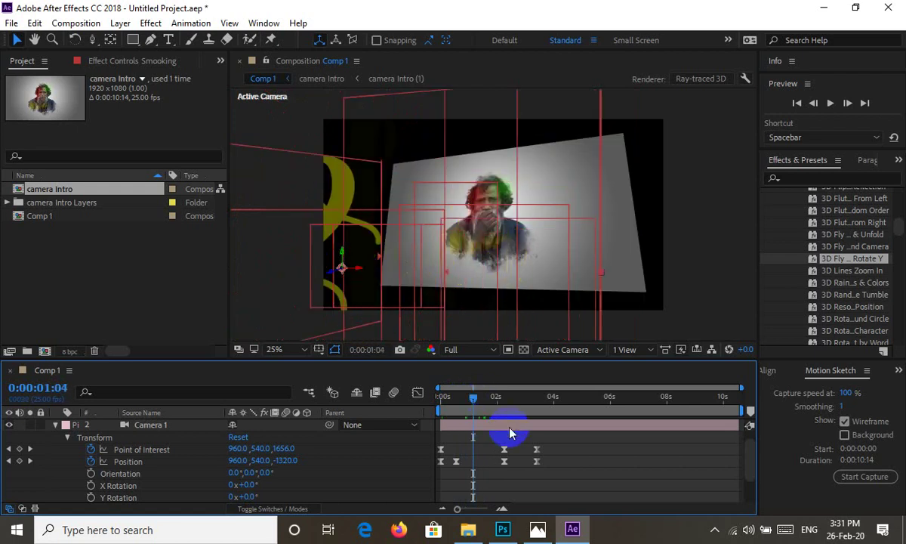
Step: Shift the Camera 1 and Smooking animations earlier and return to time 0
drag(510, 432, 503, 433)
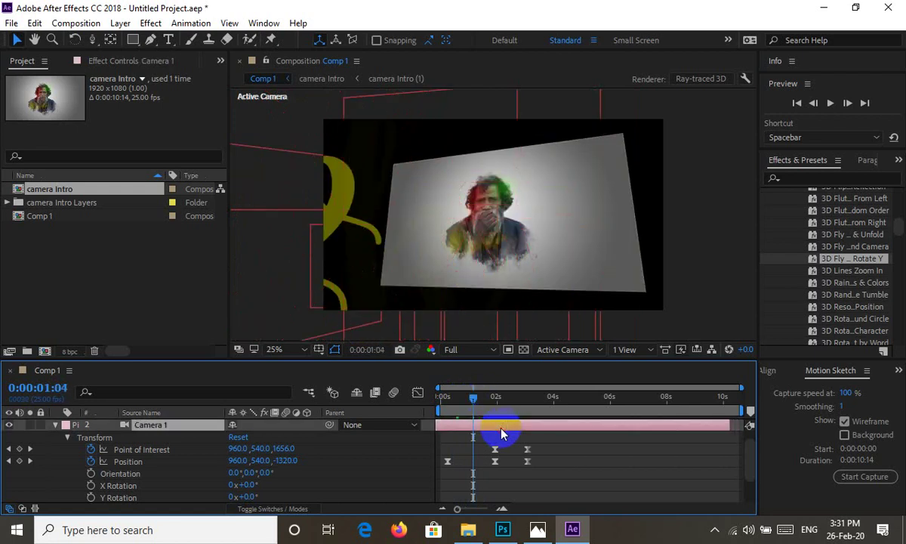
scroll(302, 455, down, 3)
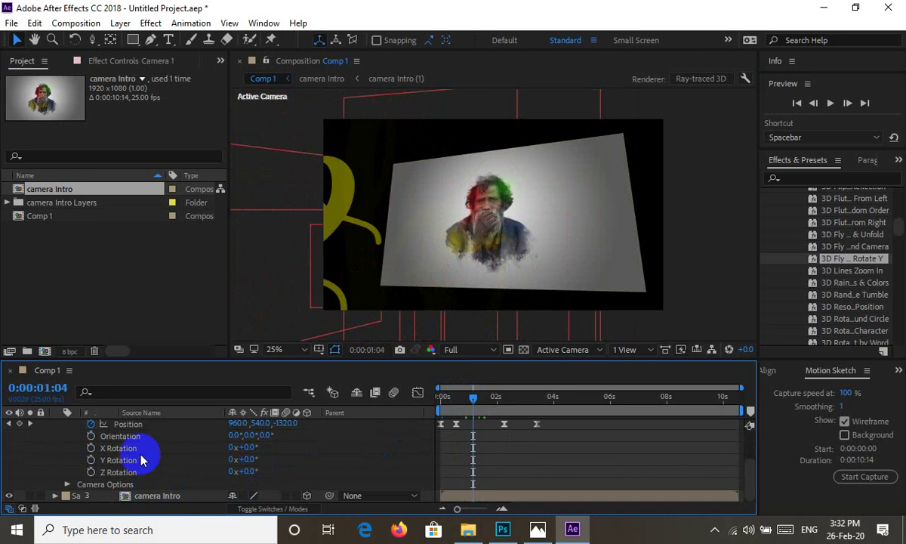
scroll(66, 445, up, 3)
click(53, 438)
click(155, 425)
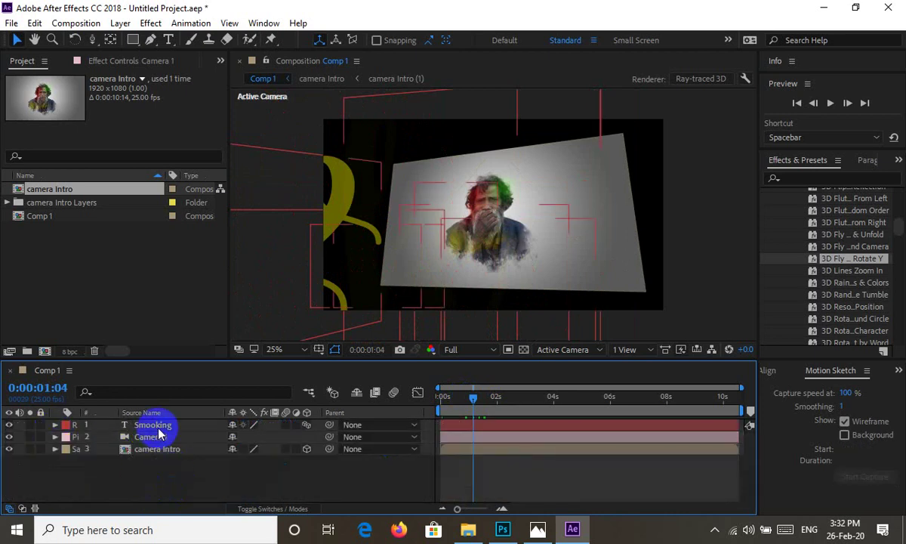
mouse_move(535, 429)
mouse_down()
mouse_move(521, 437)
mouse_move(472, 408)
mouse_up()
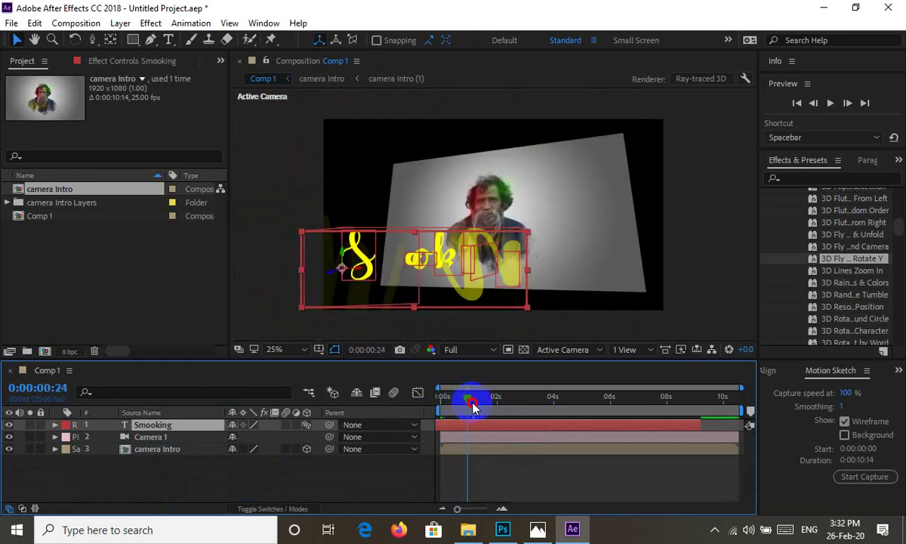
drag(472, 408, 365, 408)
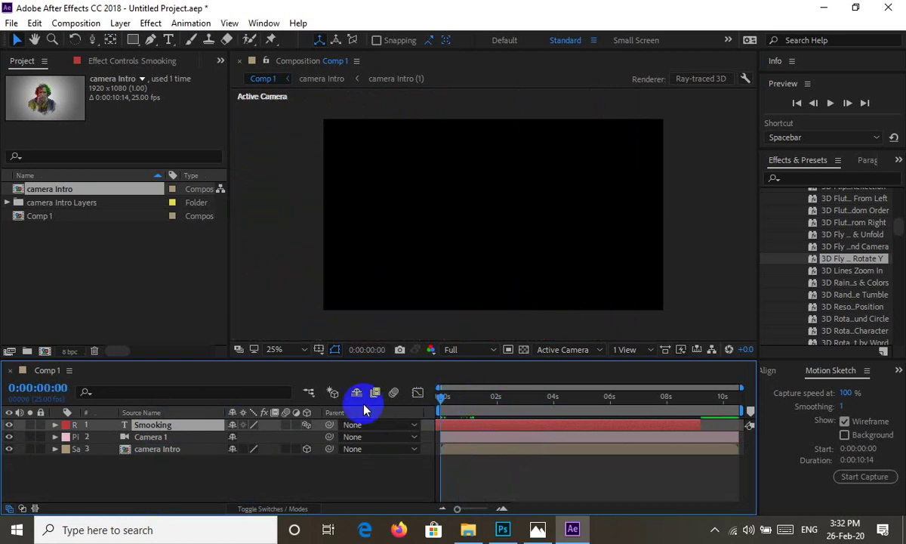
Step: Preview Comp 1 to watch the yellow Smooking text fly in beside the portrait
key(space)
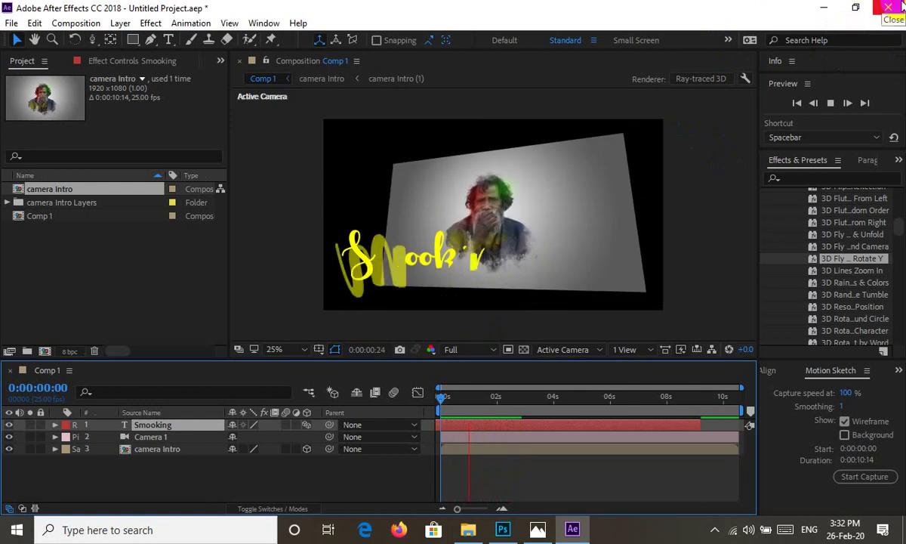
Step: Quit After Effects without saving and show the hidden tray icons
click(889, 7)
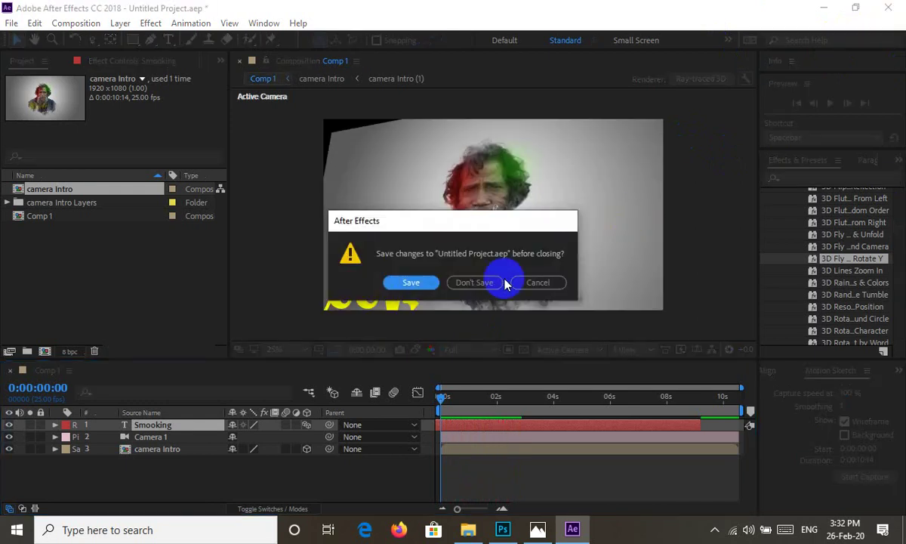
click(500, 284)
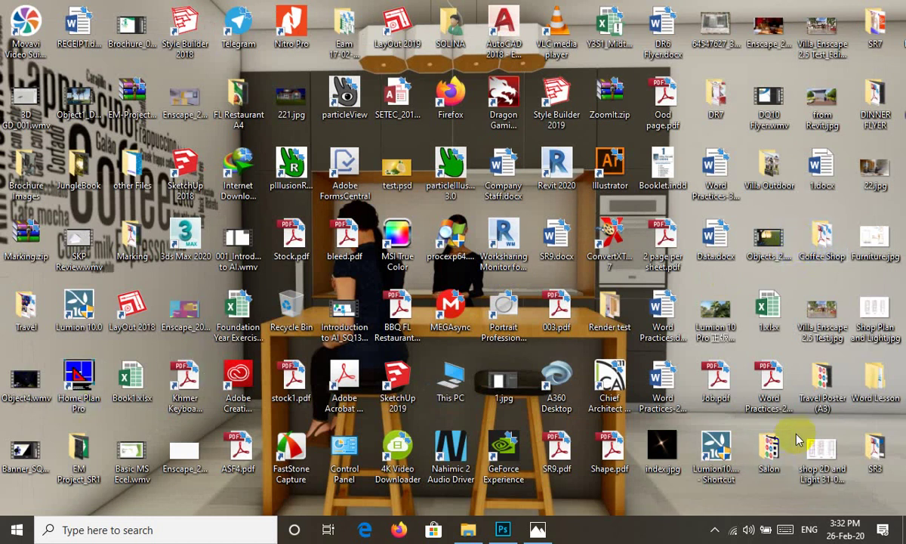
click(714, 529)
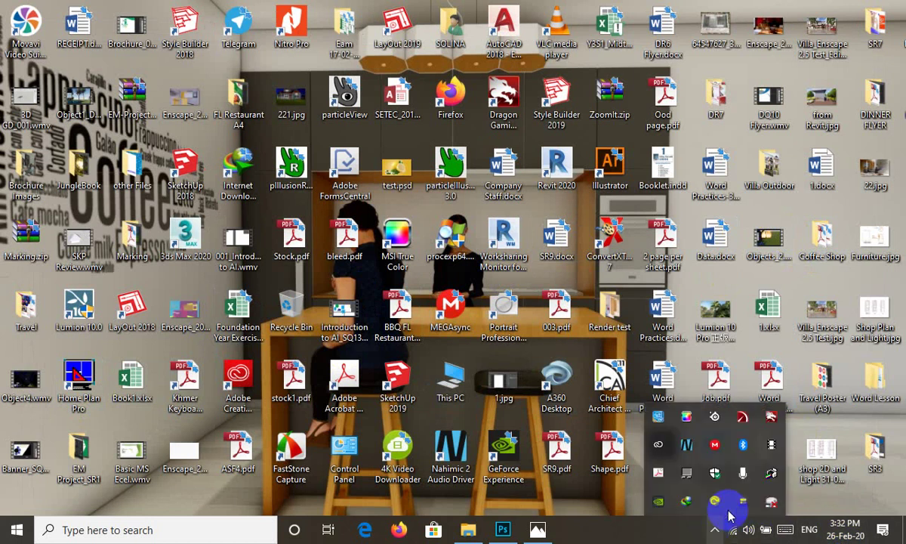